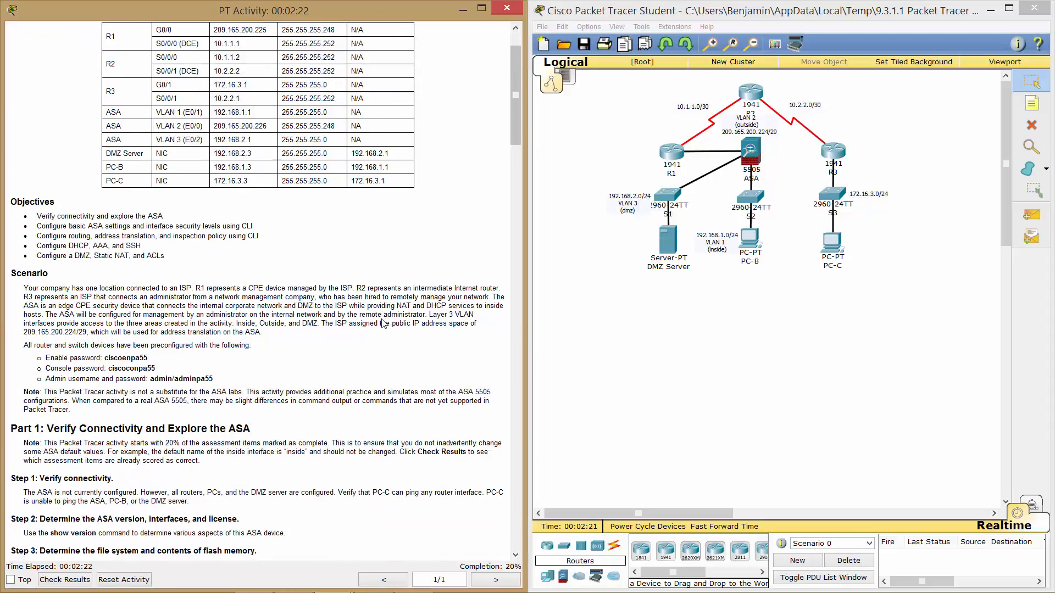
# Read through the lab instructions, highlighting the preconfigured password list.
pyautogui.scroll(2, 384, 325)
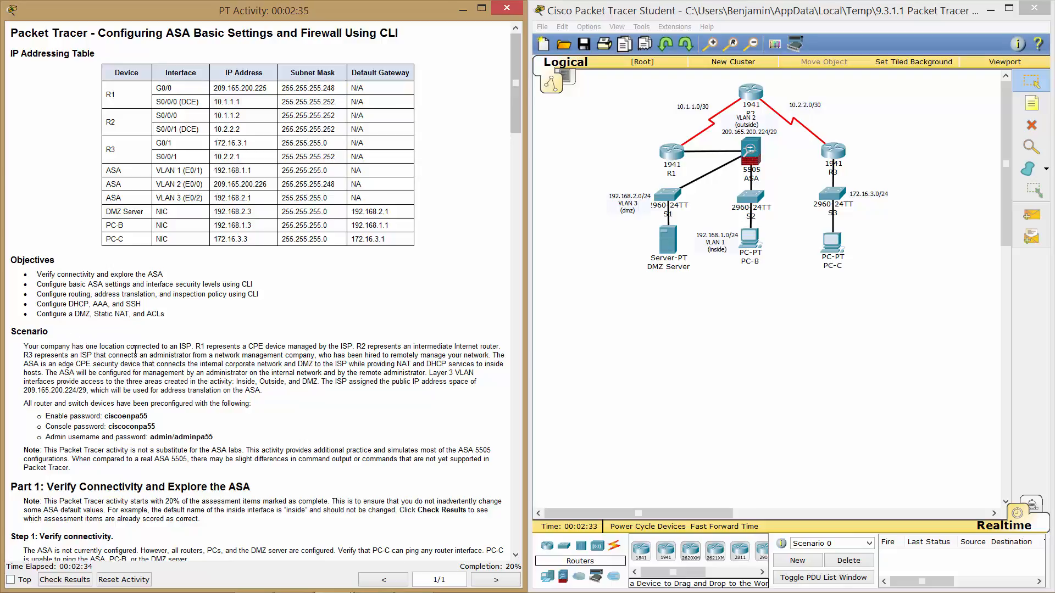
pyautogui.scroll(-3, 131, 347)
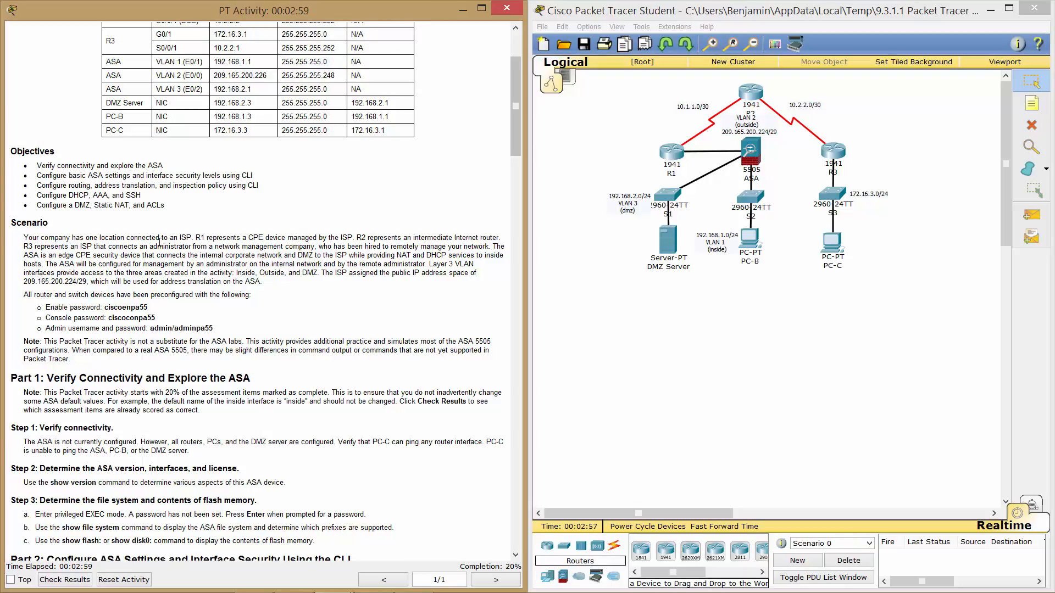
pyautogui.scroll(-3, 370, 264)
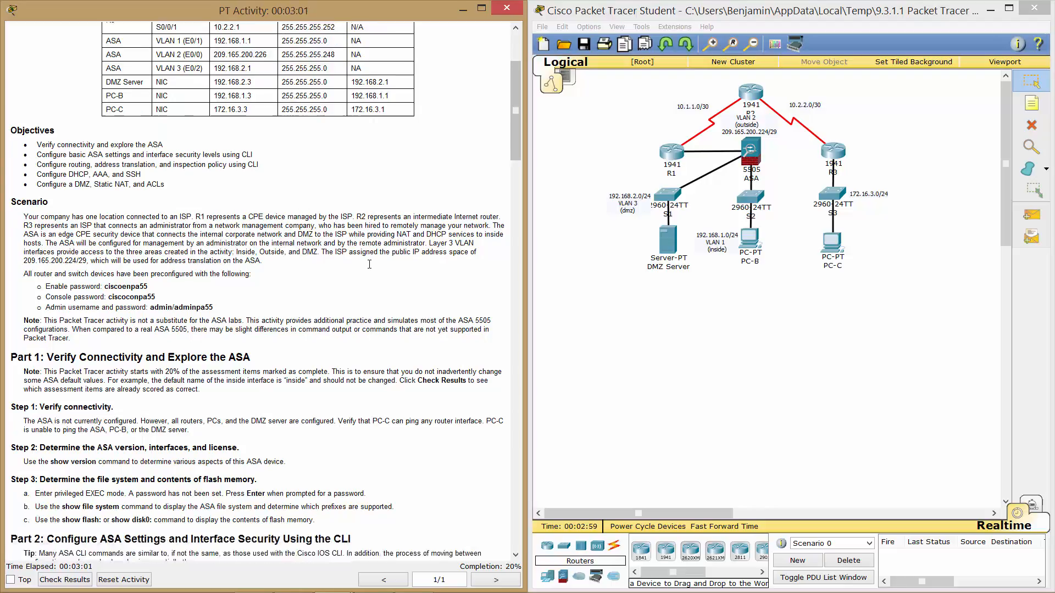
pyautogui.scroll(-5, 369, 265)
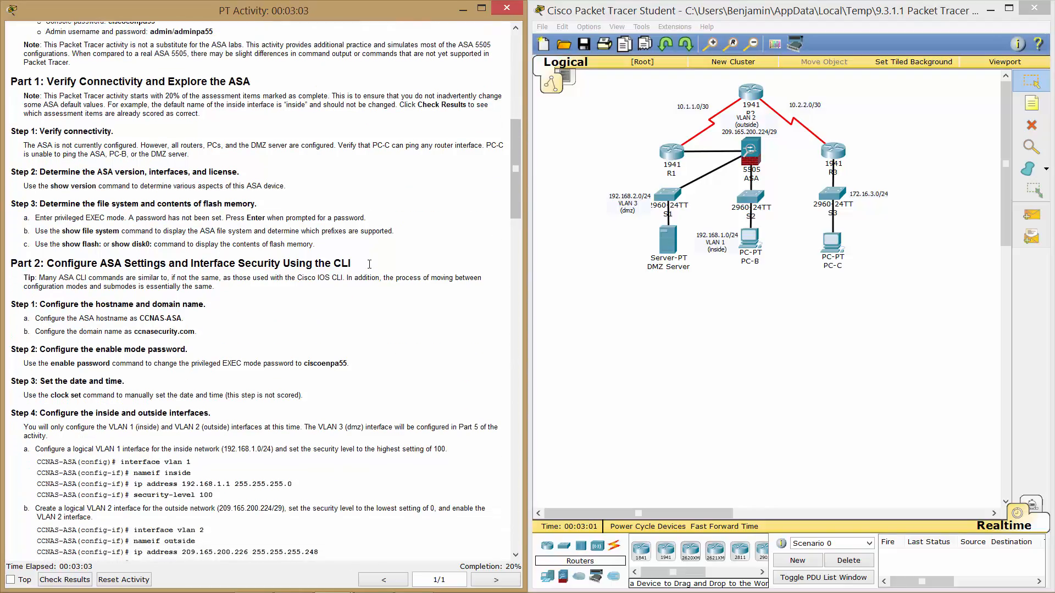
pyautogui.scroll(3, 369, 264)
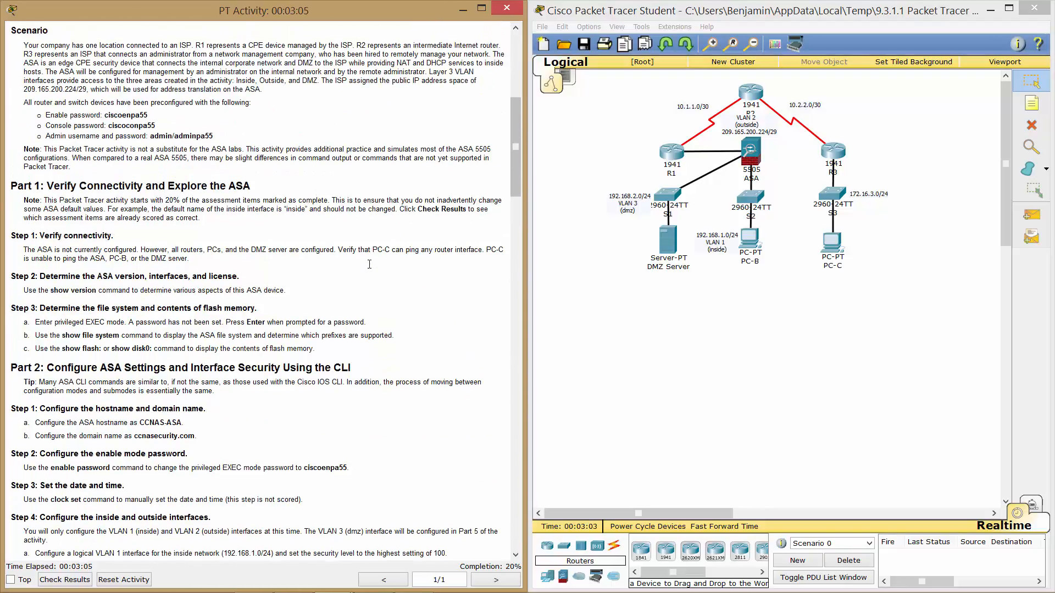
pyautogui.scroll(-1, 369, 264)
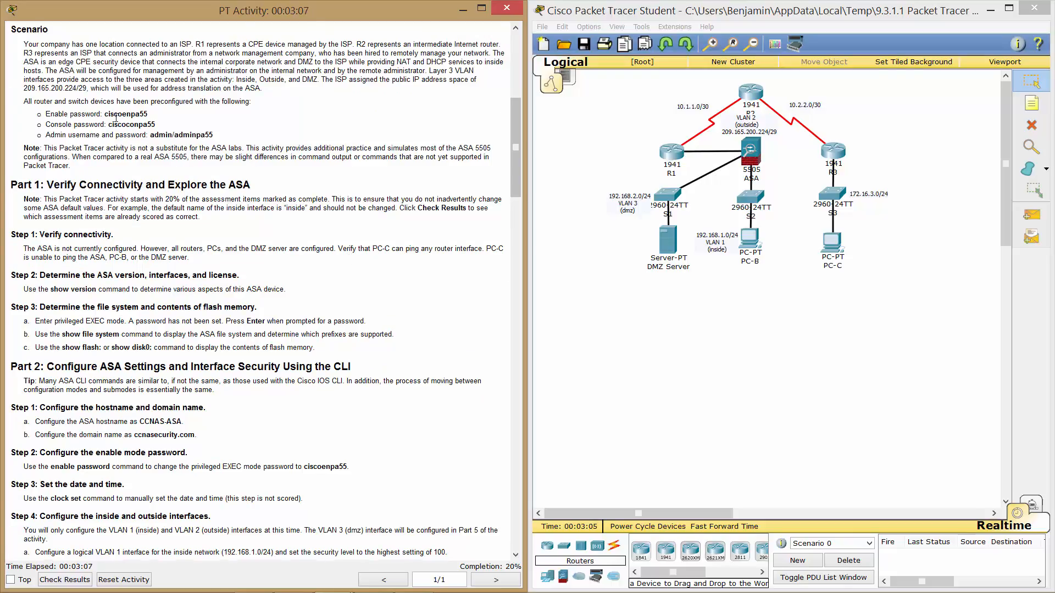
pyautogui.moveTo(101, 114); pyautogui.dragTo(228, 136)
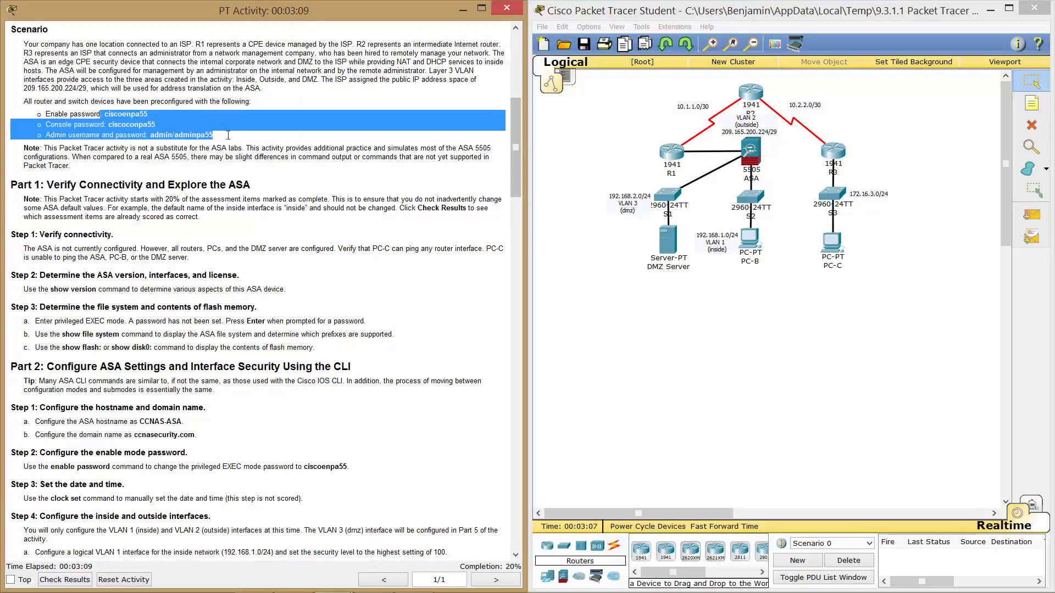
pyautogui.click(228, 137)
pyautogui.scroll(-1, 294, 138)
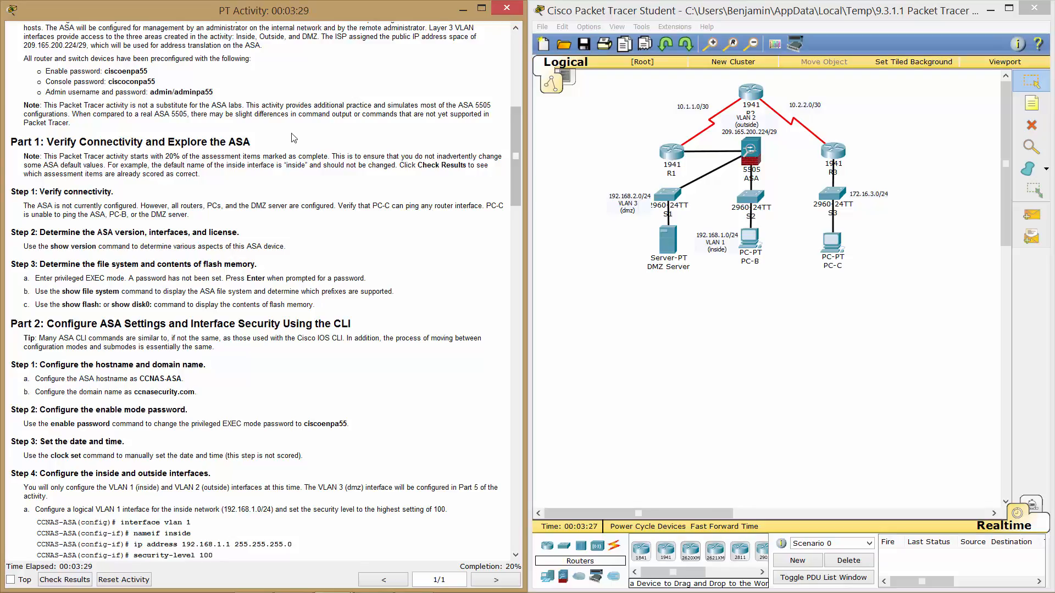
pyautogui.scroll(-3, 263, 190)
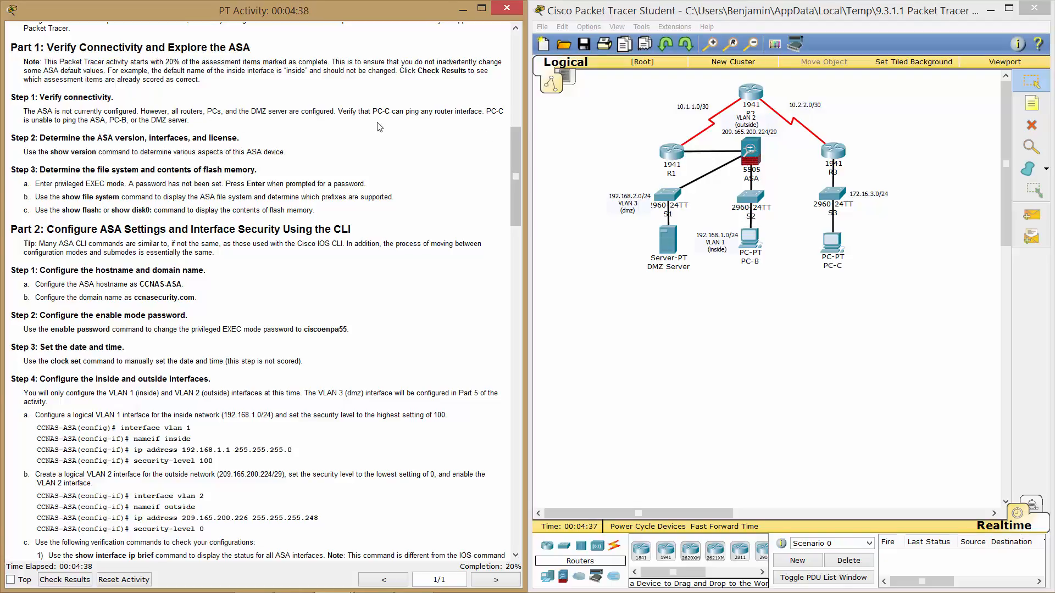
pyautogui.moveTo(515, 182); pyautogui.dragTo(514, 88)
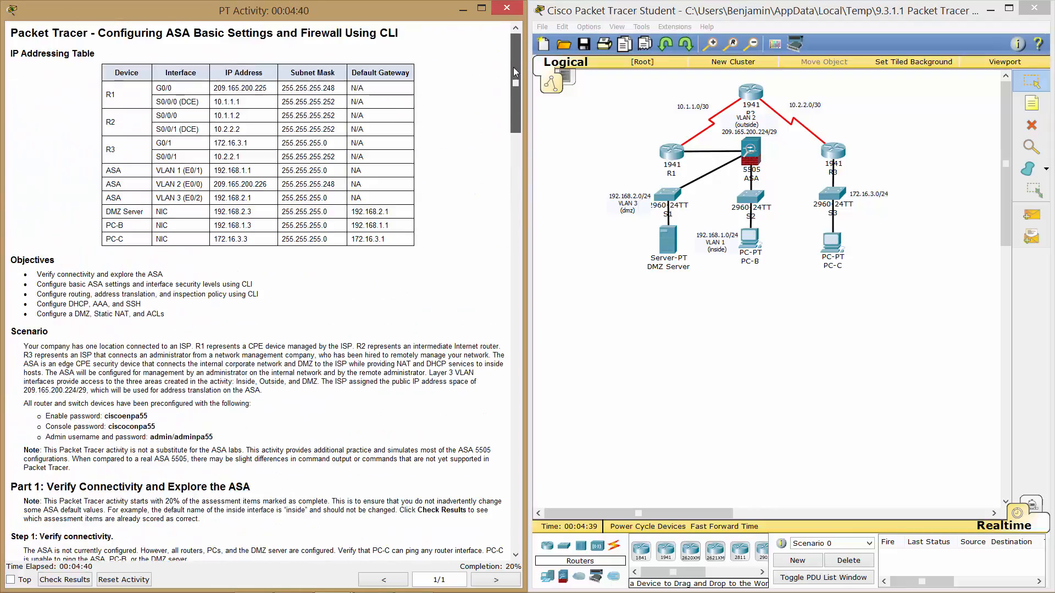
# From PC-C's Command Prompt, ping 209.165.200.225 and 10.1.1.1.
pyautogui.click(832, 242)
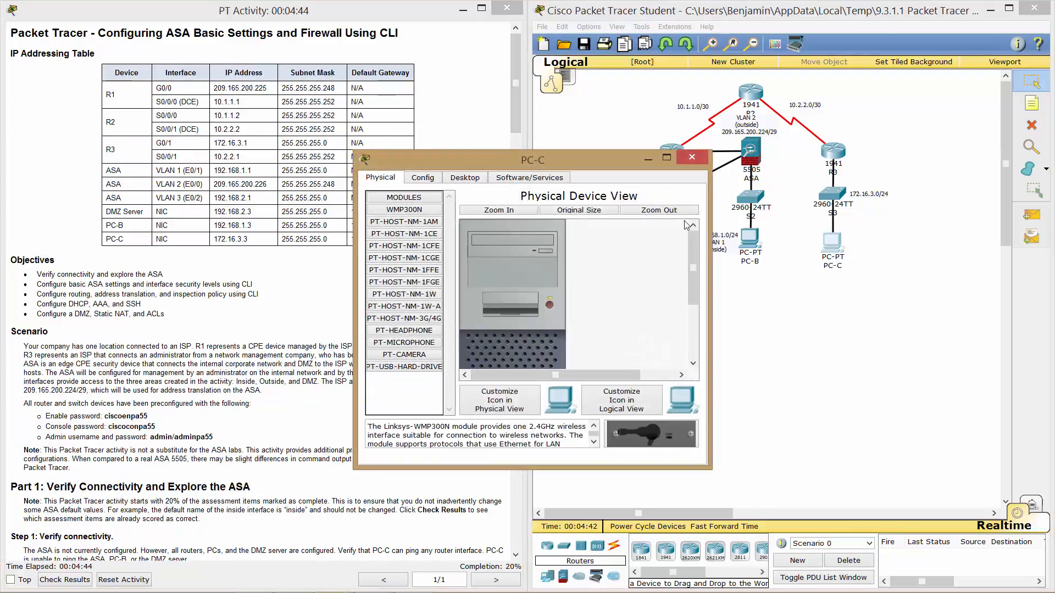
pyautogui.click(465, 178)
pyautogui.click(594, 216)
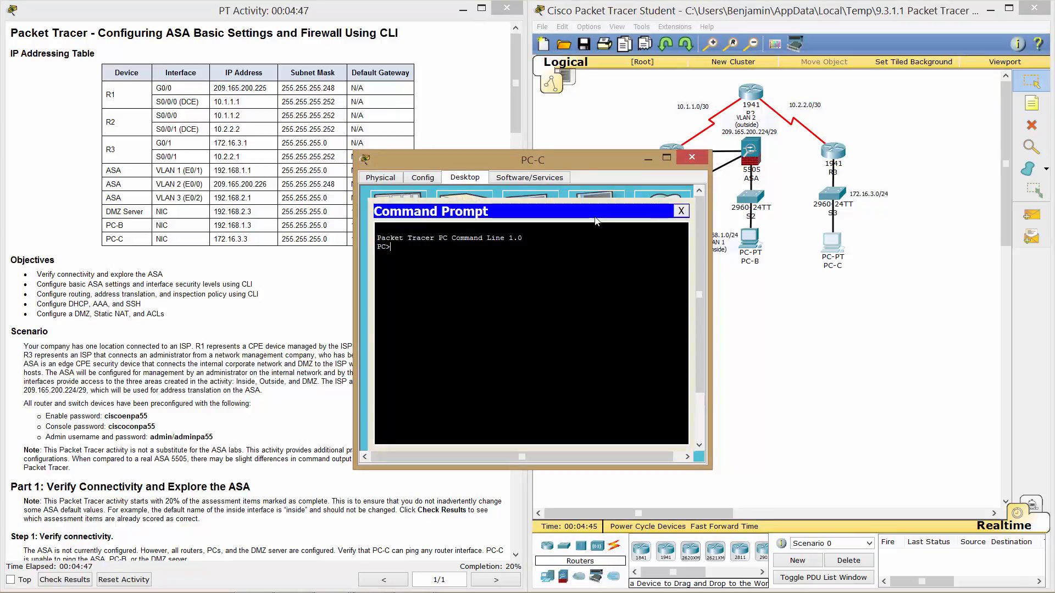
pyautogui.moveTo(536, 159); pyautogui.dragTo(752, 142)
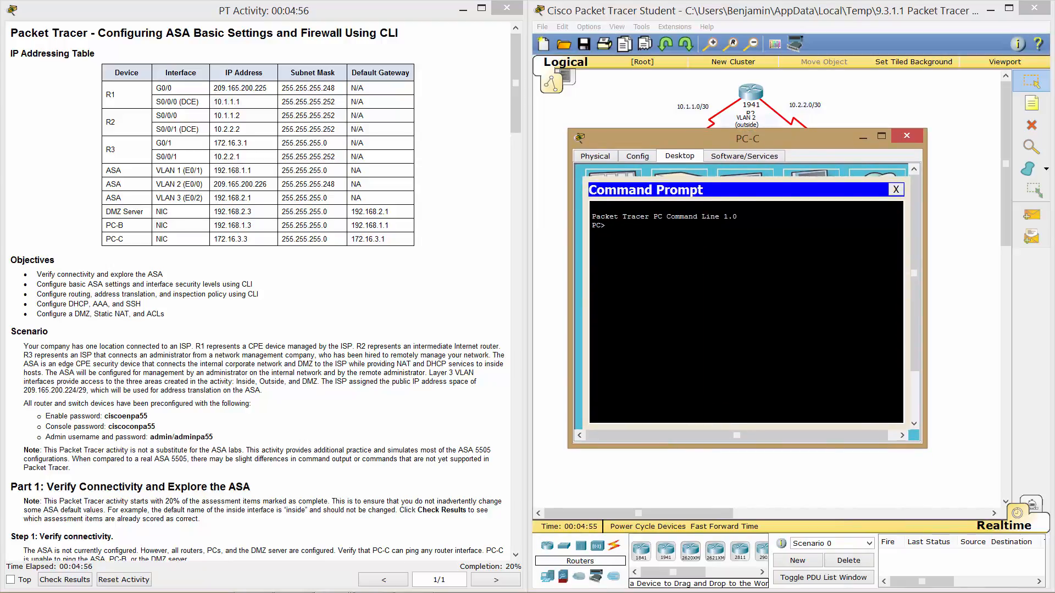
pyautogui.write('ping 209.165.200.225')
pyautogui.press('Return')
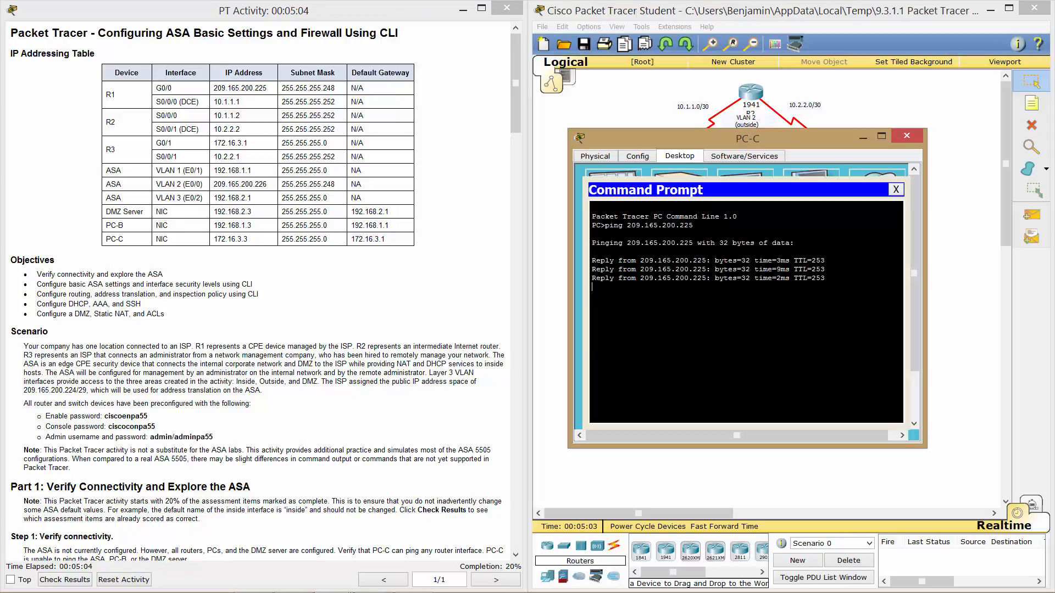
pyautogui.write('10.1.1.1')
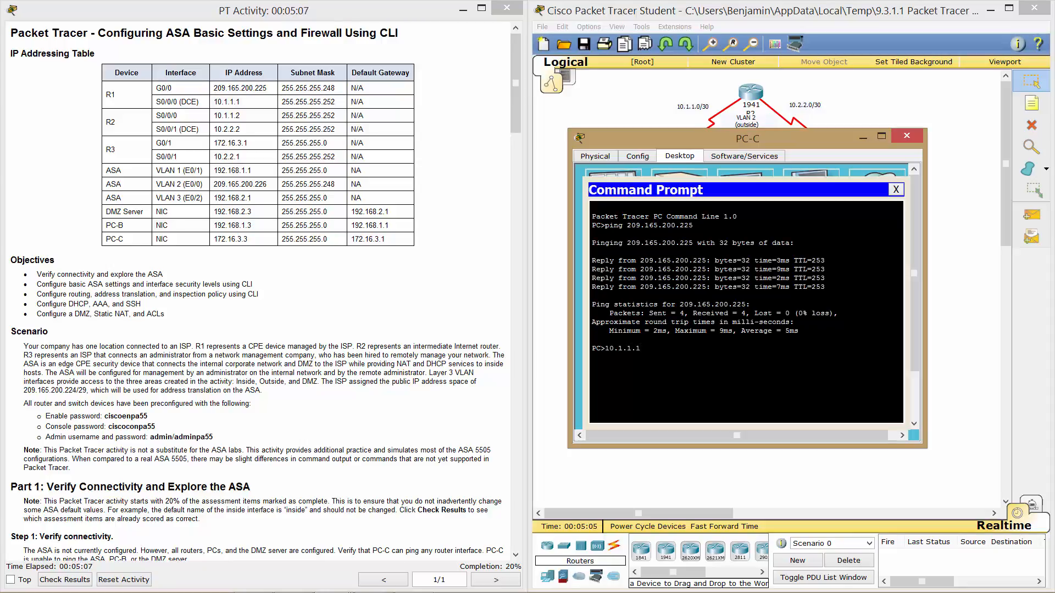
pyautogui.press('BackSpace')
pyautogui.press('BackSpace')
pyautogui.write('ping 10.1.1.1')
pyautogui.press('Return')
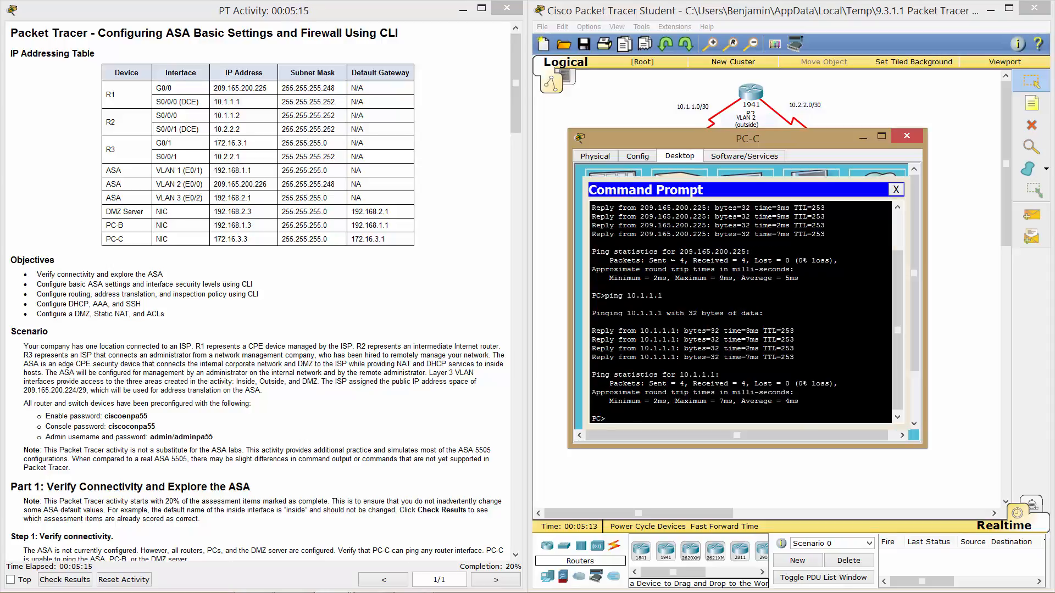
# Ping 10.1.1.2, 10.2.2.2, 10.2.2.1 and 172.16.3.1 from PC-C, all with replies.
pyautogui.write('ping 10.1.1.2')
pyautogui.press('Return')
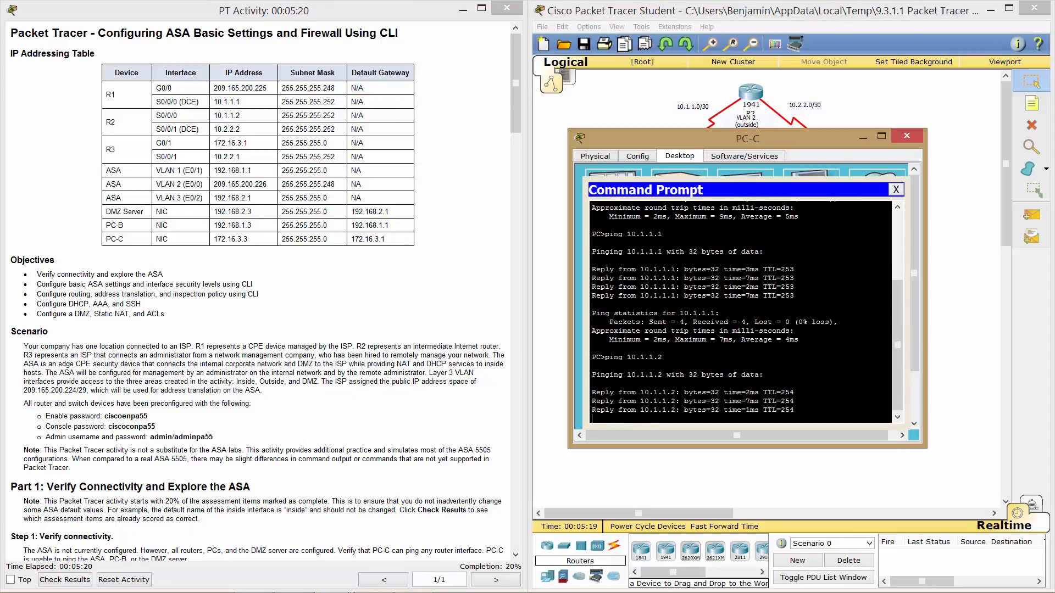
pyautogui.press('Up')
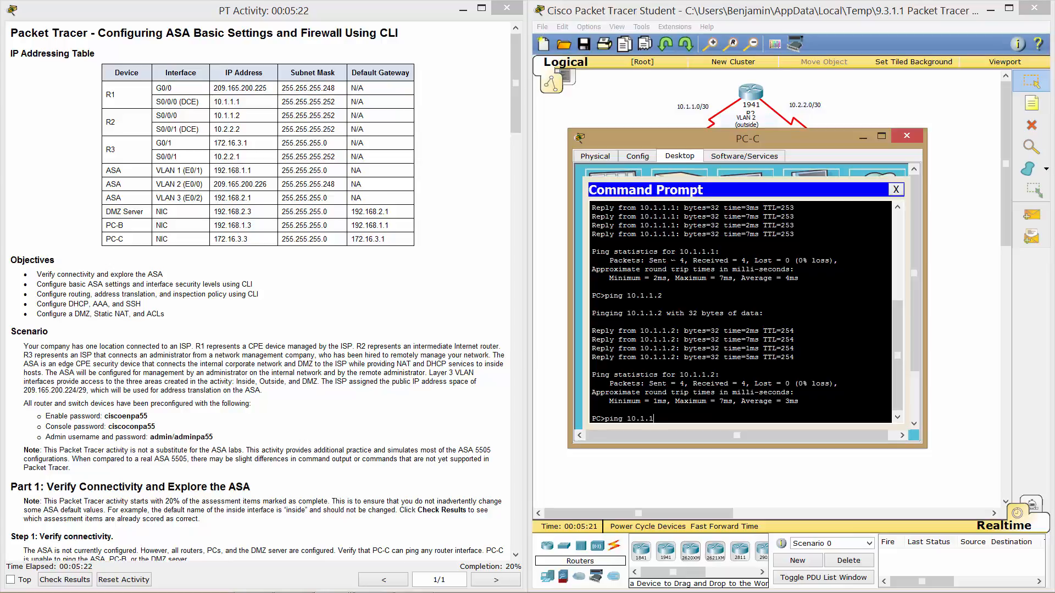
pyautogui.press('BackSpace')
pyautogui.press('BackSpace')
pyautogui.press('BackSpace')
pyautogui.write('2.2.2')
pyautogui.press('Return')
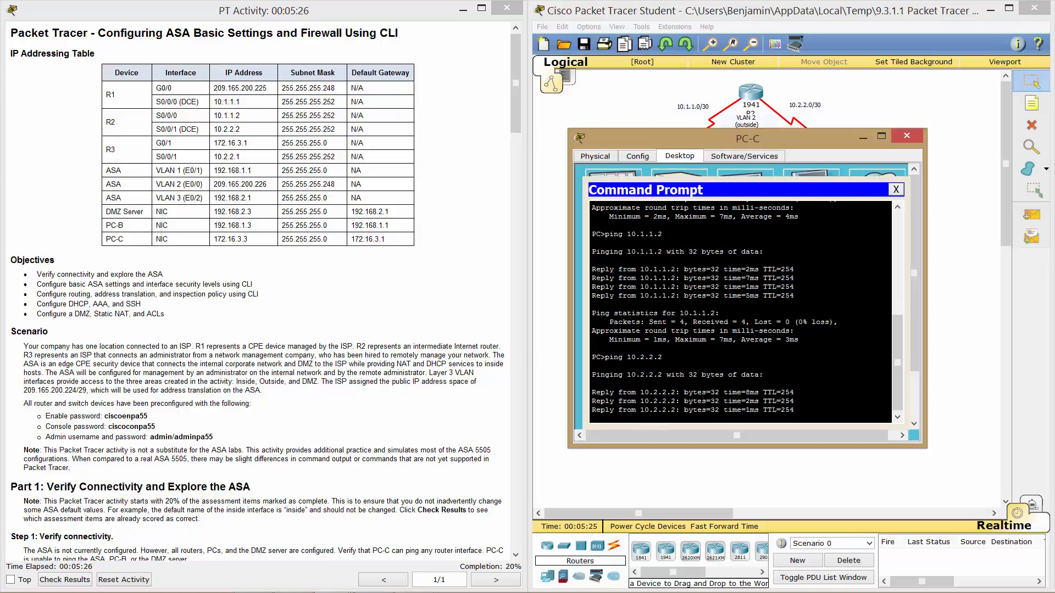
pyautogui.press('Up')
pyautogui.press('BackSpace')
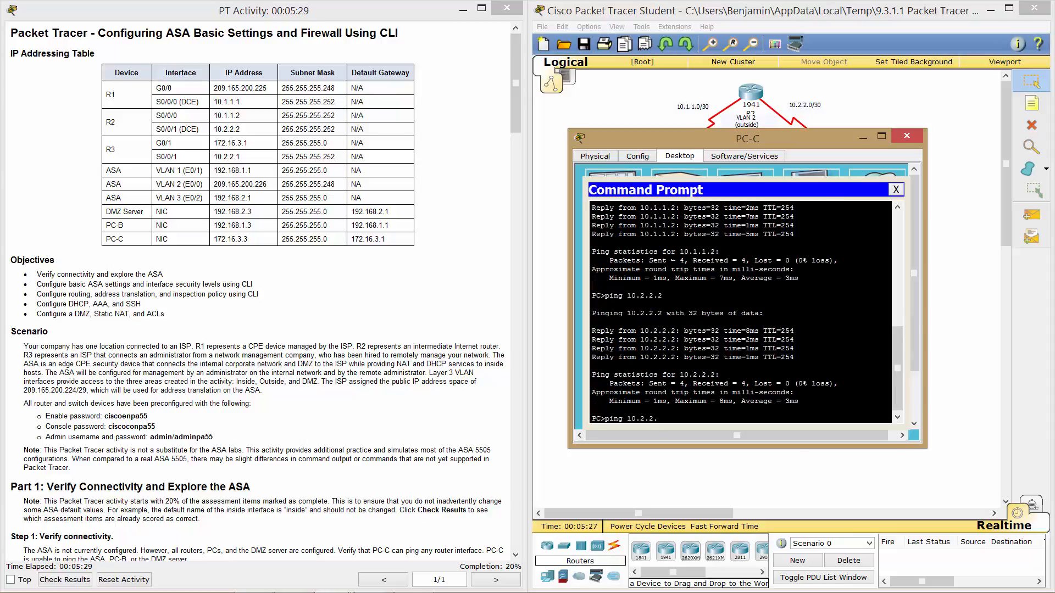
pyautogui.write('1')
pyautogui.press('Return')
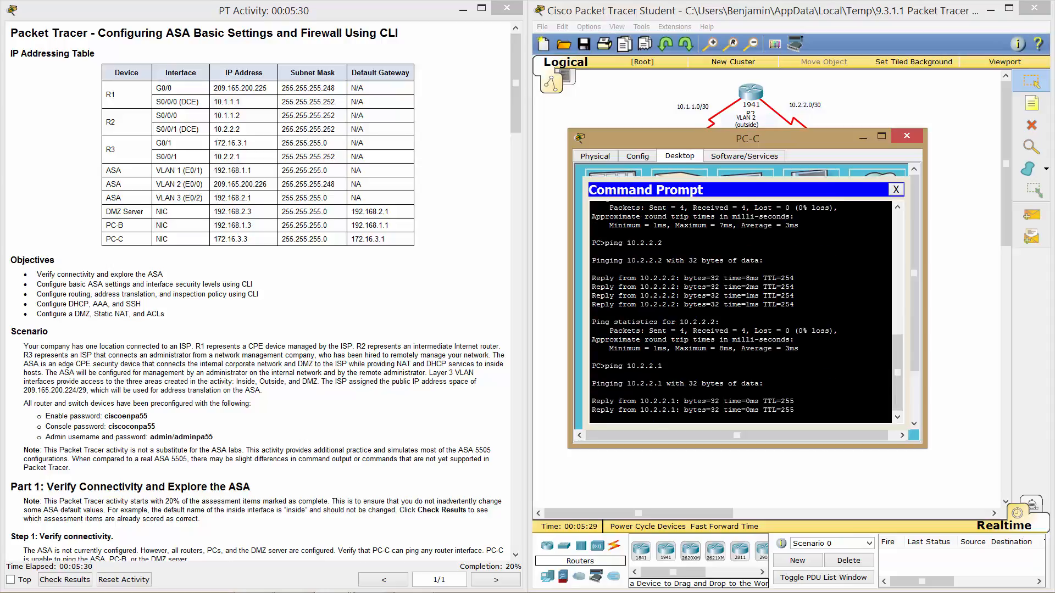
pyautogui.write('pi')
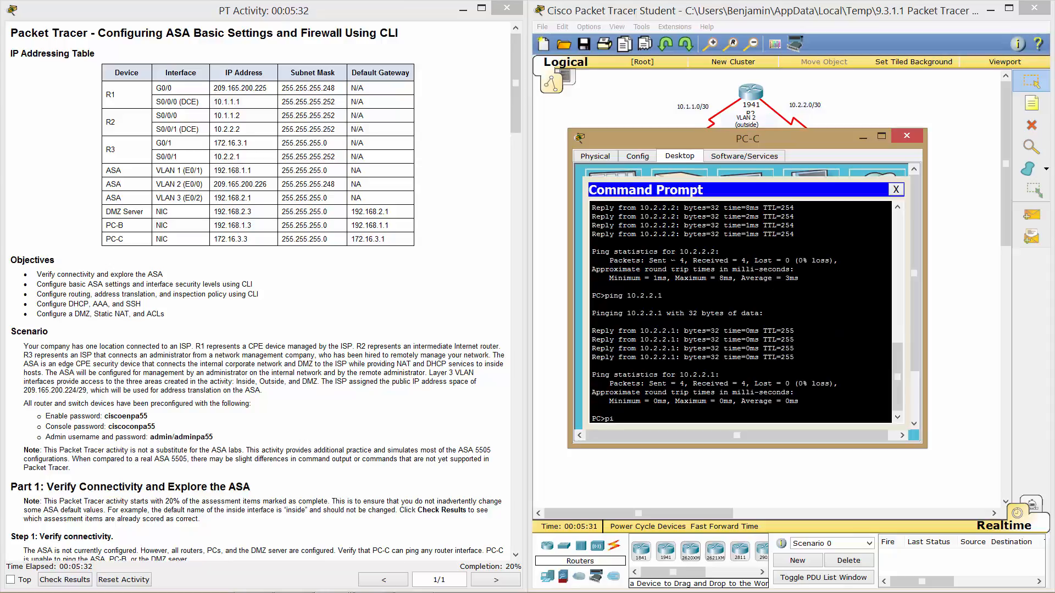
pyautogui.write('ng 172.16.3.1')
pyautogui.press('Return')
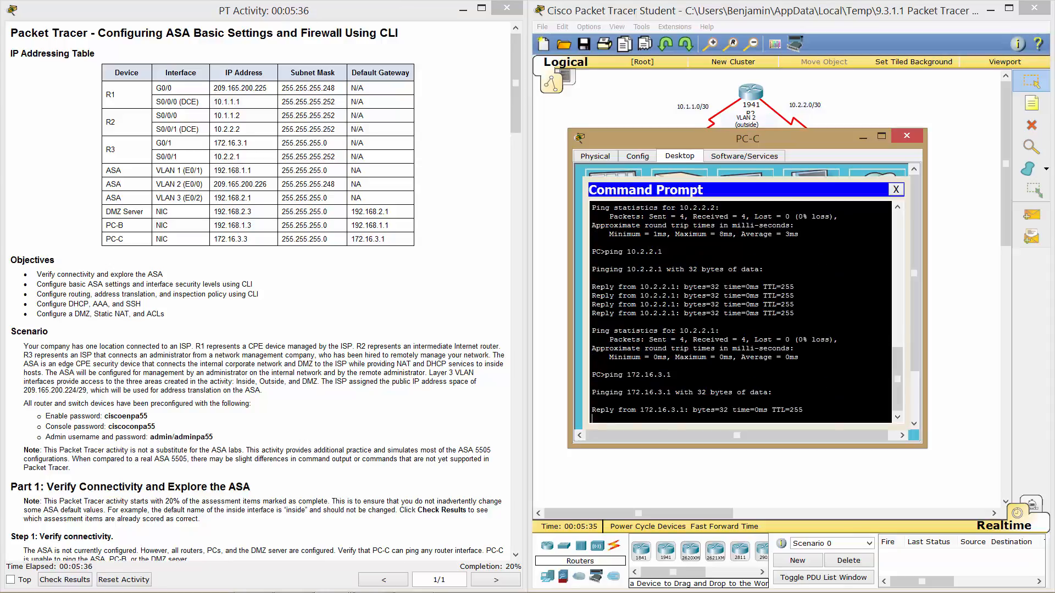
# Scroll further through the lab instructions, then close PC-C's command prompt.
pyautogui.click(433, 367)
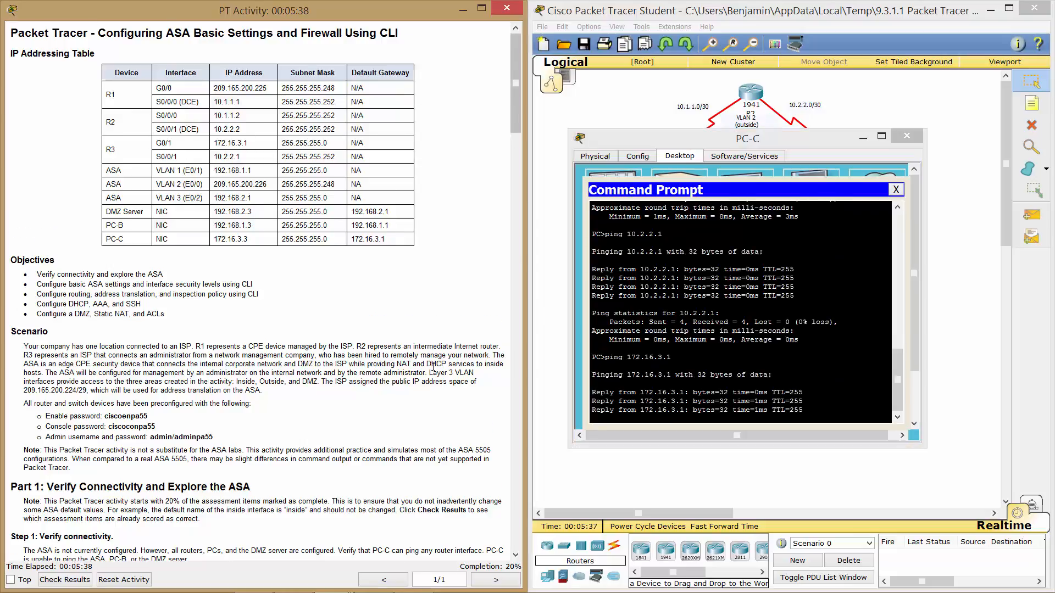
pyautogui.scroll(-10, 432, 367)
pyautogui.scroll(-1, 433, 367)
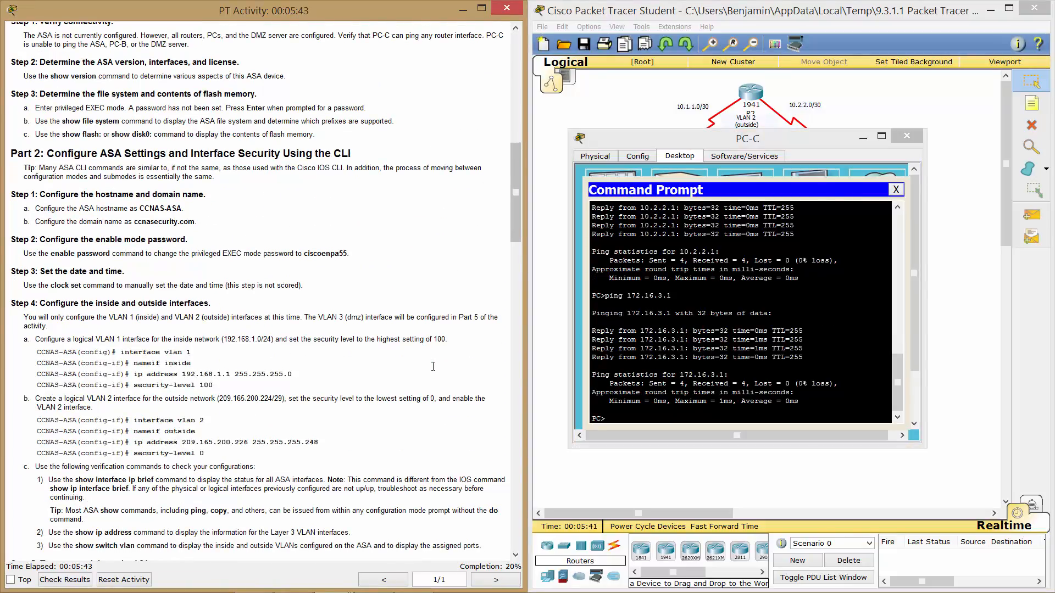
pyautogui.scroll(-1, 433, 366)
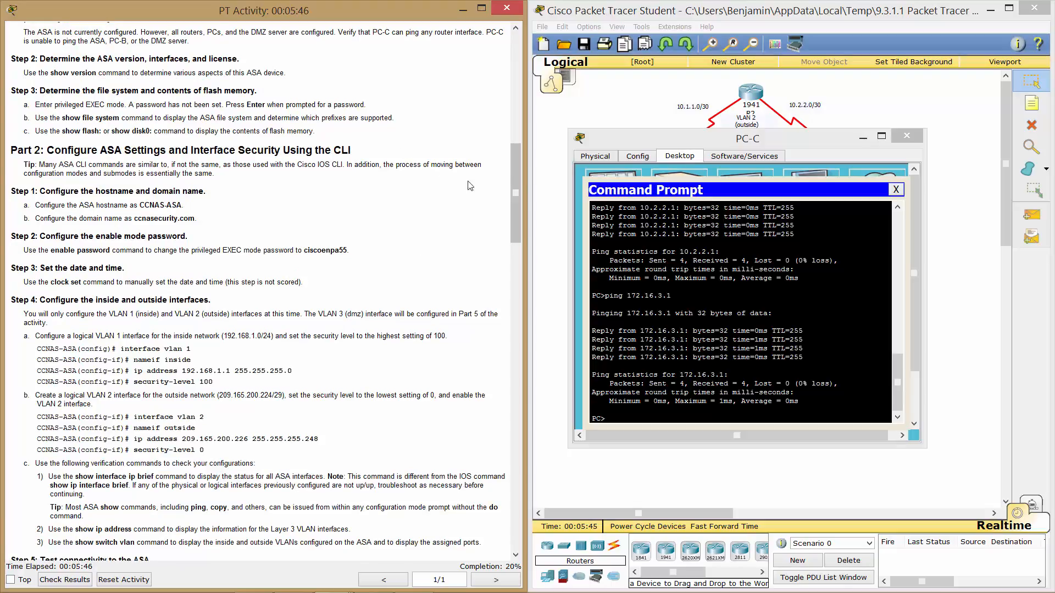
pyautogui.click(896, 189)
# Close PC-C and bring up the ASA's CLI, enlarged and placed over the diagram.
pyautogui.click(907, 138)
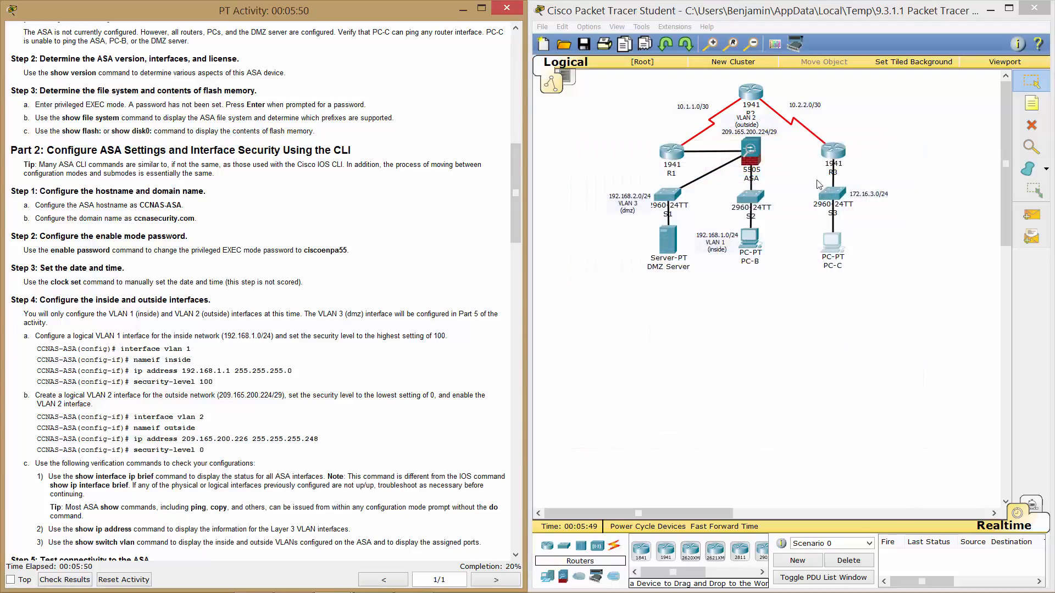
pyautogui.click(753, 156)
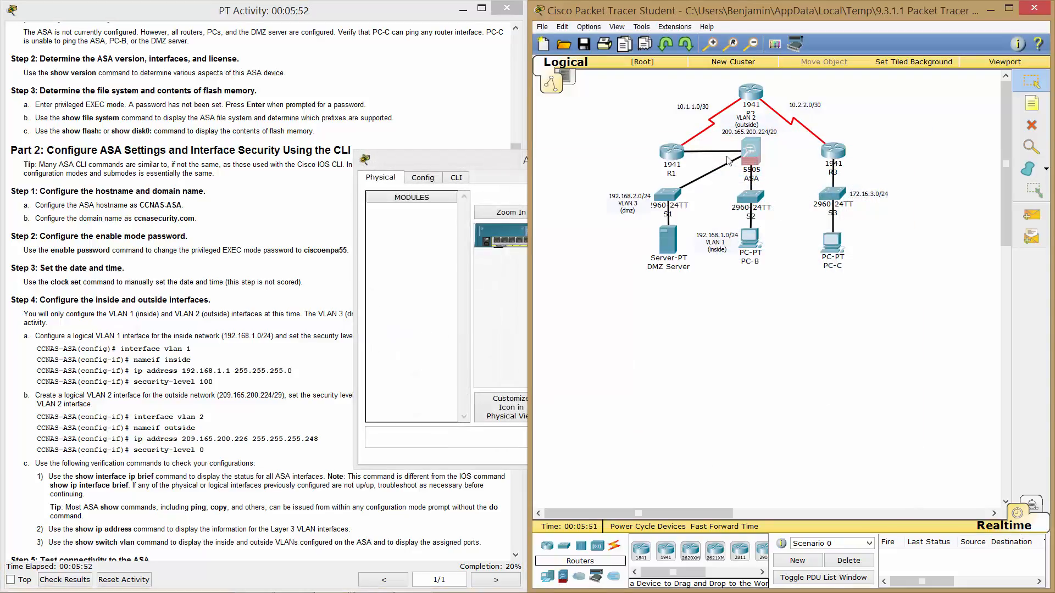
pyautogui.click(457, 177)
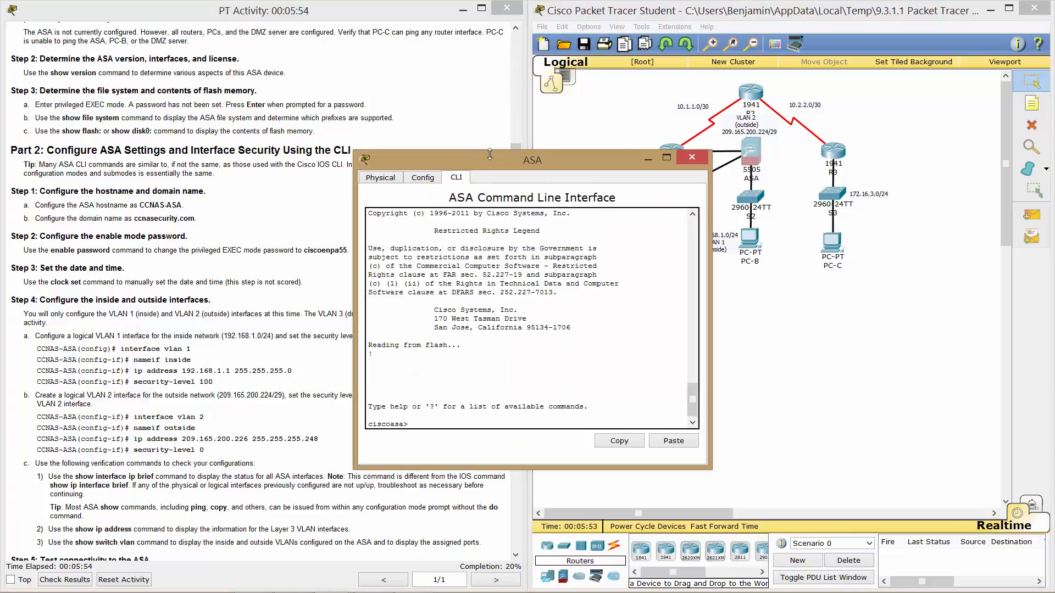
pyautogui.moveTo(490, 154); pyautogui.dragTo(490, 135)
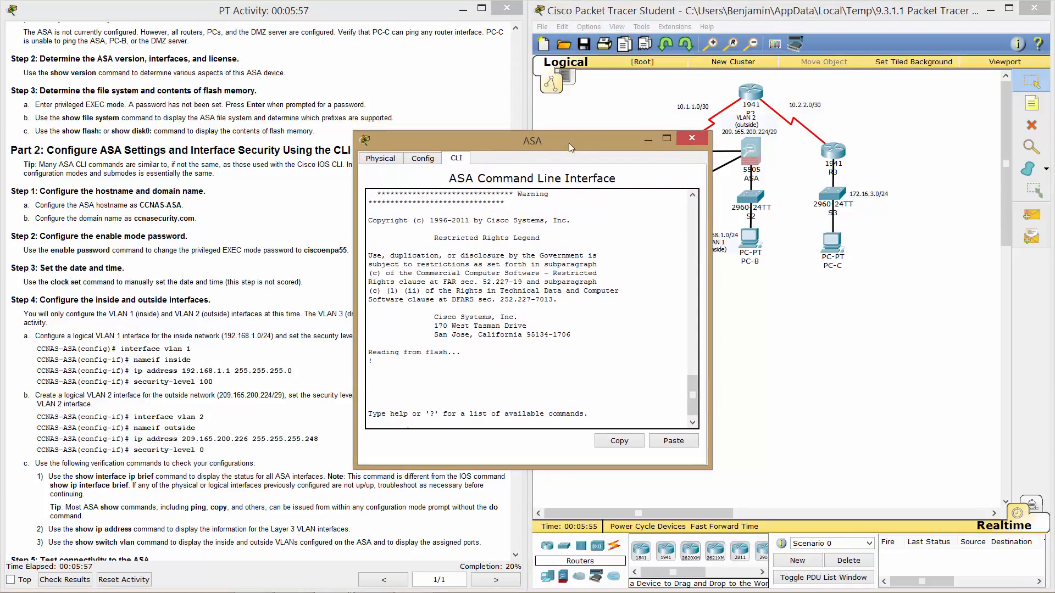
pyautogui.moveTo(568, 143); pyautogui.dragTo(768, 158)
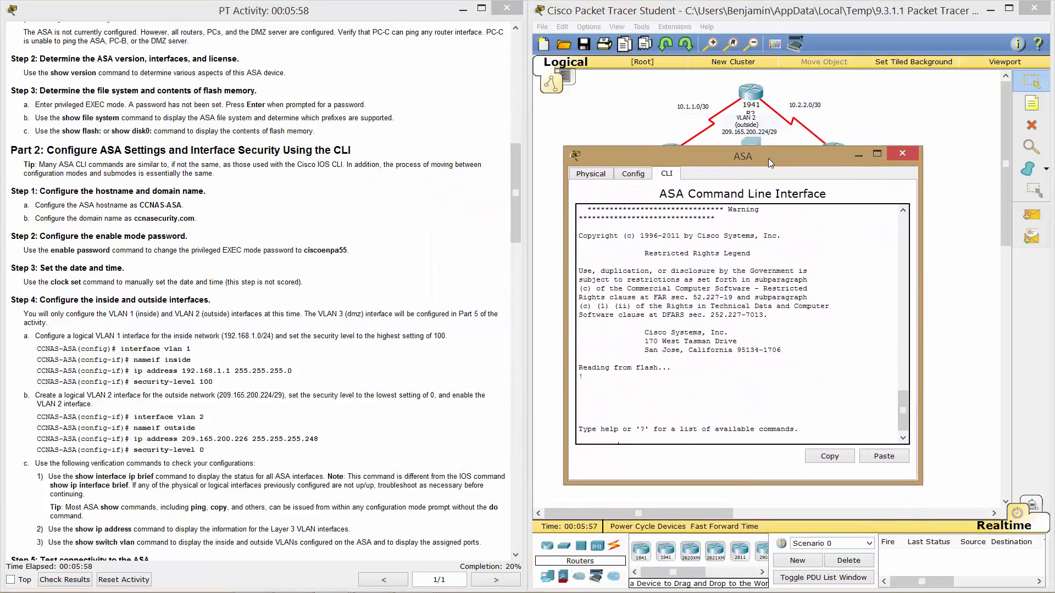
# Enter en on the ASA and try two enable passwords, both rejected.
pyautogui.press('Return')
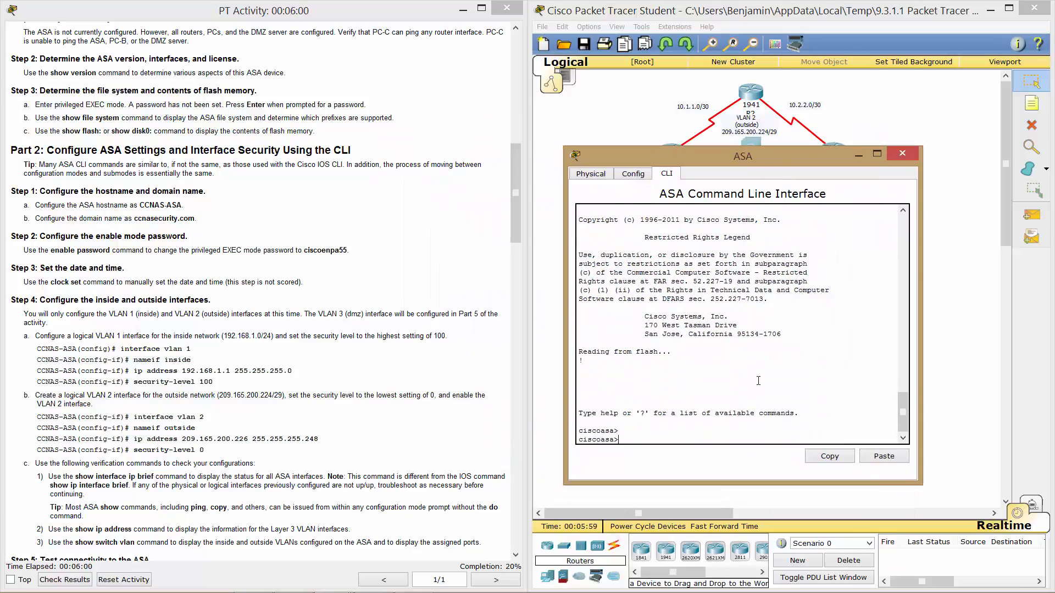
pyautogui.press('Return')
pyautogui.press('Return')
pyautogui.write('en')
pyautogui.press('Return')
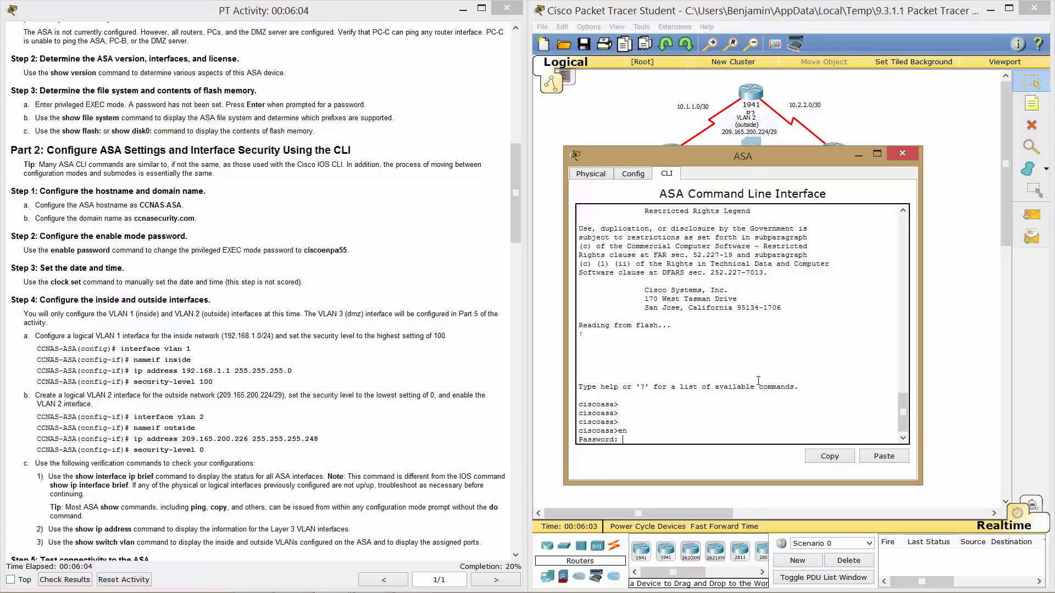
pyautogui.press('Return')
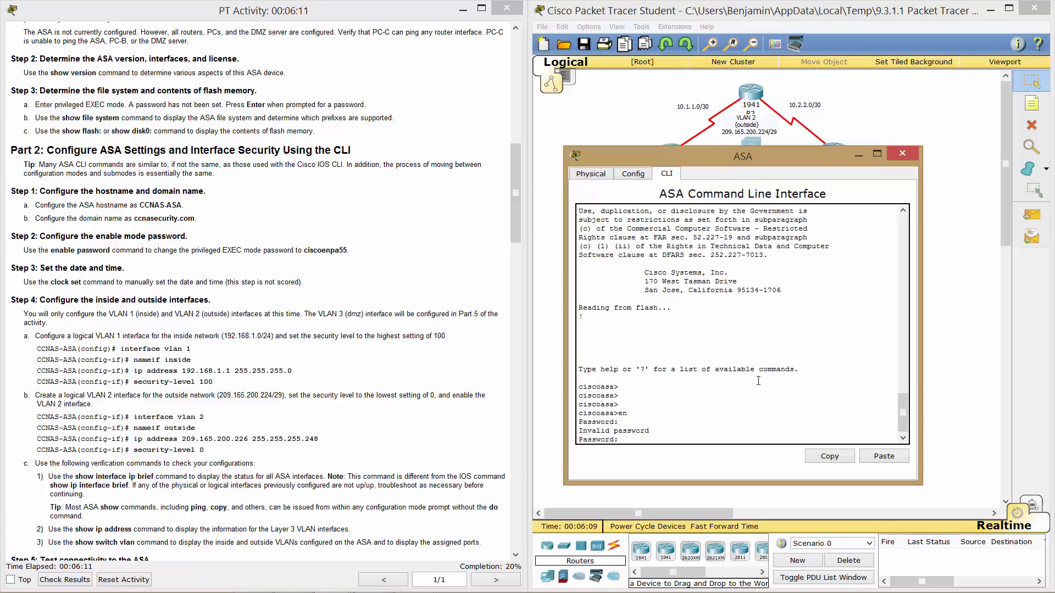
pyautogui.press('Return')
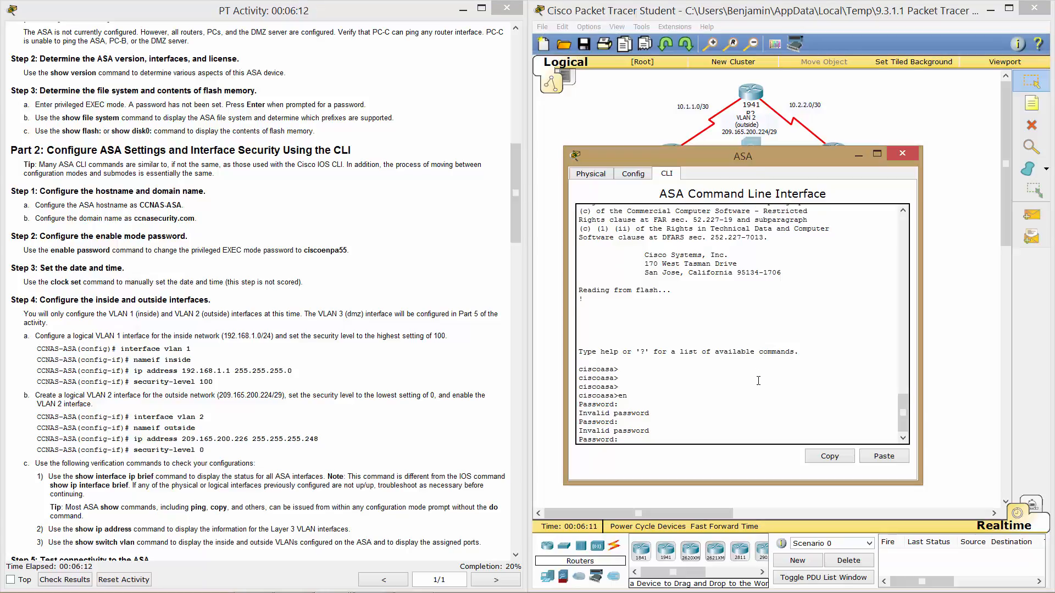
pyautogui.moveTo(513, 220); pyautogui.dragTo(519, 176)
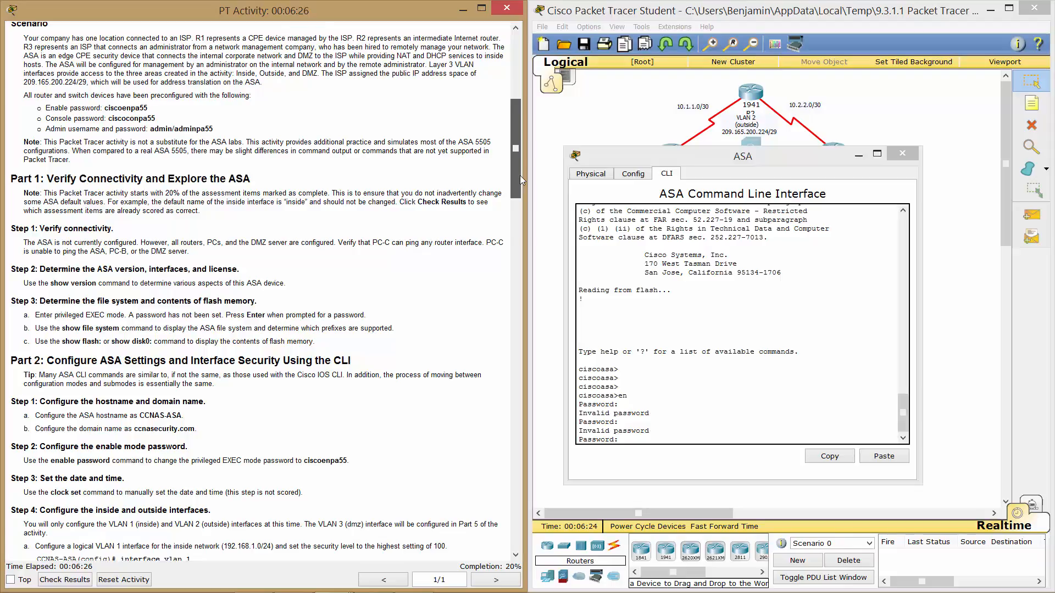
# Retry enable on the ASA with several more password attempts, all rejected.
pyautogui.moveTo(519, 176); pyautogui.dragTo(520, 186)
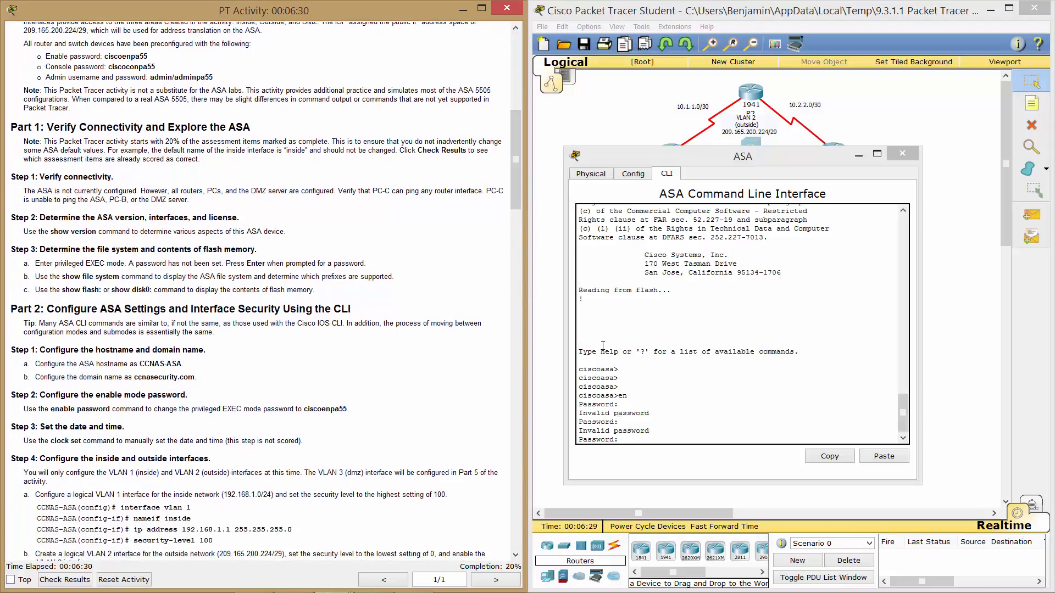
pyautogui.click(680, 382)
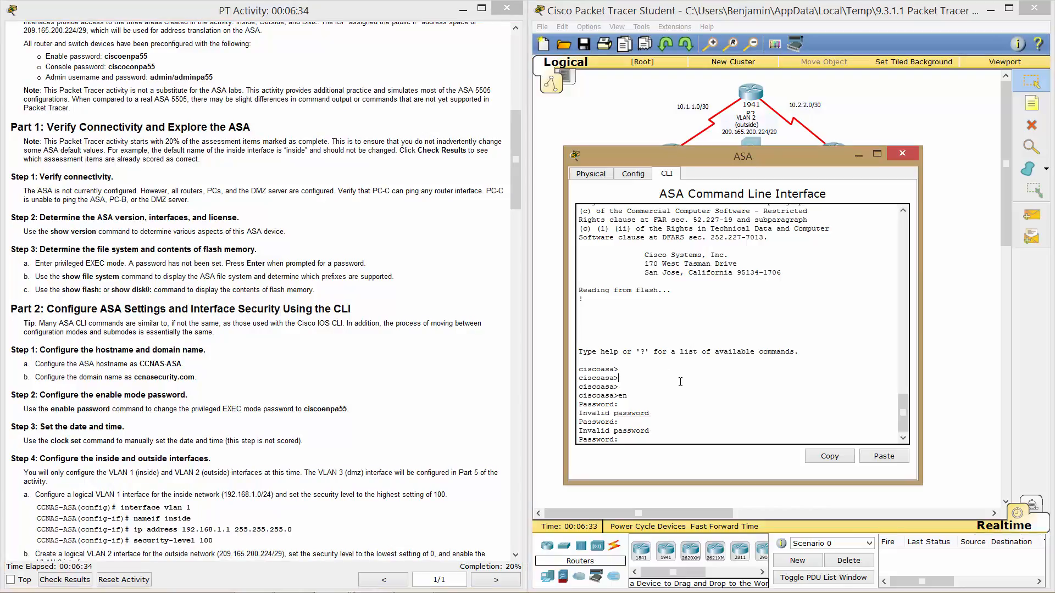
pyautogui.press('Return')
pyautogui.write('EN')
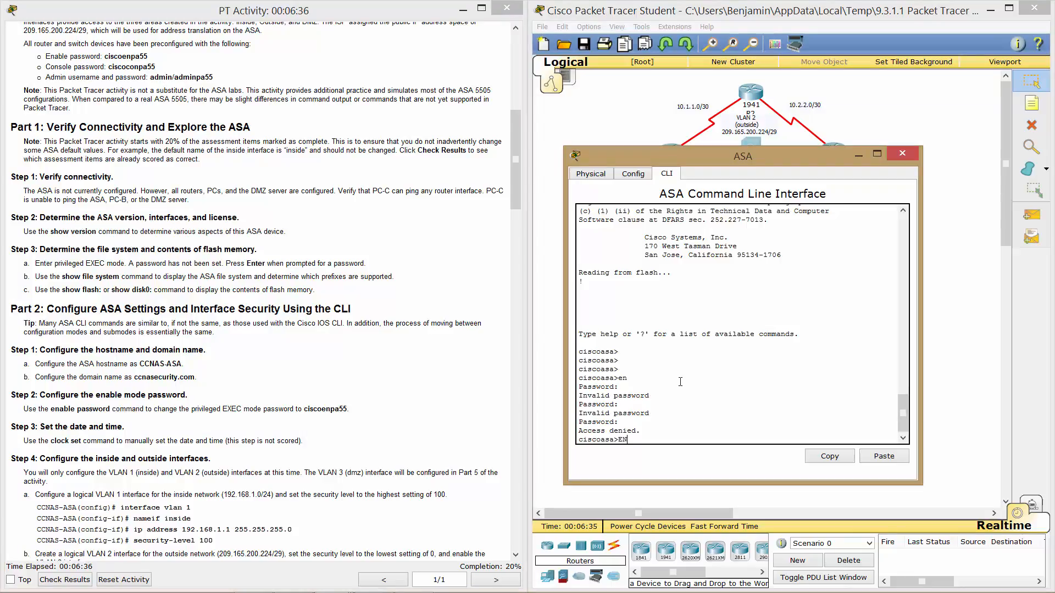
pyautogui.press('Return')
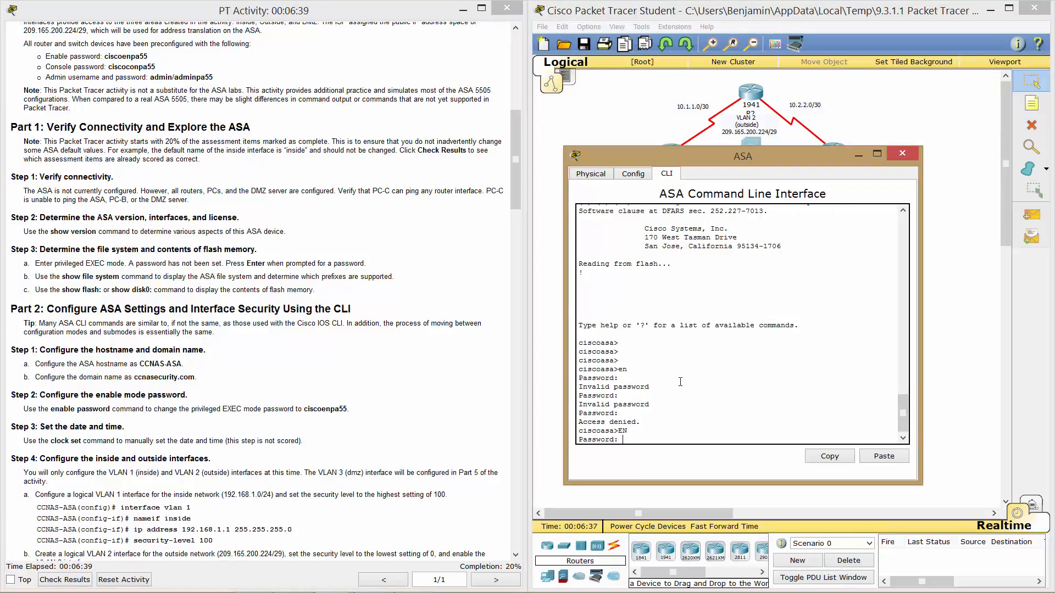
pyautogui.press('Return')
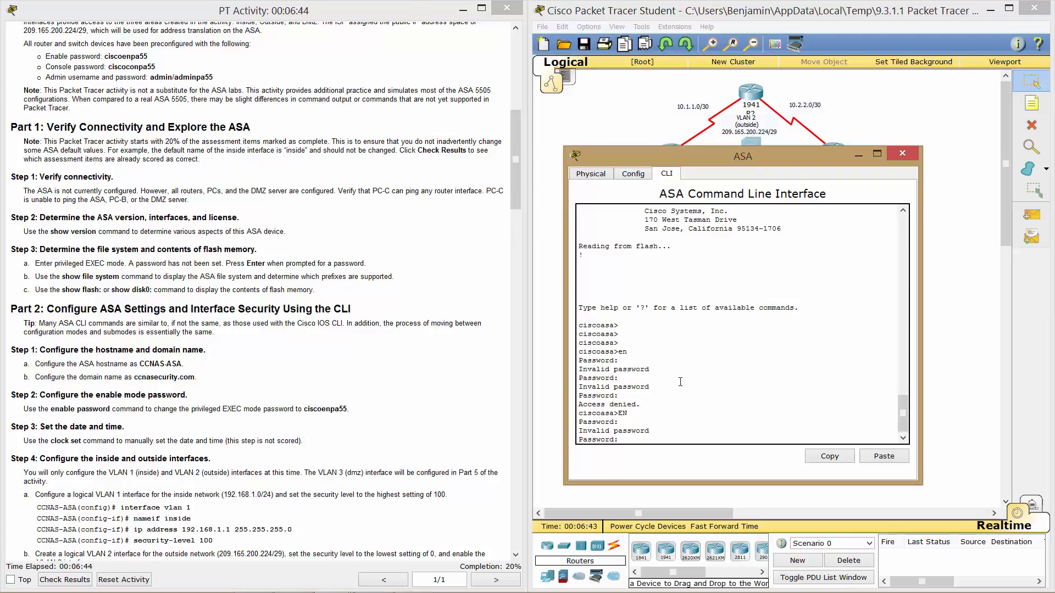
pyautogui.press('Return')
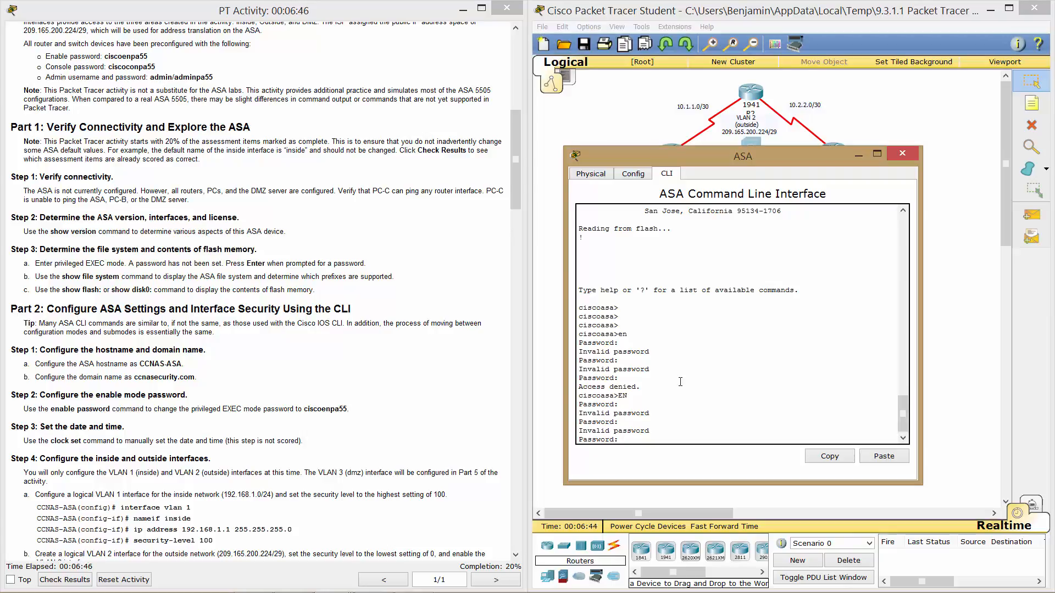
pyautogui.press('Return')
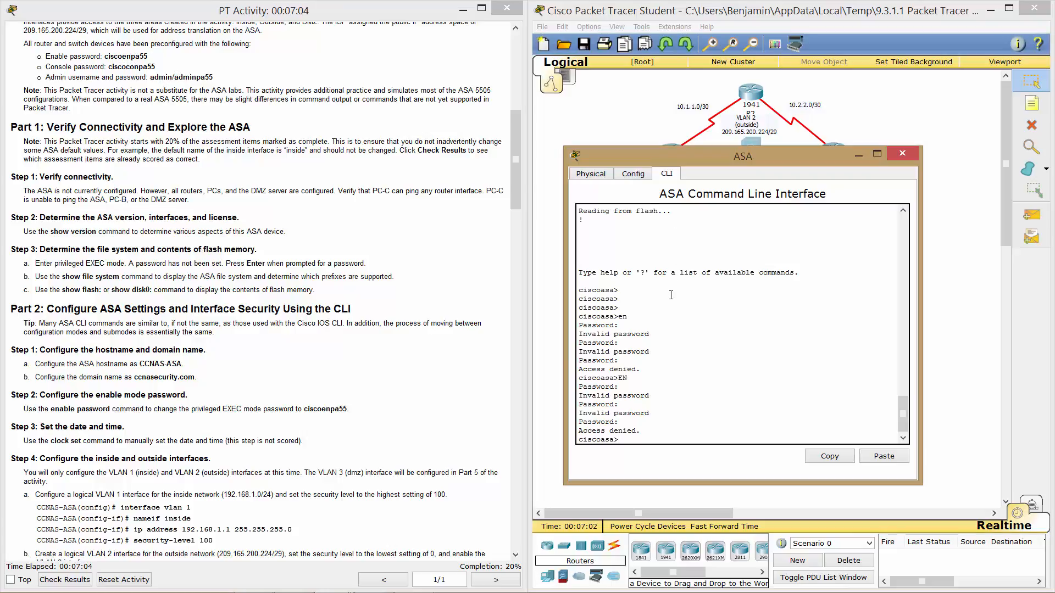
# Keep retrying en until the correct enable password yields the ciscoasa# prompt.
pyautogui.write('en')
pyautogui.press('Return')
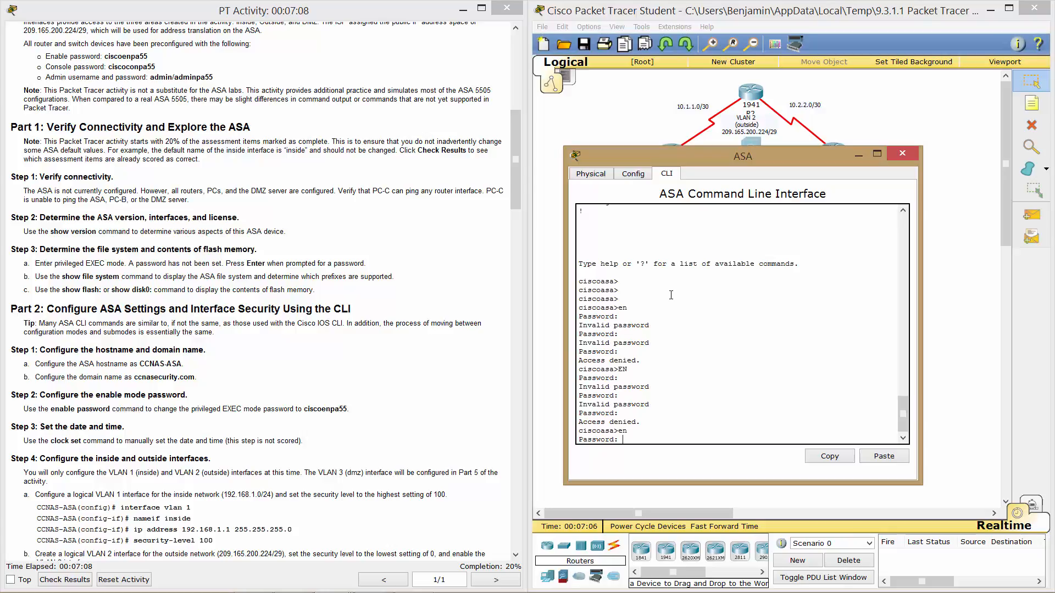
pyautogui.press('Return')
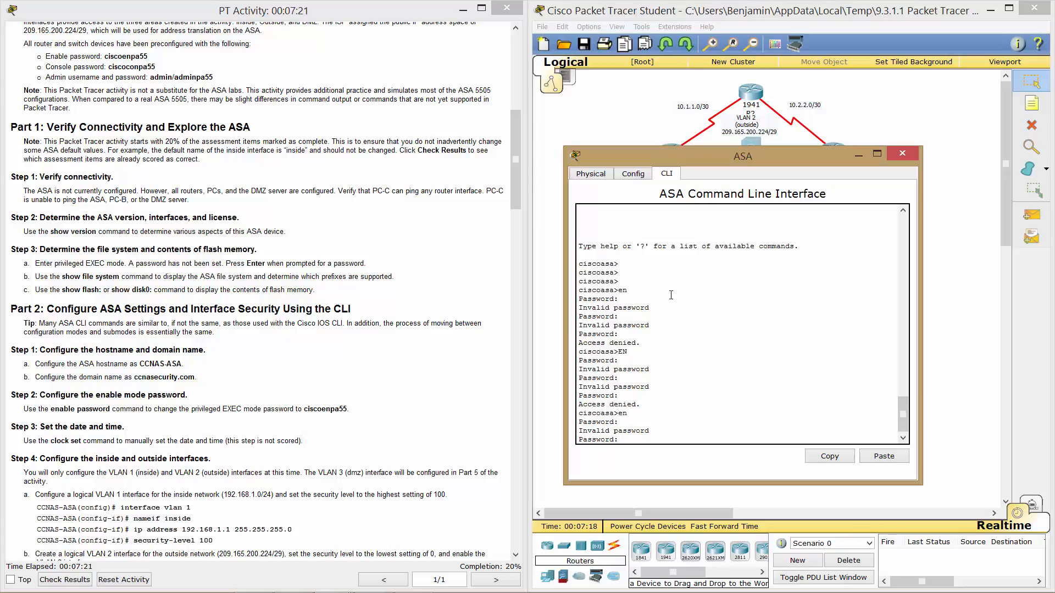
pyautogui.press('Return')
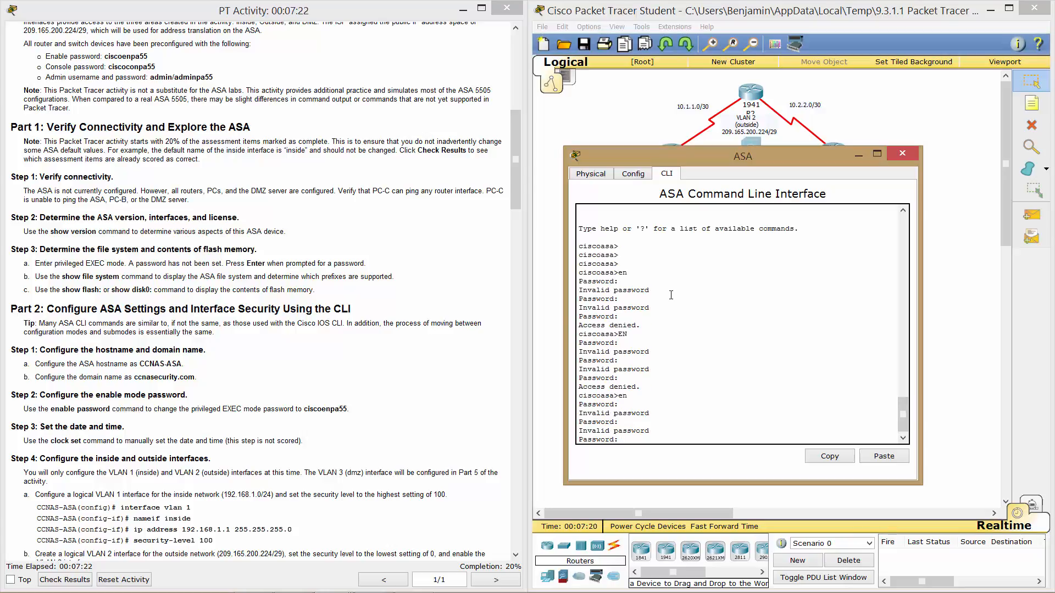
pyautogui.press('Return')
pyautogui.write('en')
pyautogui.press('Return')
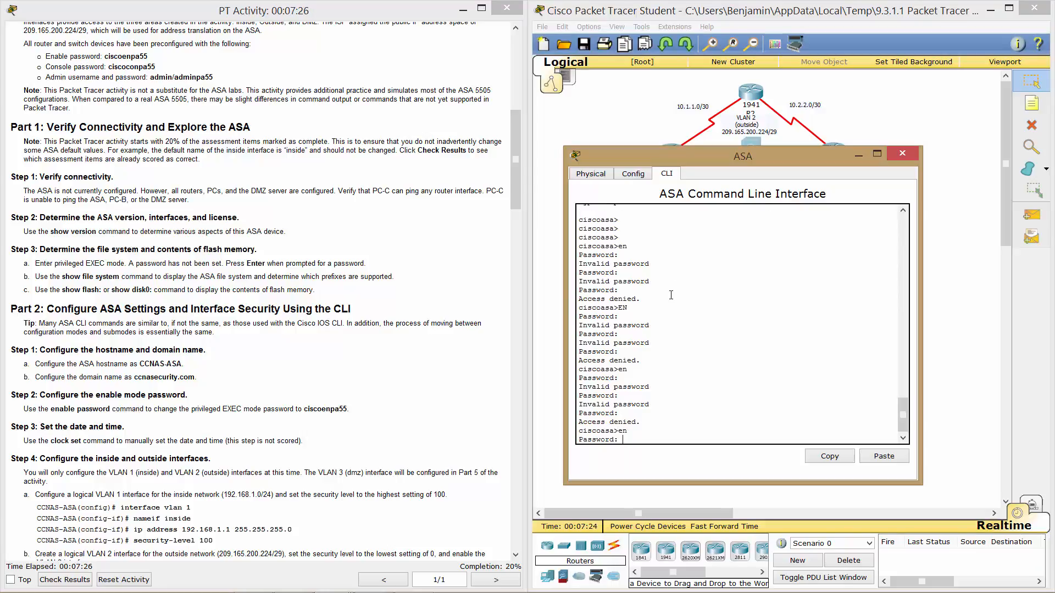
pyautogui.press('Return')
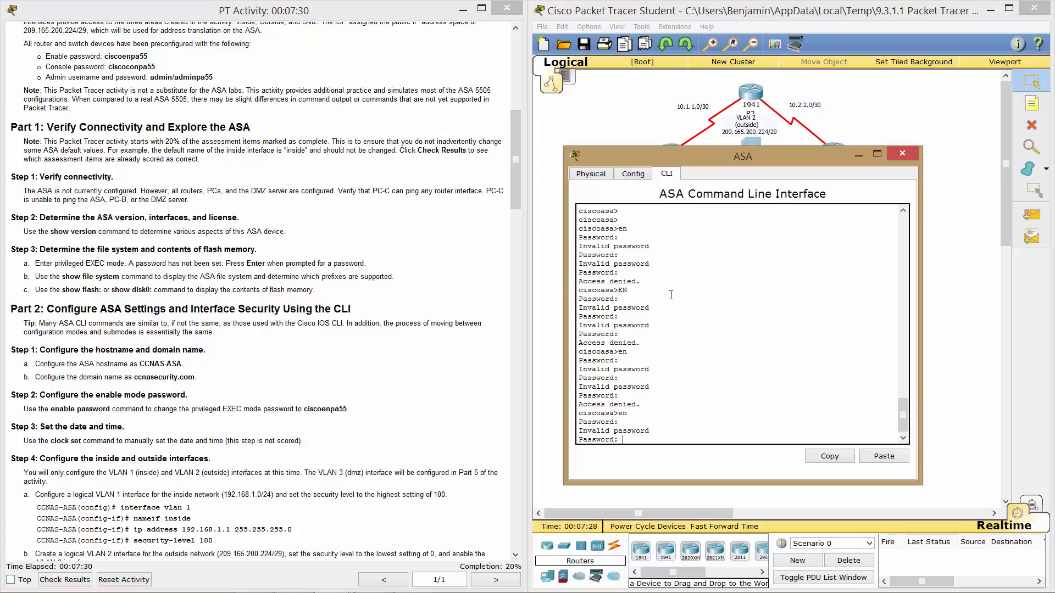
pyautogui.press('Return')
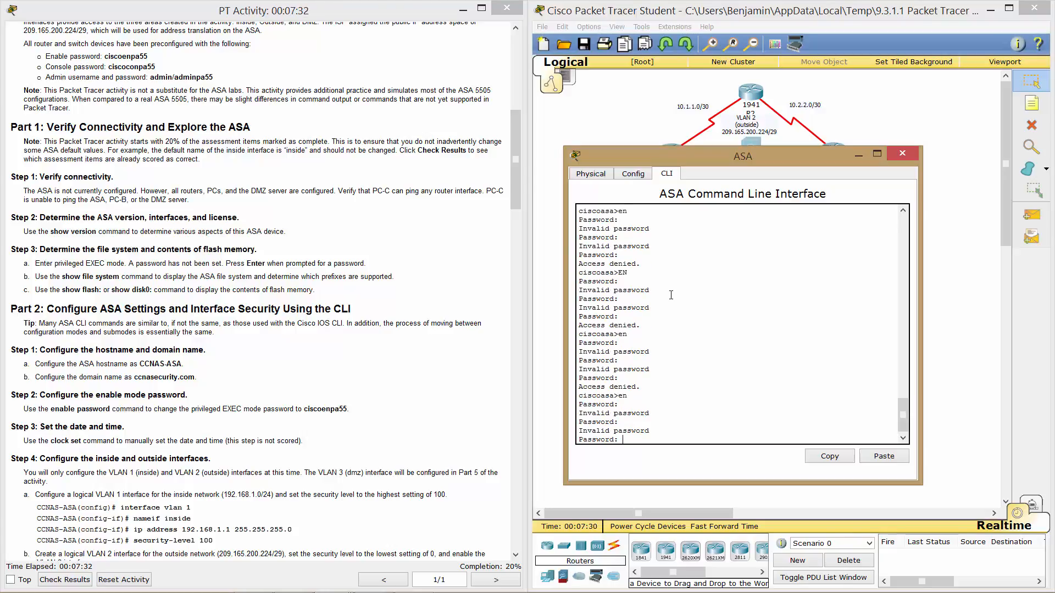
pyautogui.press('Return')
# Add a few blank privileged prompt lines, then exit to the ciscoasa> prompt.
pyautogui.press('Return')
pyautogui.write('555')
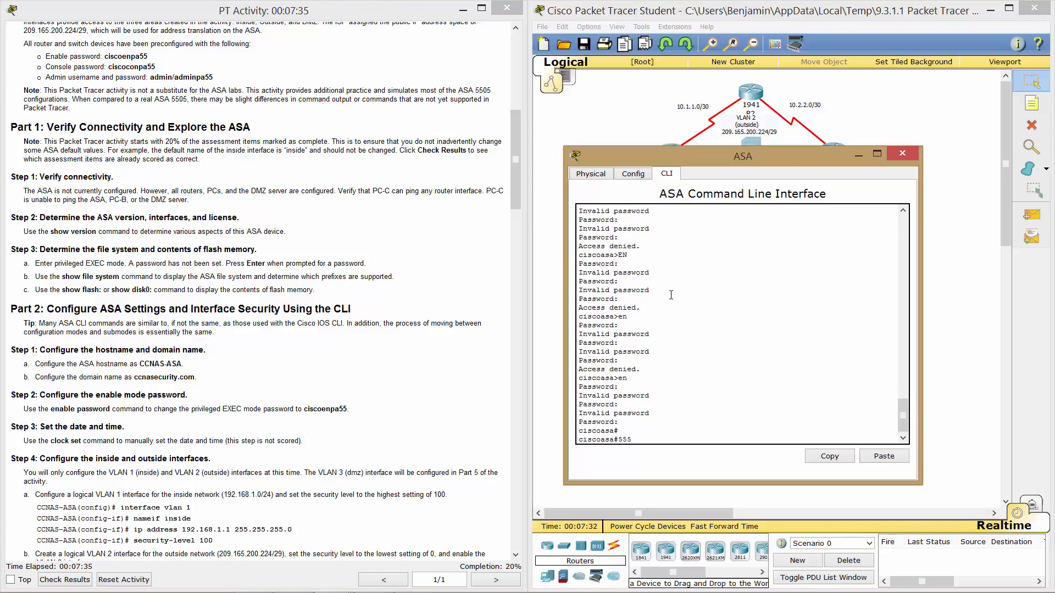
pyautogui.press('Return')
pyautogui.press('Return')
pyautogui.press('Return')
pyautogui.press('Return')
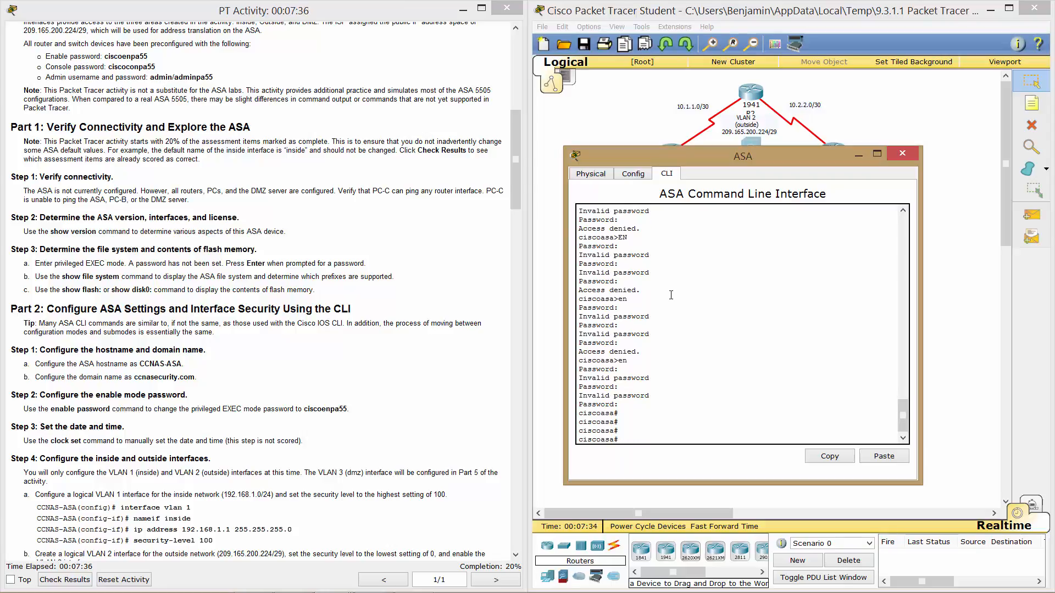
pyautogui.press('Return')
pyautogui.press('Return')
pyautogui.press('Return')
pyautogui.press('Return')
pyautogui.press('Return')
pyautogui.press('Return')
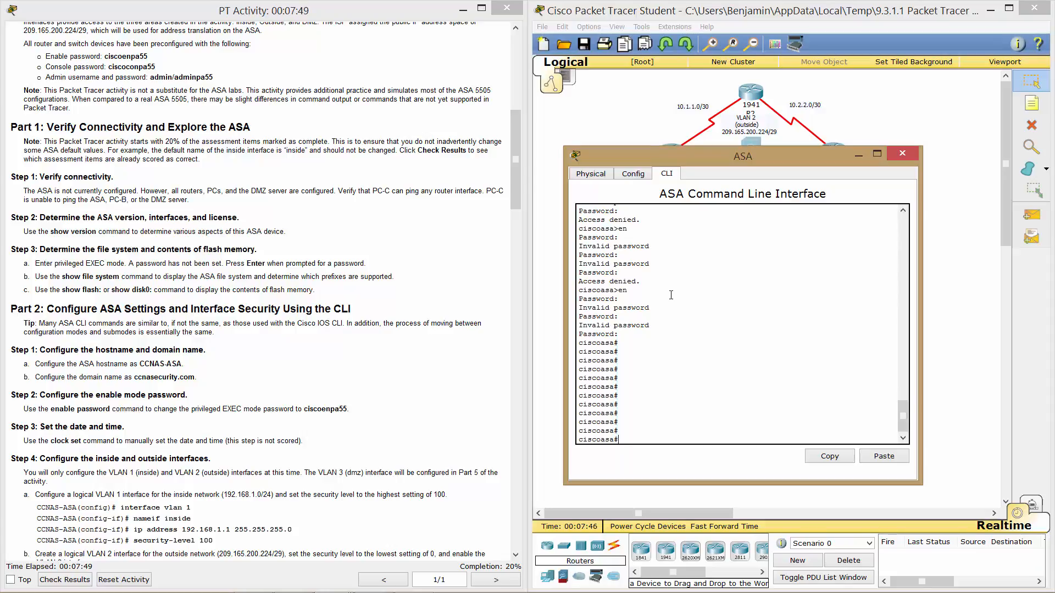
pyautogui.write('exit')
pyautogui.press('Return')
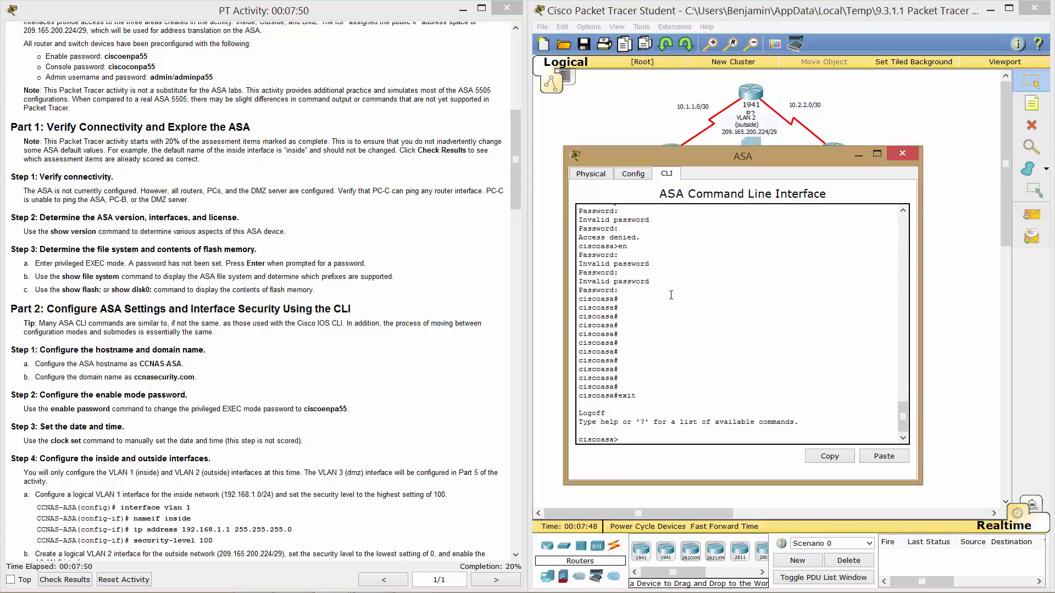
pyautogui.write('show ver')
pyautogui.press('BackSpace')
pyautogui.press('Return')
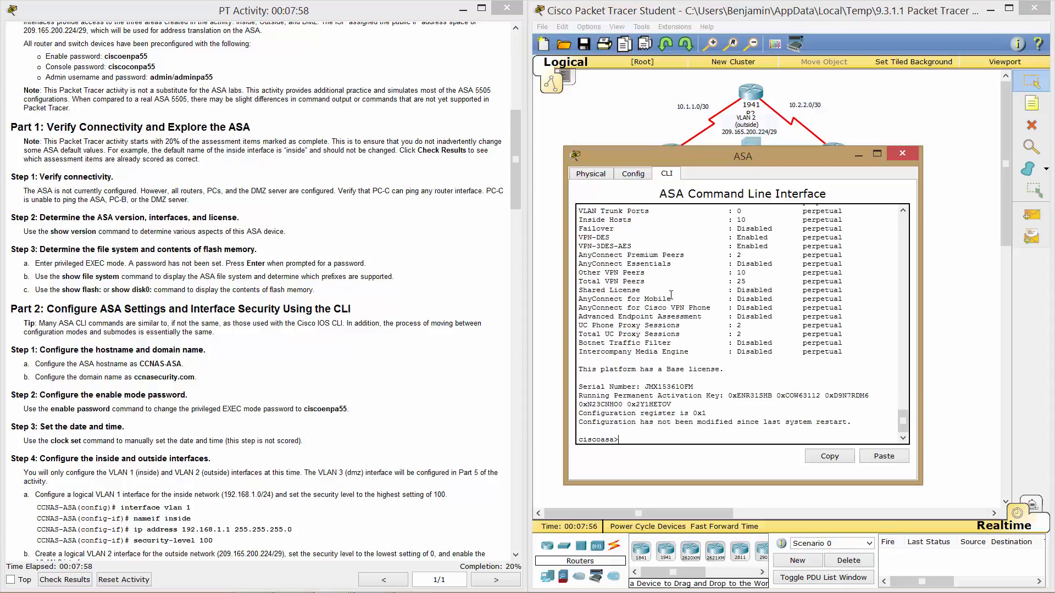
pyautogui.scroll(5, 706, 317)
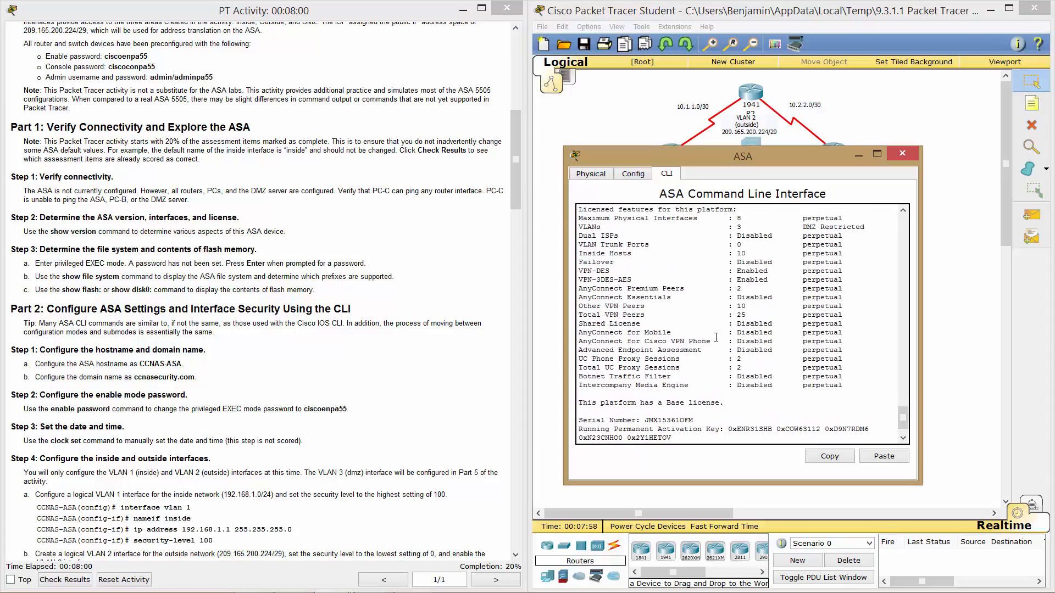
pyautogui.scroll(-4, 715, 338)
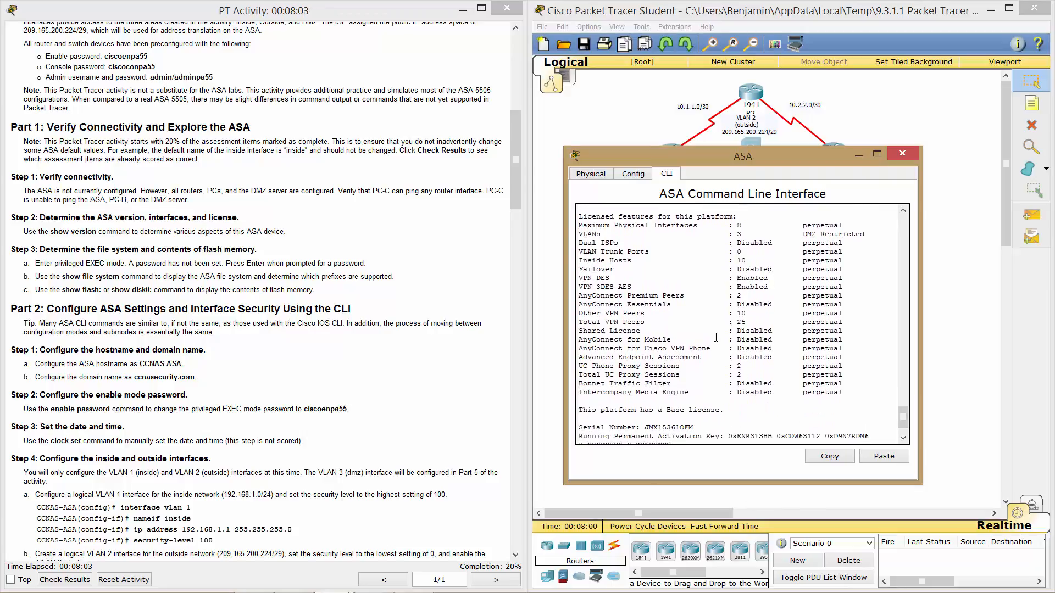
pyautogui.scroll(3, 716, 337)
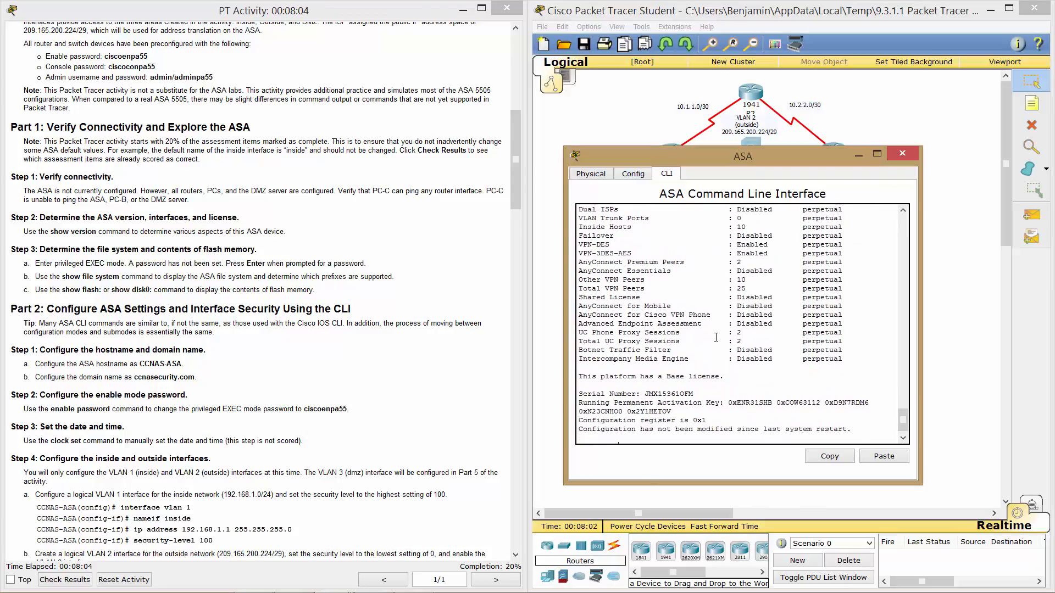
pyautogui.scroll(-3, 716, 337)
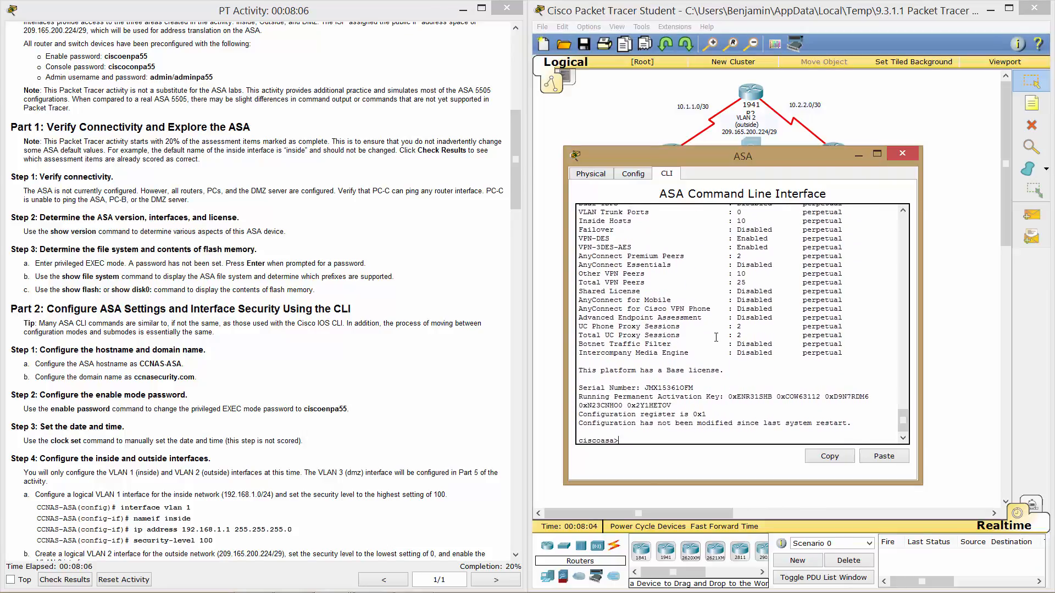
pyautogui.scroll(1, 716, 337)
pyautogui.scroll(4, 716, 337)
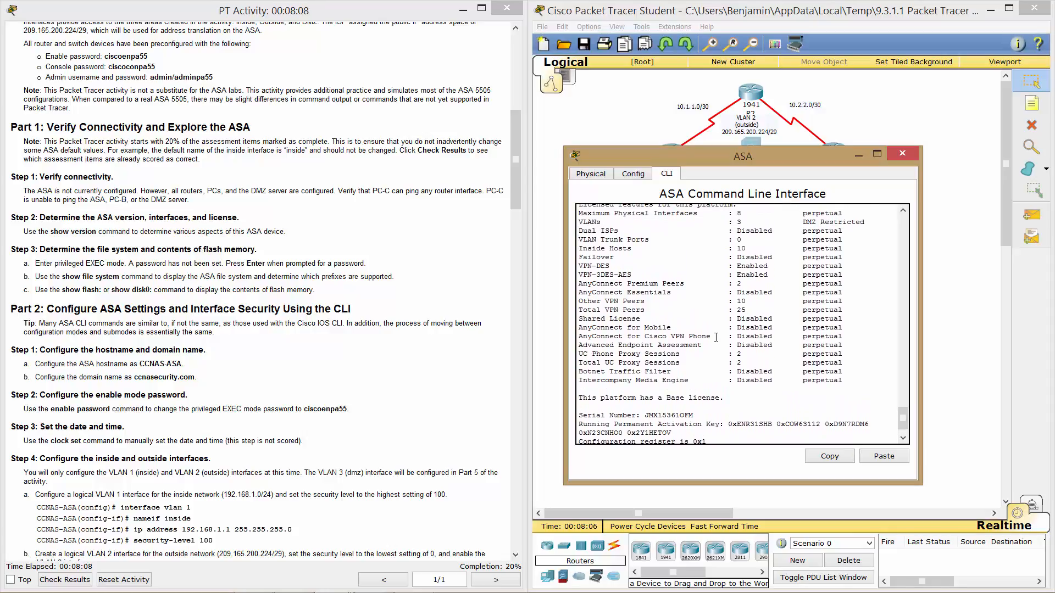
pyautogui.scroll(6, 716, 337)
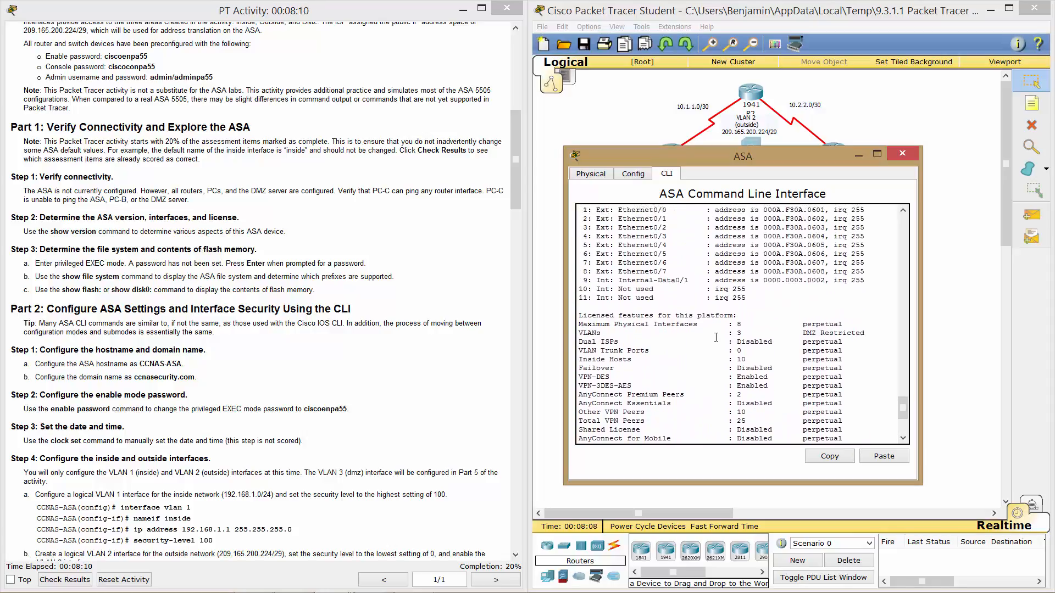
pyautogui.scroll(7, 716, 337)
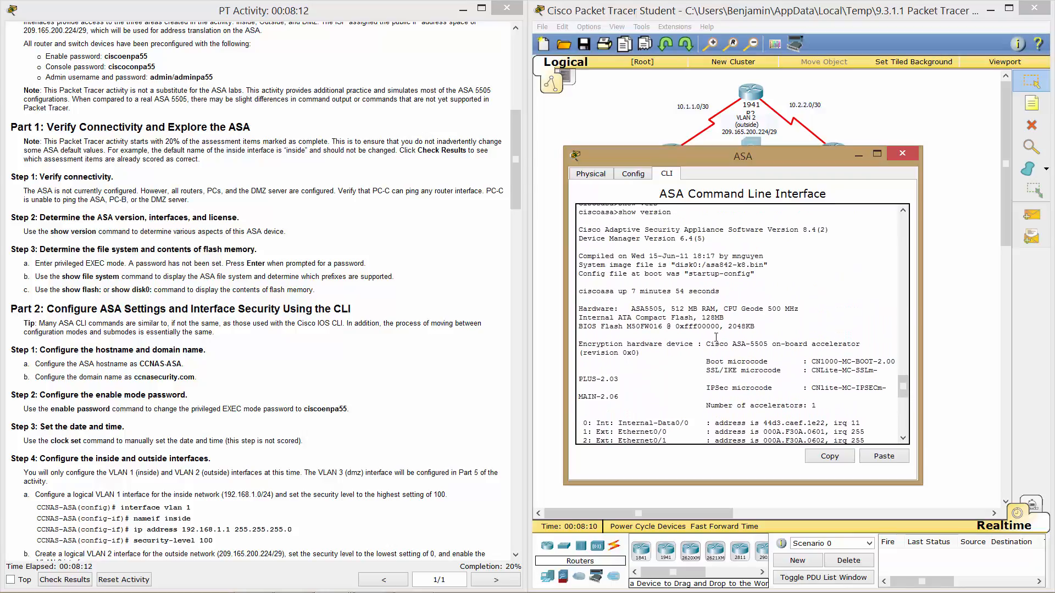
pyautogui.scroll(1, 715, 337)
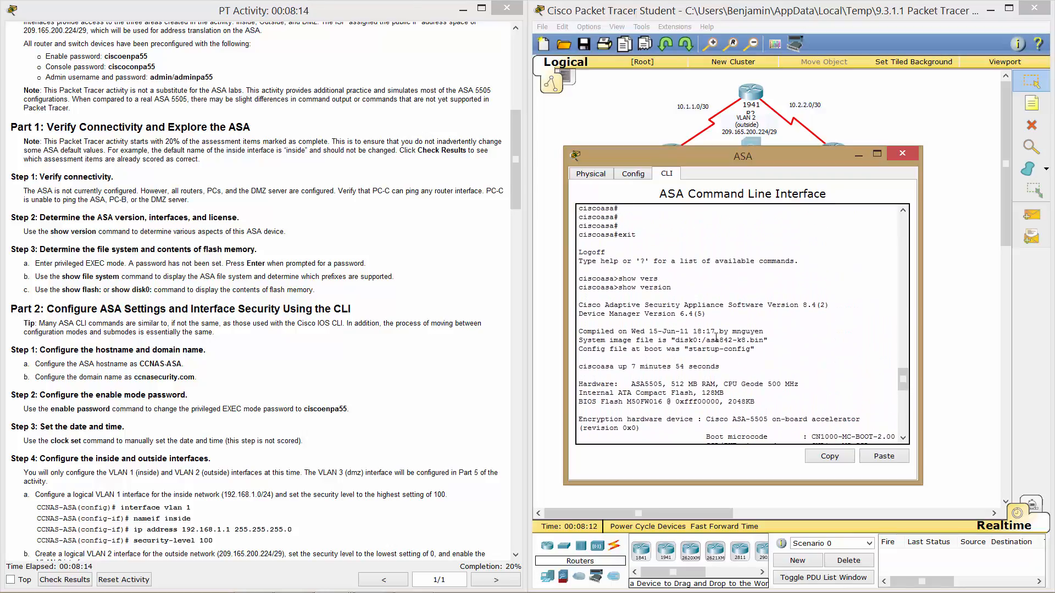
pyautogui.moveTo(646, 313); pyautogui.dragTo(716, 316)
pyautogui.moveTo(750, 305); pyautogui.dragTo(830, 305)
pyautogui.click(780, 335)
pyautogui.scroll(-2, 779, 335)
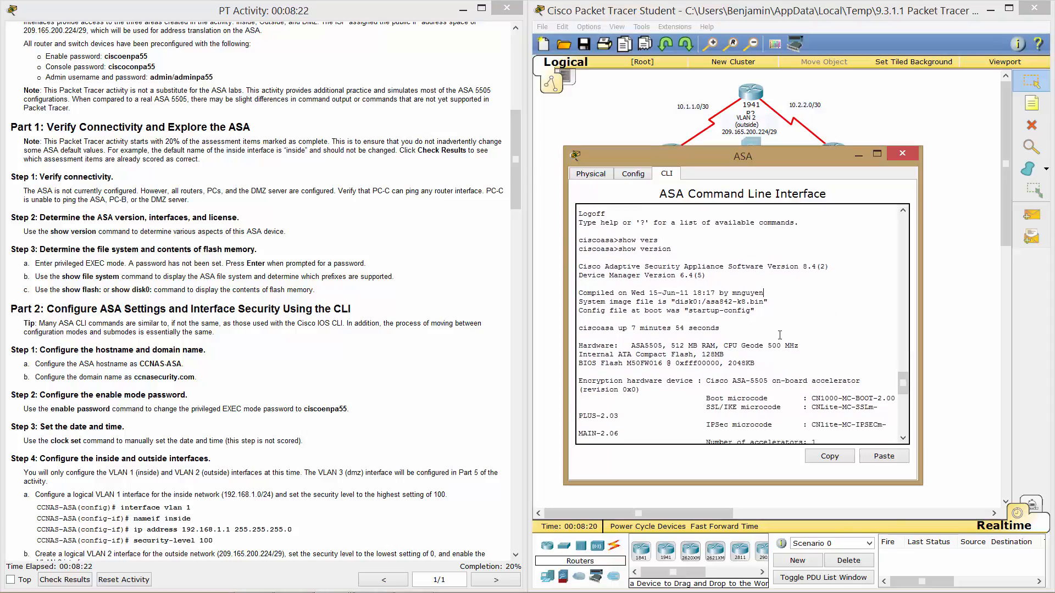
pyautogui.moveTo(581, 301); pyautogui.dragTo(772, 308)
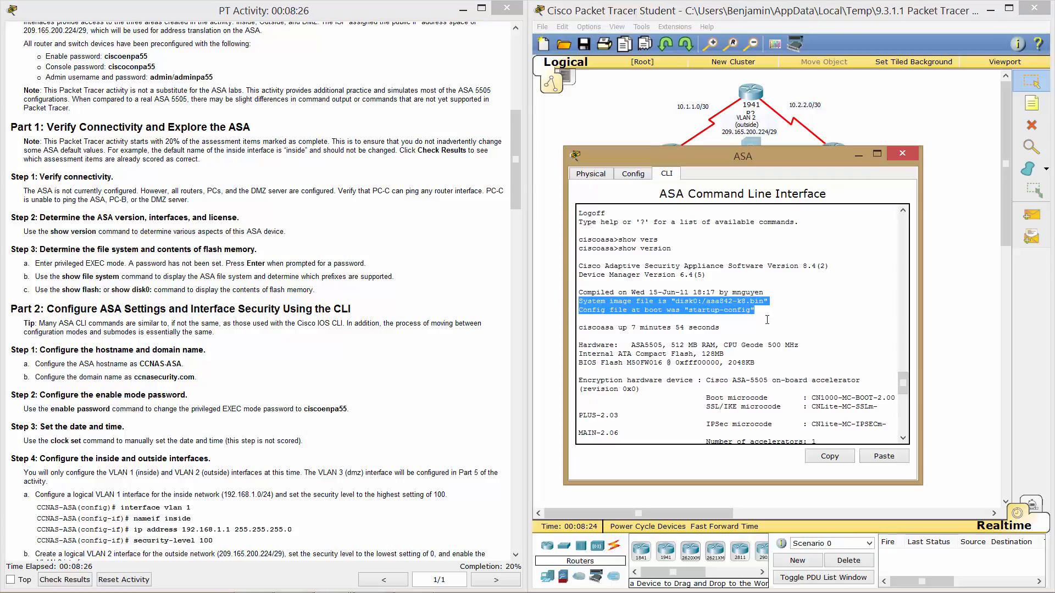
pyautogui.click(767, 320)
pyautogui.scroll(-5, 694, 315)
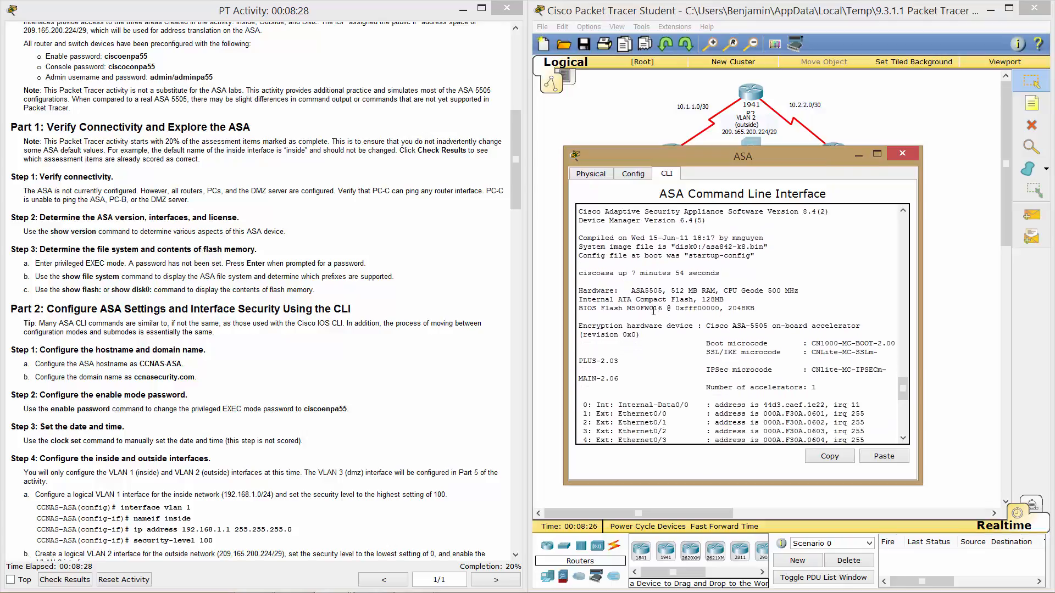
pyautogui.scroll(-4, 653, 311)
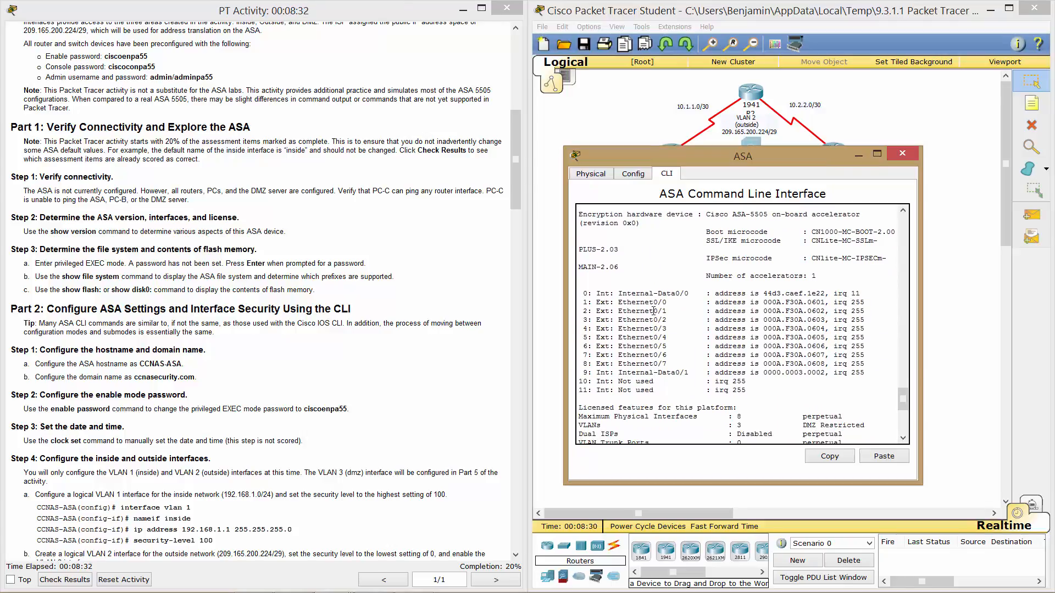
pyautogui.scroll(-7, 653, 311)
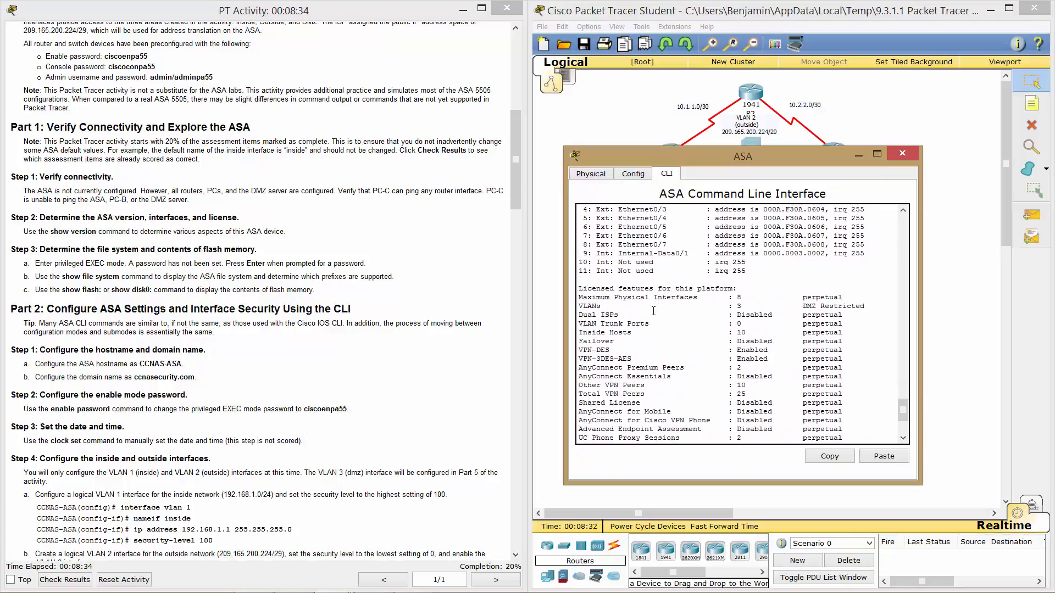
pyautogui.scroll(-2, 653, 311)
pyautogui.scroll(-1, 653, 311)
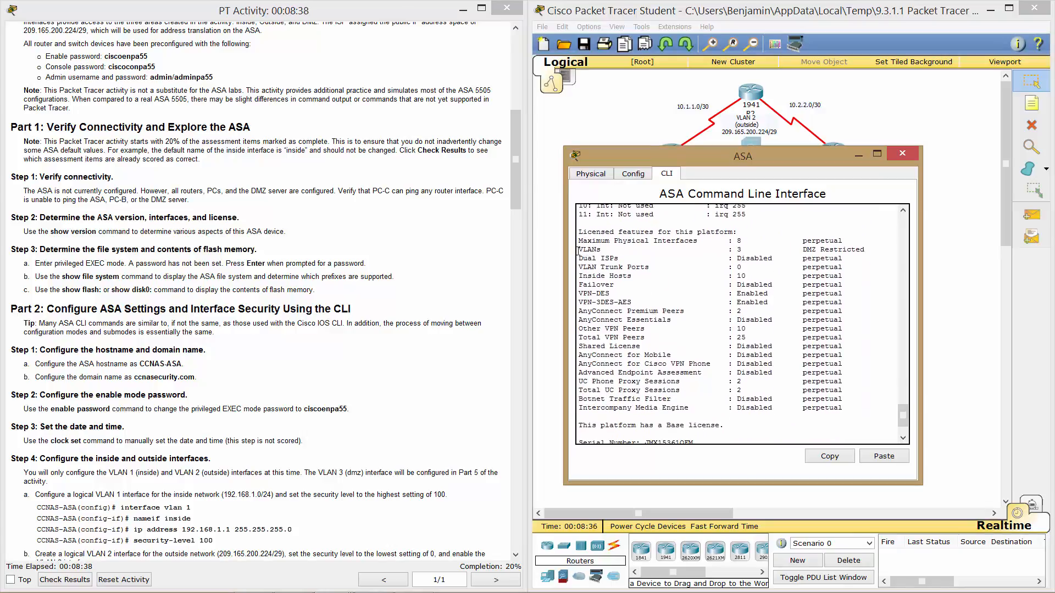
pyautogui.moveTo(578, 250); pyautogui.dragTo(743, 250)
pyautogui.click(744, 238)
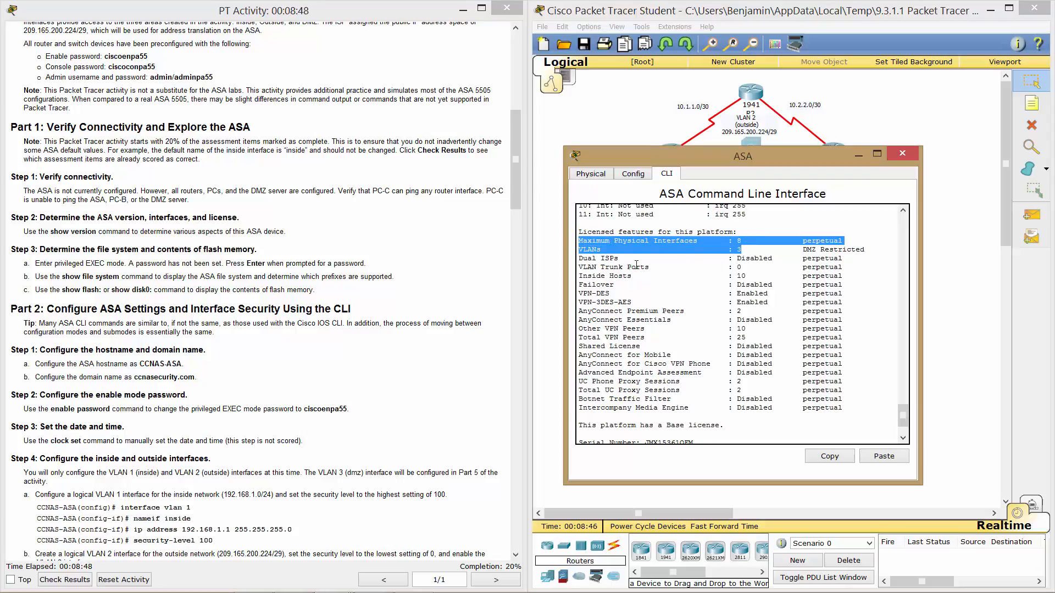
pyautogui.moveTo(636, 266); pyautogui.dragTo(843, 267)
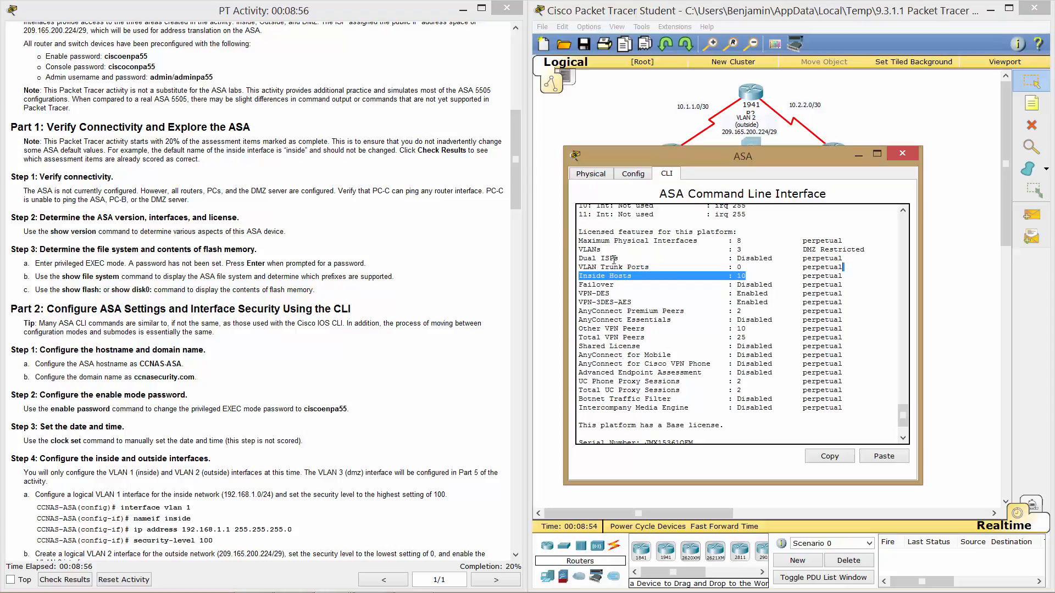
pyautogui.scroll(-2, 614, 258)
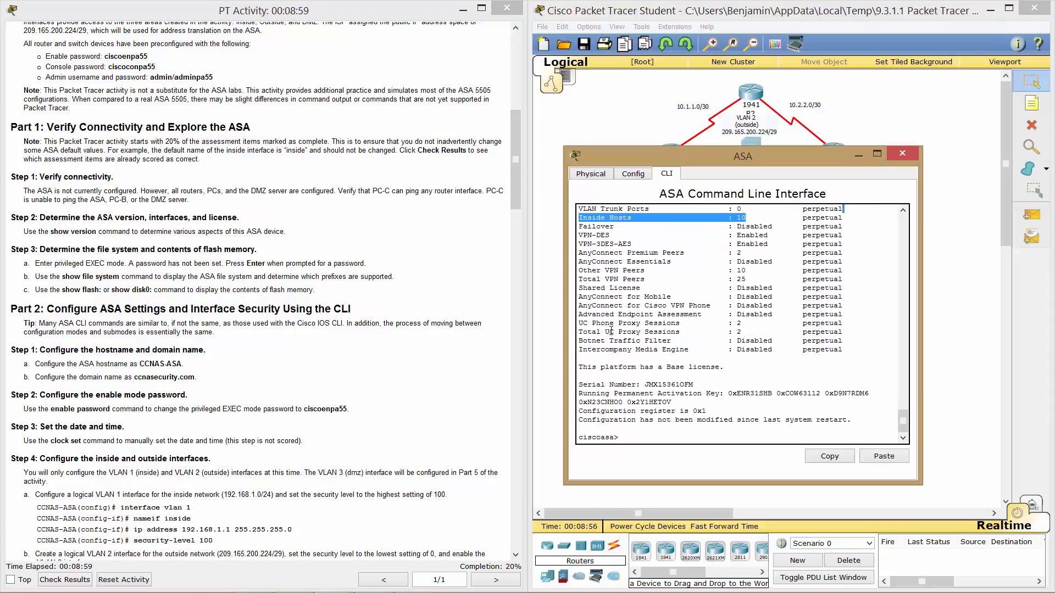
pyautogui.click(626, 440)
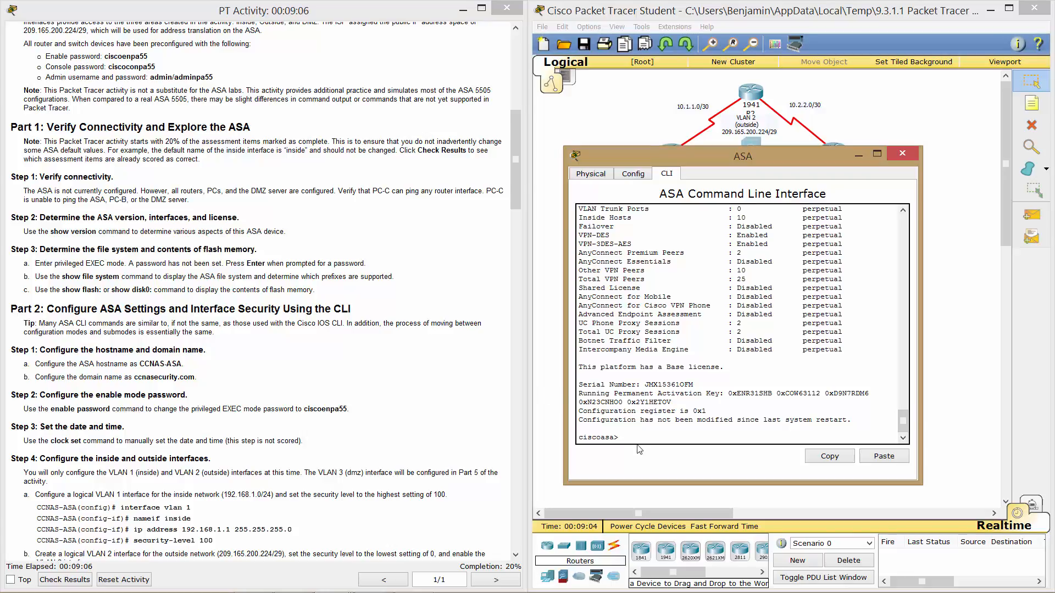
# Enter privileged mode with the blank password and run show file system.
pyautogui.write('en')
pyautogui.press('Return')
pyautogui.press('Return')
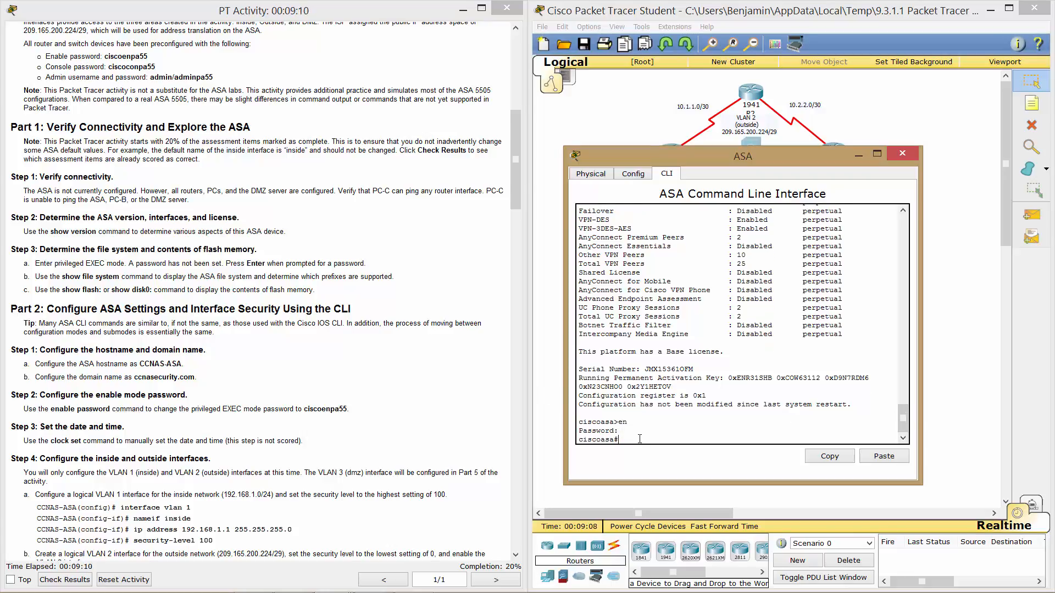
pyautogui.write('show file system')
pyautogui.press('Return')
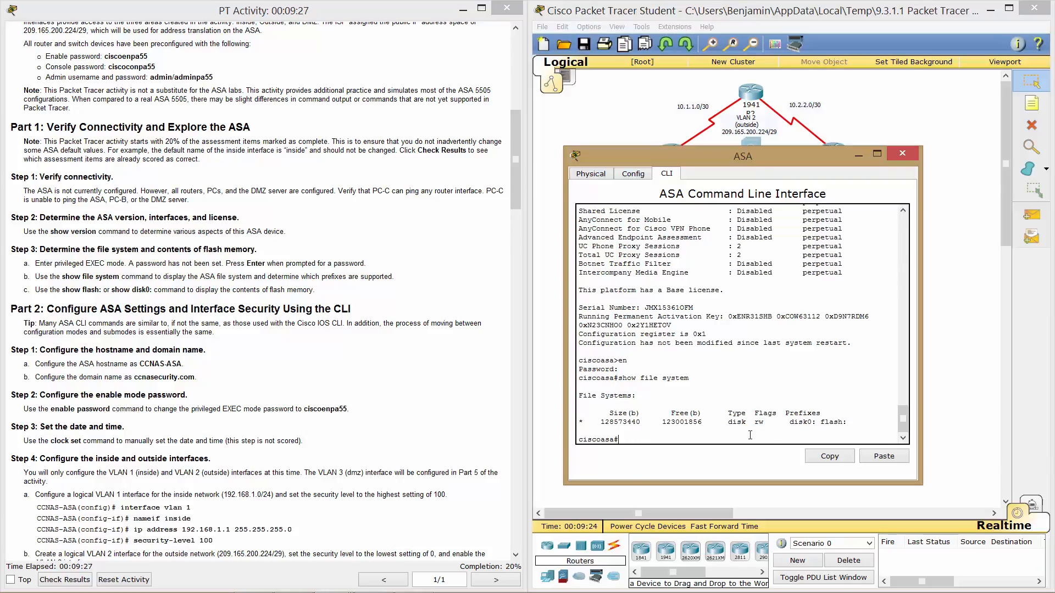
pyautogui.moveTo(786, 423); pyautogui.dragTo(843, 425)
pyautogui.click(627, 442)
# Run show flash: and locate the asa842-k8.bin image.
pyautogui.write('show flash:')
pyautogui.press('Return')
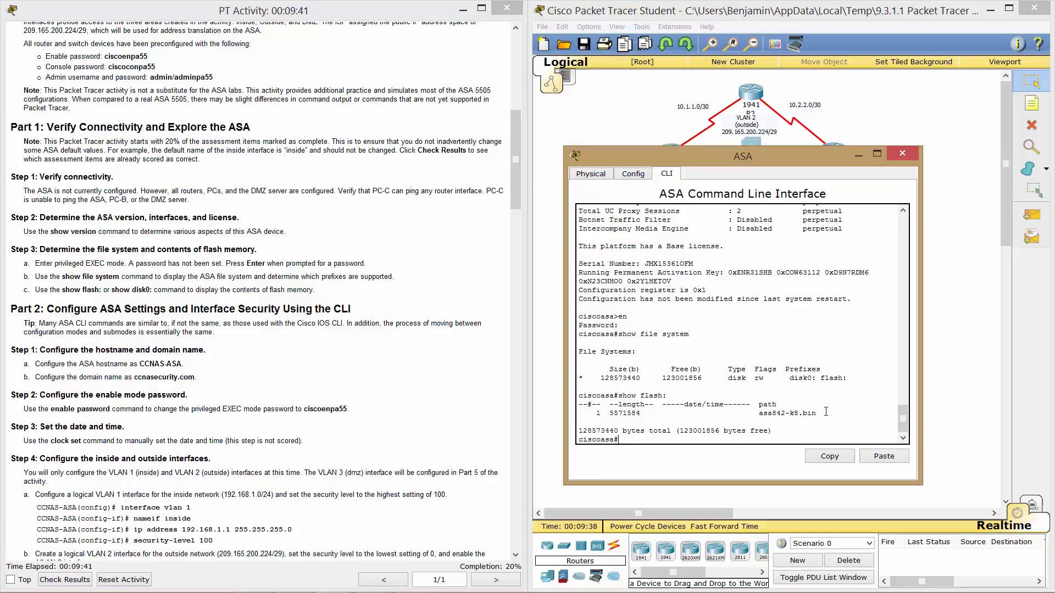
pyautogui.moveTo(817, 413); pyautogui.dragTo(592, 413)
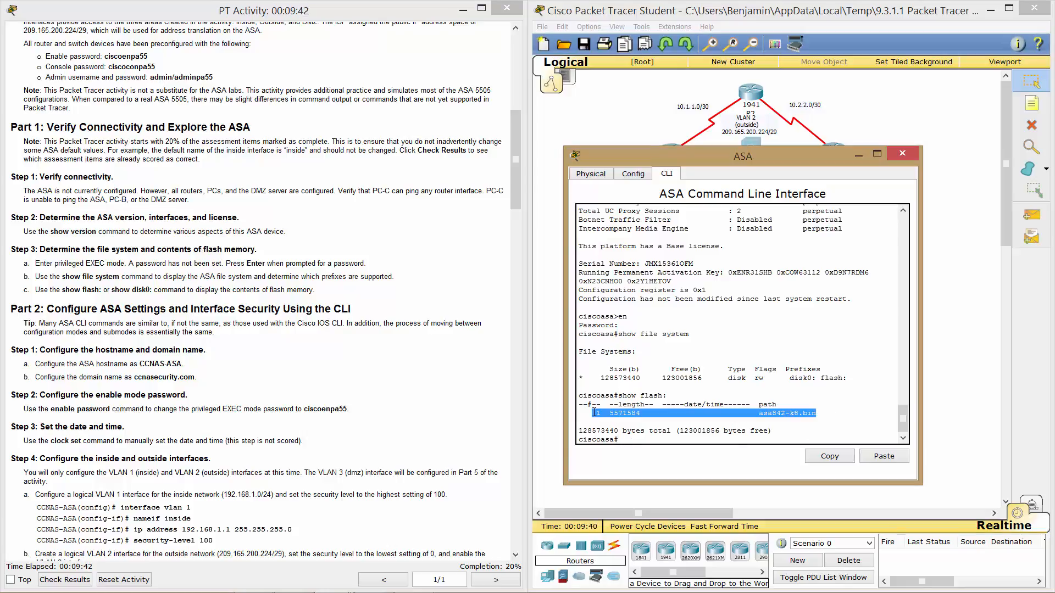
# Inspect the disk0 line: 128573440 bytes total, 123001856 free, disk type and rw flags.
pyautogui.moveTo(844, 378); pyautogui.dragTo(568, 377)
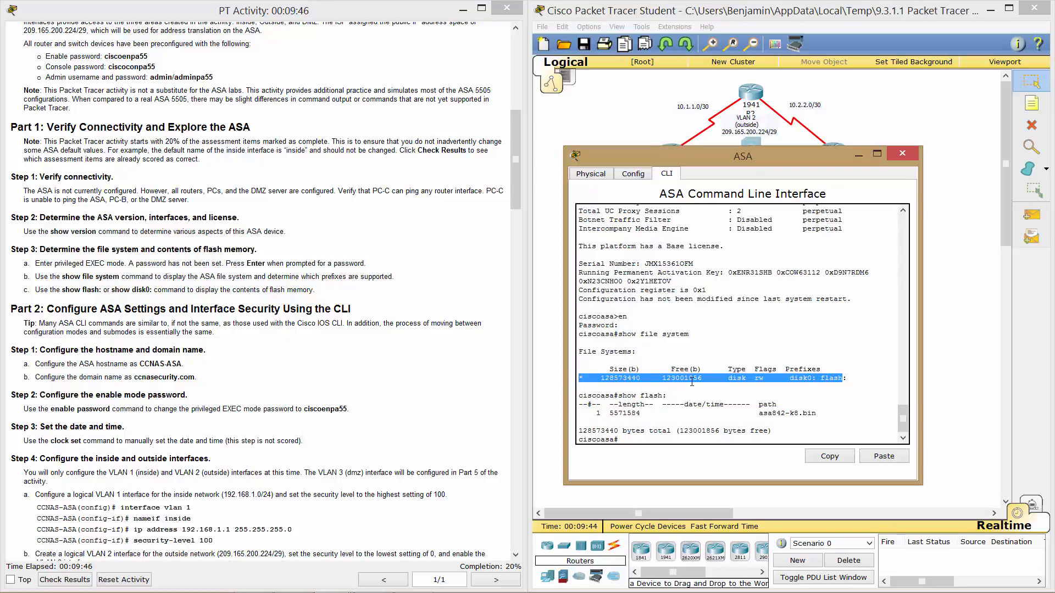
pyautogui.doubleClick(619, 378)
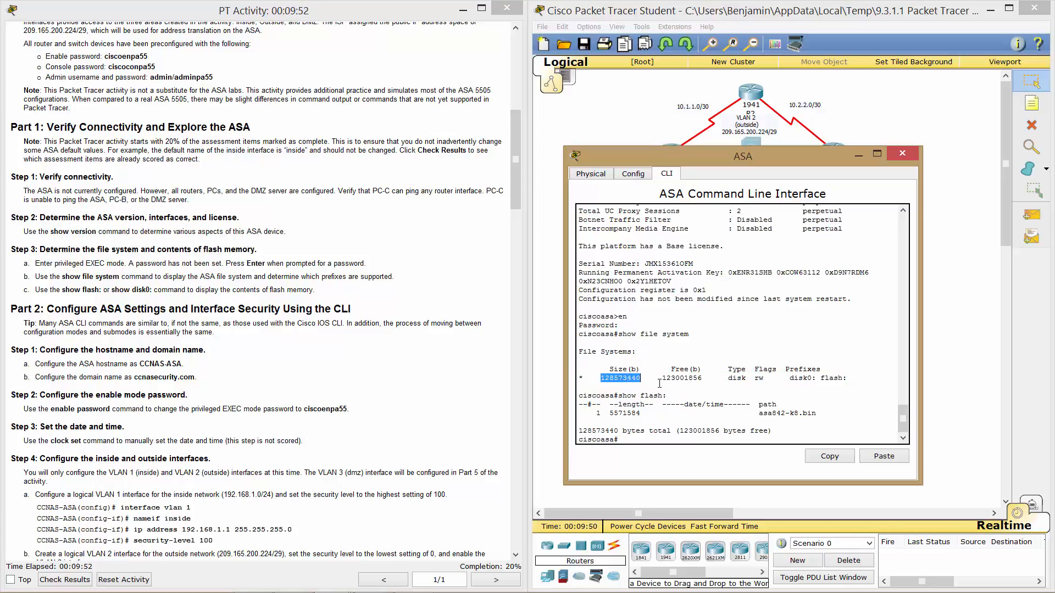
pyautogui.doubleClick(686, 378)
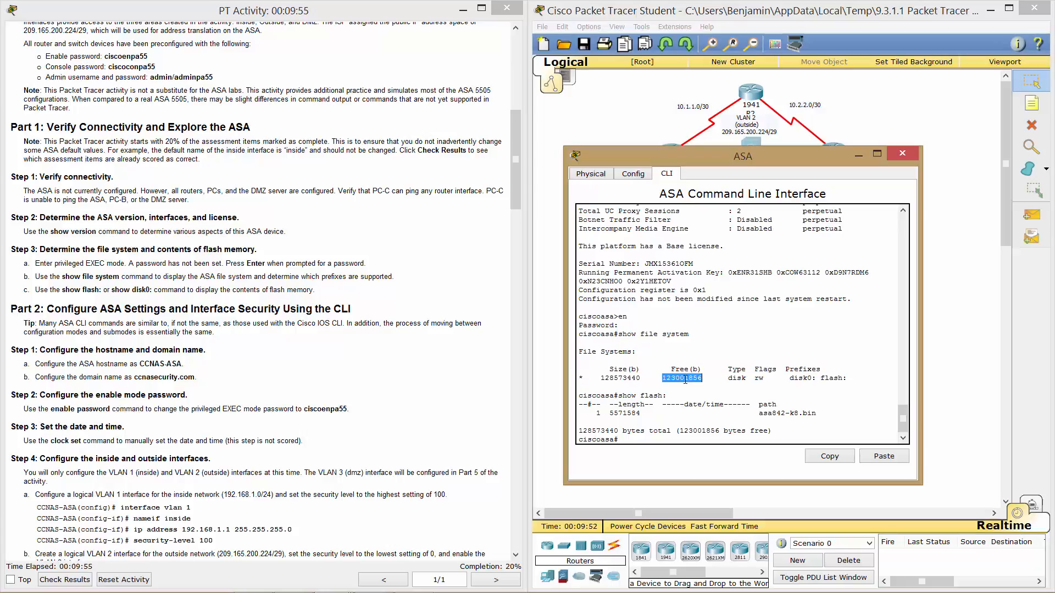
pyautogui.click(608, 382)
pyautogui.doubleClick(674, 378)
pyautogui.doubleClick(737, 378)
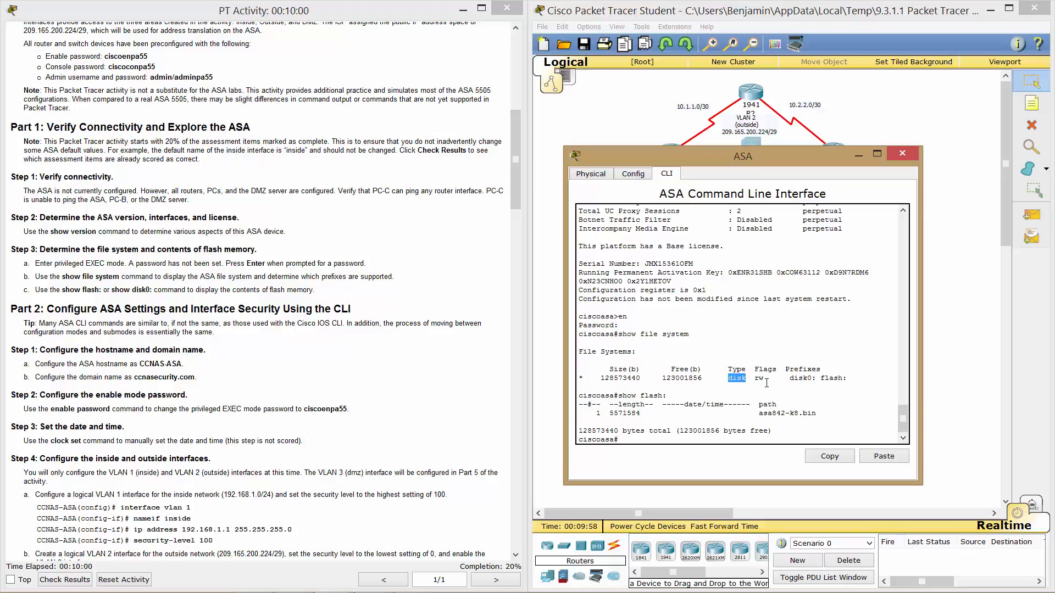
pyautogui.doubleClick(759, 378)
pyautogui.moveTo(791, 378); pyautogui.dragTo(848, 378)
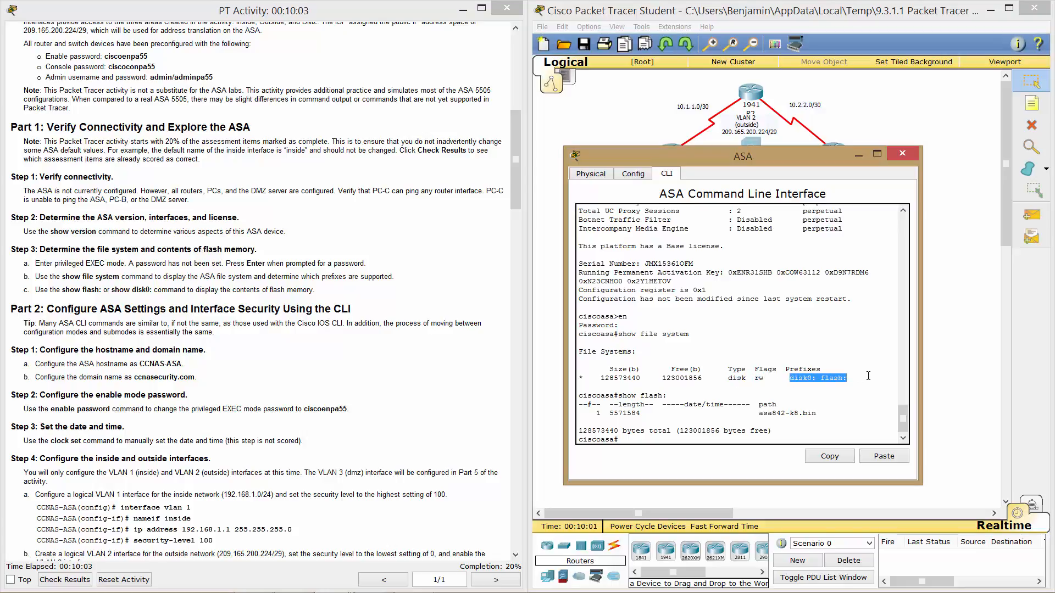
pyautogui.click(645, 438)
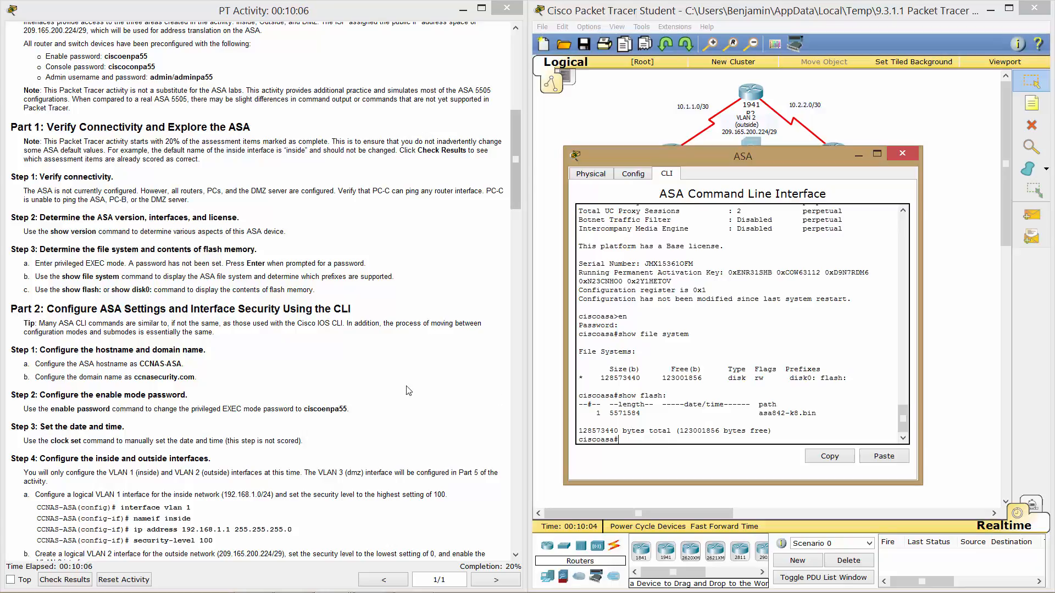
pyautogui.click(344, 378)
pyautogui.scroll(-3, 344, 378)
# Scroll the activity instructions down to Part 2 Step 1's hostname and domain settings.
pyautogui.scroll(-2, 344, 378)
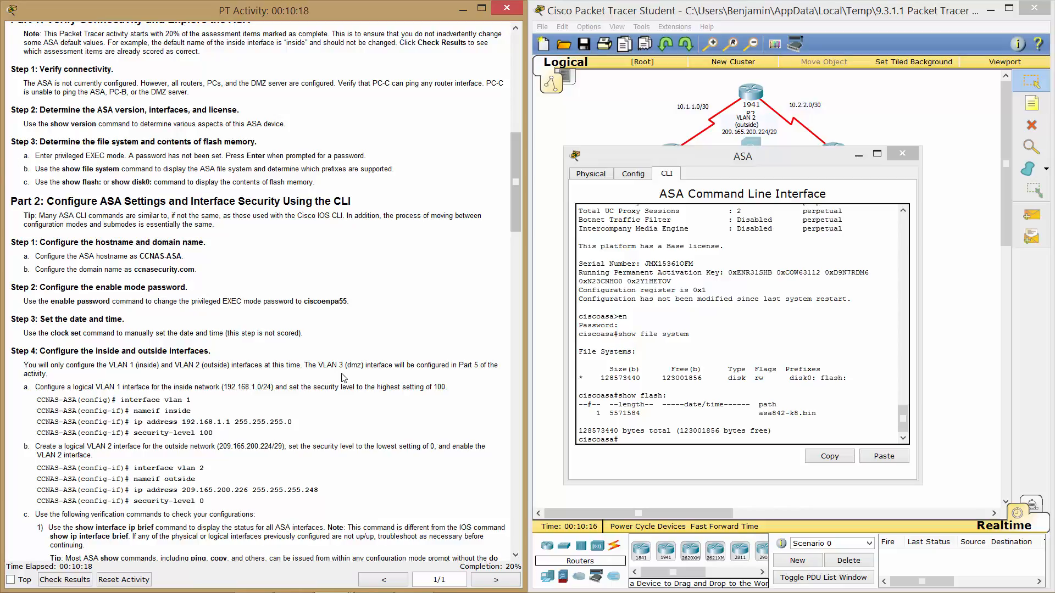
pyautogui.scroll(-4, 344, 378)
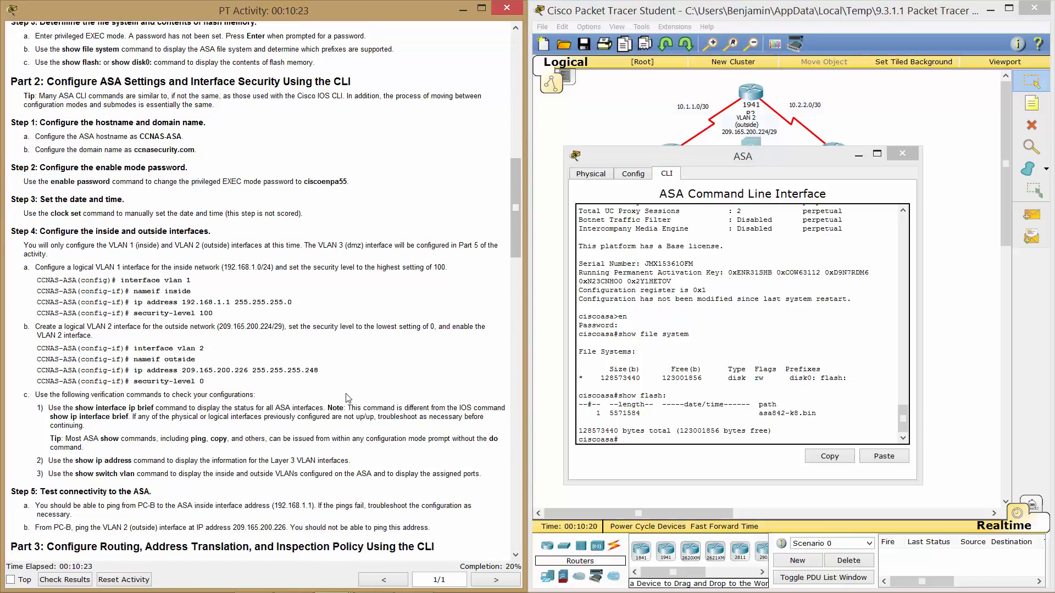
# Enter global configuration mode and set the hostname to CCNAS-ASA.
pyautogui.click(695, 428)
pyautogui.write('conf')
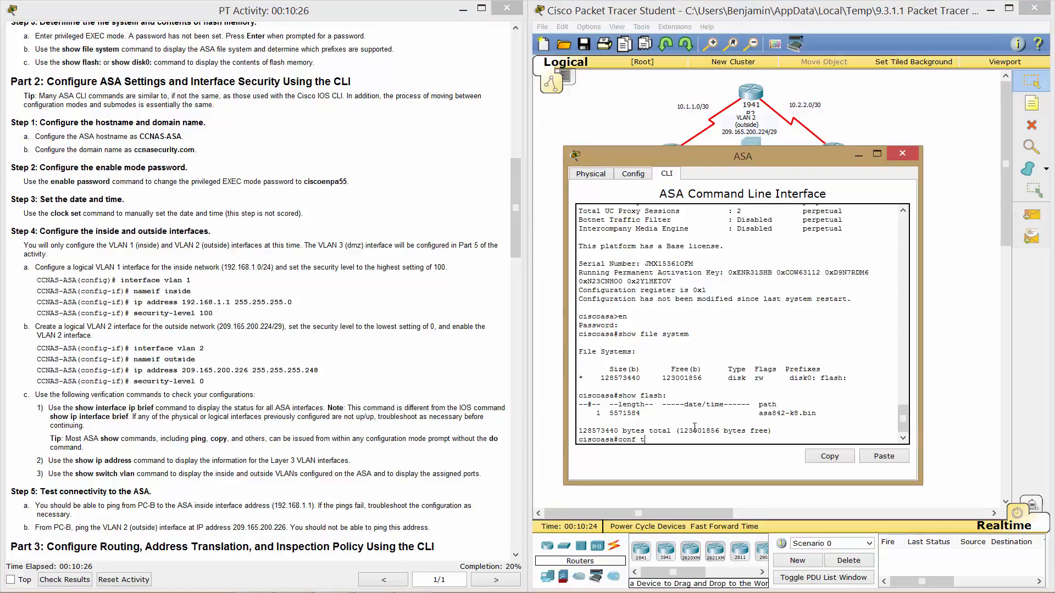
pyautogui.write(' t')
pyautogui.press('Return')
pyautogui.write('hostn')
pyautogui.press('Tab')
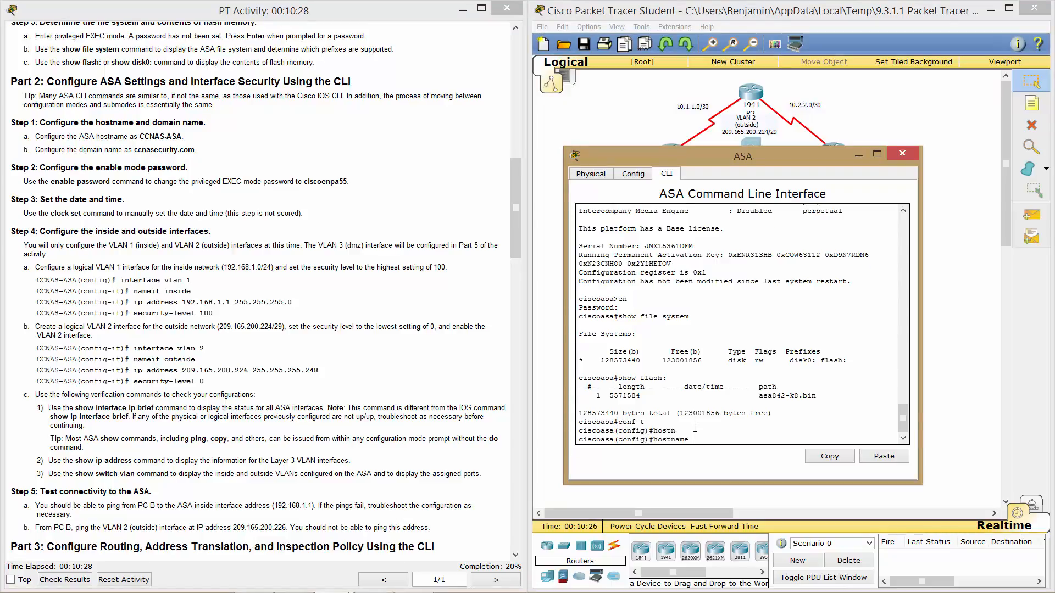
pyautogui.write('CCNAS-ASA')
pyautogui.press('Return')
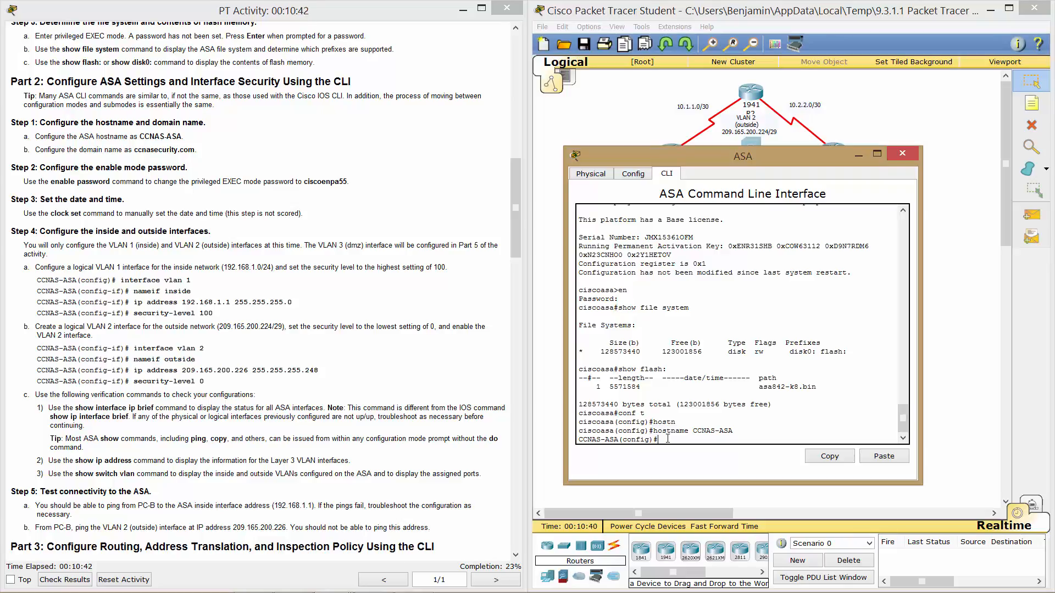
# Set the domain name ccnasecurity.com, using ? help to find the domain-name command.
pyautogui.write('ip domain')
pyautogui.press('Tab')
pyautogui.write('-na')
pyautogui.press('Tab')
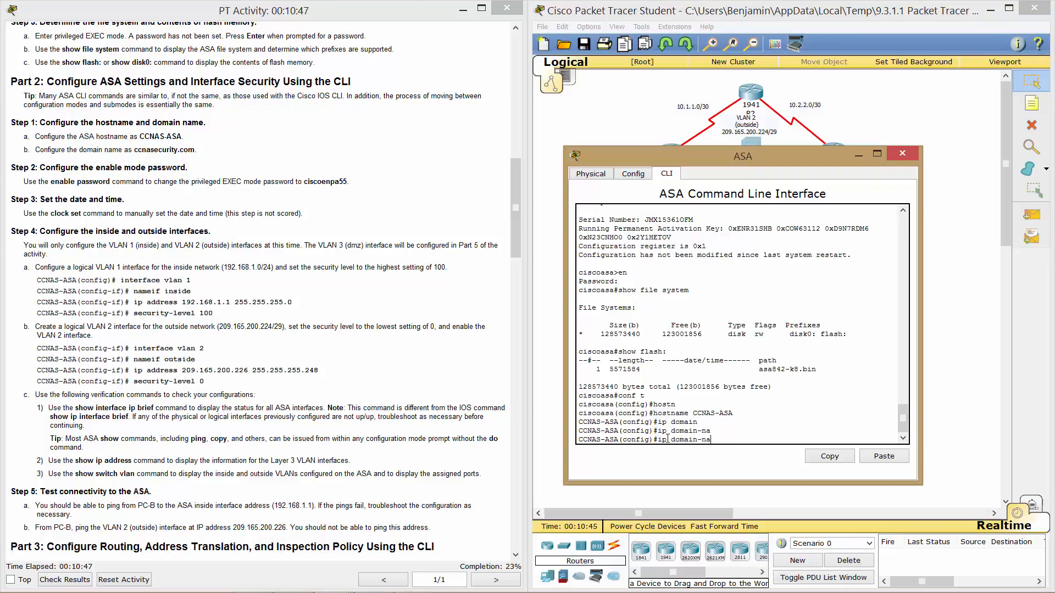
pyautogui.press('BackSpace')
pyautogui.press('BackSpace')
pyautogui.press('BackSpace')
pyautogui.press('BackSpace')
pyautogui.press('BackSpace')
pyautogui.press('BackSpace')
pyautogui.press('BackSpace')
pyautogui.press('BackSpace')
pyautogui.write('?')
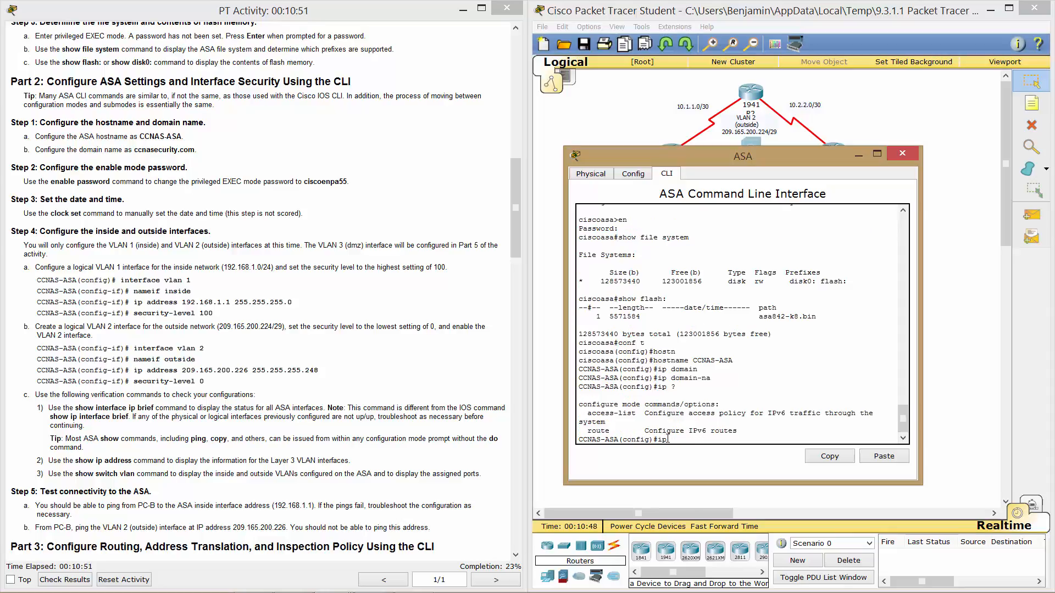
pyautogui.press('BackSpace')
pyautogui.press('BackSpace')
pyautogui.write('dom')
pyautogui.press('Tab')
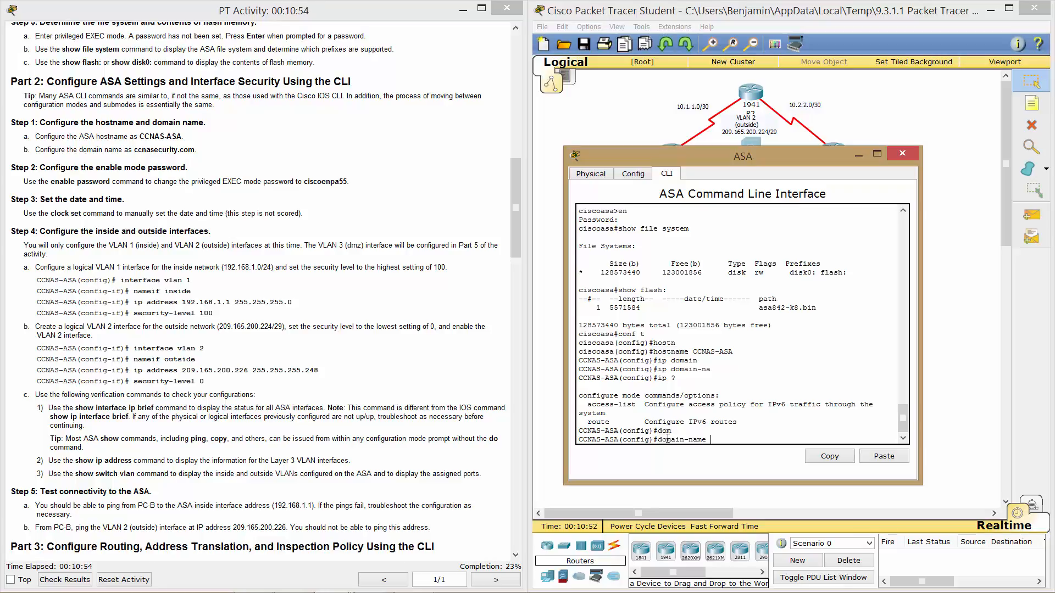
pyautogui.write('ccnasecurity.com')
pyautogui.press('Return')
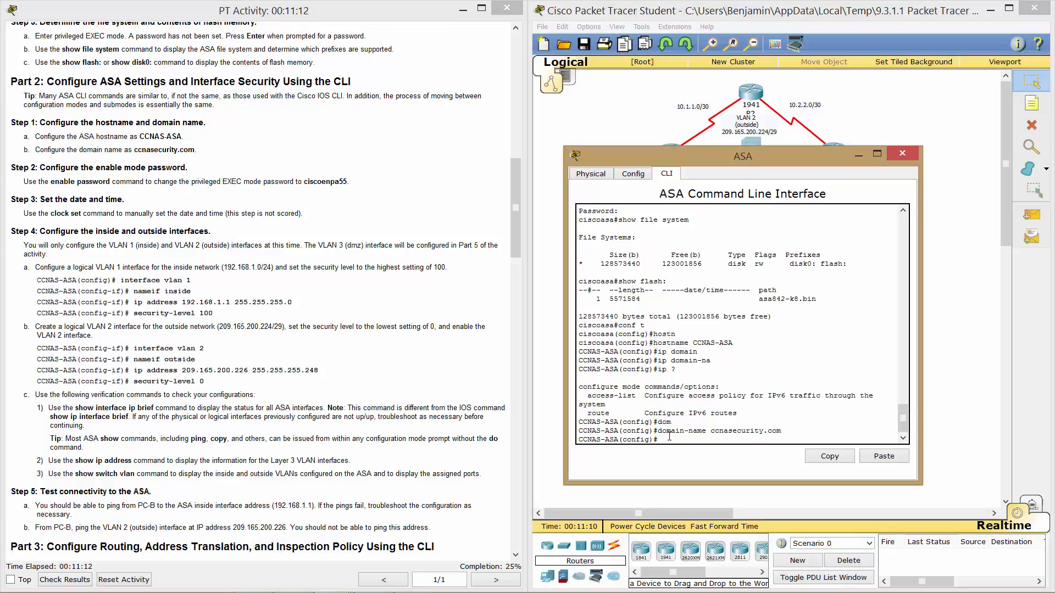
# Set the ASA's enable password with the enable password command.
pyautogui.write('enable pas')
pyautogui.press('Tab')
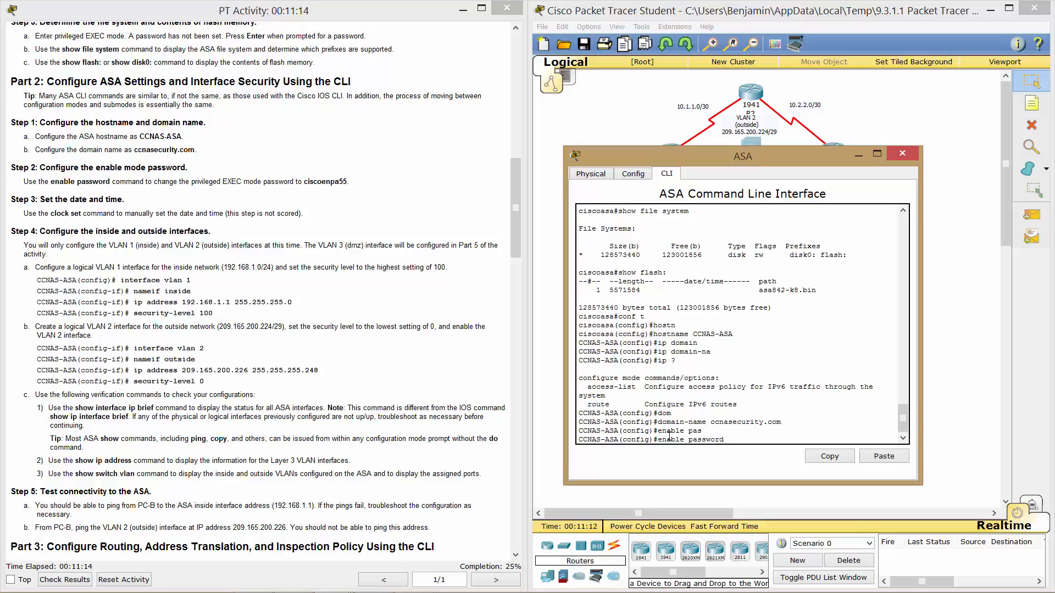
pyautogui.write('ciscoenpa55')
pyautogui.press('Return')
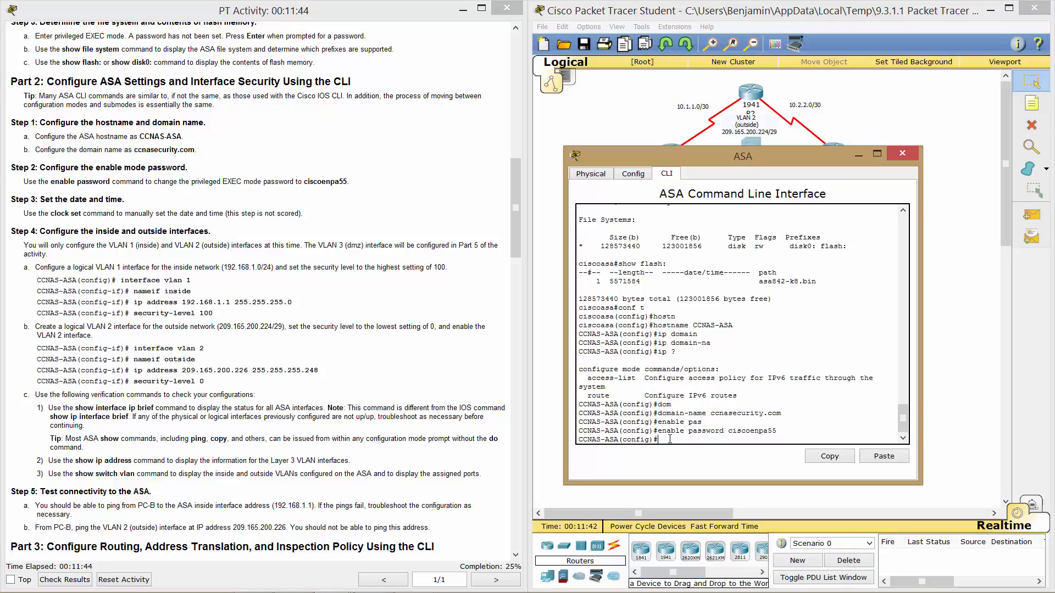
# Start the clock set command with time 12:12:12, using ? help for arguments.
pyautogui.write('clock')
pyautogui.press('Tab')
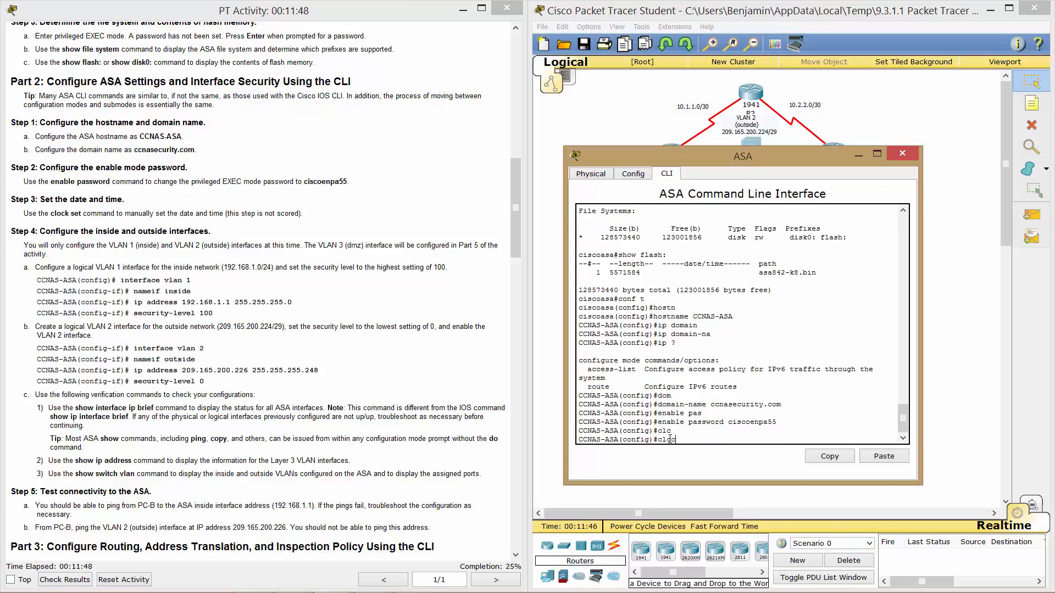
pyautogui.write('c')
pyautogui.press('Tab')
pyautogui.press('BackSpace')
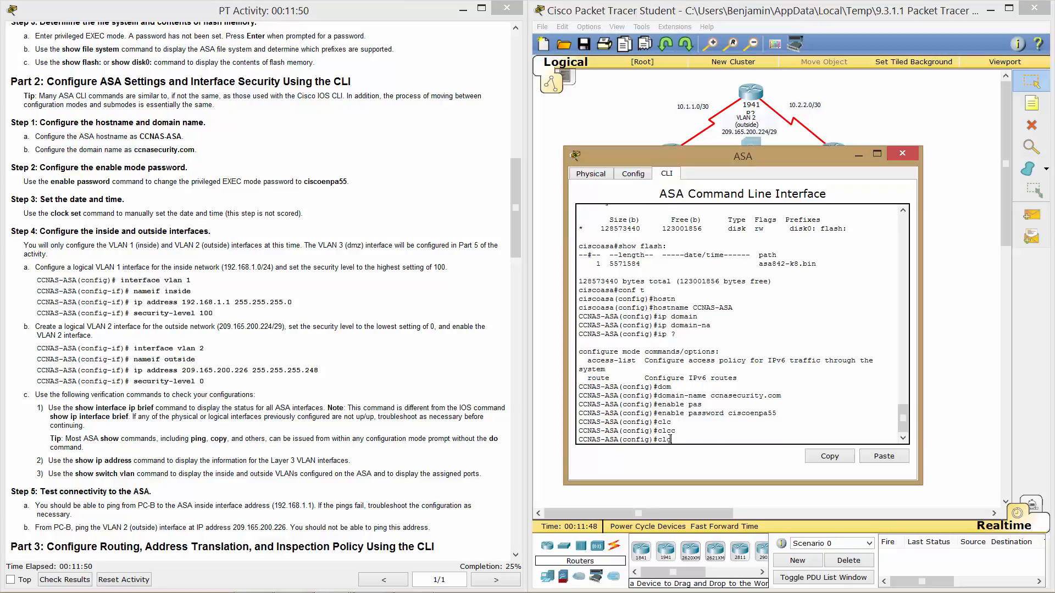
pyautogui.press('BackSpace')
pyautogui.write('o')
pyautogui.press('Tab')
pyautogui.write('set ?')
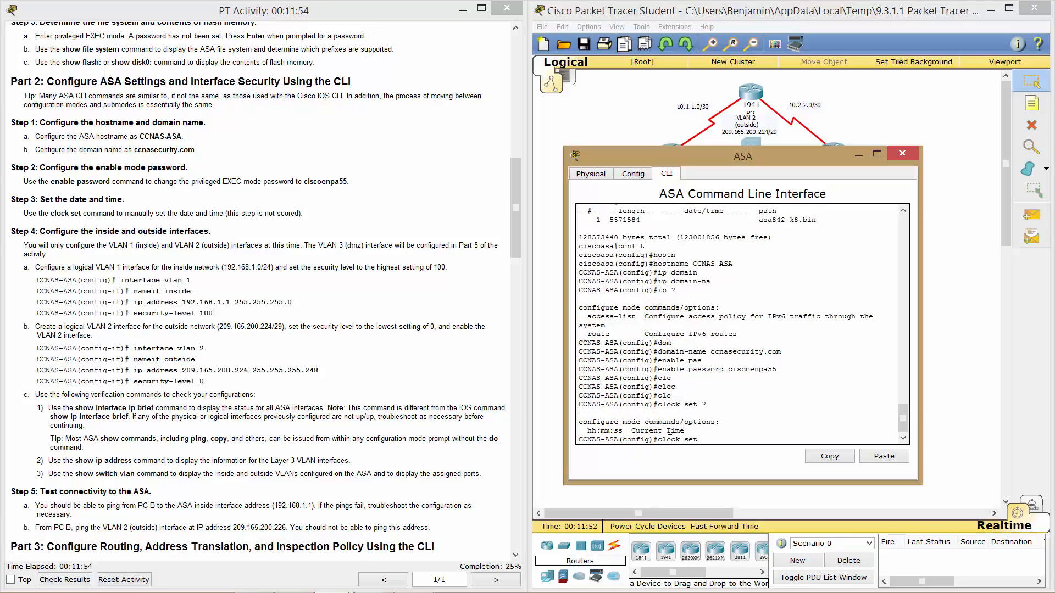
pyautogui.write('12:12:12')
pyautogui.press('Return')
# Add day 12, month DEC and the year to complete clock set 12:12:12 12 DEC 2012.
pyautogui.write('1')
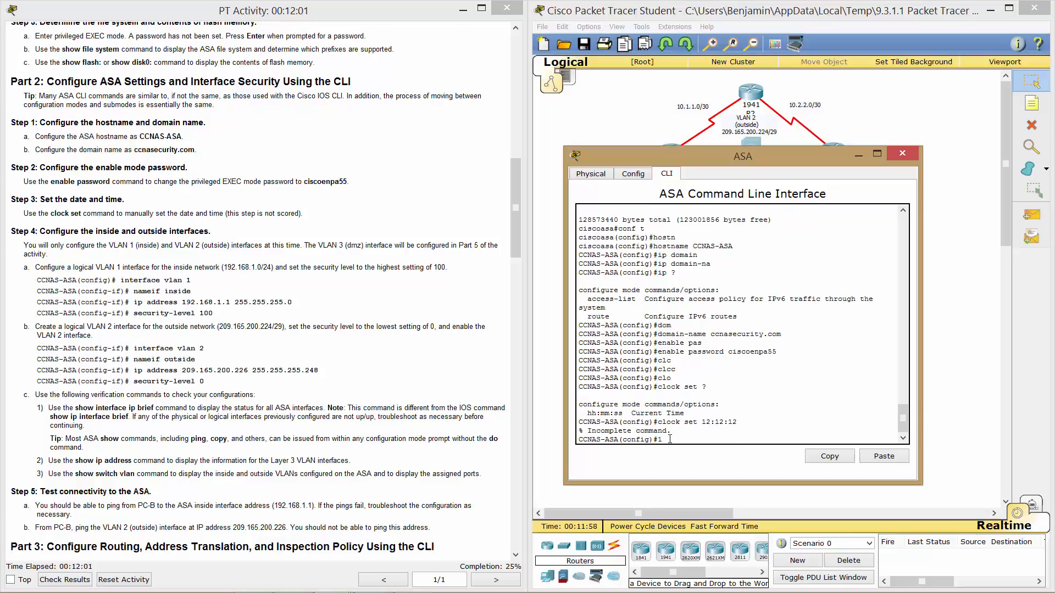
pyautogui.press('BackSpace')
pyautogui.press('Up')
pyautogui.write('?')
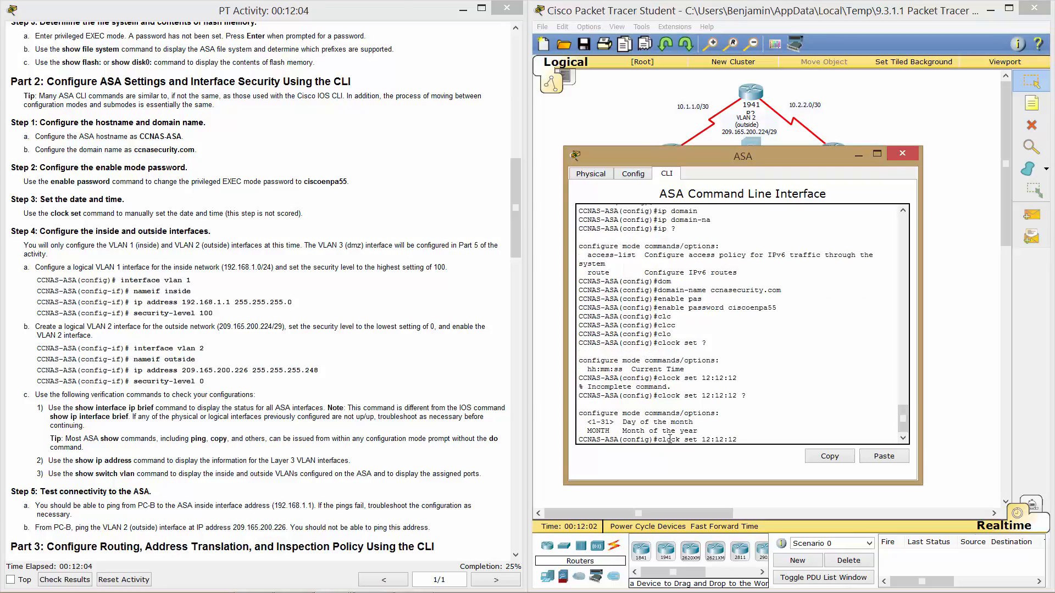
pyautogui.write('12 12')
pyautogui.press('BackSpace')
pyautogui.write('?D')
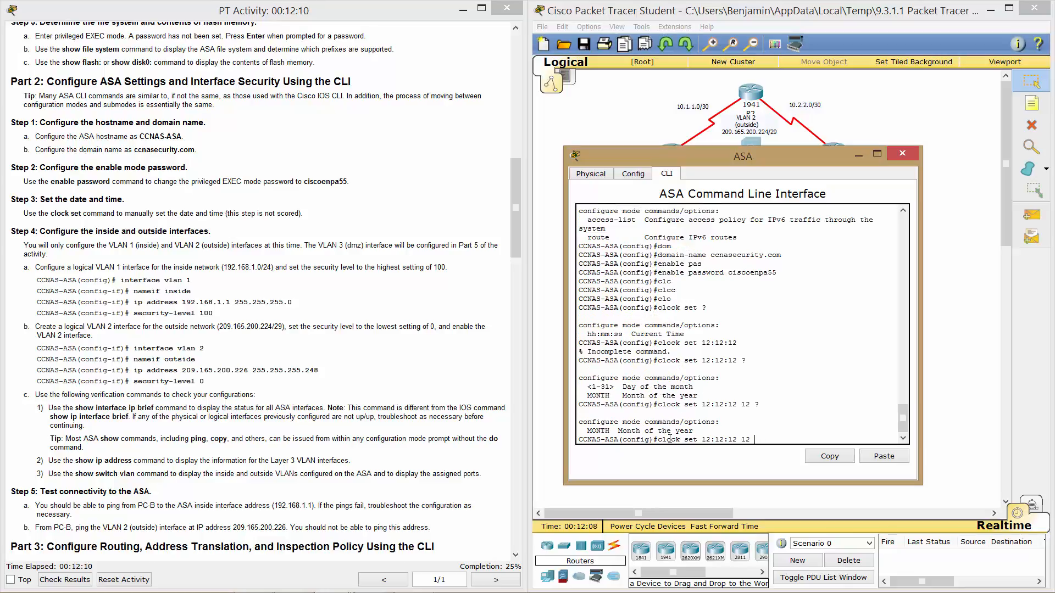
pyautogui.write('EC')
pyautogui.press('Return')
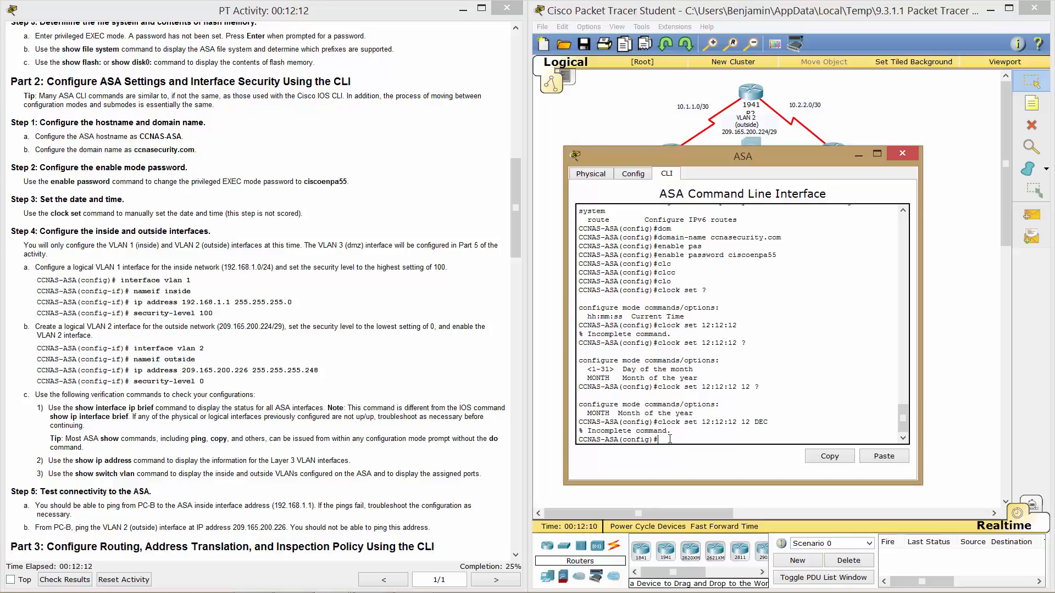
pyautogui.press('Up')
pyautogui.write('?')
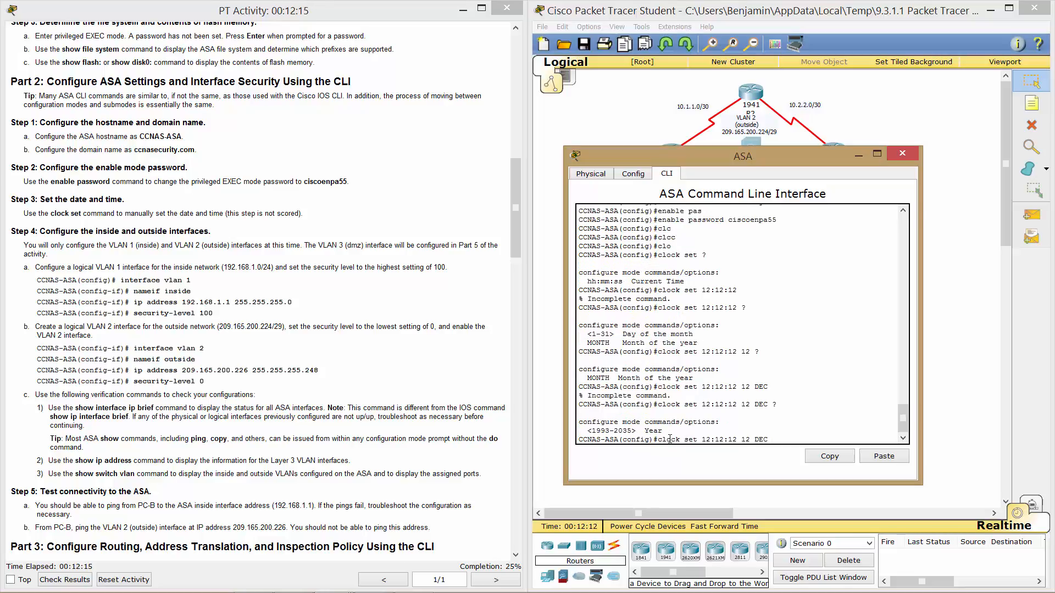
pyautogui.write('1')
pyautogui.write('012')
pyautogui.press('Return')
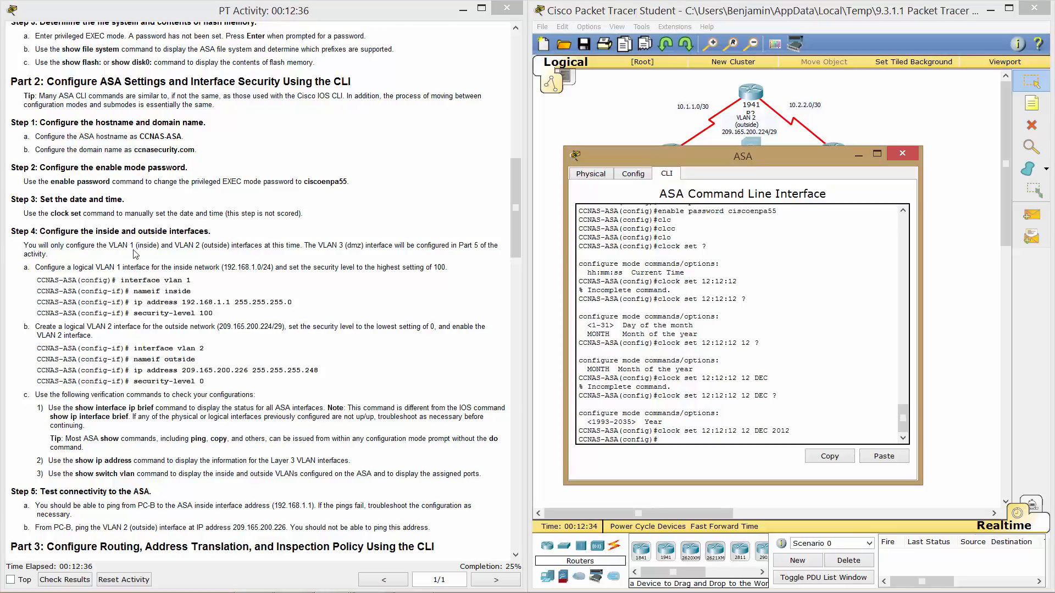
# Return to the activity instructions and scroll further down.
pyautogui.click(181, 269)
pyautogui.scroll(-1, 181, 269)
pyautogui.scroll(-2, 181, 269)
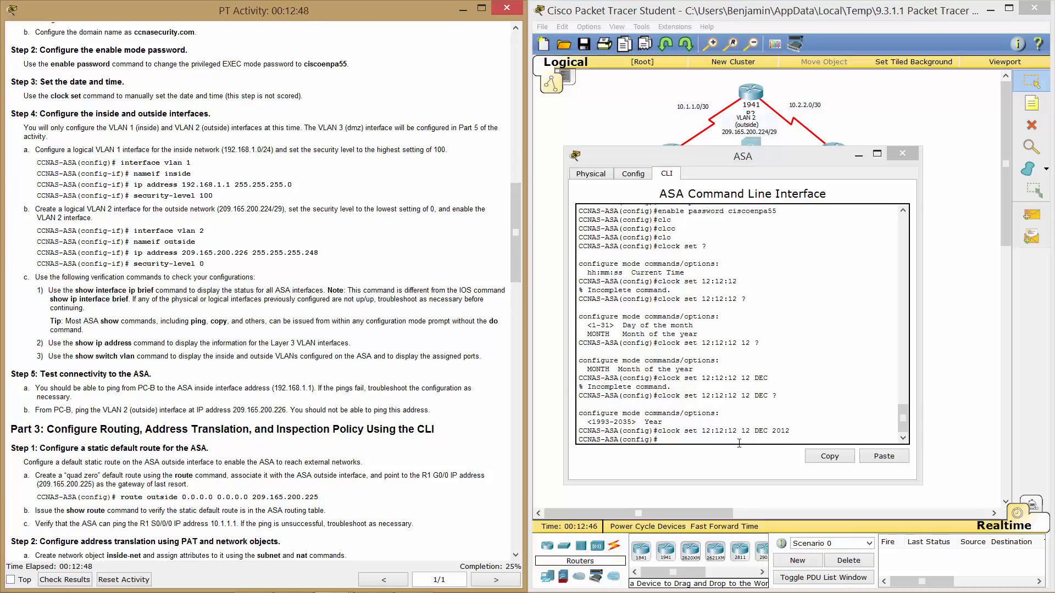
# Enter interface VLAN 1 on the ASA and name it inside.
pyautogui.click(679, 435)
pyautogui.write('inter')
pyautogui.write('vlan1')
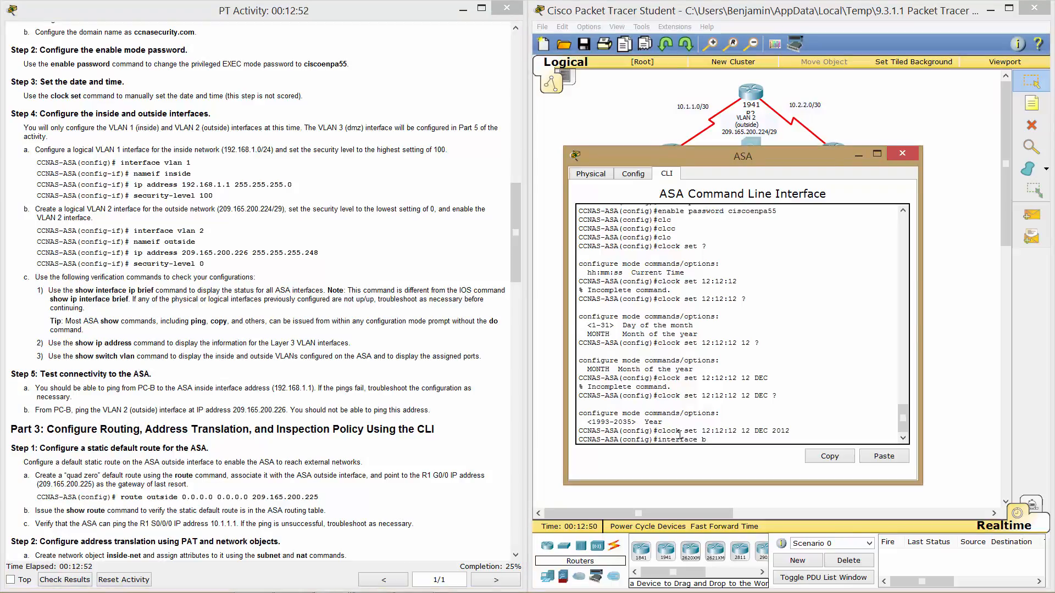
pyautogui.press('BackSpace')
pyautogui.write('1')
pyautogui.press('Return')
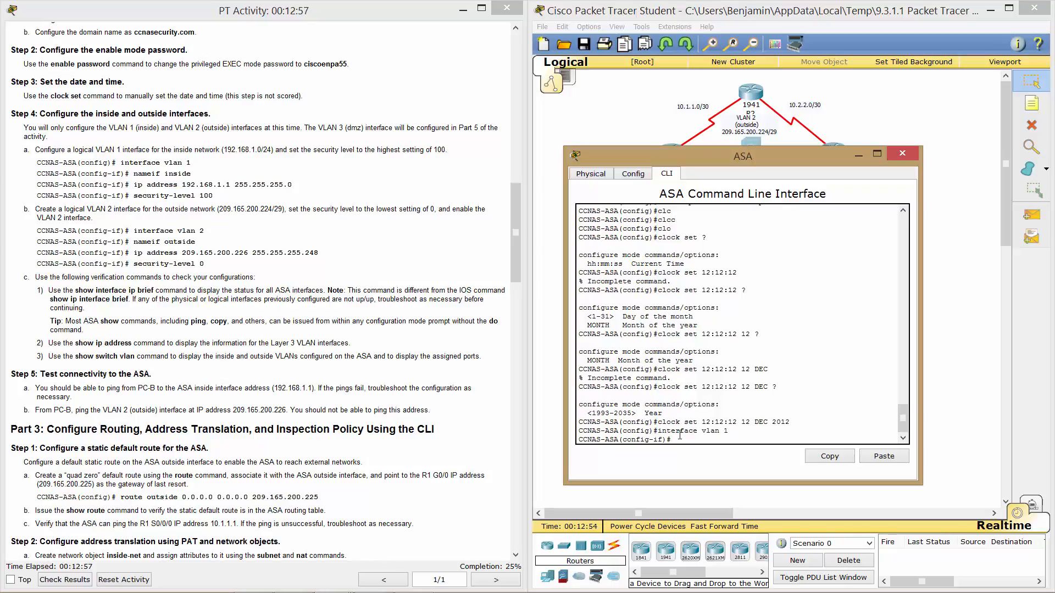
pyautogui.write('nam')
pyautogui.press('Tab')
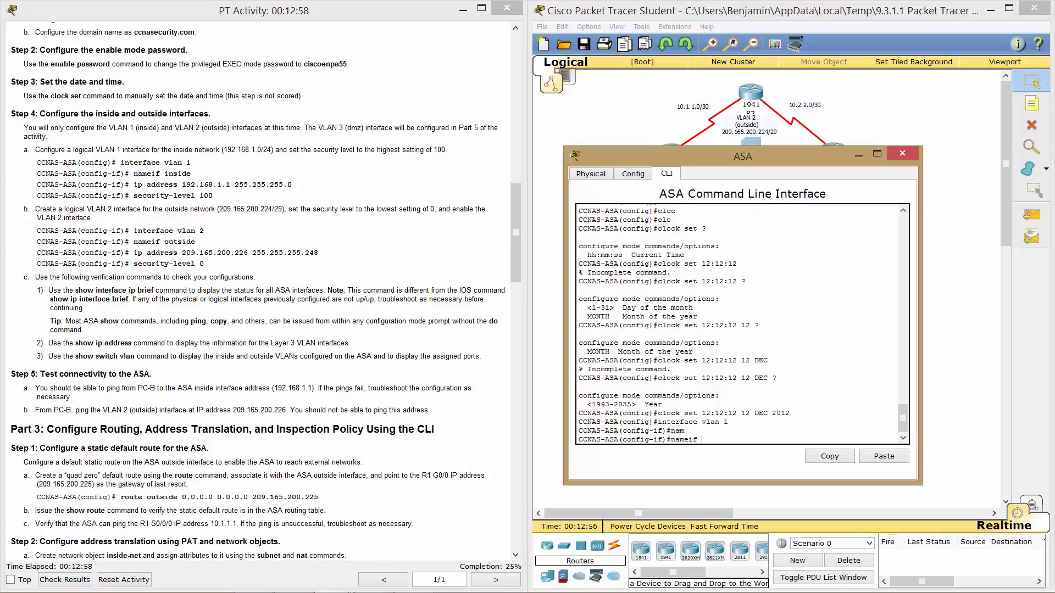
pyautogui.write('inside')
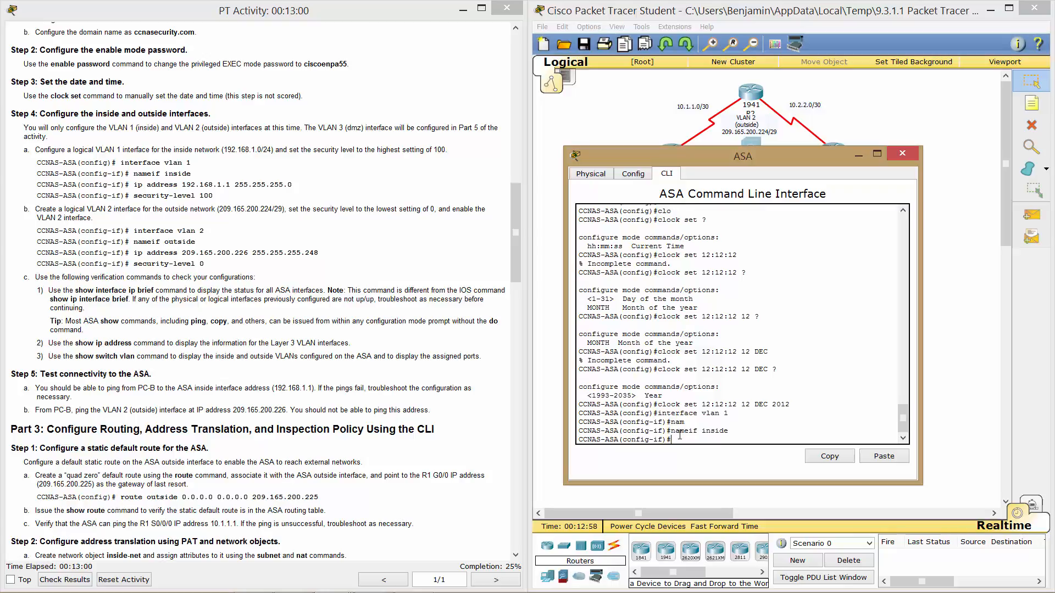
pyautogui.press('Return')
# Give VLAN 1 address 192.168.1.1 255.255.255.0 and security level 100.
pyautogui.write('ip addres')
pyautogui.press('Tab')
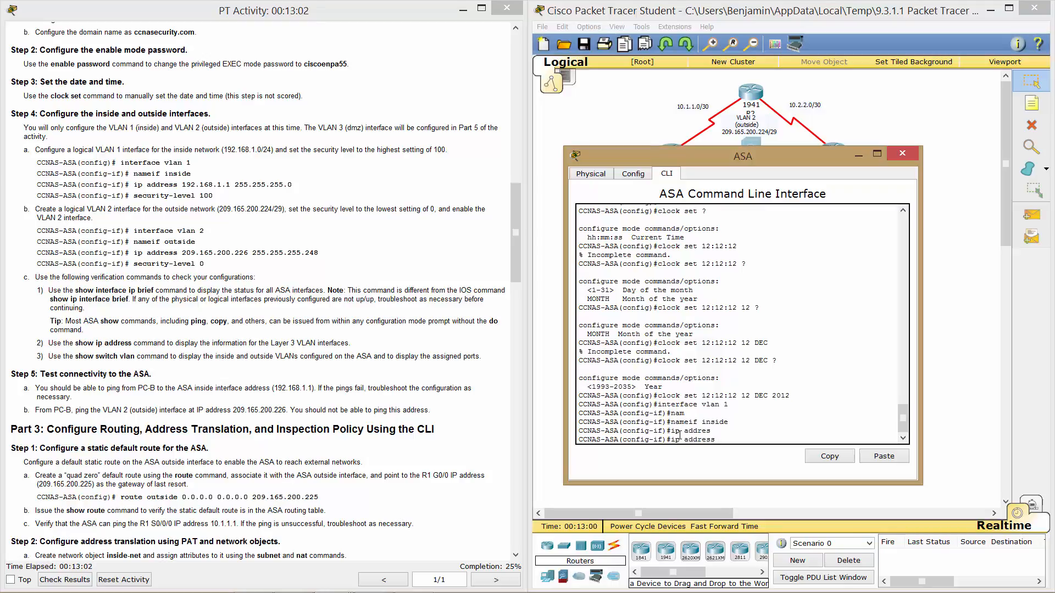
pyautogui.write('192.168.1.1 255.255.255.0')
pyautogui.press('Return')
pyautogui.write('sec')
pyautogui.press('Tab')
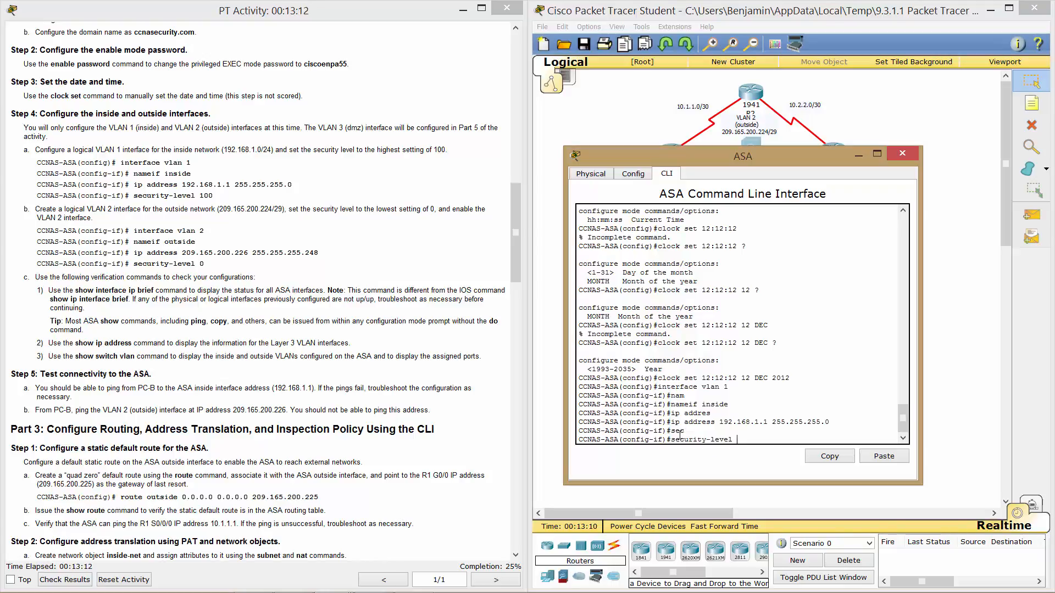
pyautogui.write('100')
pyautogui.press('Return')
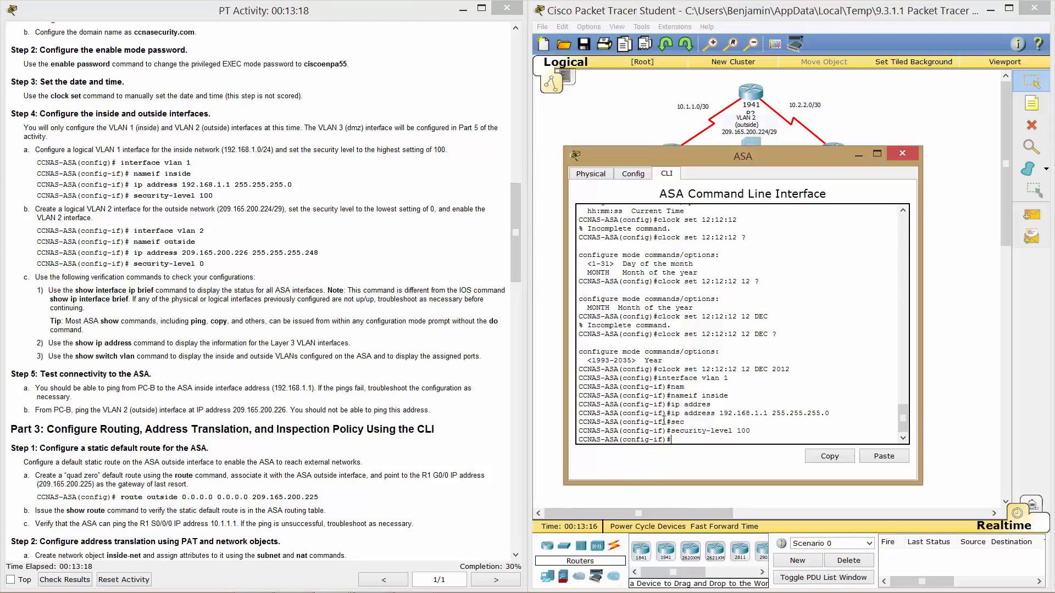
# Leave VLAN 1, enter interface VLAN 2 and name it outside.
pyautogui.write('exit')
pyautogui.press('Return')
pyautogui.write('inter')
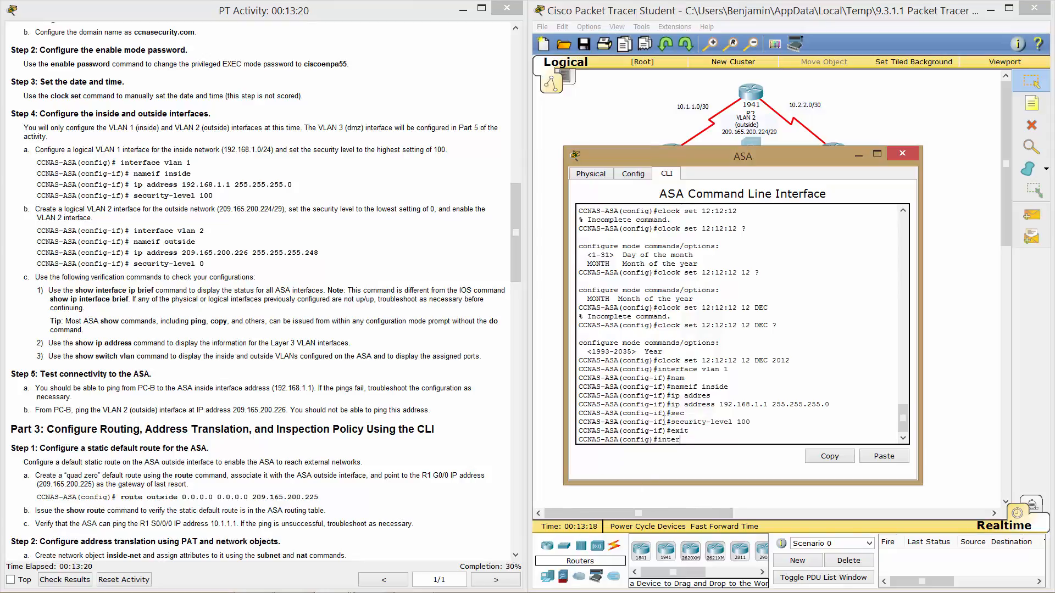
pyautogui.write('face vlan 2')
pyautogui.press('Return')
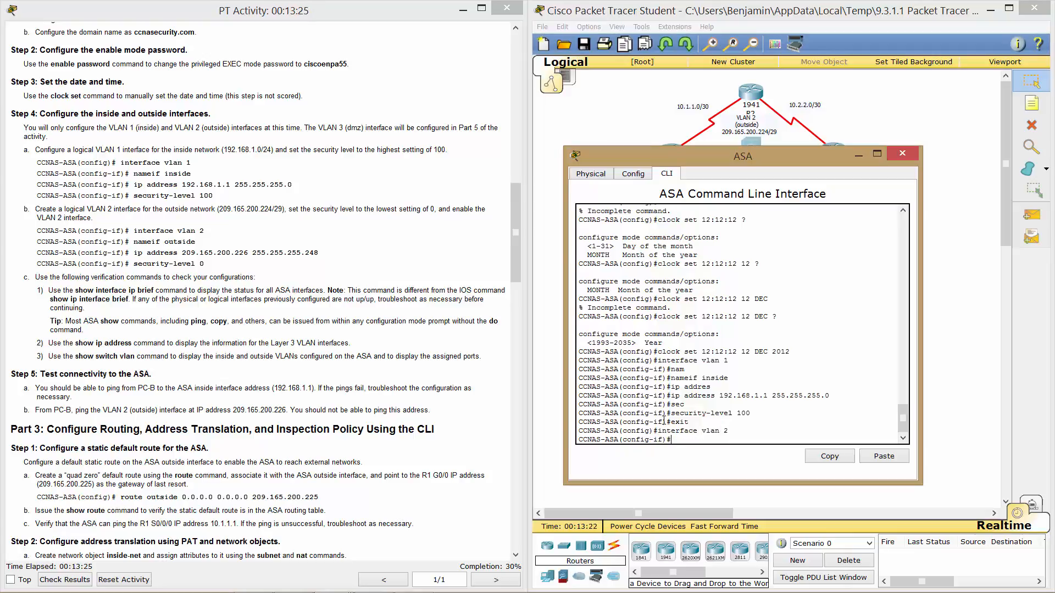
pyautogui.write('name')
pyautogui.press('Return')
pyautogui.write('nameif')
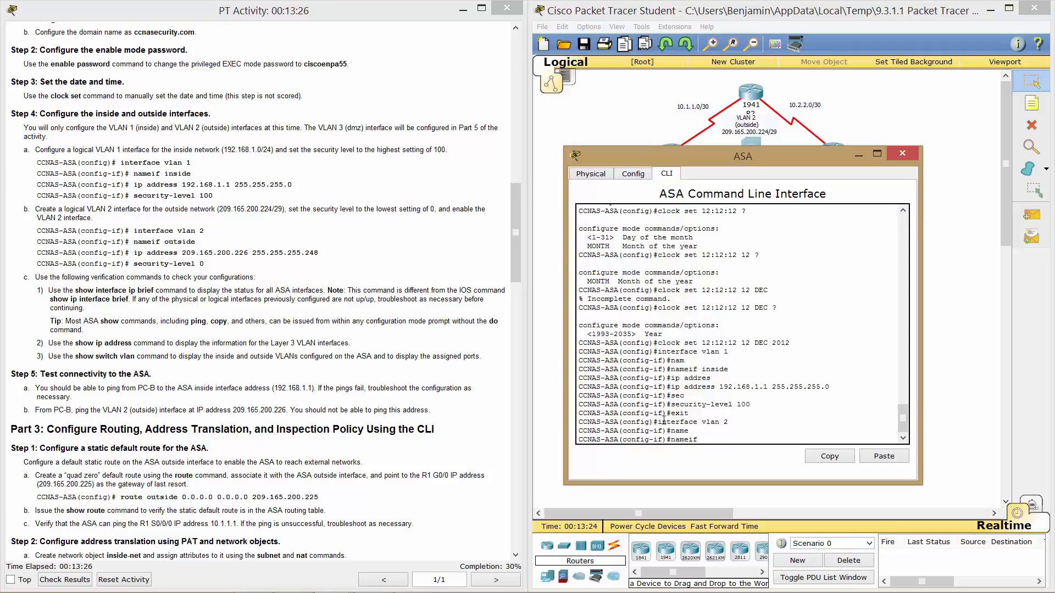
pyautogui.write(' outside')
pyautogui.press('Return')
# Give VLAN 2 address 209.165.200.226 255.255.255.248 and security level 0.
pyautogui.write('ig-if)#i')
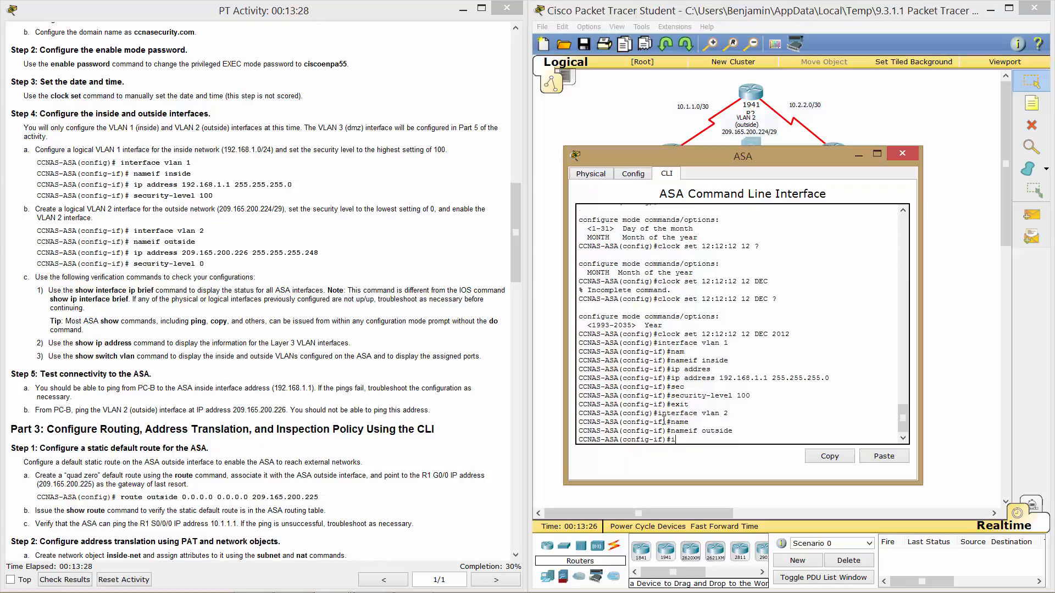
pyautogui.write('p address 209.165.200.226 255.255.255.2')
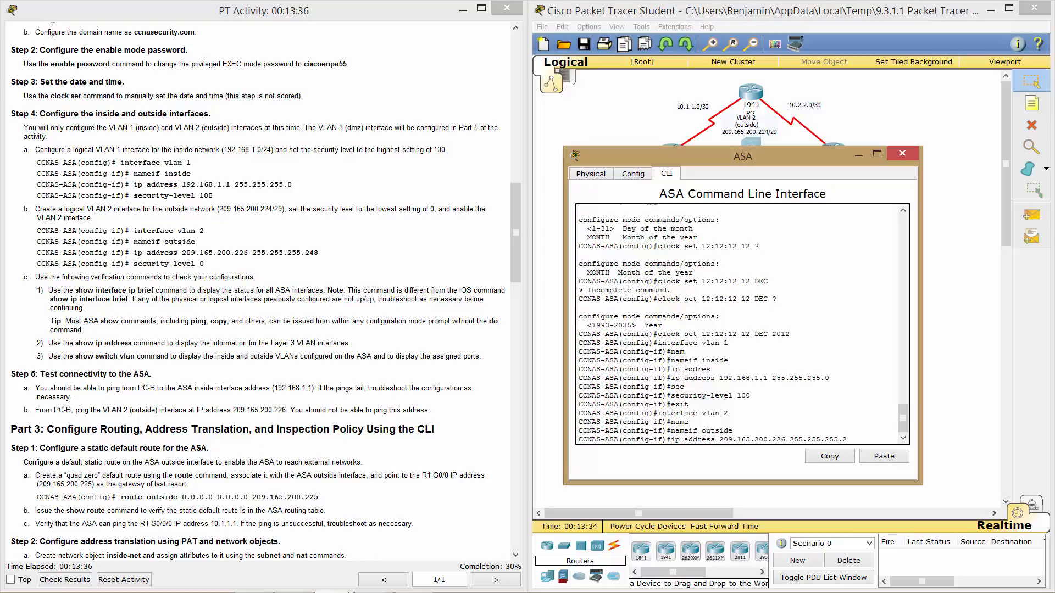
pyautogui.write('48')
pyautogui.press('Return')
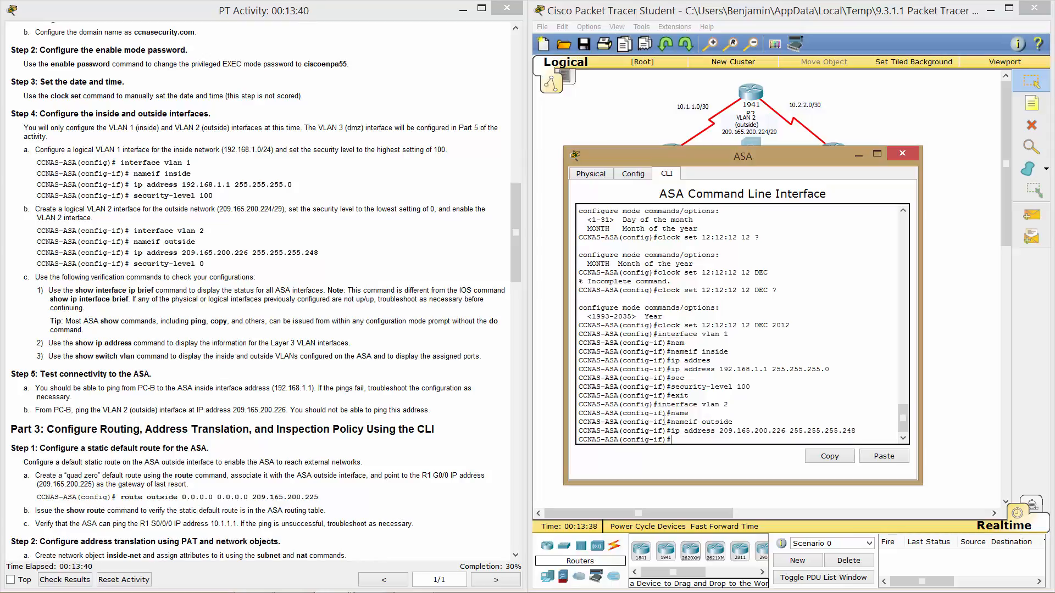
pyautogui.write('sec')
pyautogui.press('Tab')
pyautogui.write('0')
pyautogui.press('Return')
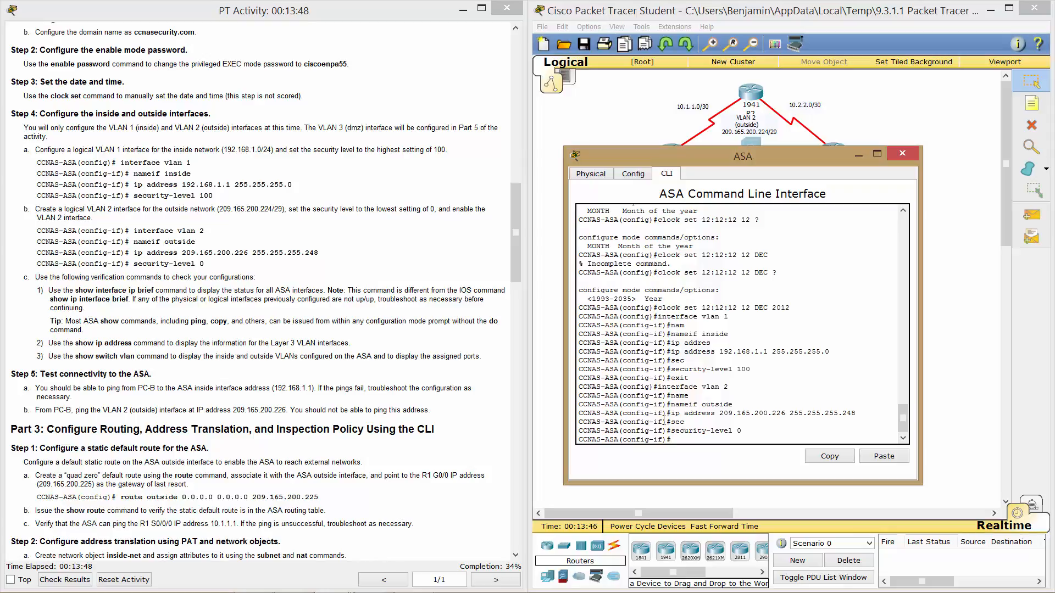
# Exit interface and global configuration back to privileged EXEC mode.
pyautogui.write('ex')
pyautogui.press('Return')
pyautogui.write('exit')
pyautogui.press('Return')
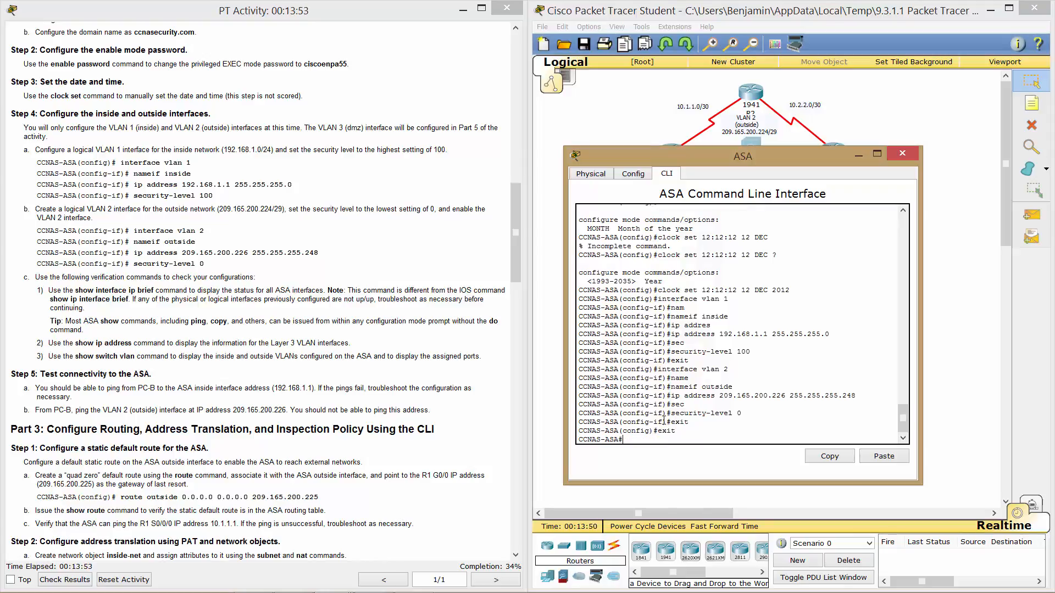
# Run show interface ip brief to list the Vlan1 and Vlan2 addresses.
pyautogui.write('shoe')
pyautogui.press('BackSpace')
pyautogui.press('BackSpace')
pyautogui.write('w int')
pyautogui.press('Tab')
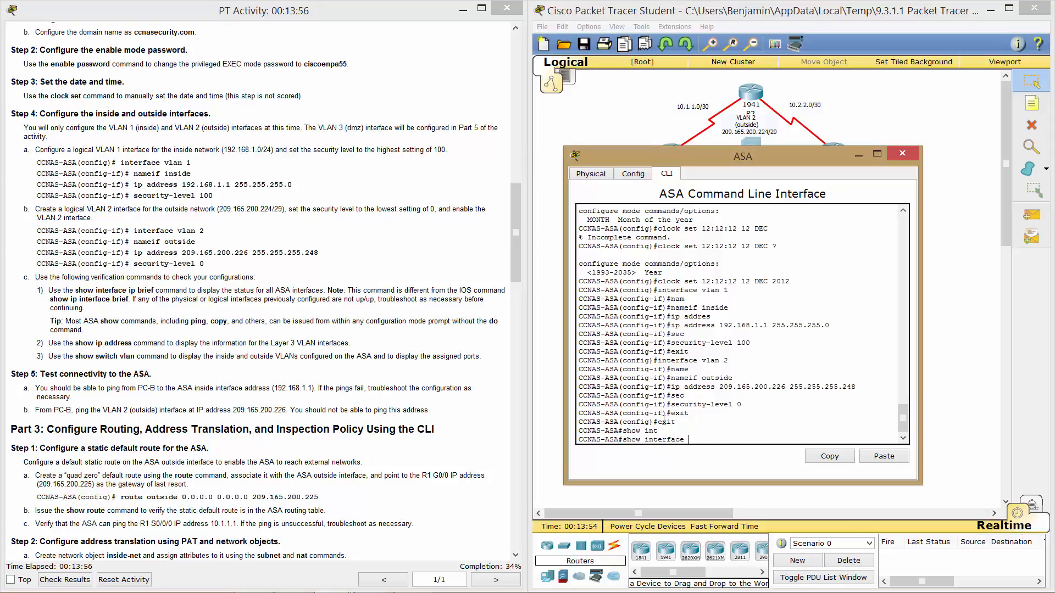
pyautogui.write('bri')
pyautogui.press('Tab')
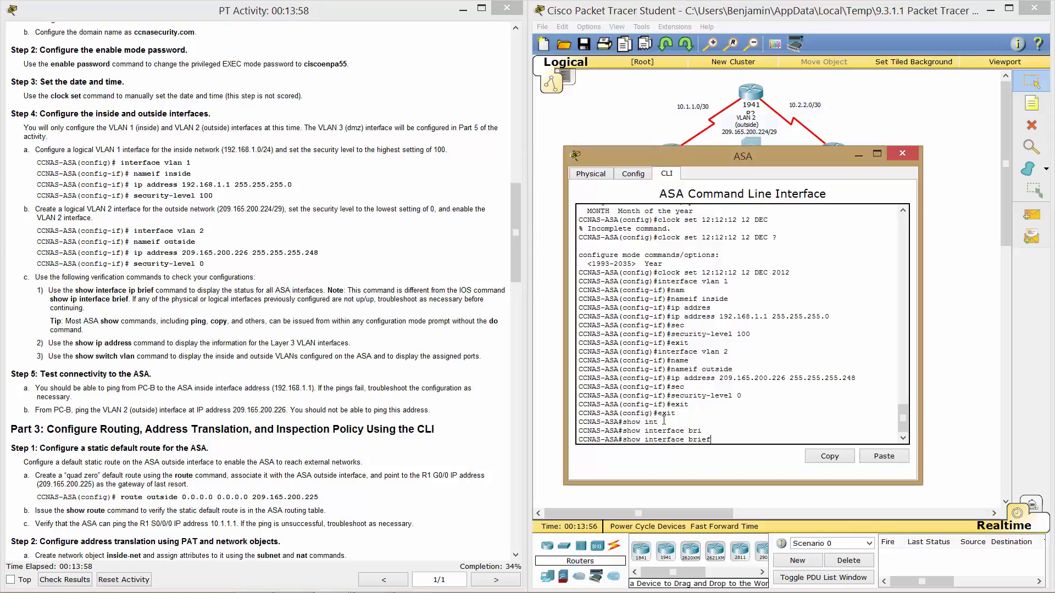
pyautogui.press('BackSpace')
pyautogui.press('BackSpace')
pyautogui.press('BackSpace')
pyautogui.press('BackSpace')
pyautogui.press('BackSpace')
pyautogui.press('BackSpace')
pyautogui.write('ip brief')
pyautogui.press('Return')
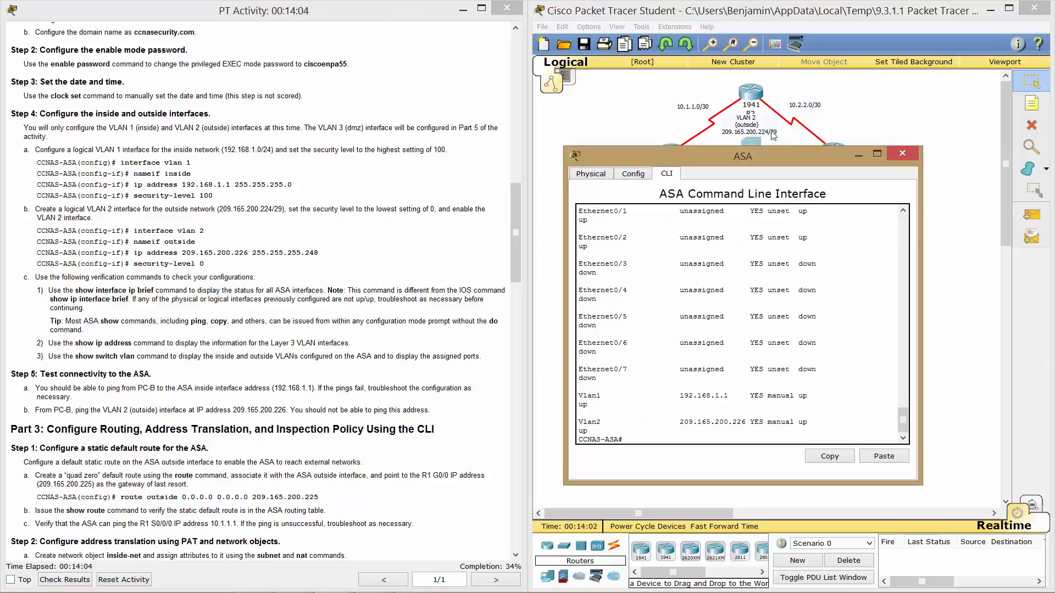
# Enlarge and move the ASA console up to see the full interface table.
pyautogui.moveTo(921, 483); pyautogui.dragTo(1010, 572)
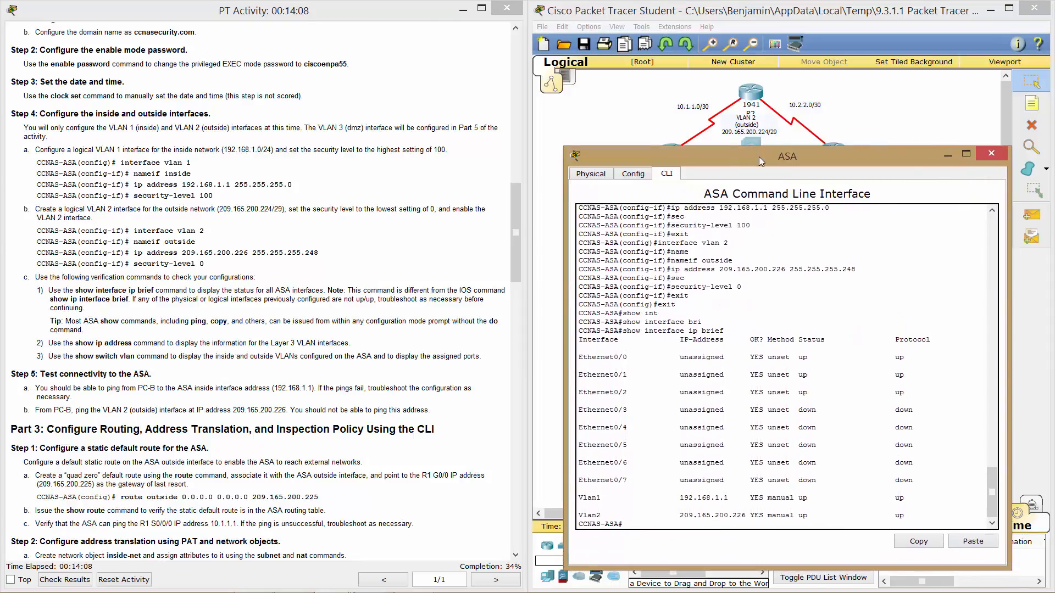
pyautogui.moveTo(760, 159); pyautogui.dragTo(771, 57)
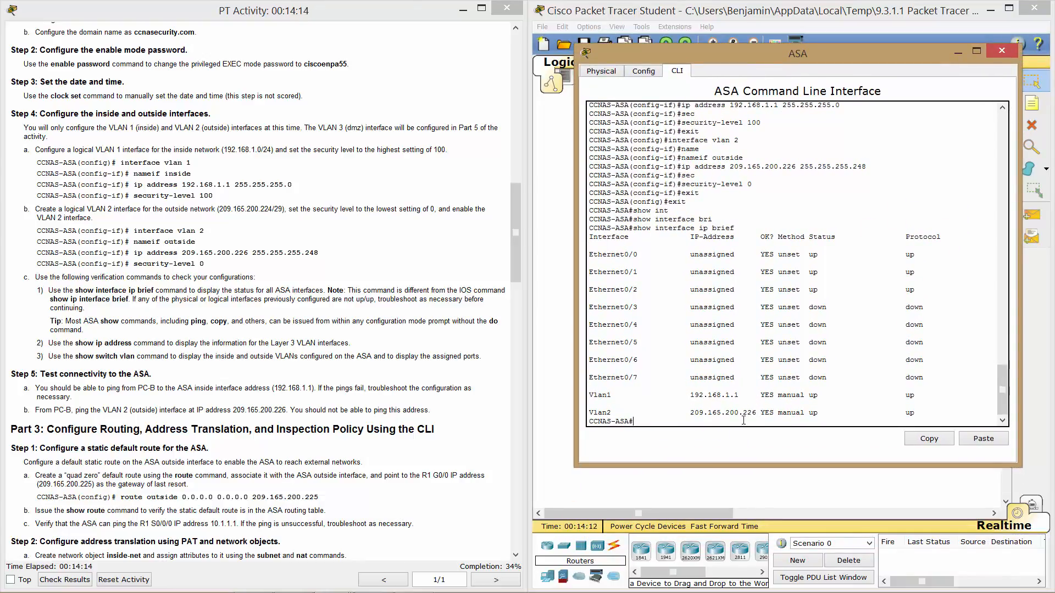
pyautogui.press('Return')
pyautogui.press('Return')
pyautogui.press('Return')
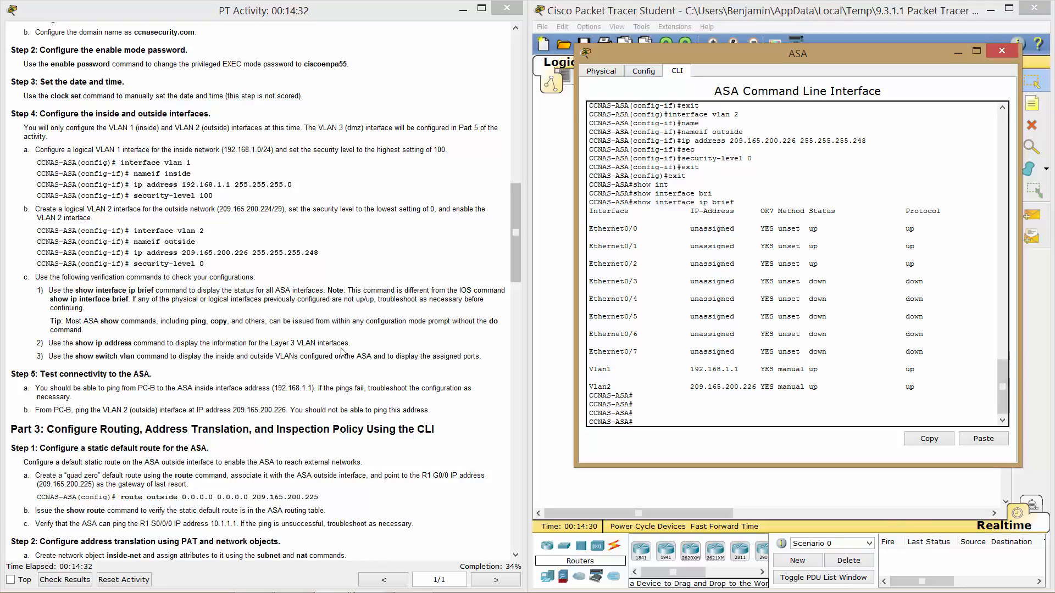
# Read the tip in the lab instructions, briefly highlighting part of it.
pyautogui.click(356, 338)
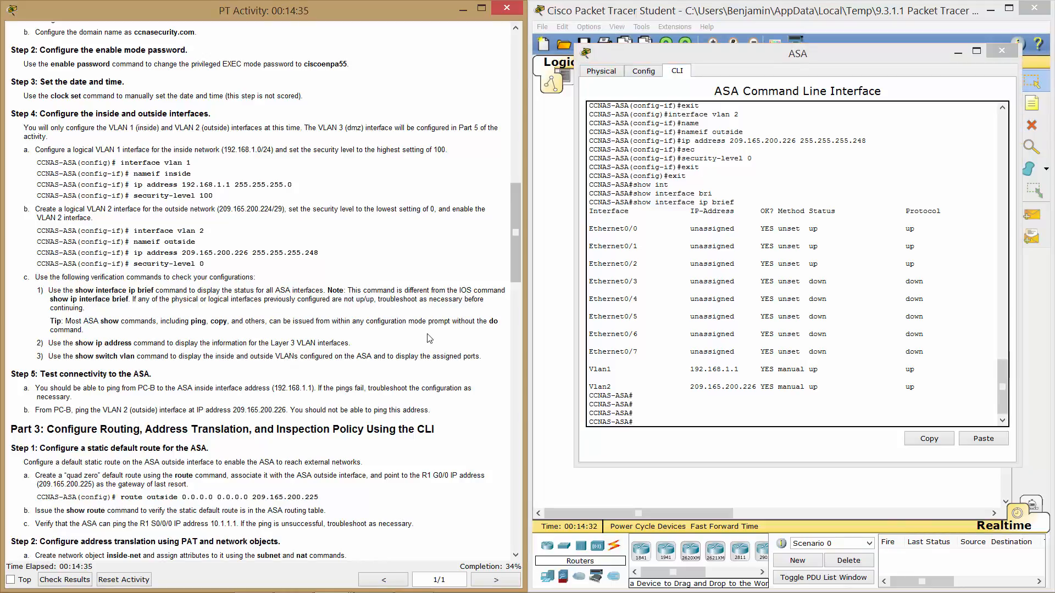
pyautogui.moveTo(493, 322); pyautogui.dragTo(479, 322)
pyautogui.click(325, 336)
# Run show ip address and show switch vlan, marking the VLAN port table.
pyautogui.click(701, 398)
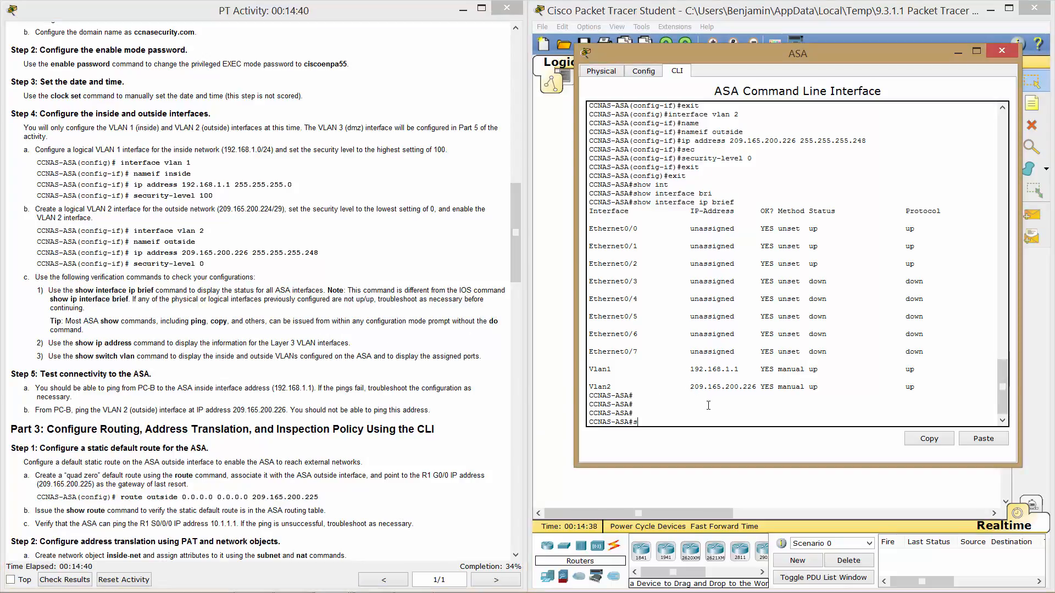
pyautogui.write('show ip address')
pyautogui.press('Return')
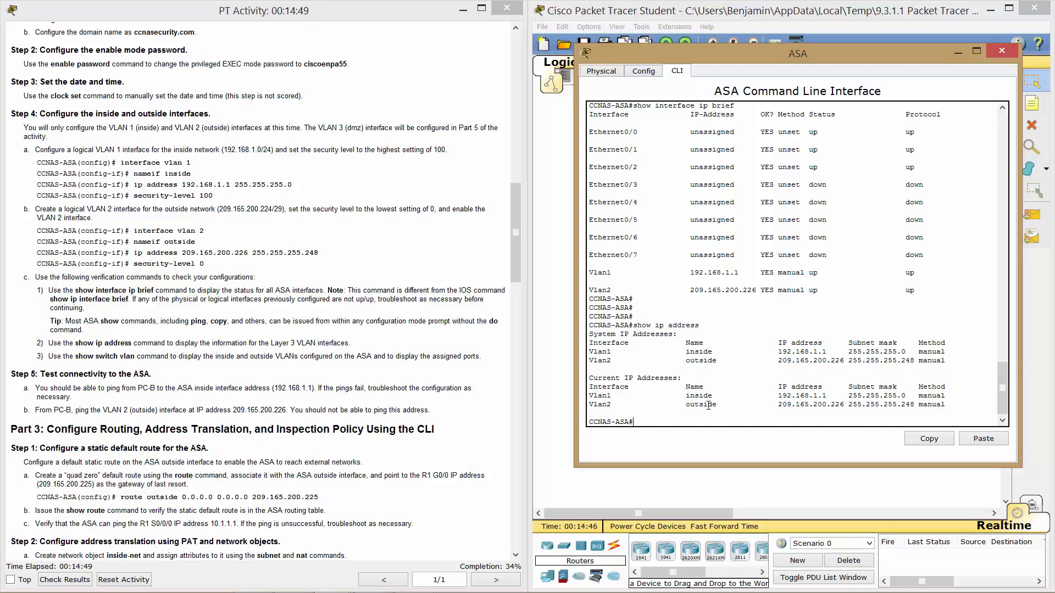
pyautogui.write('show switch vlan')
pyautogui.press('Return')
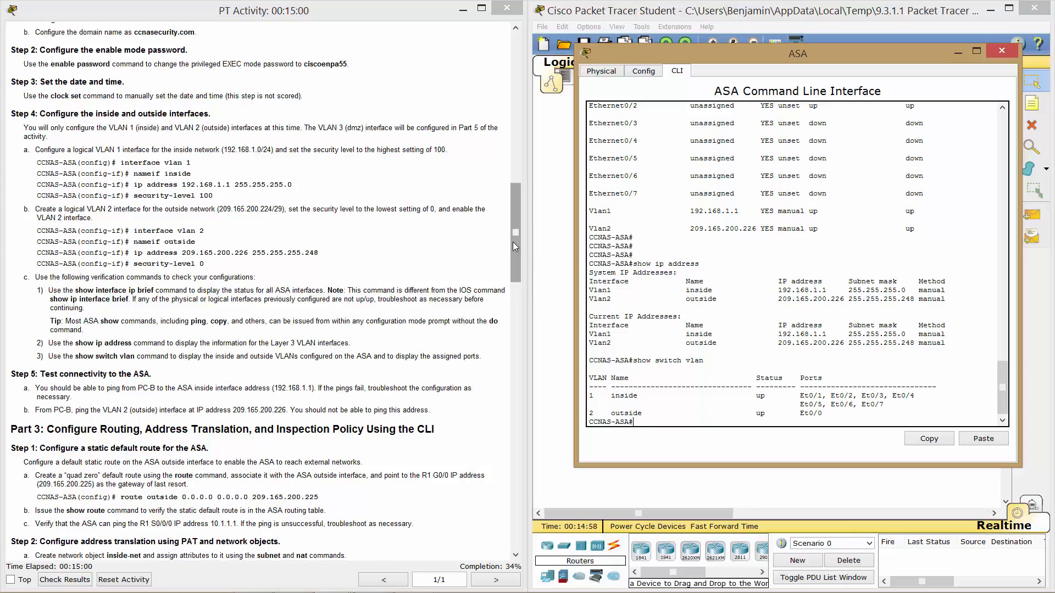
pyautogui.moveTo(513, 241); pyautogui.dragTo(516, 281)
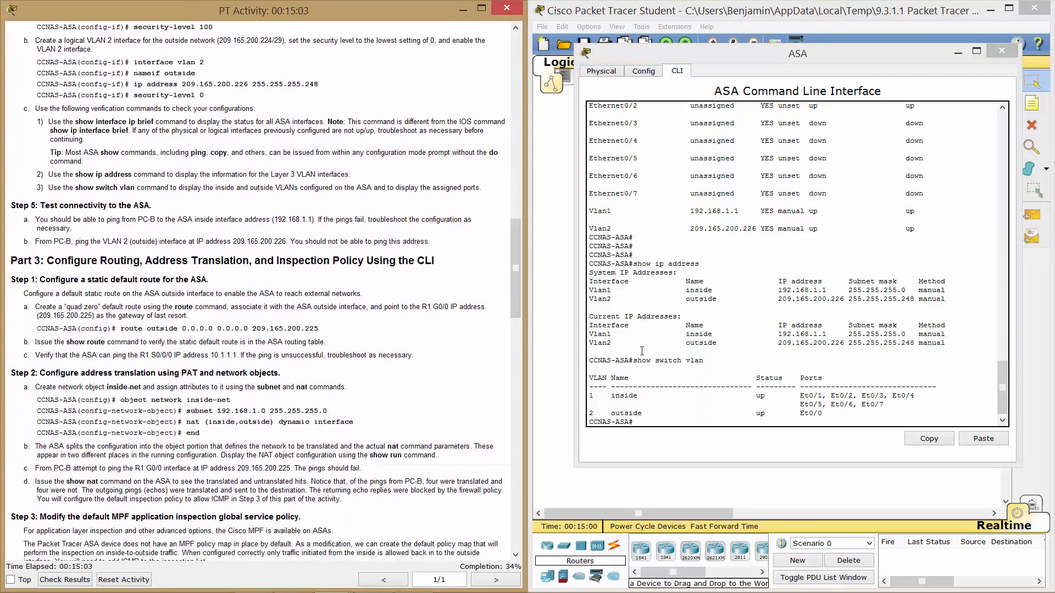
pyautogui.moveTo(831, 413); pyautogui.dragTo(796, 388)
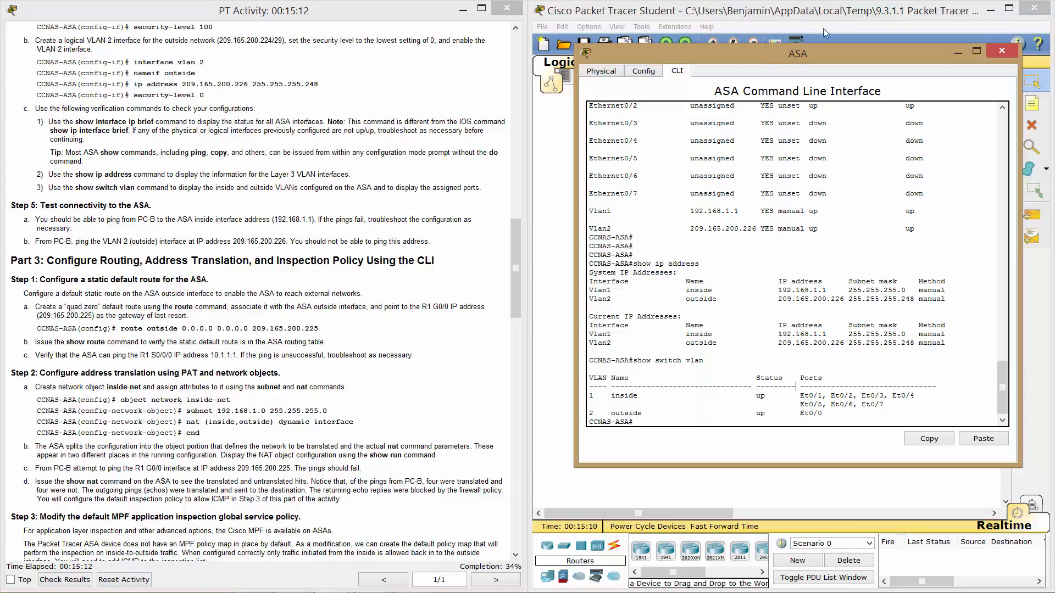
# Set the ASA console aside and open PC-B's Command Prompt.
pyautogui.click(844, 16)
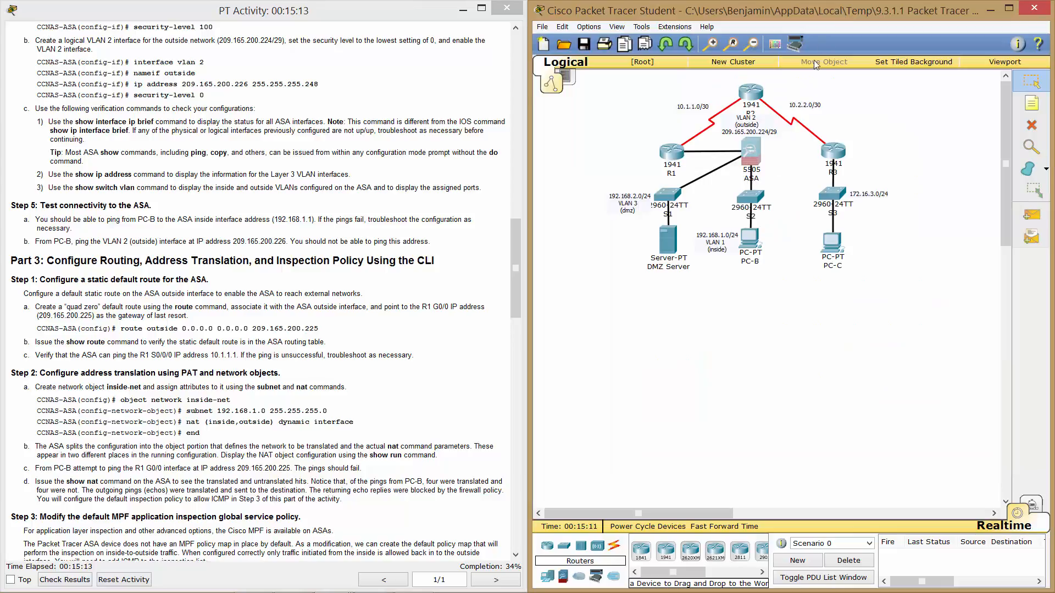
pyautogui.click(756, 246)
pyautogui.click(482, 155)
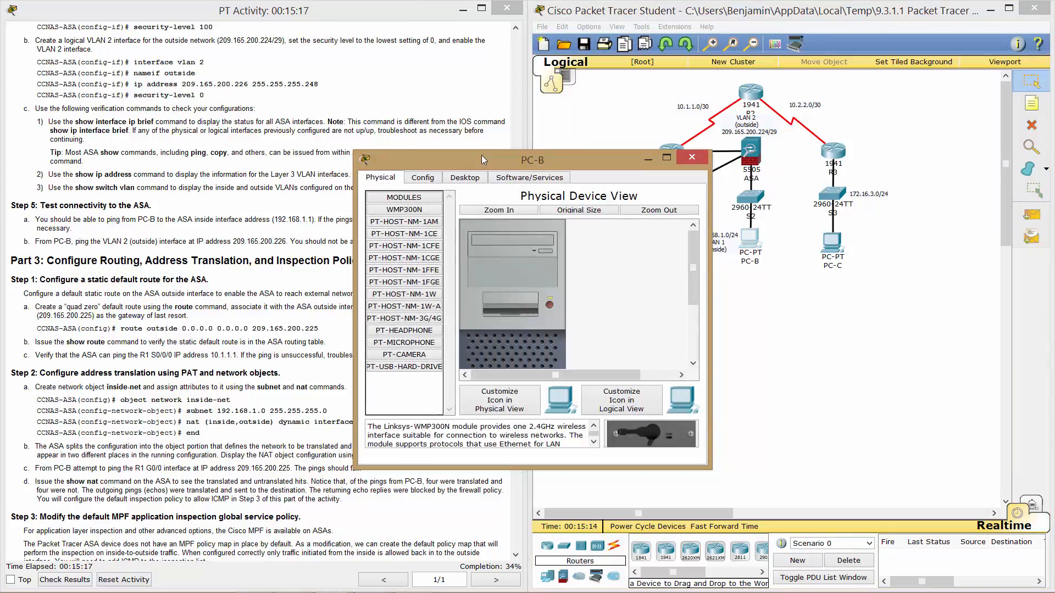
pyautogui.moveTo(481, 155); pyautogui.dragTo(714, 200)
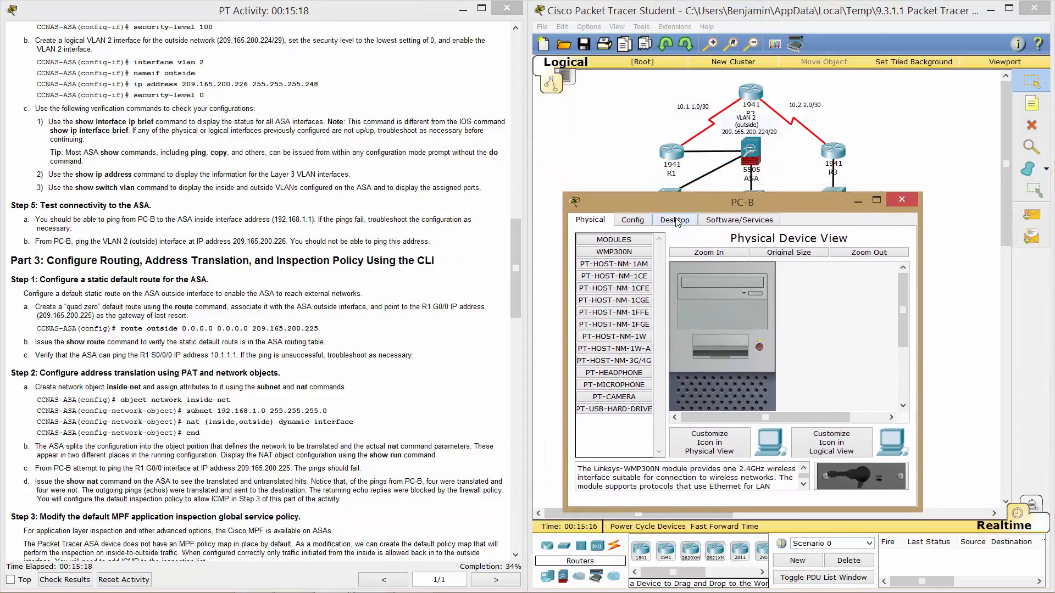
pyautogui.click(676, 220)
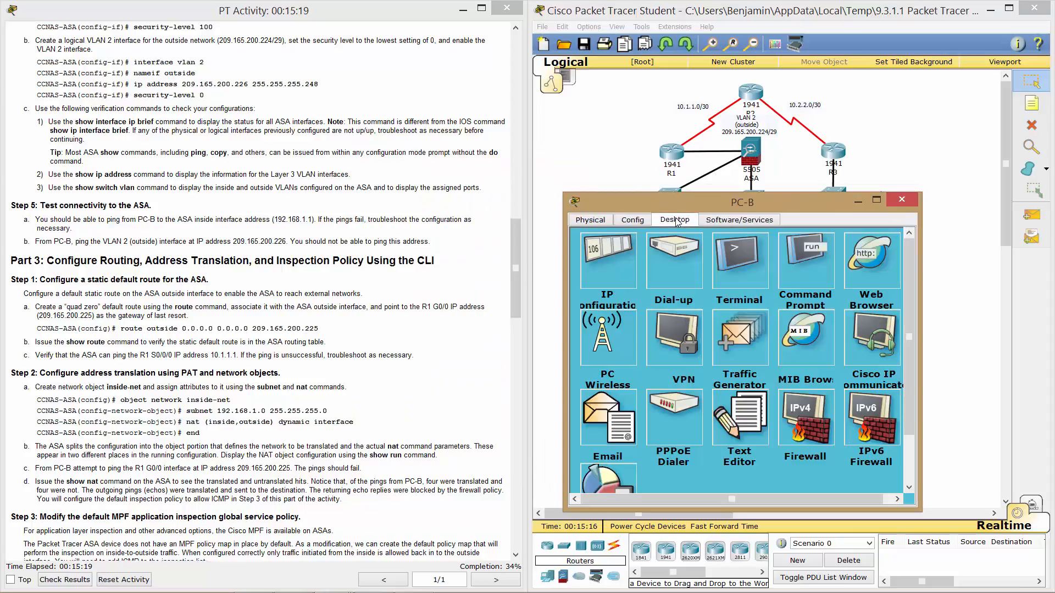
pyautogui.click(789, 273)
# Ping 209.165.200.226 from PC-B, see it time out, and close PC-B.
pyautogui.write('ping')
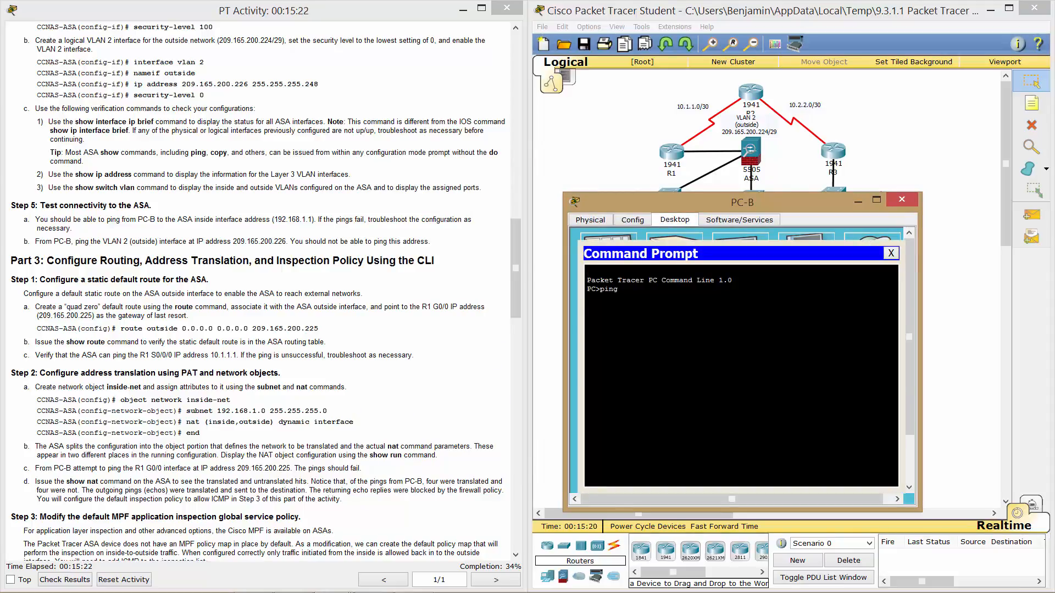
pyautogui.write(' 209.165.200.226')
pyautogui.press('Return')
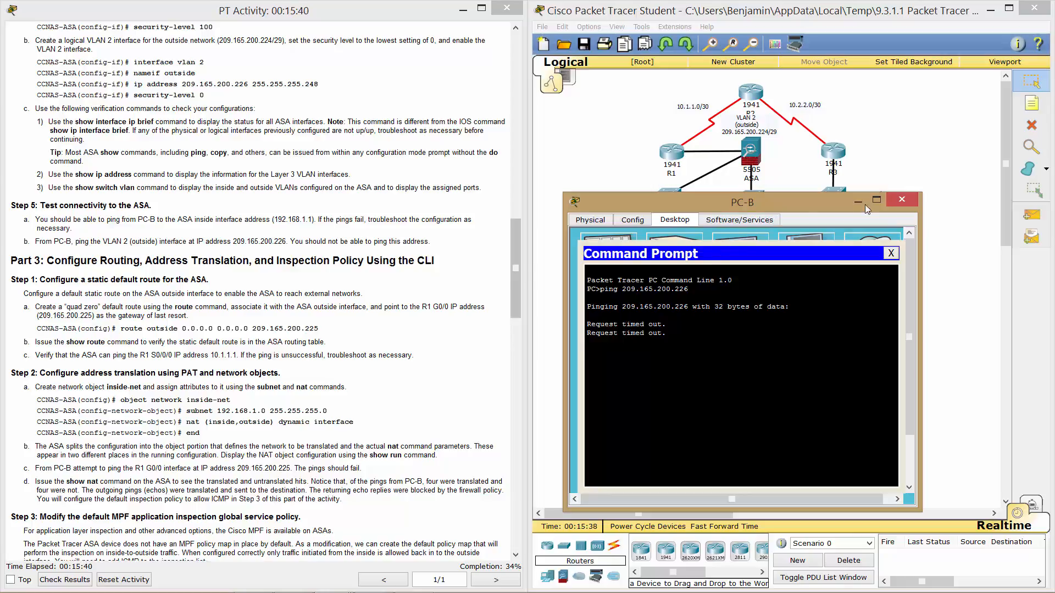
pyautogui.click(903, 199)
pyautogui.scroll(-3, 446, 347)
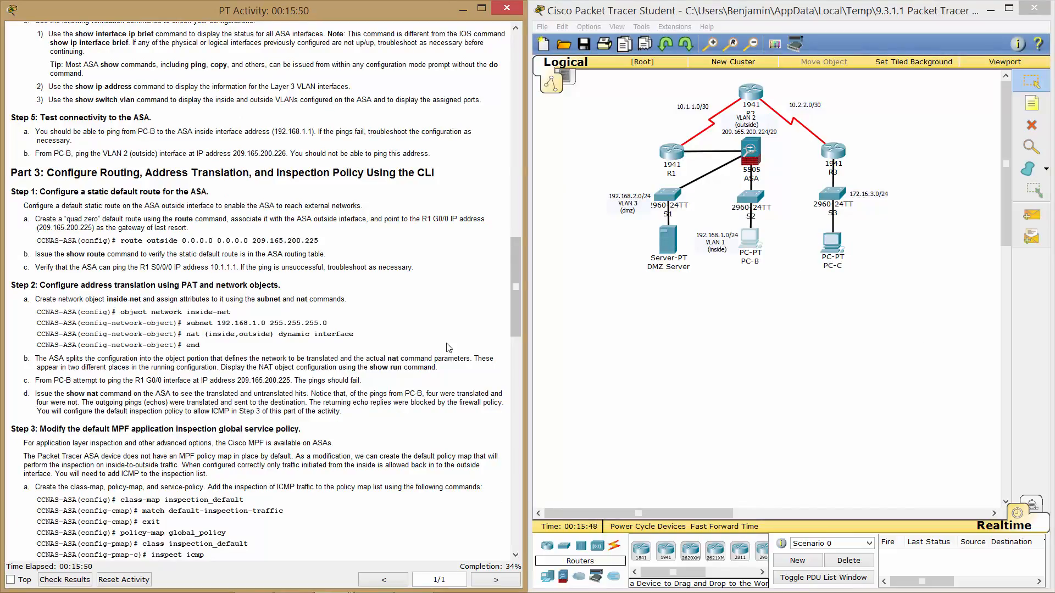
# Reopen the ASA CLI and enter global configuration mode with conf t.
pyautogui.click(754, 160)
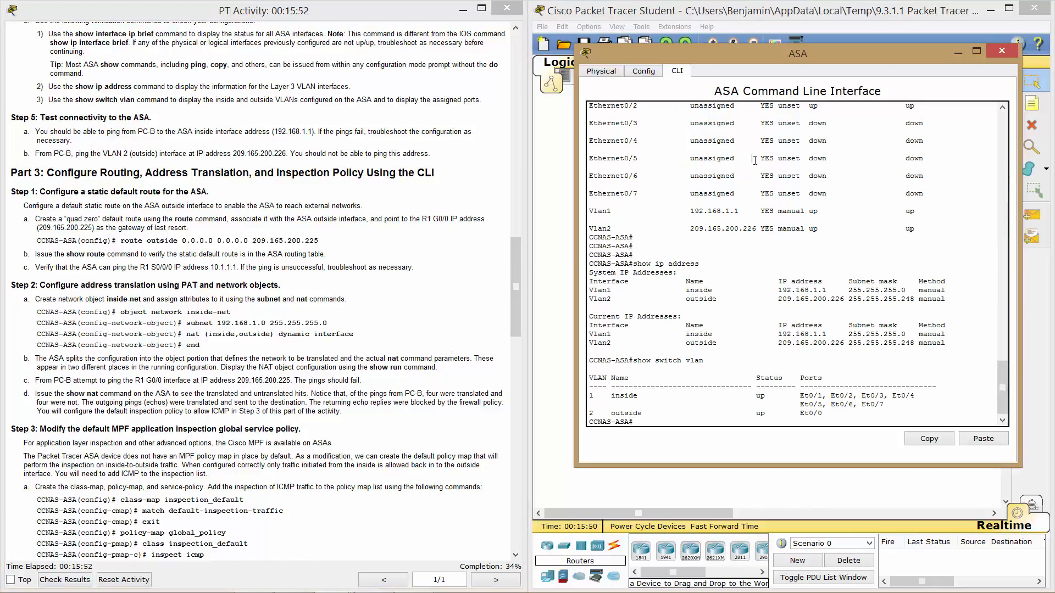
pyautogui.moveTo(774, 59); pyautogui.dragTo(771, 90)
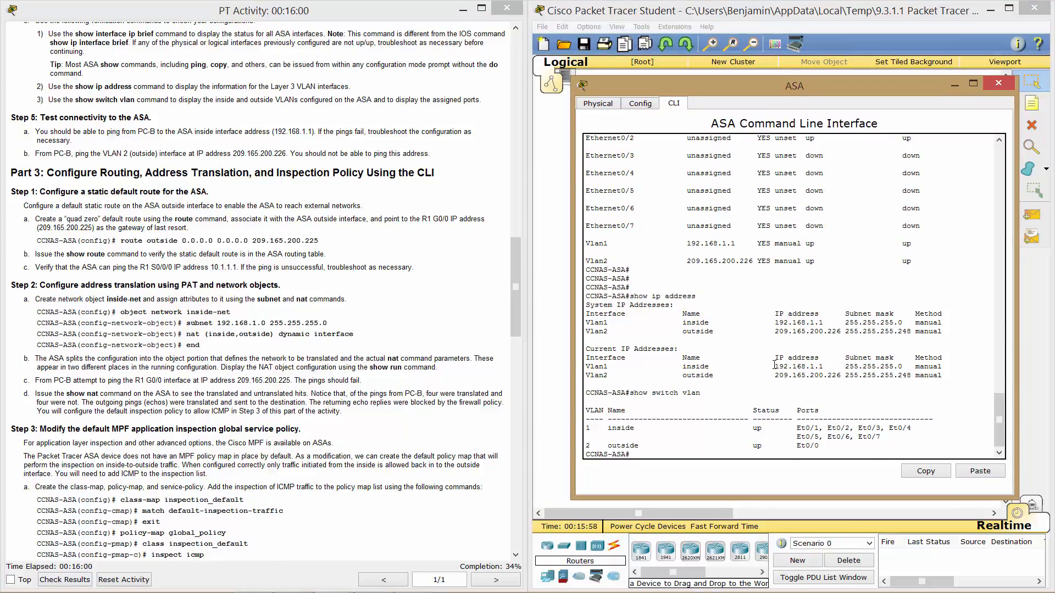
pyautogui.press('Return')
pyautogui.press('Return')
pyautogui.press('Return')
pyautogui.press('Return')
pyautogui.write('route')
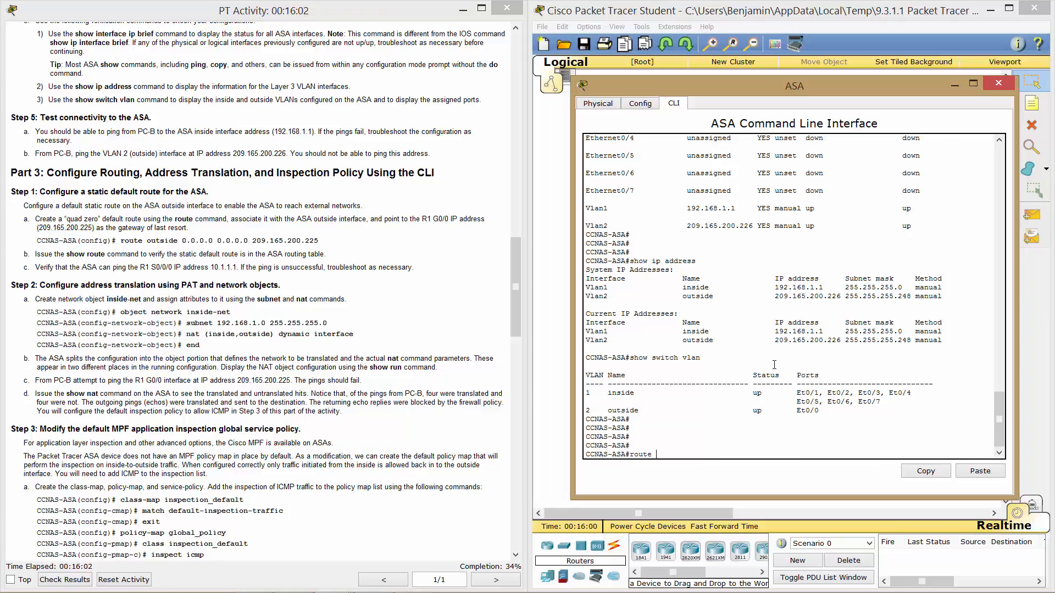
pyautogui.write(' ?')
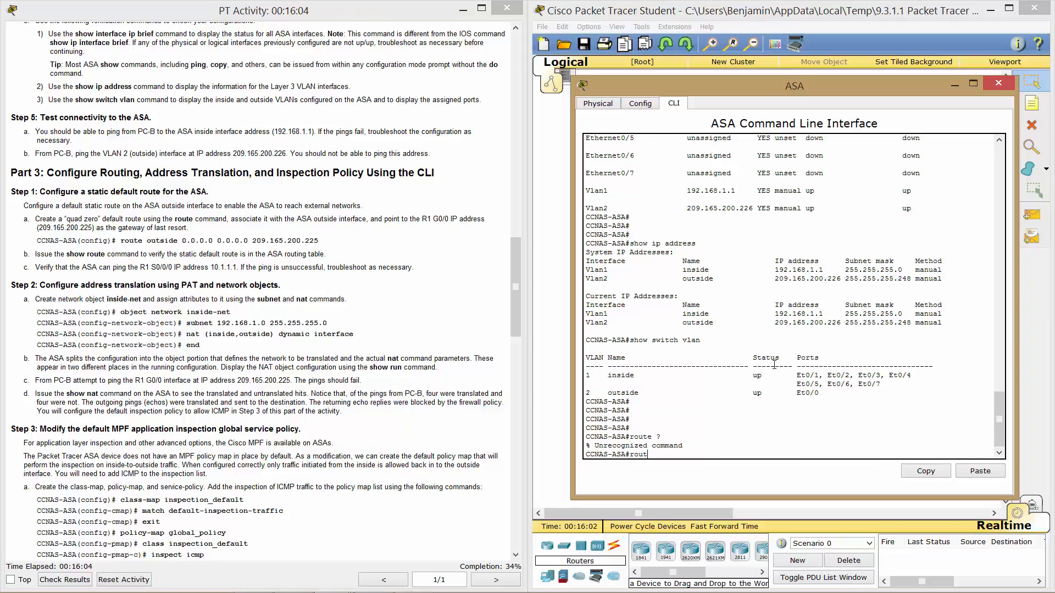
pyautogui.press('BackSpace')
pyautogui.press('BackSpace')
pyautogui.press('BackSpace')
pyautogui.write('conf t')
pyautogui.press('Return')
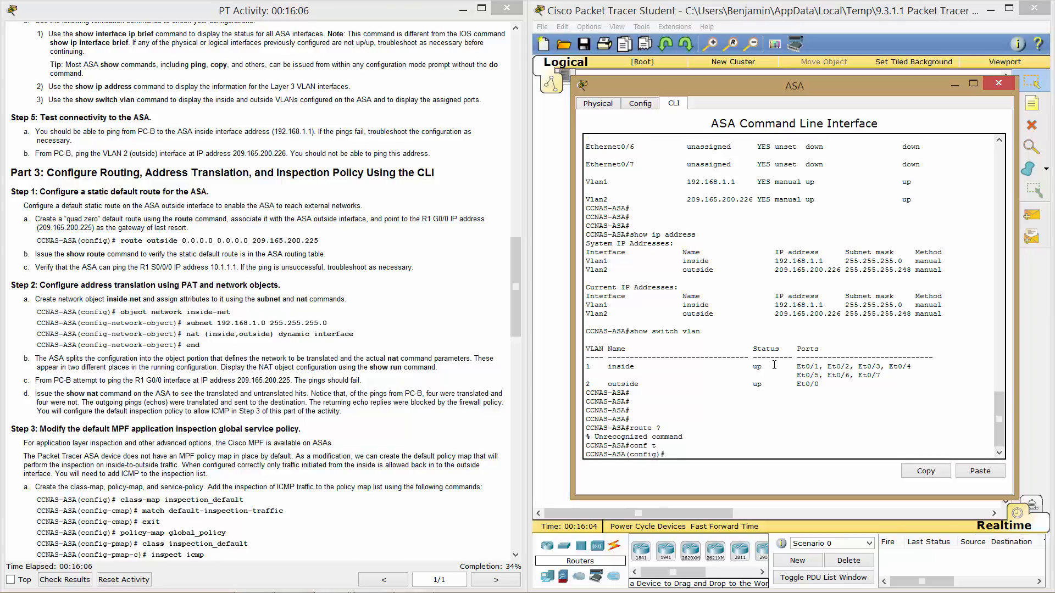
# Add route outside 0.0.0.0 0.0.0.0 209.165.200.225 and display it with show route.
pyautogui.write('route? ?')
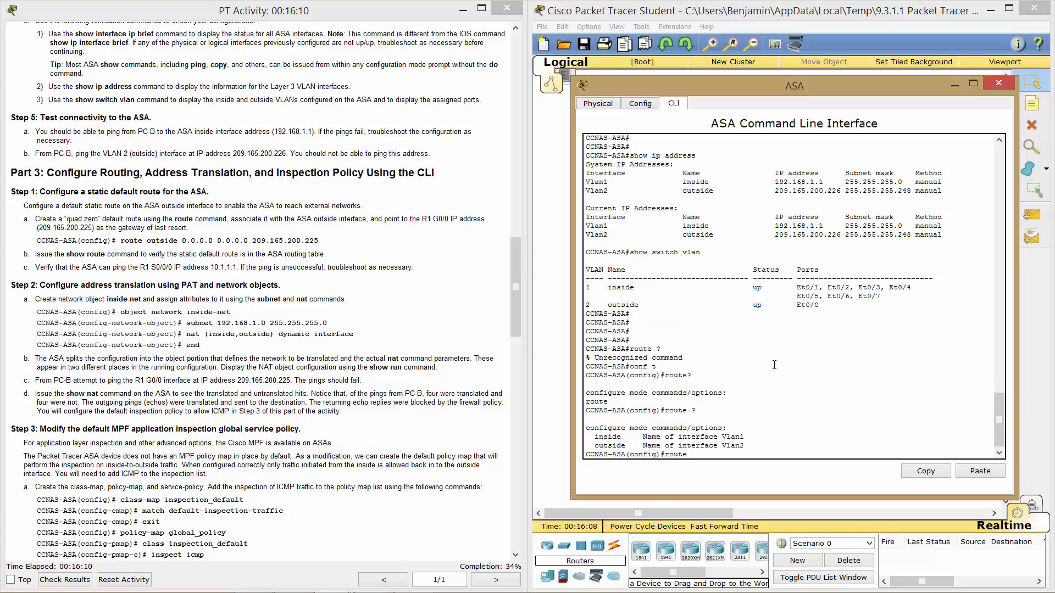
pyautogui.write('outside')
pyautogui.write('0.0.0.0 0.0.0.0')
pyautogui.moveTo(726, 455); pyautogui.dragTo(791, 460)
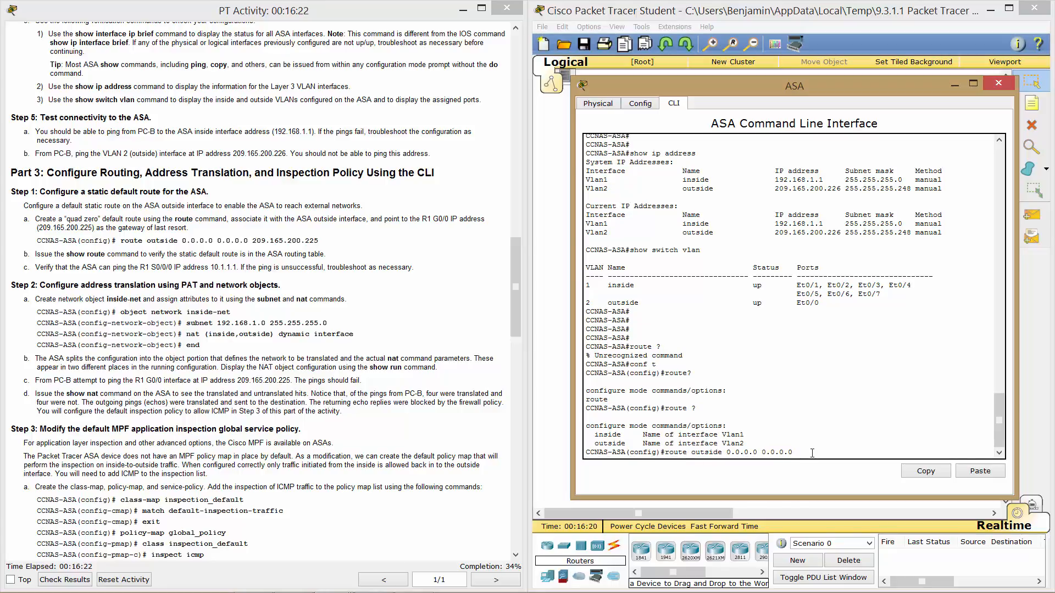
pyautogui.write('209.165.200.225')
pyautogui.moveTo(722, 454); pyautogui.dragTo(760, 454)
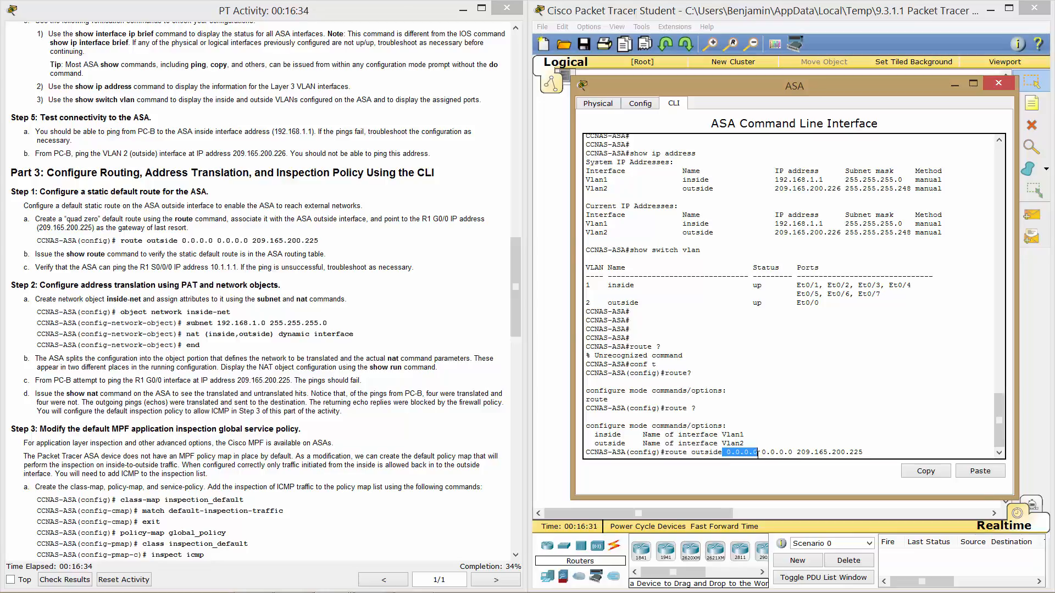
pyautogui.click(760, 452)
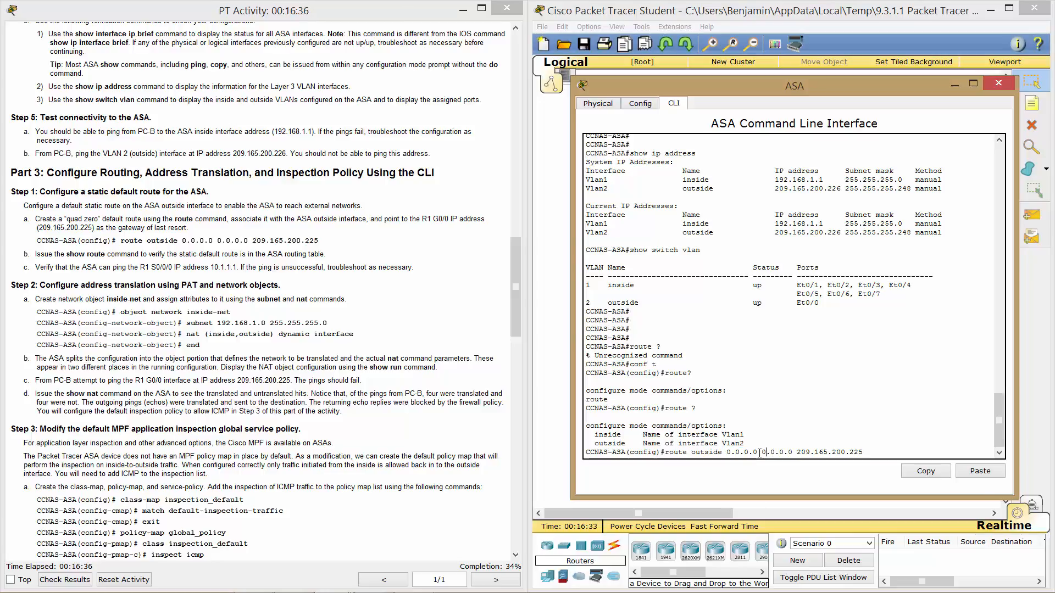
pyautogui.moveTo(760, 453); pyautogui.dragTo(859, 453)
pyautogui.click(898, 438)
pyautogui.press('Return')
pyautogui.write('show route')
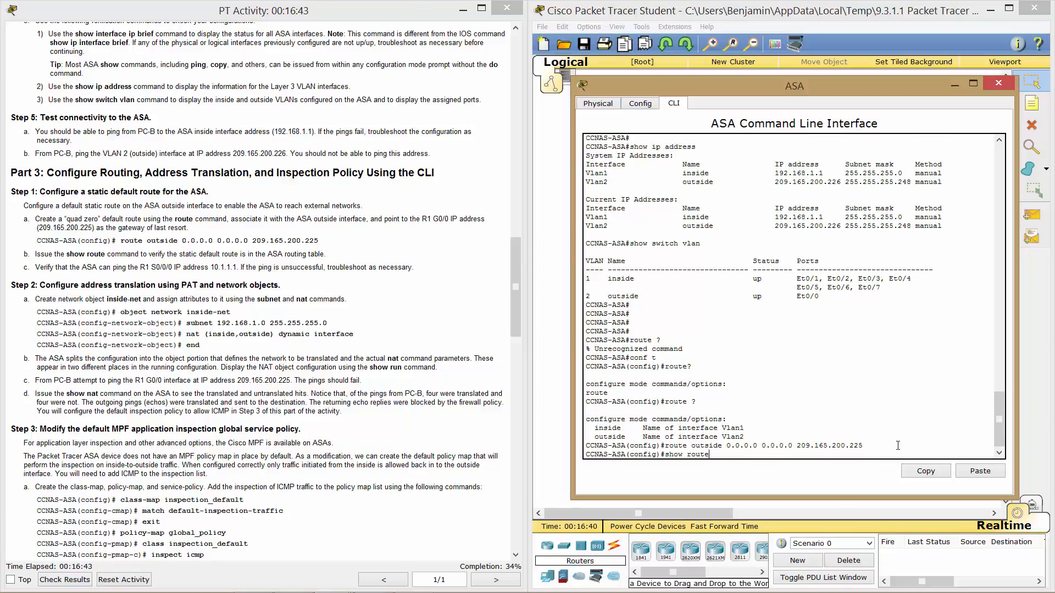
pyautogui.press('Return')
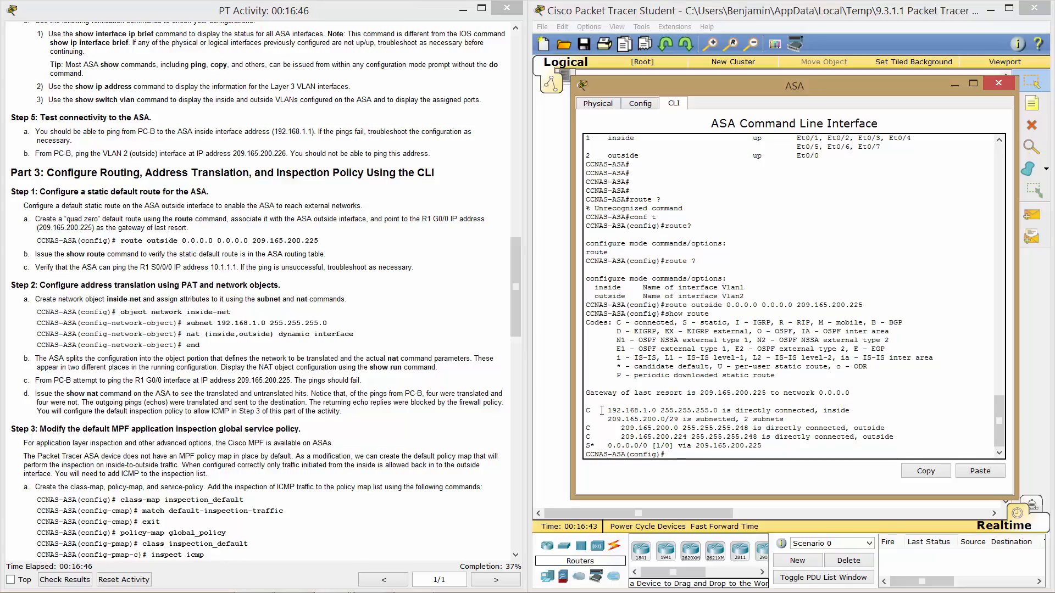
# Review the connected and S* default routes, then ping 10.1.1.1 from the ASA (4/5 success).
pyautogui.moveTo(586, 411); pyautogui.dragTo(665, 414)
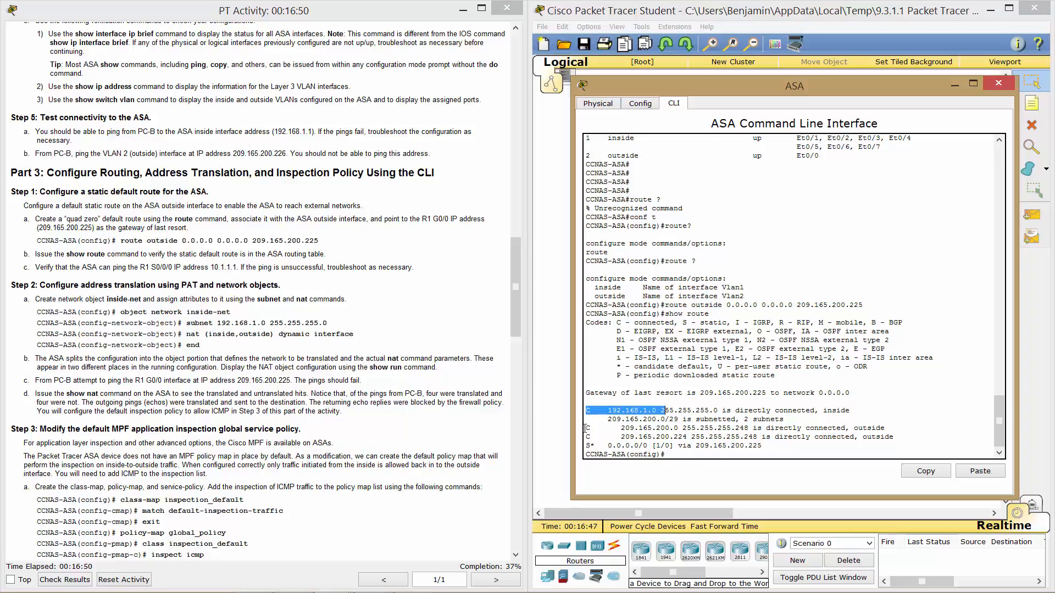
pyautogui.moveTo(585, 428); pyautogui.dragTo(665, 438)
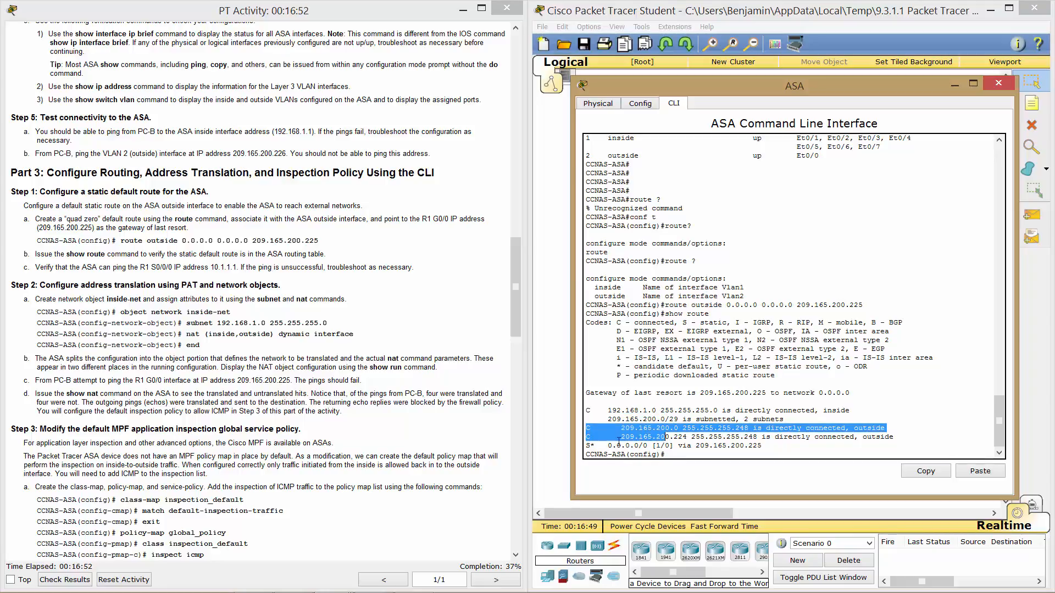
pyautogui.moveTo(585, 446); pyautogui.dragTo(758, 439)
pyautogui.click(733, 455)
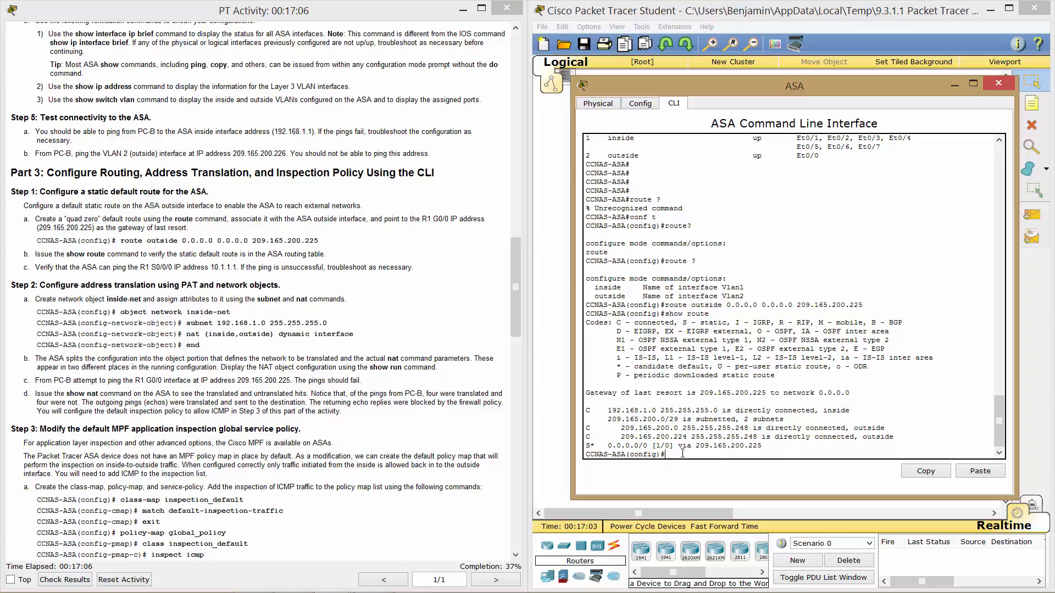
pyautogui.write('ping 10.1.1.1')
pyautogui.press('Return')
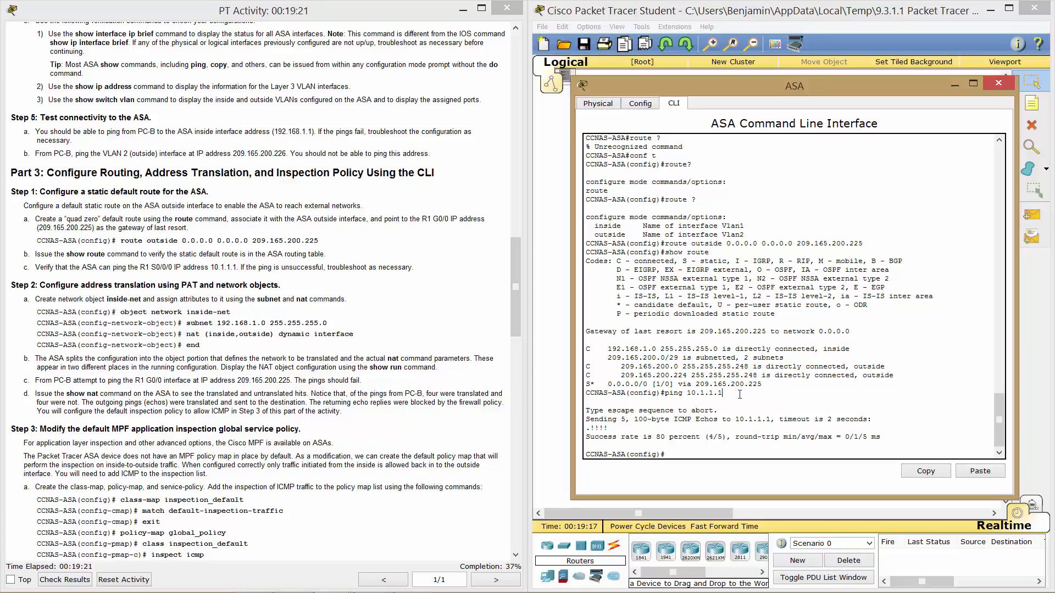
# Start typing the object network inside-net command, trying tab completion.
pyautogui.write('objec')
pyautogui.write('t newr')
pyautogui.write('work ins')
pyautogui.press('Tab')
pyautogui.write('id')
pyautogui.press('Tab')
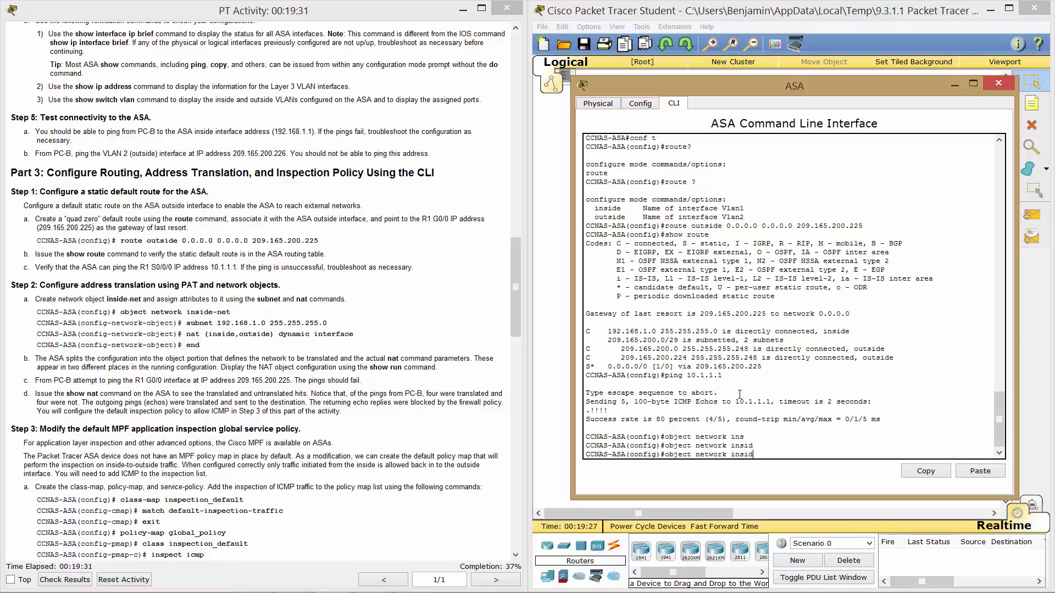
# Correct the typos and create the network object inside-net.
pyautogui.write('d')
pyautogui.press('BackSpace')
pyautogui.write('e0')
pyautogui.write('-net')
pyautogui.press('Return')
pyautogui.press('Up')
pyautogui.press('BackSpace')
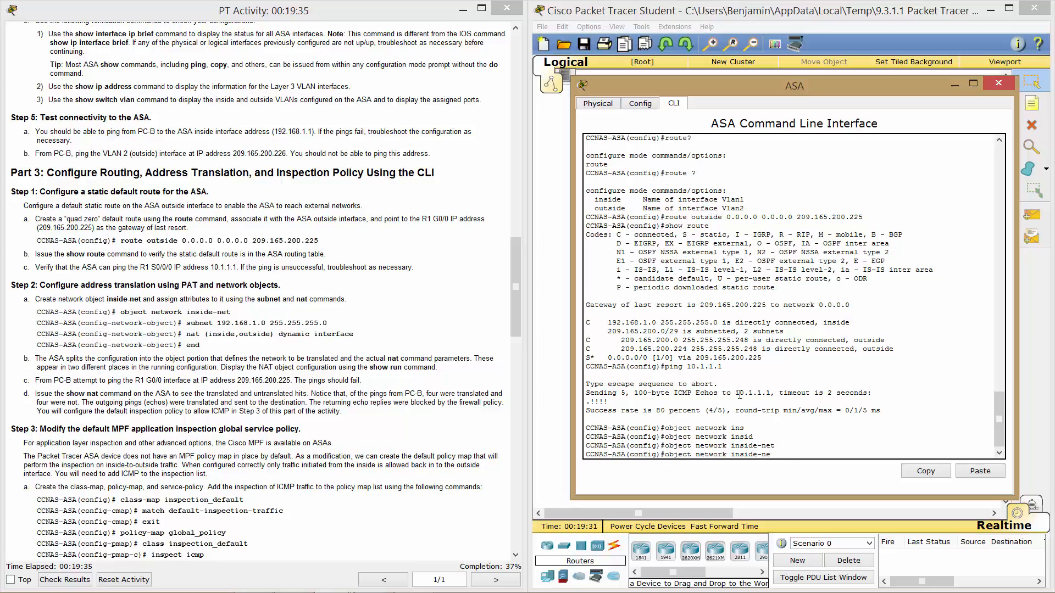
pyautogui.write('t')
pyautogui.press('Return')
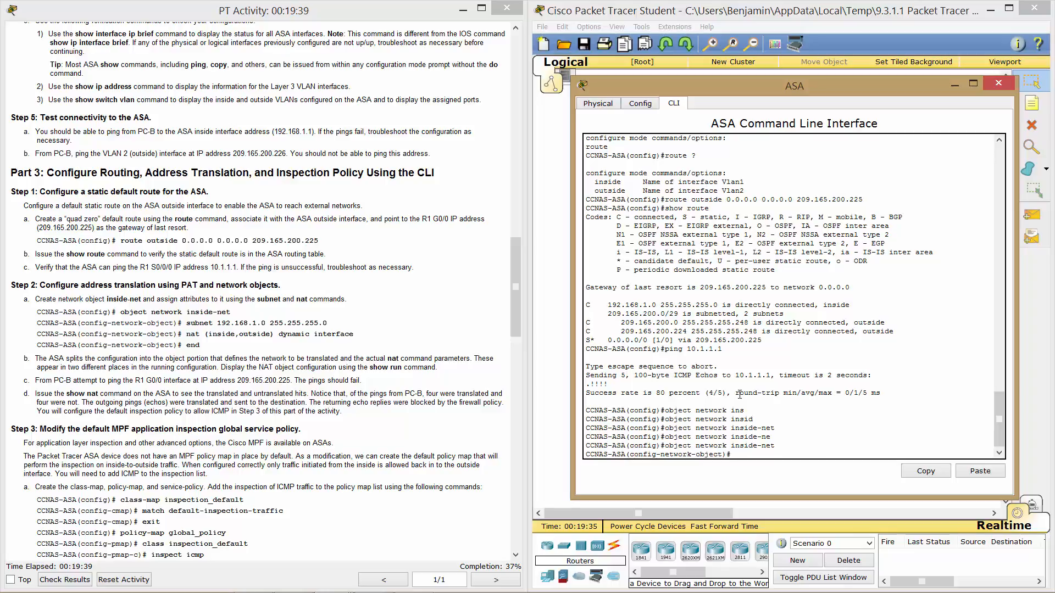
# Set the inside-net subnet to 192.168.1.0 255.255.255.0.
pyautogui.write('subnet 192.168.1.0 255.255.255.0')
pyautogui.press('Return')
# Add the rule nat (inside,outside) dynamic interface, fixing the mistyped attempt.
pyautogui.write('n')
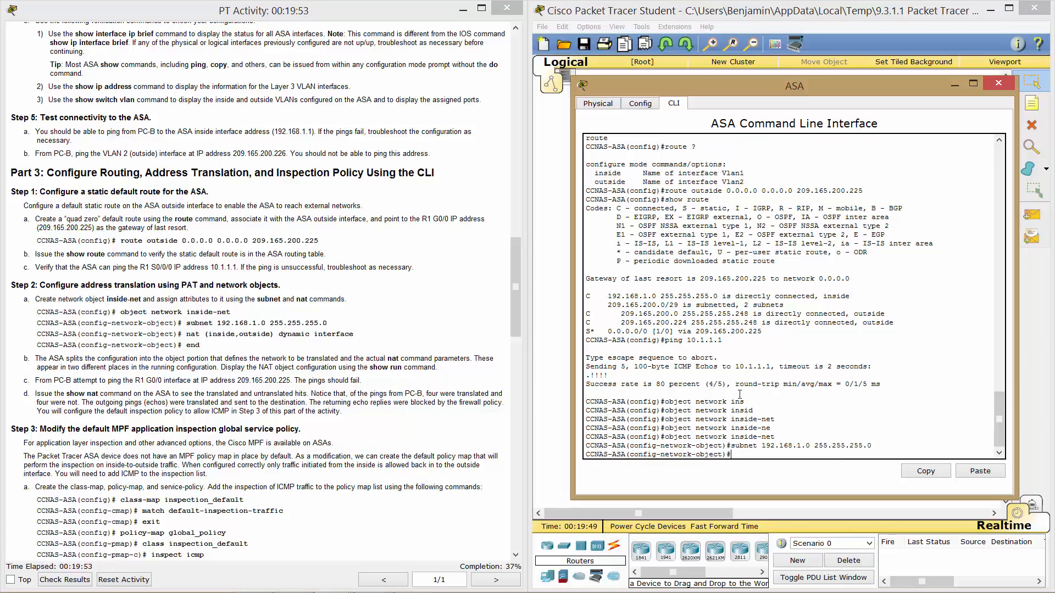
pyautogui.write('at ')
pyautogui.write('(')
pyautogui.write('inside,o')
pyautogui.write('uti')
pyautogui.write('ide')
pyautogui.write(') dynaic interfaces')
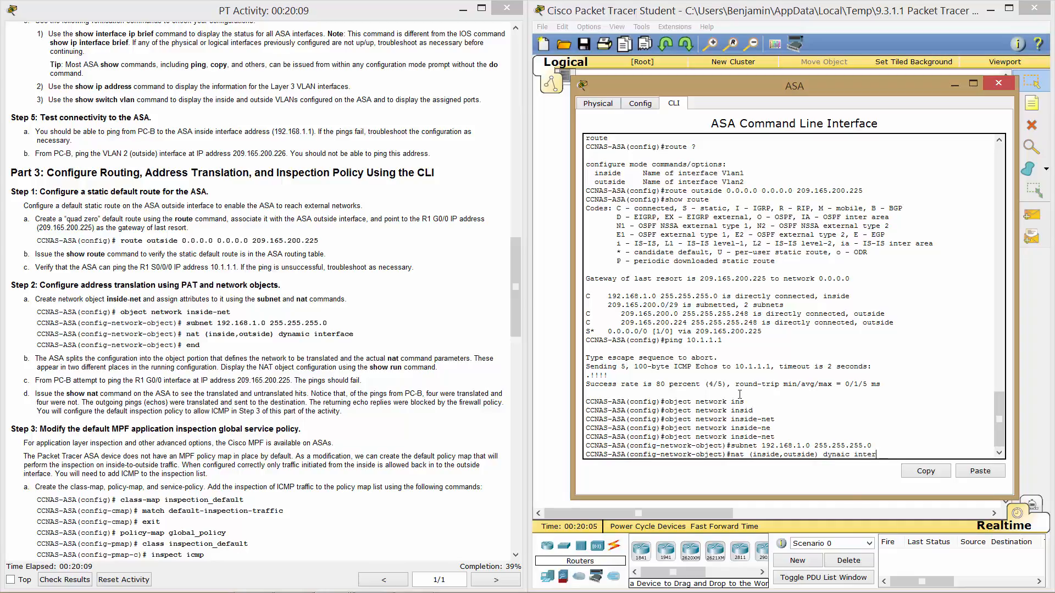
pyautogui.press('Return')
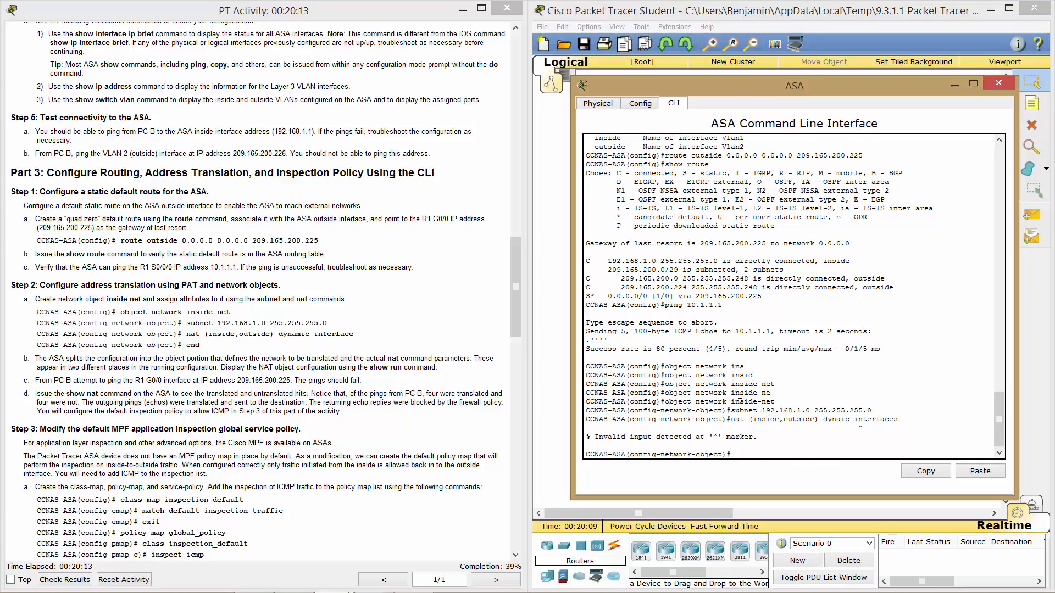
pyautogui.press('Up')
pyautogui.press('Return')
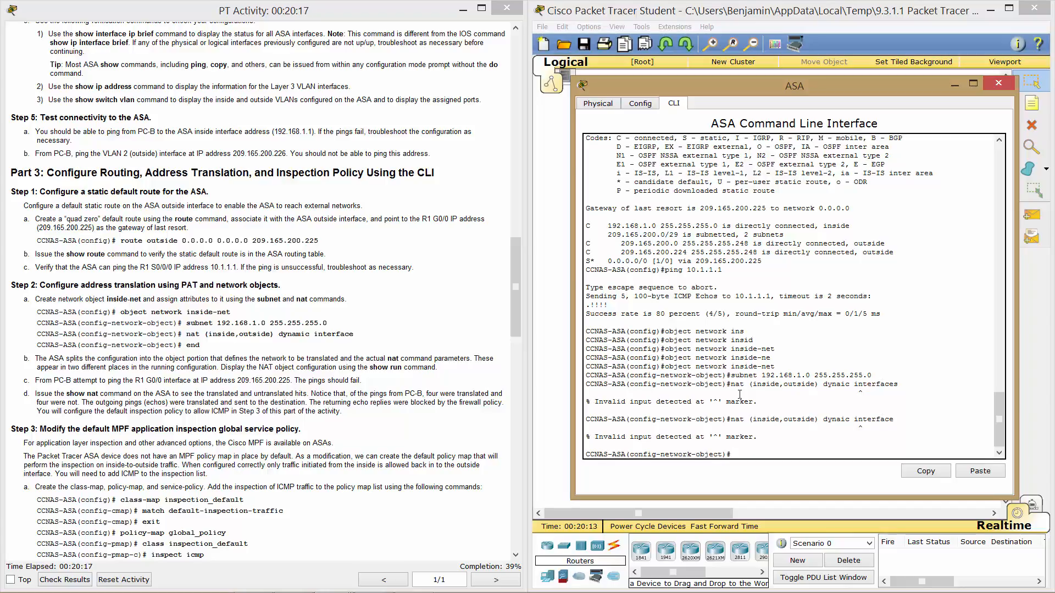
pyautogui.press('Up')
pyautogui.press('BackSpace')
pyautogui.press('BackSpace')
pyautogui.press('BackSpace')
pyautogui.press('BackSpace')
pyautogui.press('BackSpace')
pyautogui.press('BackSpace')
pyautogui.press('BackSpace')
pyautogui.press('BackSpace')
pyautogui.press('BackSpace')
pyautogui.press('BackSpace')
pyautogui.press('BackSpace')
pyautogui.press('BackSpace')
pyautogui.press('BackSpace')
pyautogui.press('Tab')
pyautogui.write('in')
pyautogui.press('Tab')
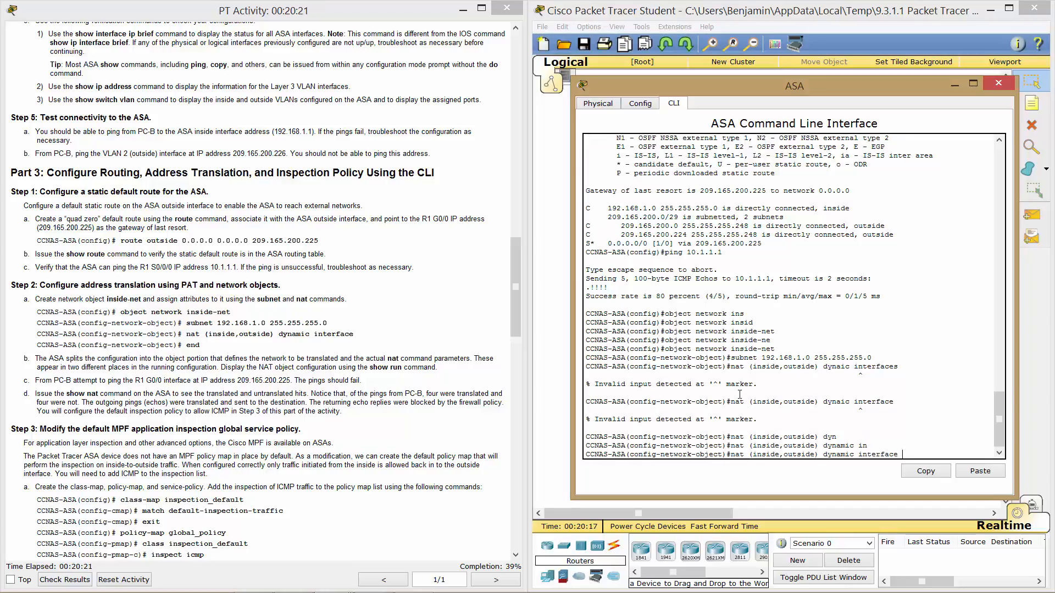
pyautogui.press('Return')
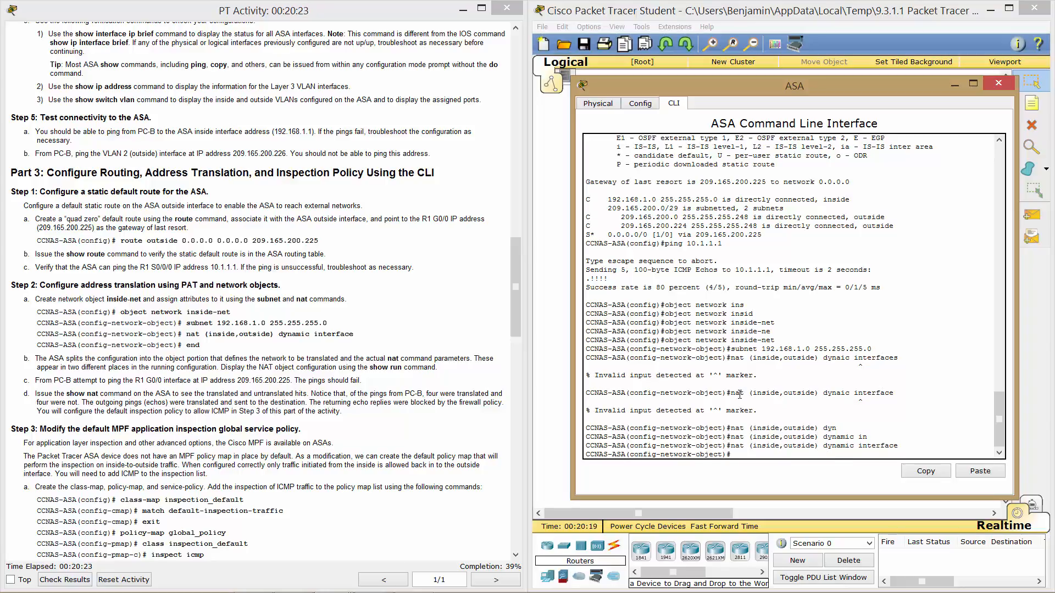
# Leave configuration mode with end and scroll down the lab instructions.
pyautogui.write('end')
pyautogui.press('Return')
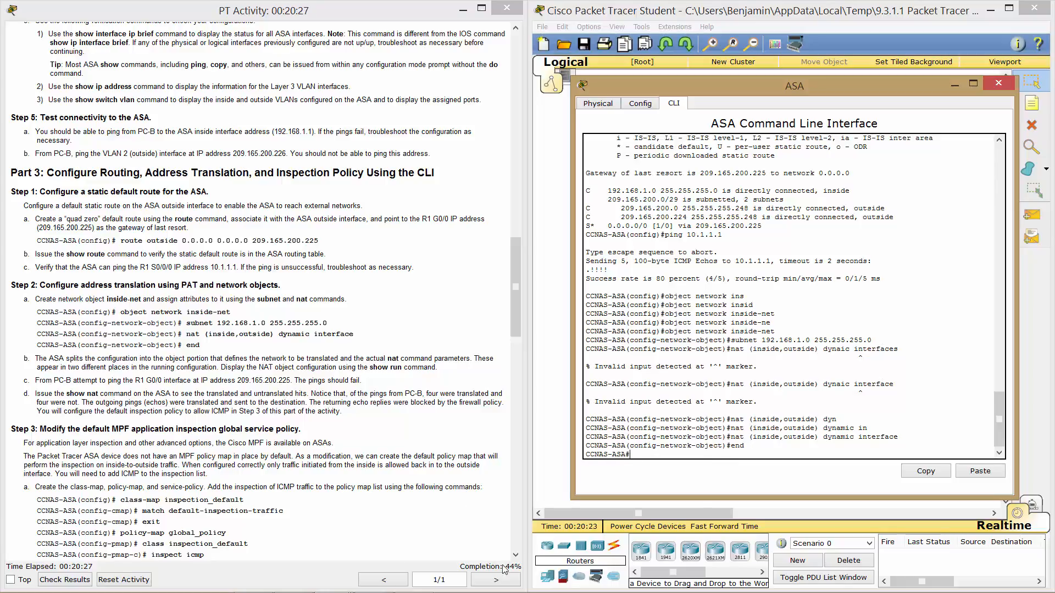
pyautogui.click(409, 442)
pyautogui.scroll(-5, 408, 442)
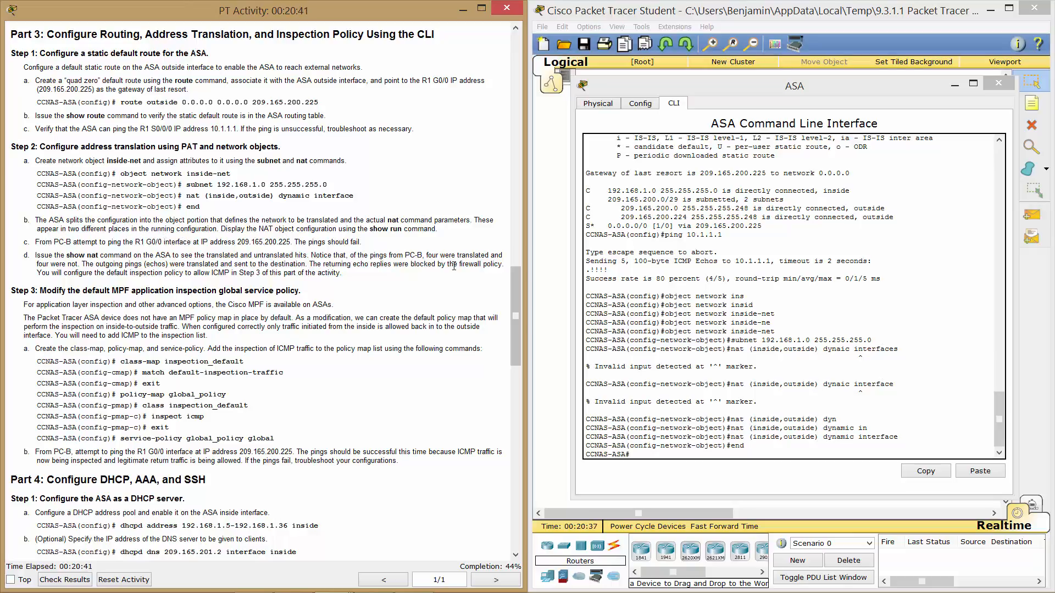
# Run show run and scroll through the output to find the inside-net subnet and NAT entries.
pyautogui.click(649, 419)
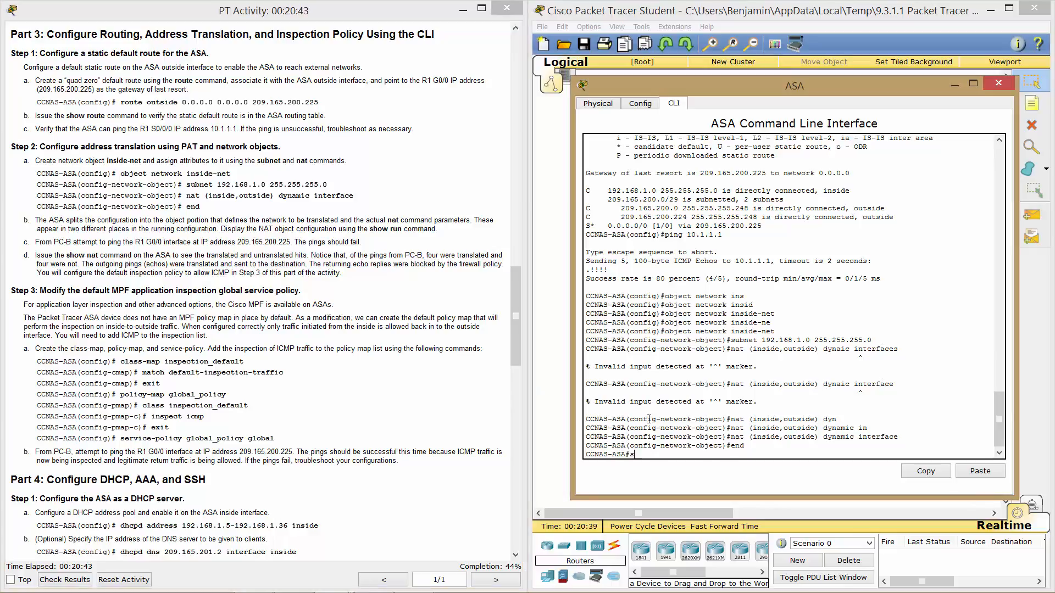
pyautogui.write('show run')
pyautogui.press('Return')
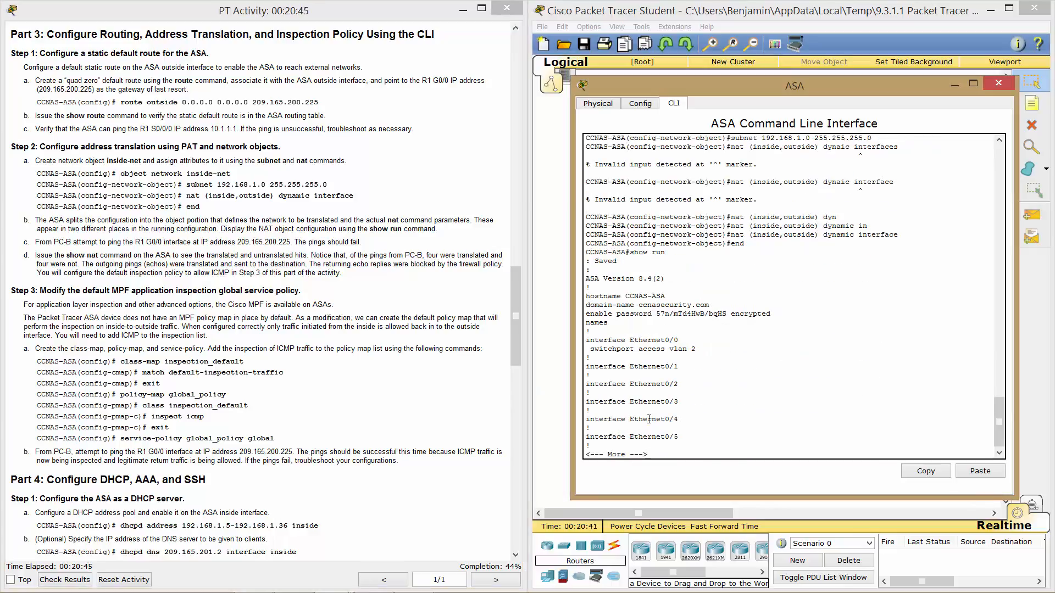
pyautogui.press('space')
pyautogui.press('space')
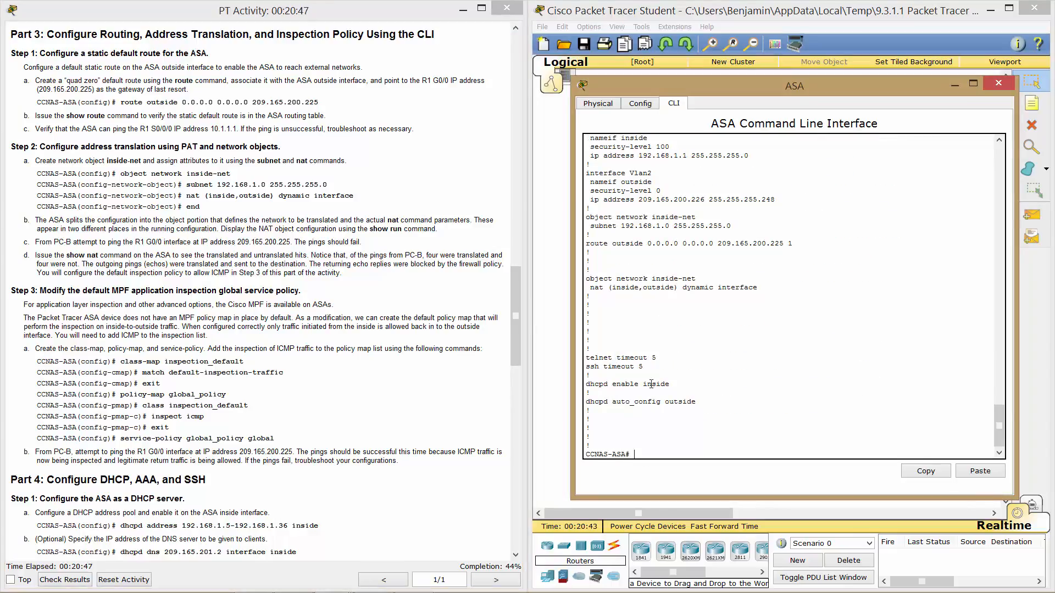
pyautogui.scroll(2, 653, 345)
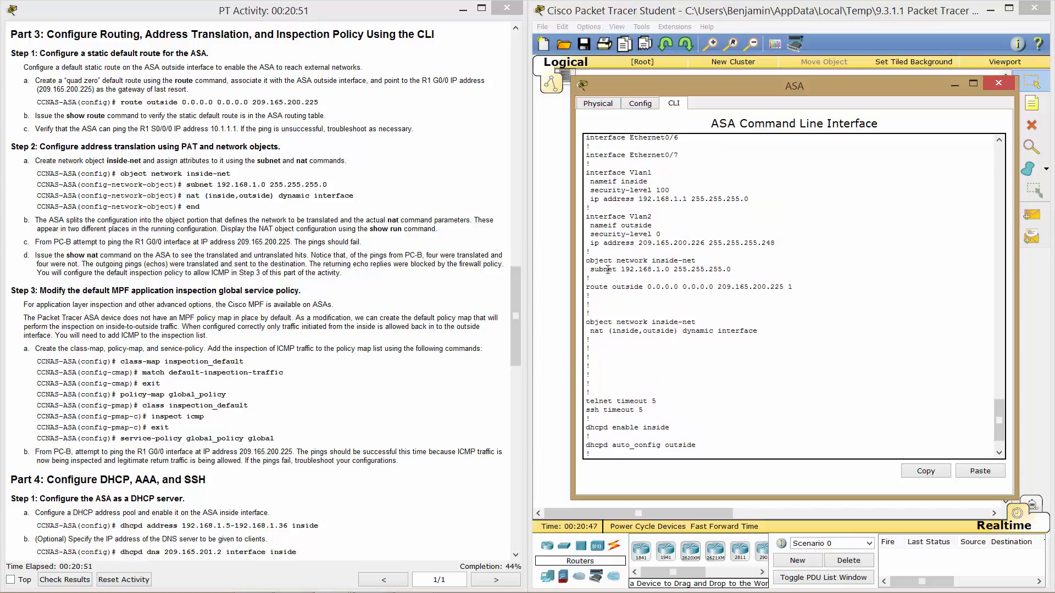
pyautogui.scroll(1, 668, 297)
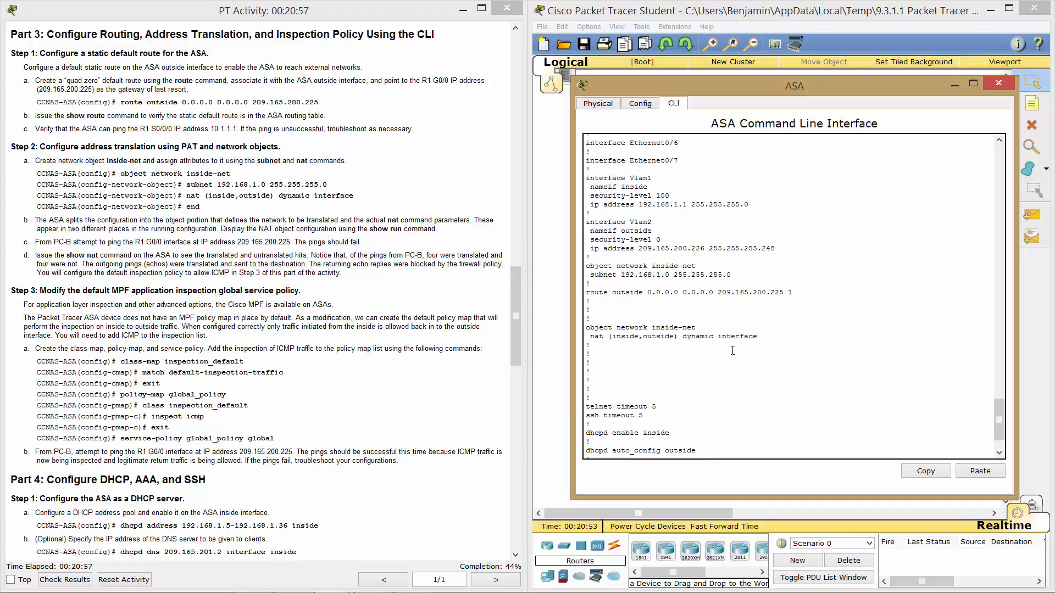
pyautogui.scroll(-2, 732, 350)
pyautogui.scroll(12, 733, 351)
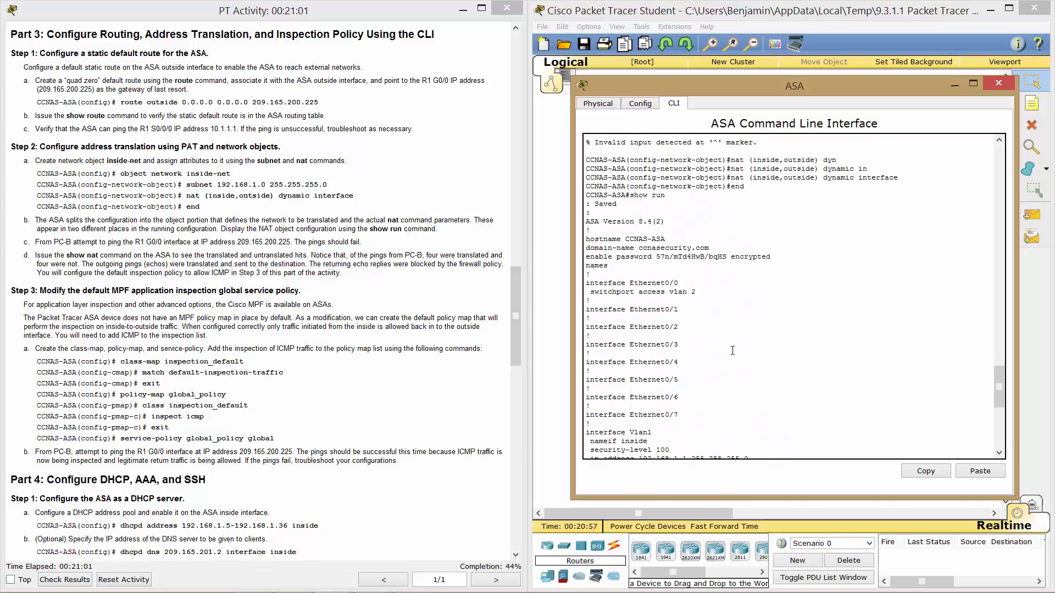
pyautogui.scroll(2, 732, 350)
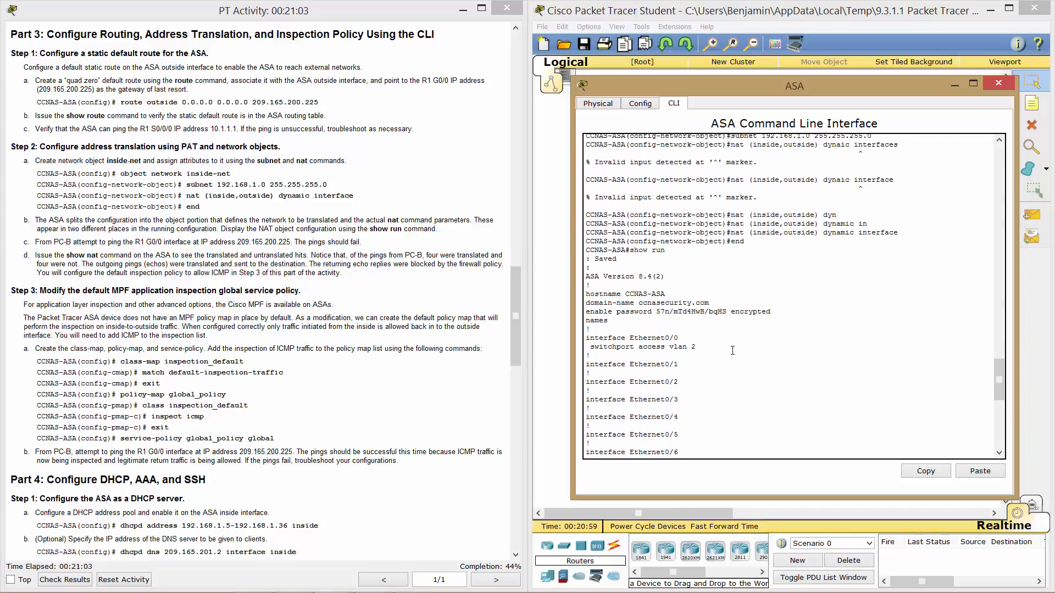
pyautogui.scroll(-14, 732, 350)
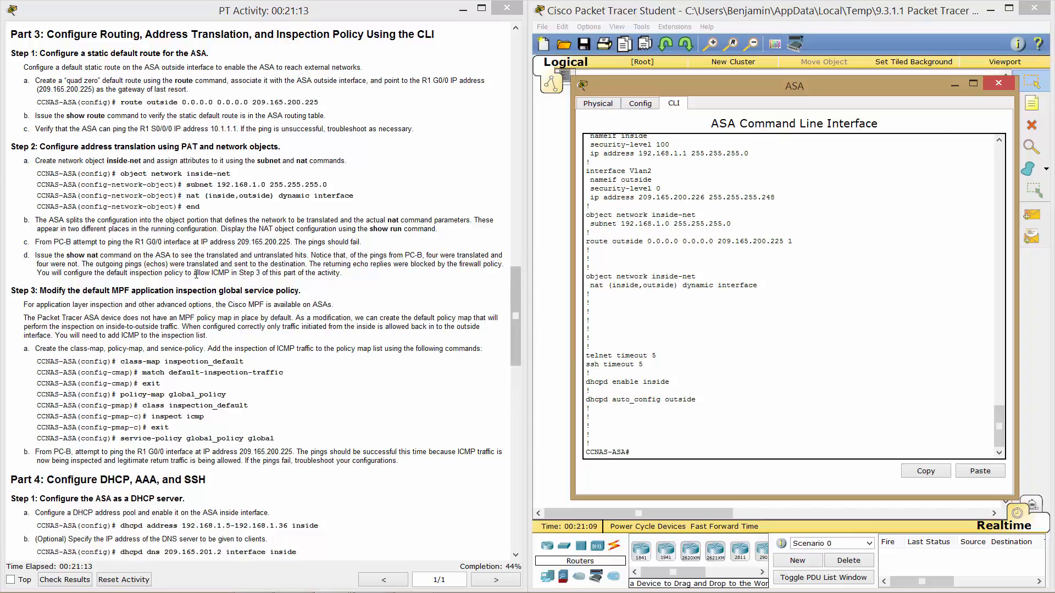
# Open PC-B's Command Prompt from the network topology.
pyautogui.click(752, 12)
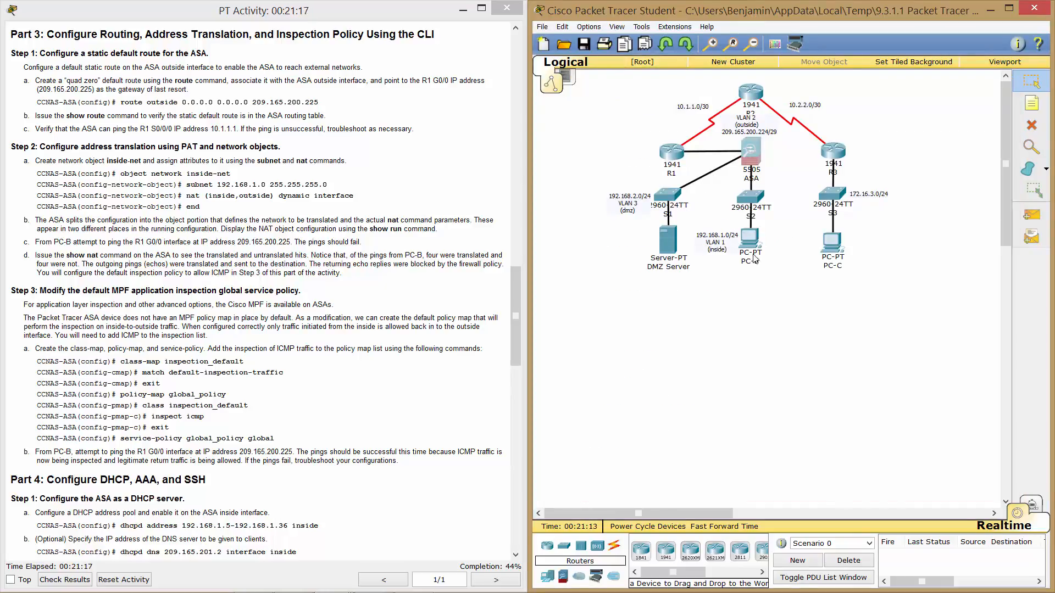
pyautogui.click(746, 238)
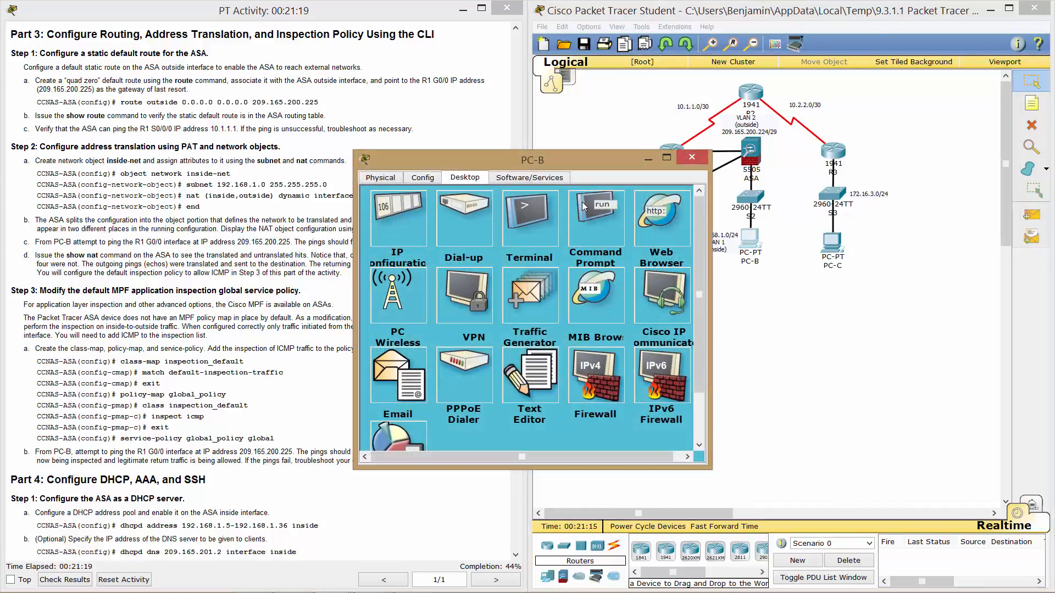
pyautogui.click(584, 203)
pyautogui.moveTo(566, 159); pyautogui.dragTo(713, 148)
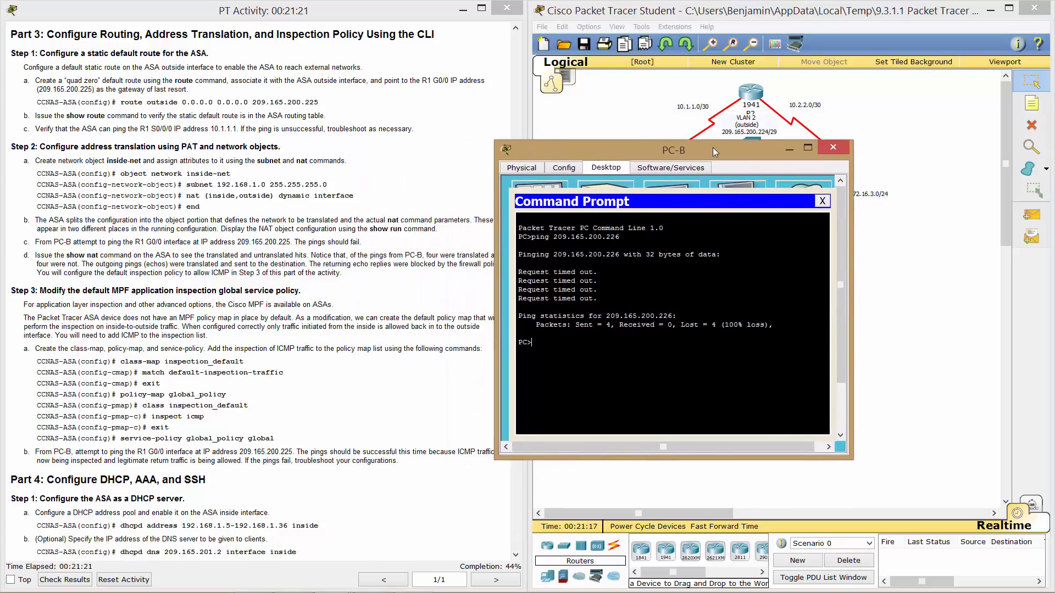
# Ping 209.165.200.225 from PC-B, which times out, then return to the topology view.
pyautogui.write('2')
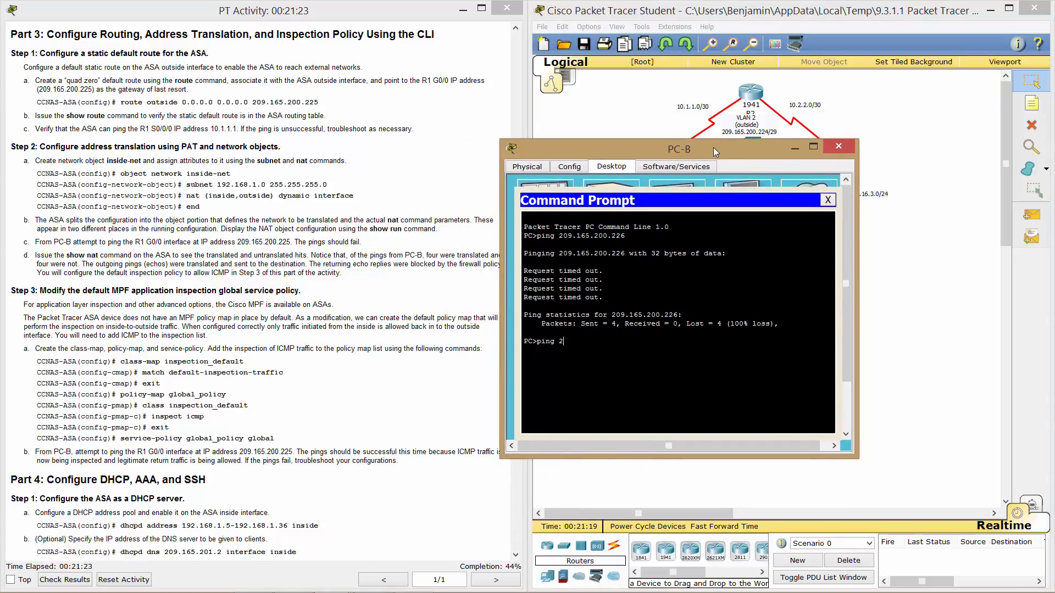
pyautogui.write('09.165.20.22')
pyautogui.press('BackSpace')
pyautogui.write('5')
pyautogui.press('Return')
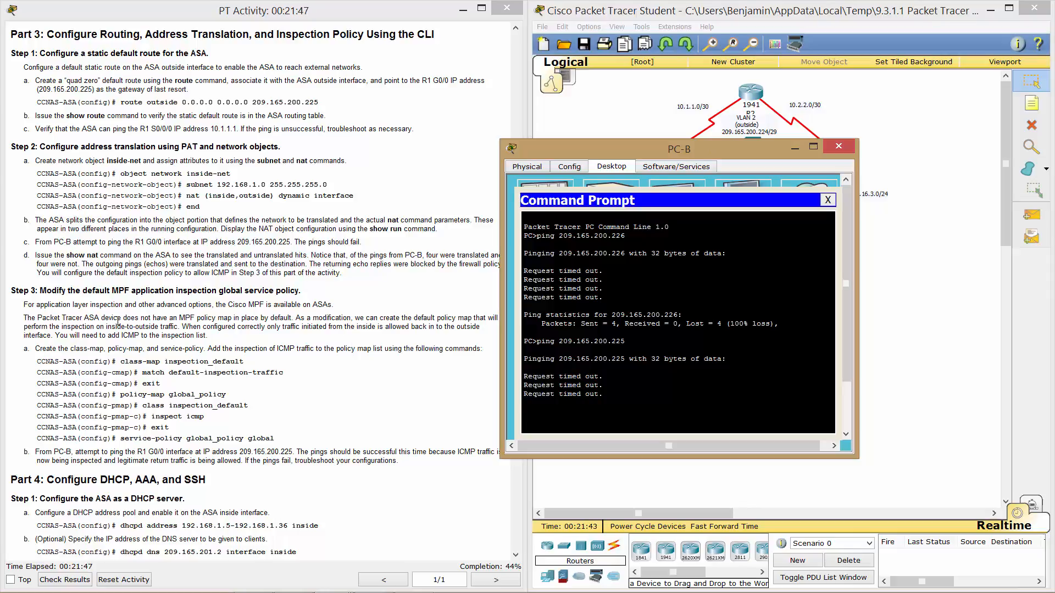
pyautogui.click(99, 279)
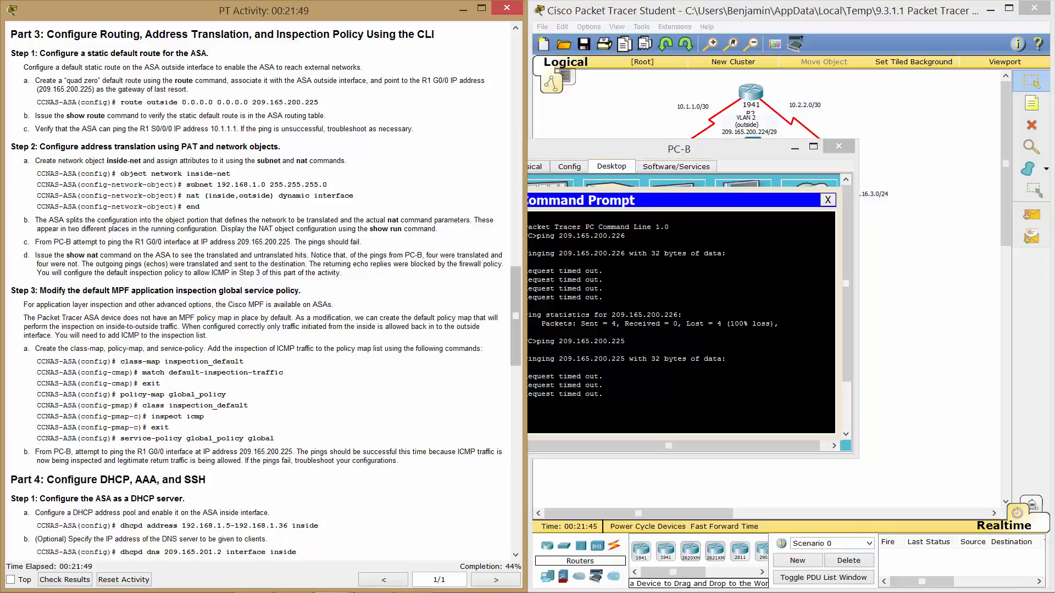
pyautogui.click(911, 325)
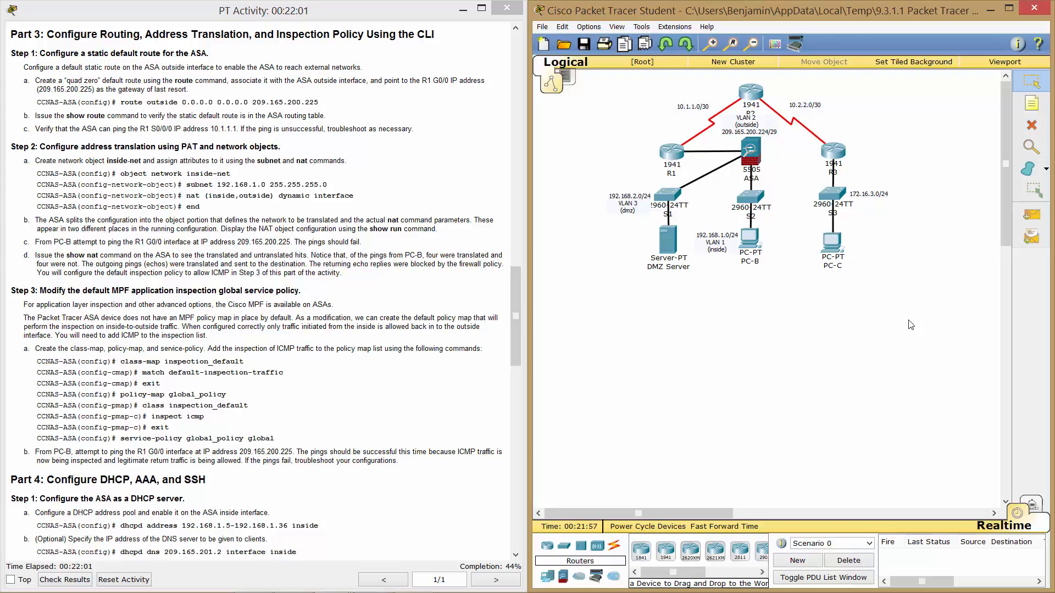
# Run 'show nat' in the ASA's command line.
pyautogui.click(751, 147)
pyautogui.write('sho')
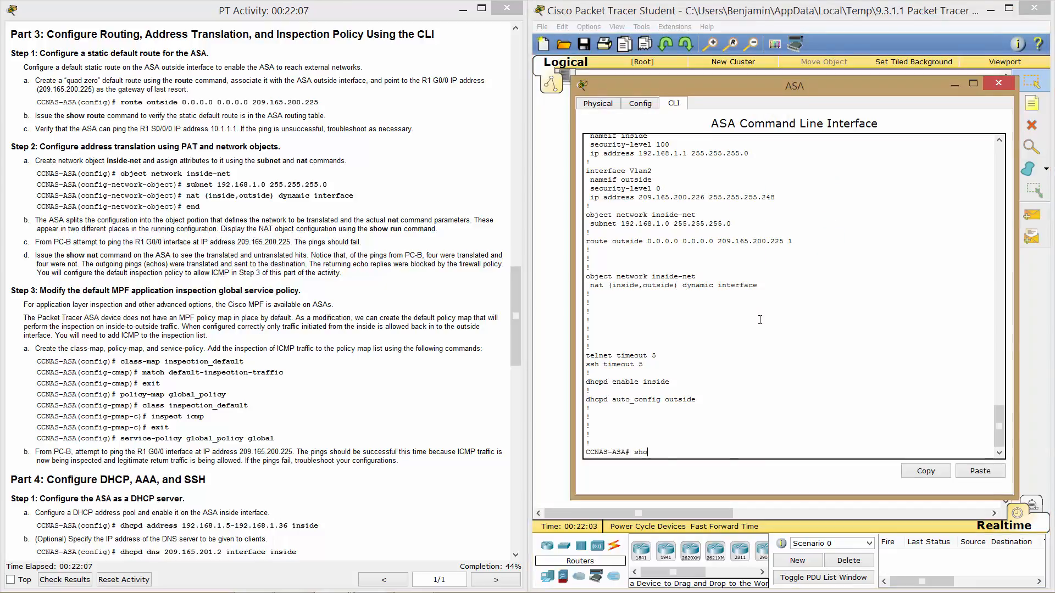
pyautogui.write('w nat')
pyautogui.press('Return')
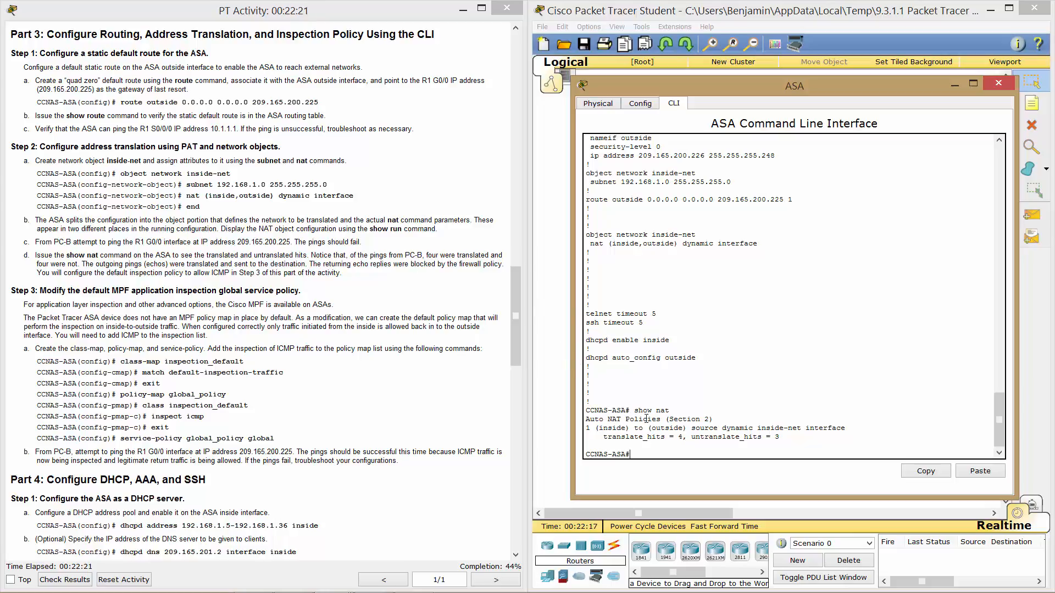
# Highlight inside-net's 4 translate and 3 untranslate hits, then scroll the instructions to Part 4.
pyautogui.moveTo(687, 437); pyautogui.dragTo(663, 444)
pyautogui.click(663, 443)
pyautogui.moveTo(780, 437); pyautogui.dragTo(674, 439)
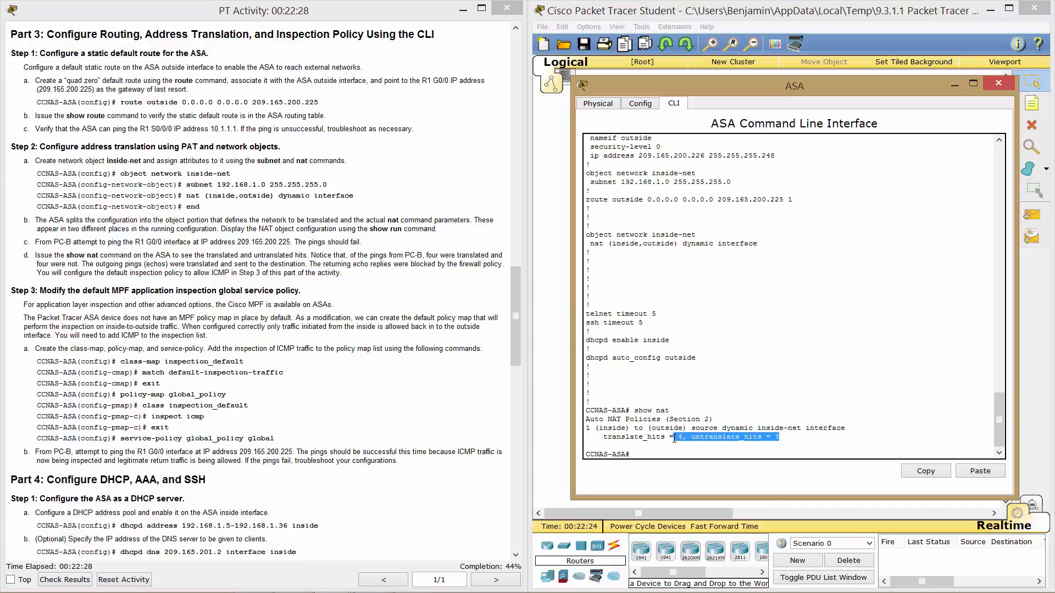
pyautogui.click(738, 418)
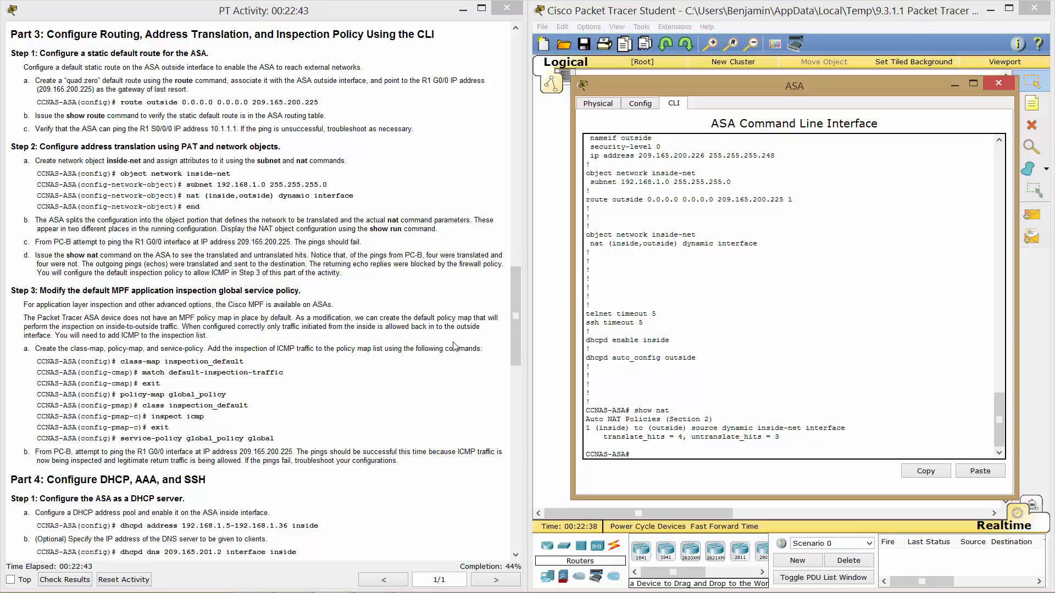
pyautogui.click(519, 339)
pyautogui.moveTo(519, 339); pyautogui.dragTo(525, 391)
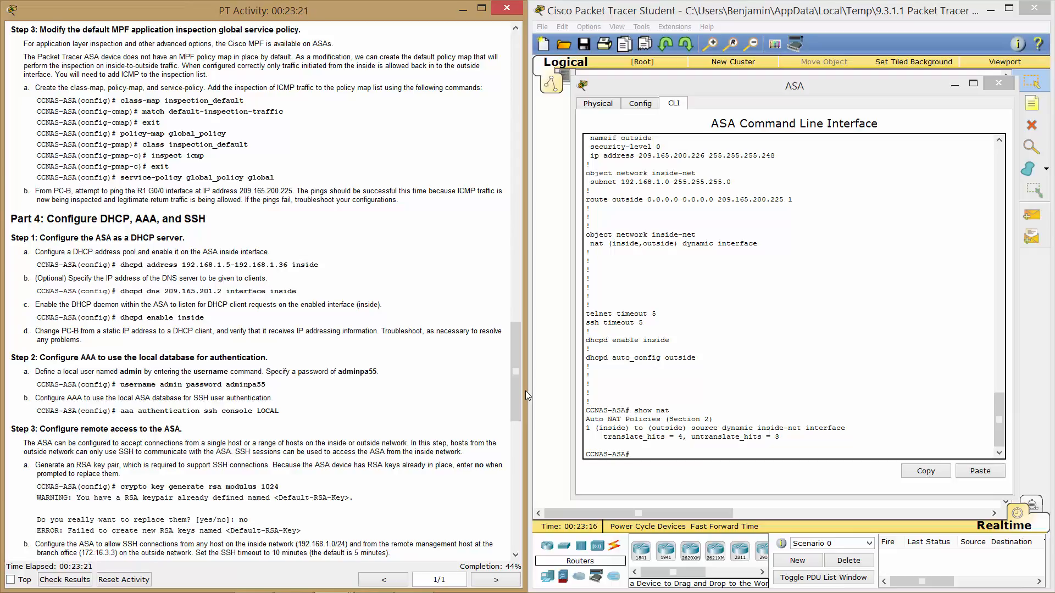
# Drop a partial class-map command in the ASA CLI and enter global configuration mode with conf t.
pyautogui.click(687, 452)
pyautogui.write('clas')
pyautogui.press('Tab')
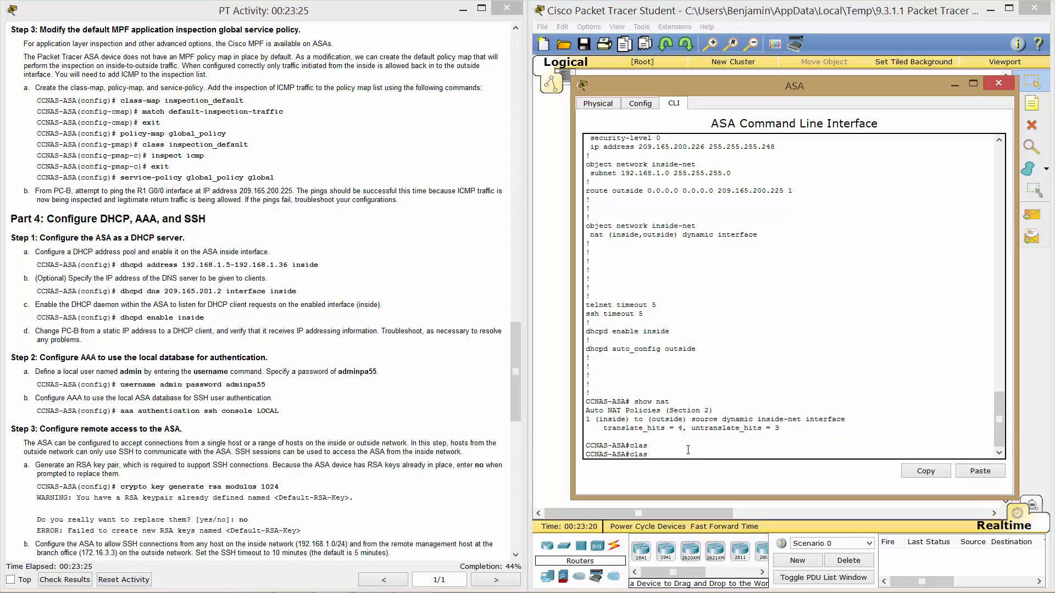
pyautogui.write('s-map')
pyautogui.press('Tab')
pyautogui.write('?')
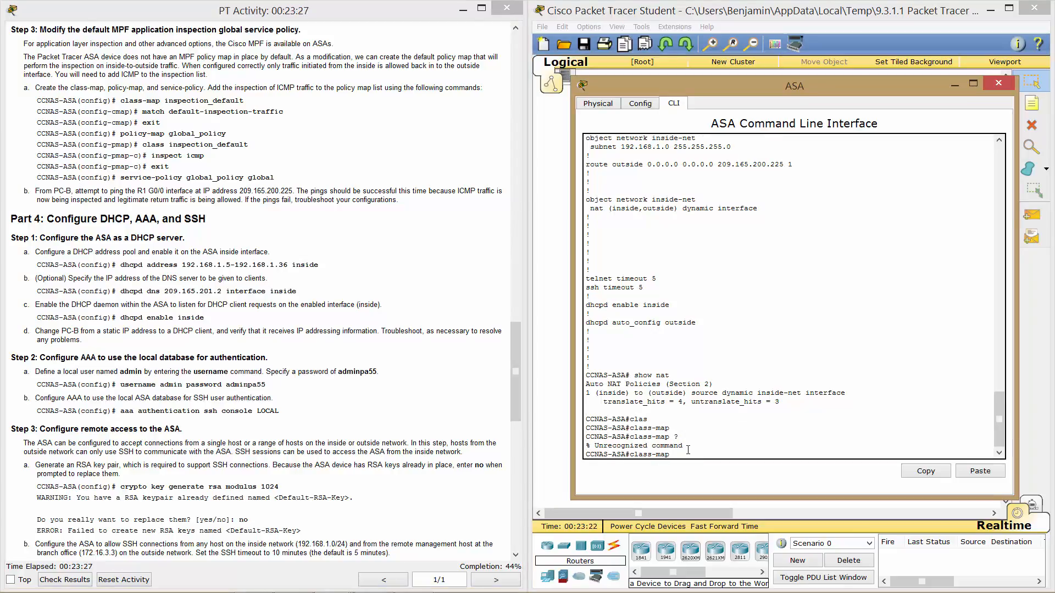
pyautogui.press('BackSpace')
pyautogui.press('BackSpace')
pyautogui.press('BackSpace')
pyautogui.press('BackSpace')
pyautogui.press('BackSpace')
pyautogui.press('BackSpace')
pyautogui.press('BackSpace')
pyautogui.press('BackSpace')
pyautogui.write('conf t')
pyautogui.press('Return')
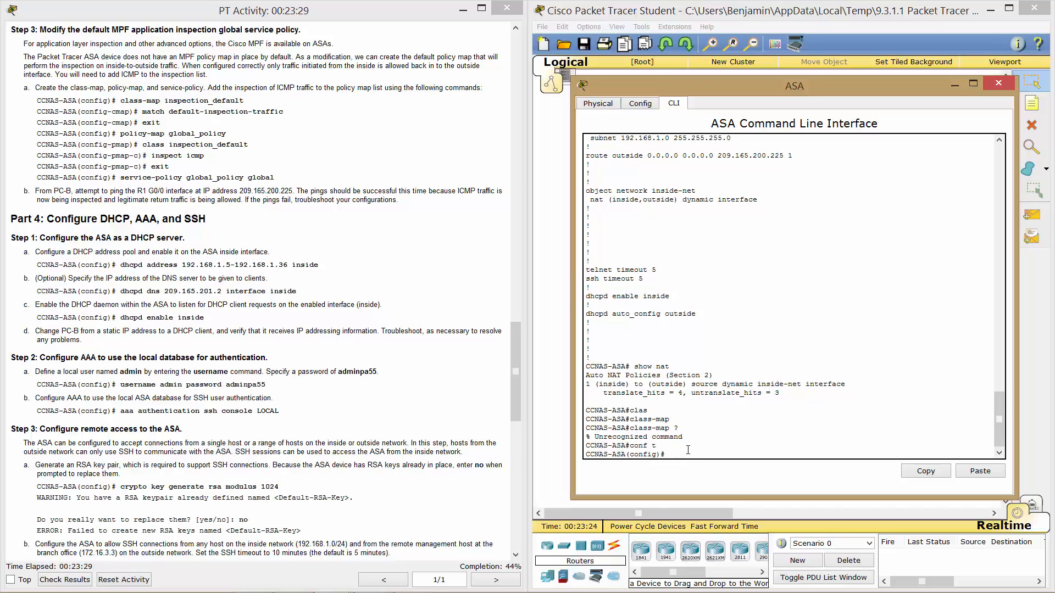
# Create the class map inspection_default.
pyautogui.write('class')
pyautogui.press('Tab')
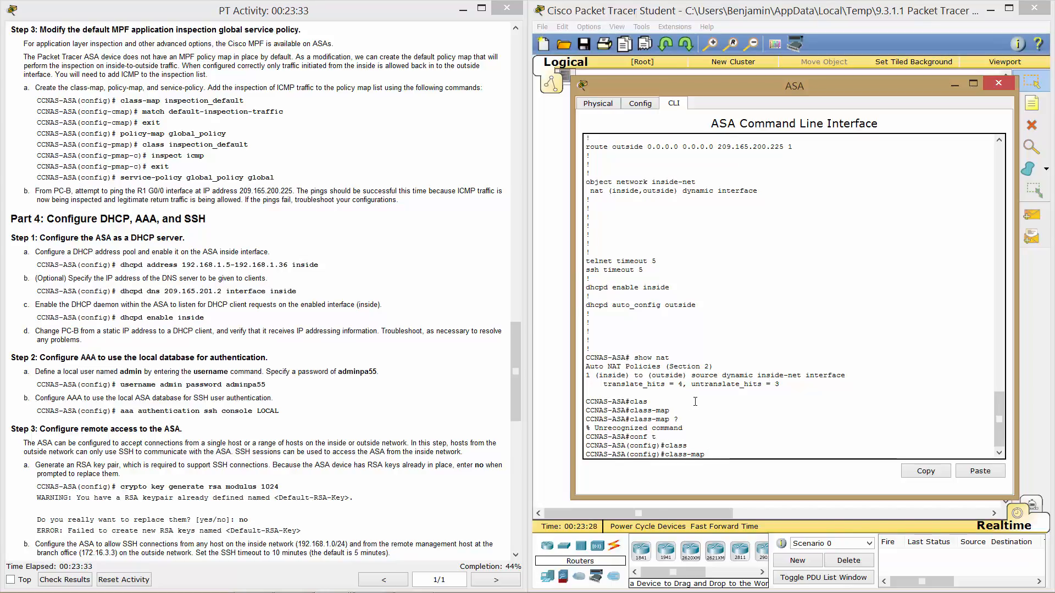
pyautogui.write('ins')
pyautogui.press('Tab')
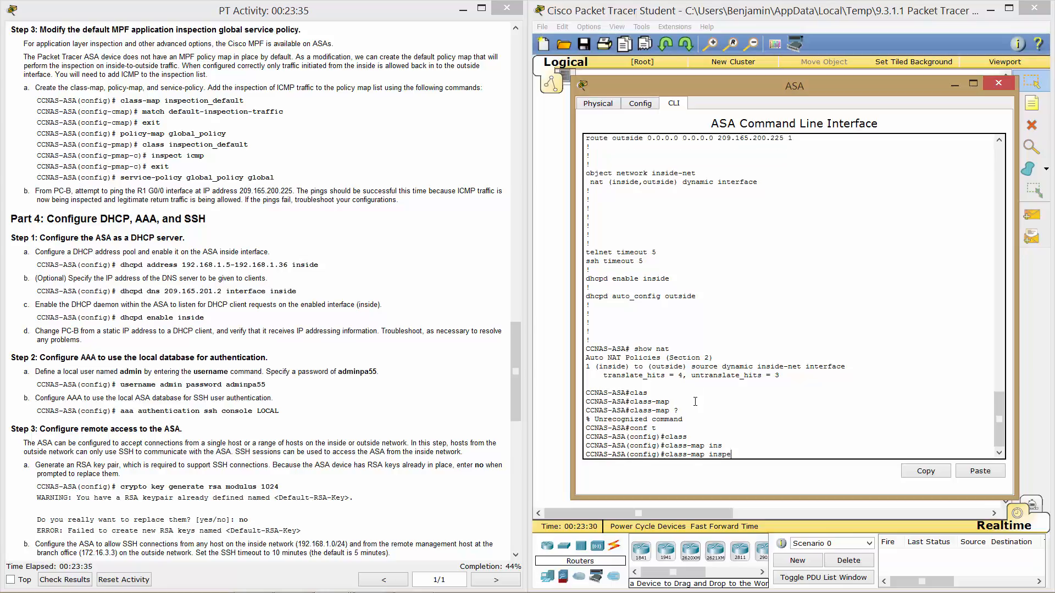
pyautogui.write('pec')
pyautogui.press('Tab')
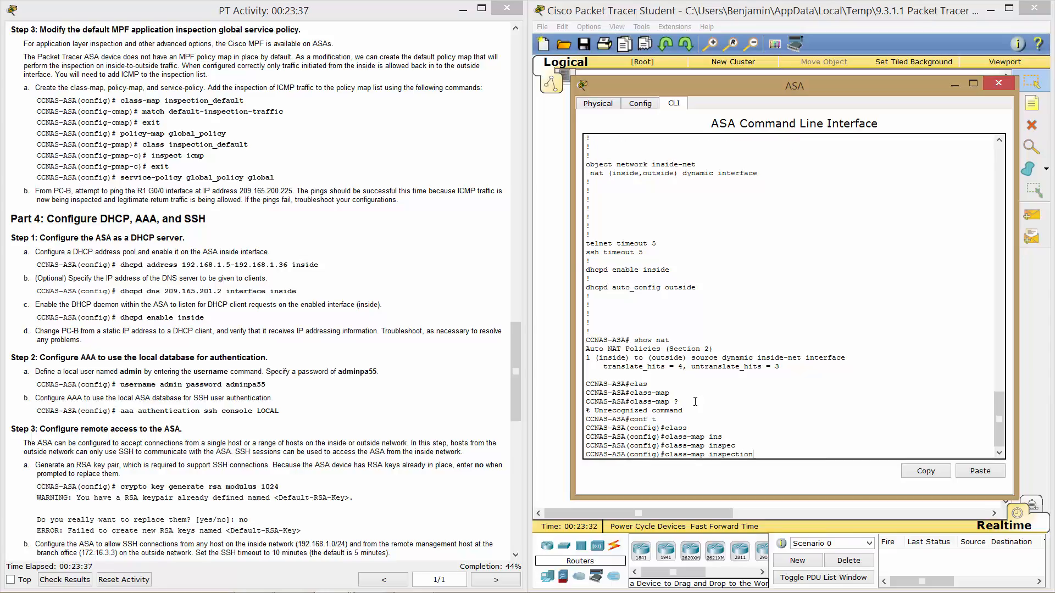
pyautogui.write('_de')
pyautogui.press('Tab')
pyautogui.write('fault')
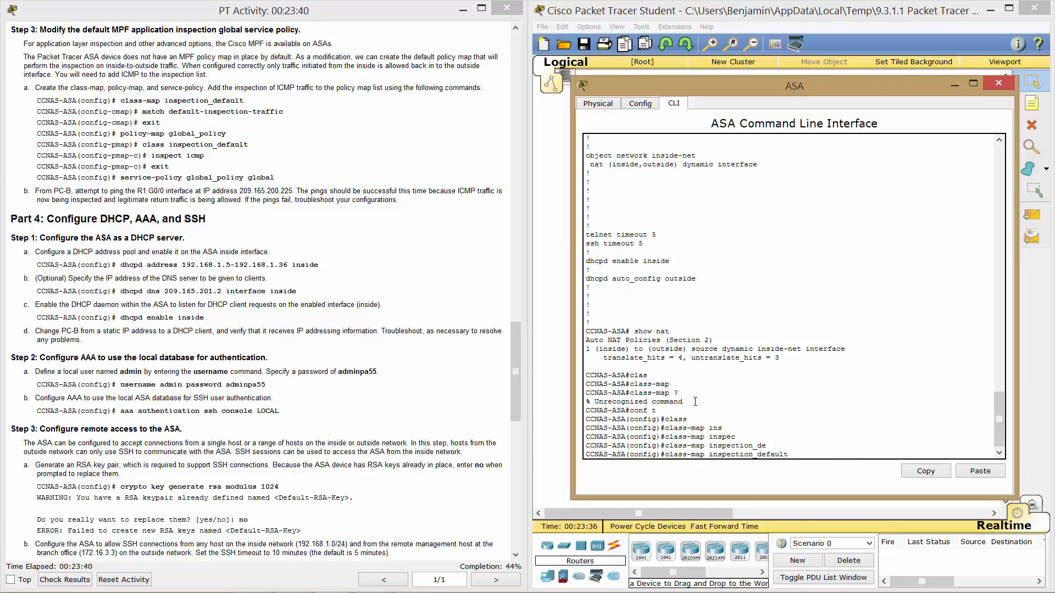
pyautogui.press('Return')
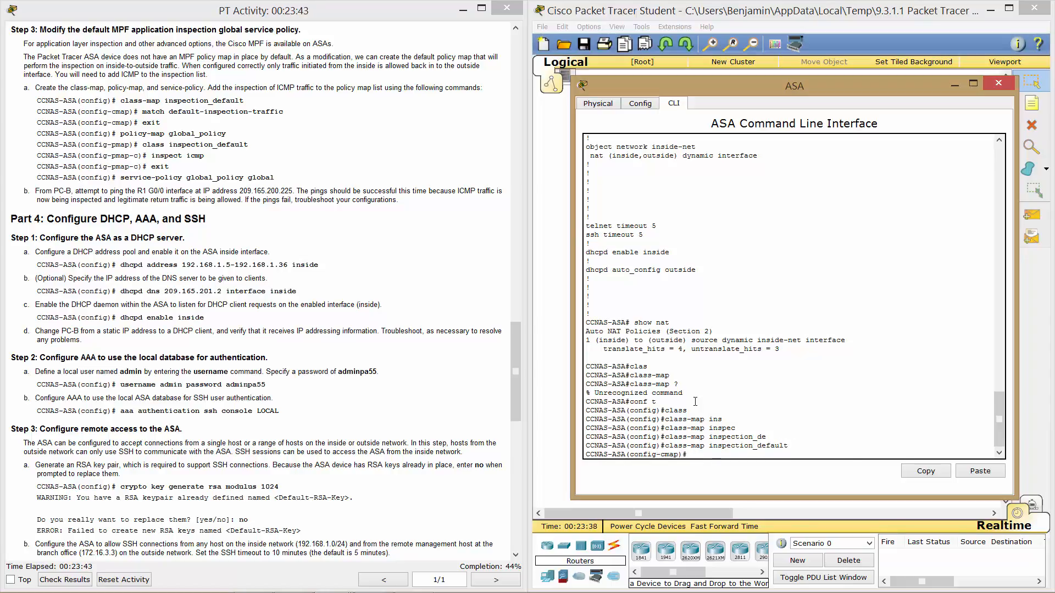
# Make inspection_default match default-inspection-traffic, exit, and begin a policy-map command.
pyautogui.write('mat')
pyautogui.press('Tab')
pyautogui.write('d')
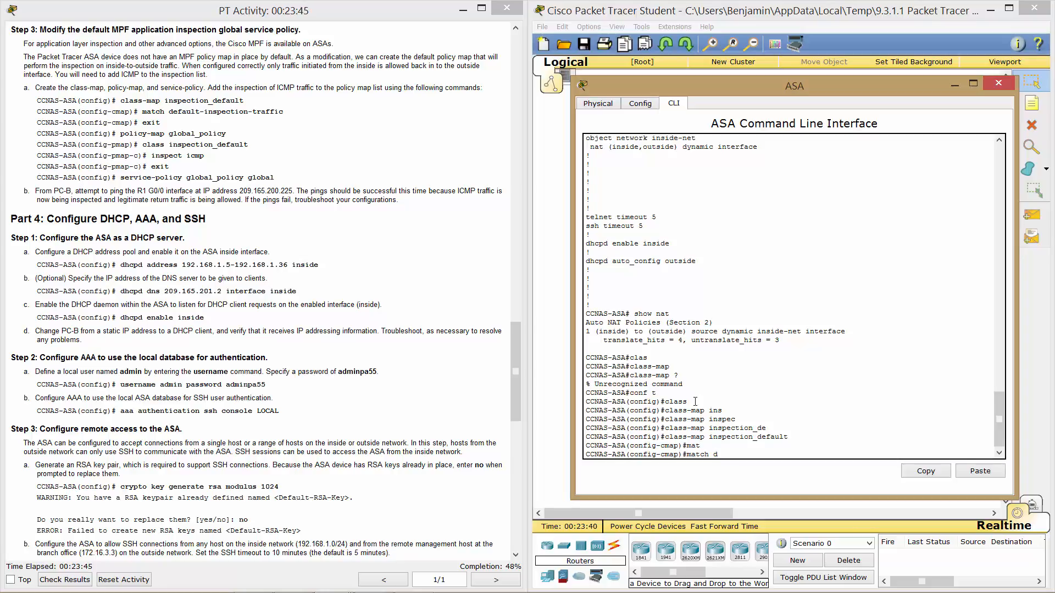
pyautogui.write('ef')
pyautogui.press('Tab')
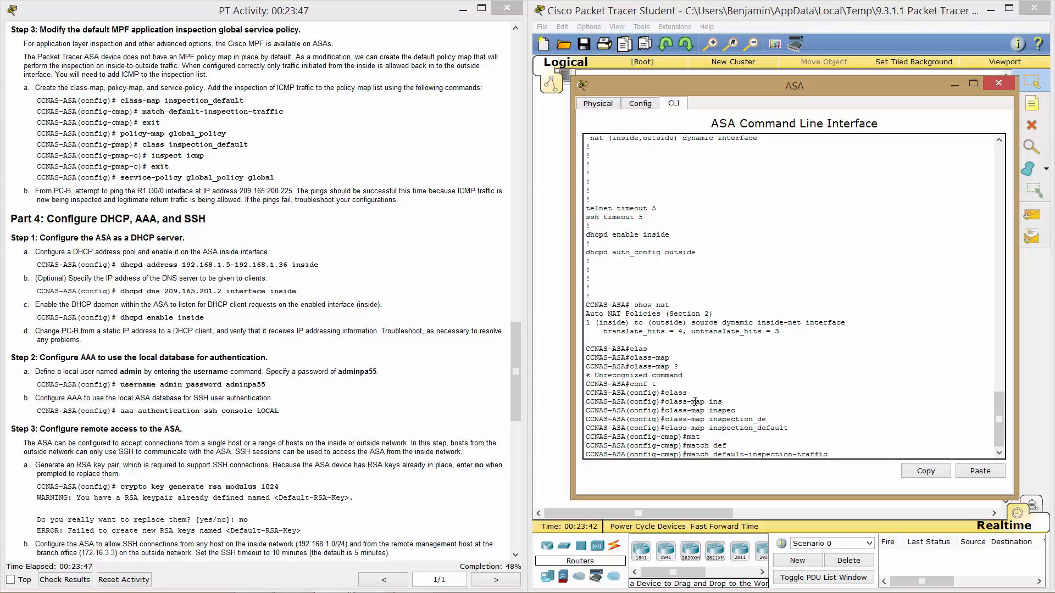
pyautogui.press('Return')
pyautogui.write('exit')
pyautogui.press('Return')
pyautogui.write('pol')
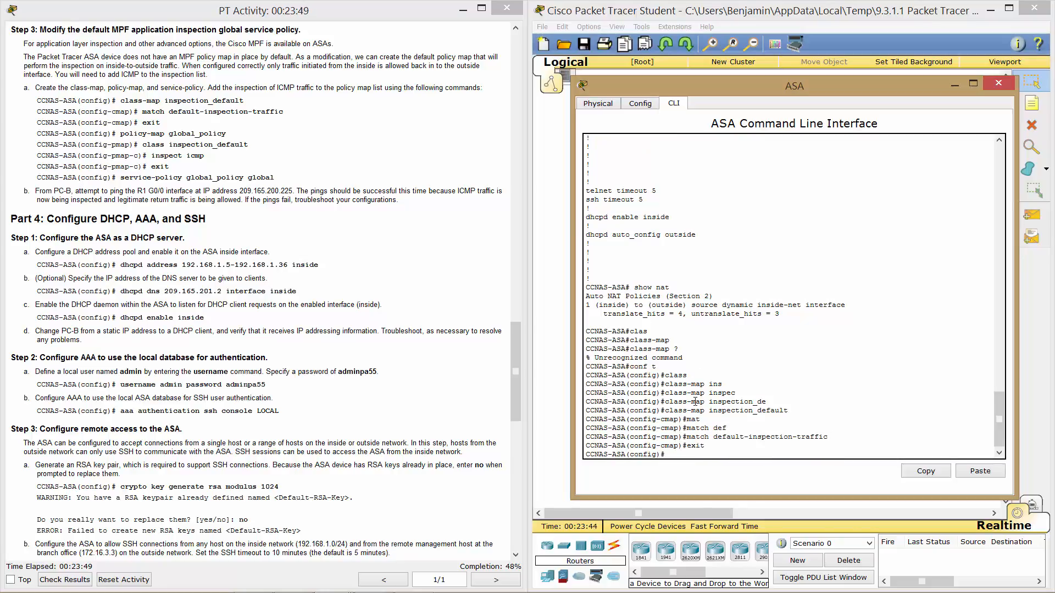
pyautogui.write('i')
pyautogui.press('Tab')
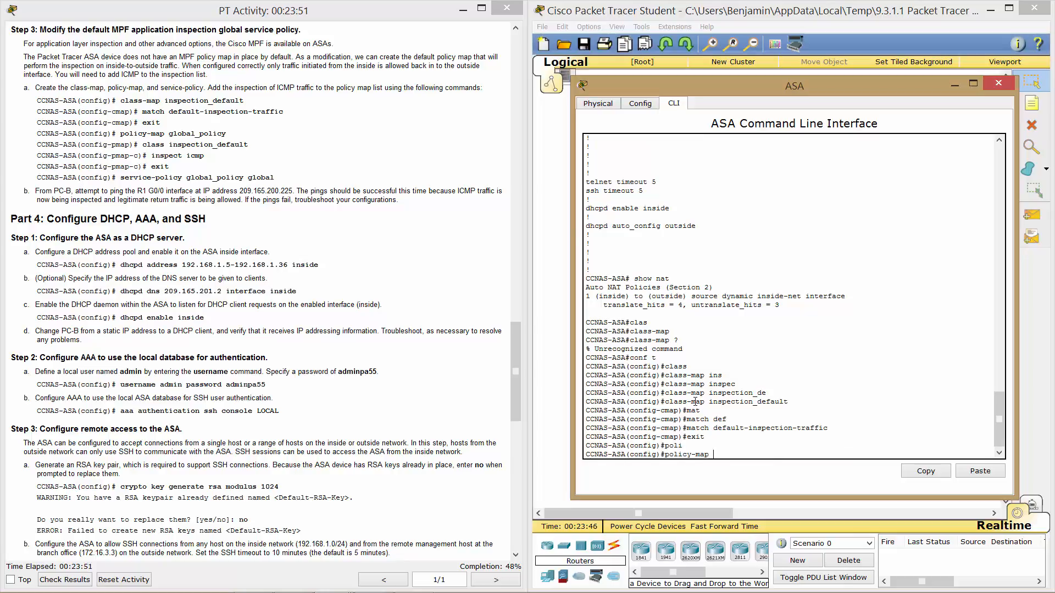
# Create policy map global_policy and add the inspection_default class to it.
pyautogui.write('glob')
pyautogui.press('Tab')
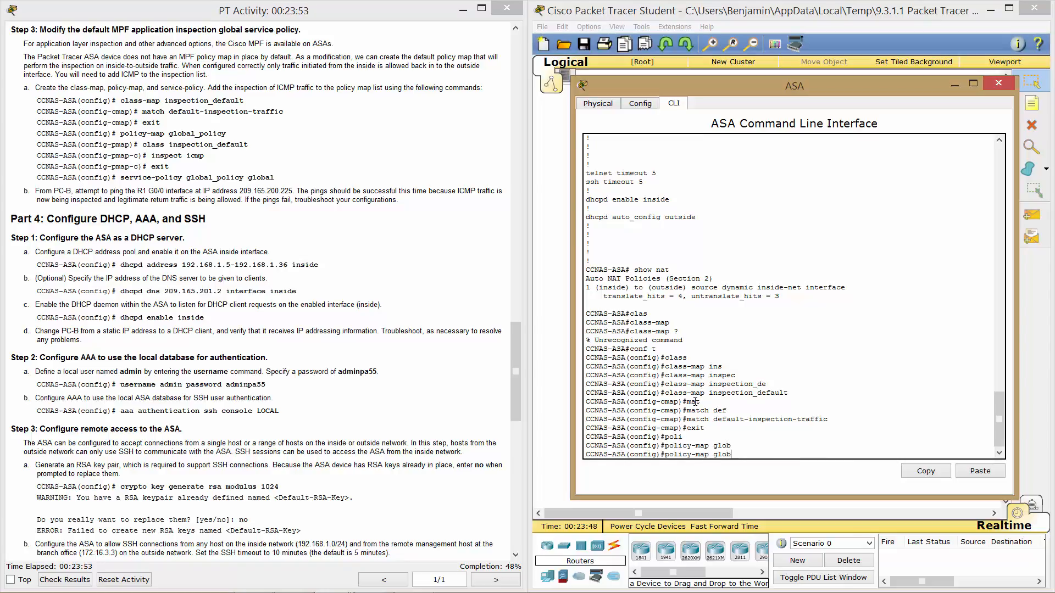
pyautogui.write('al ')
pyautogui.write('policy')
pyautogui.press('Return')
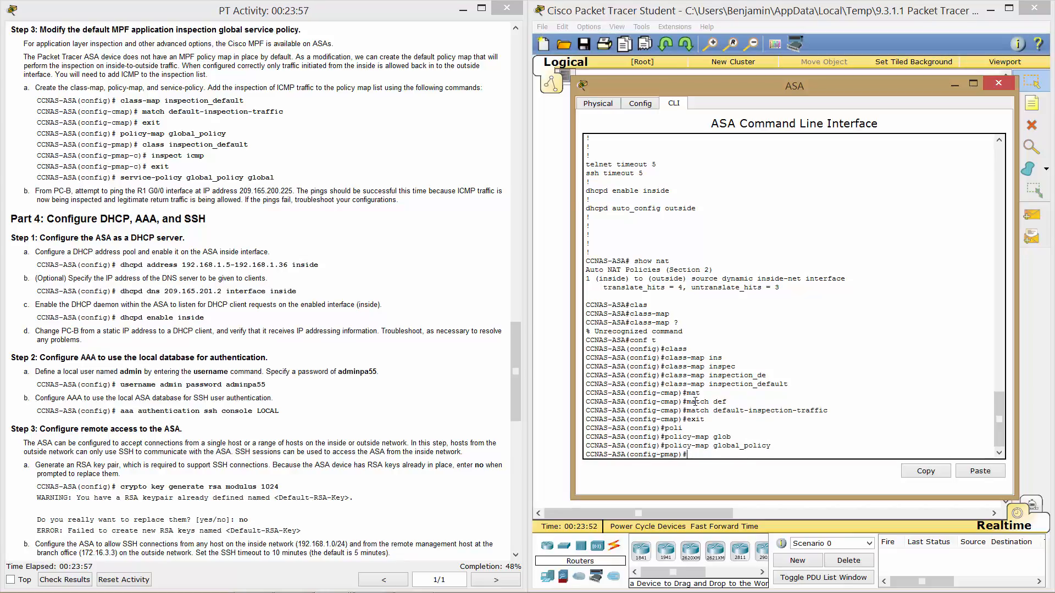
pyautogui.write('class inst')
pyautogui.press('Tab')
pyautogui.press('BackSpace')
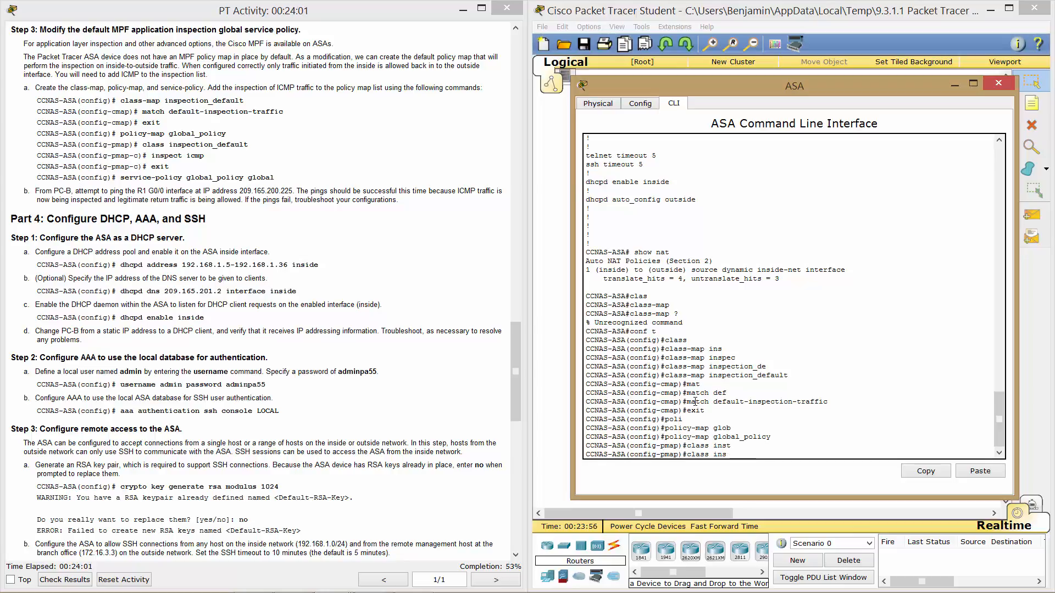
pyautogui.press('Tab')
pyautogui.write('p')
pyautogui.press('Tab')
pyautogui.write('ec')
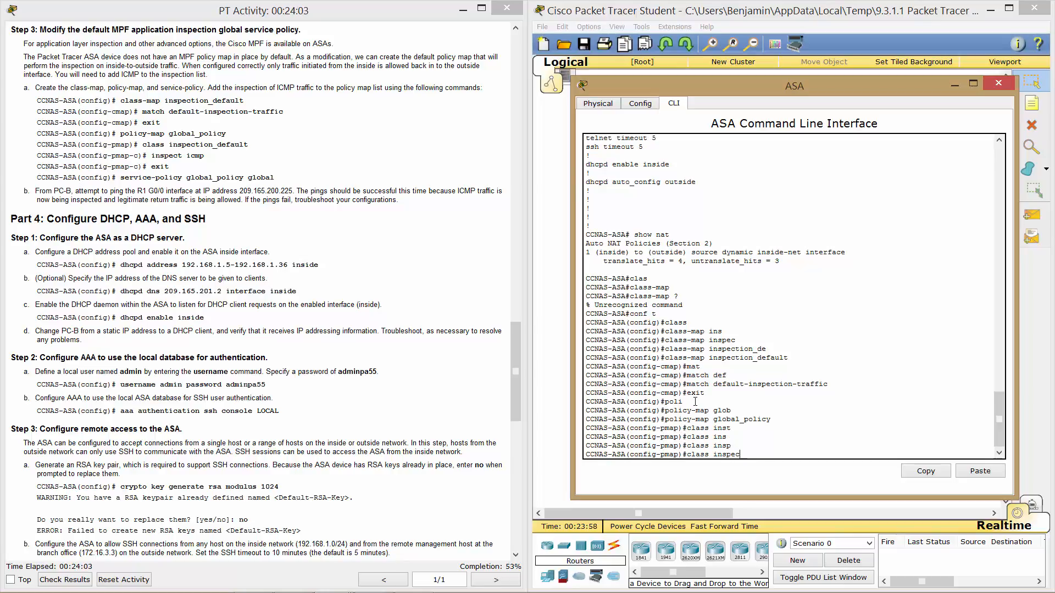
pyautogui.write('tion default')
pyautogui.press('Return')
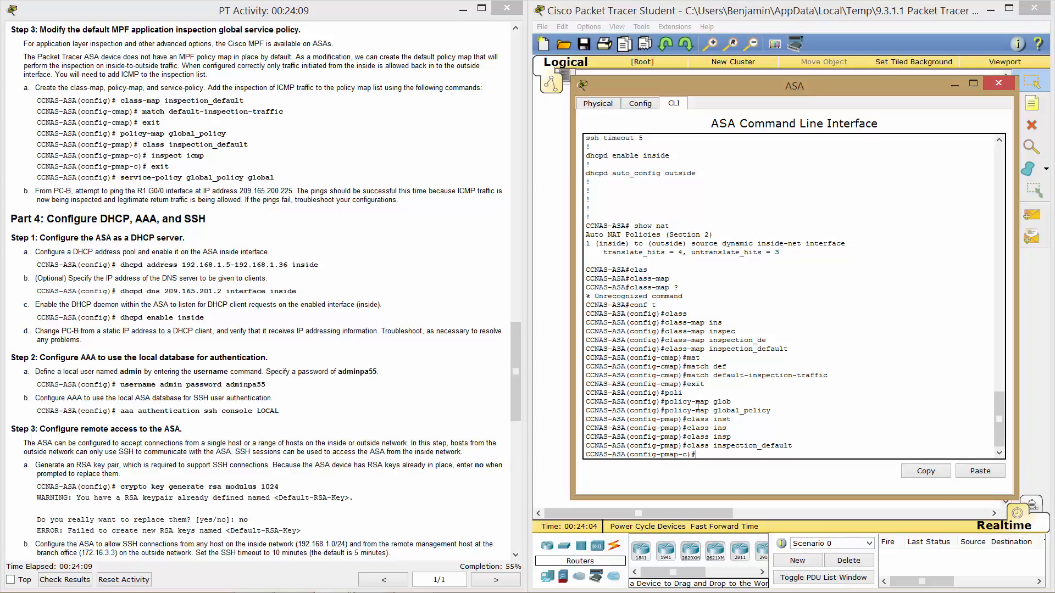
# Enable inspect icmp for the inspection_default class and exit.
pyautogui.write('inspect icmp')
pyautogui.press('Return')
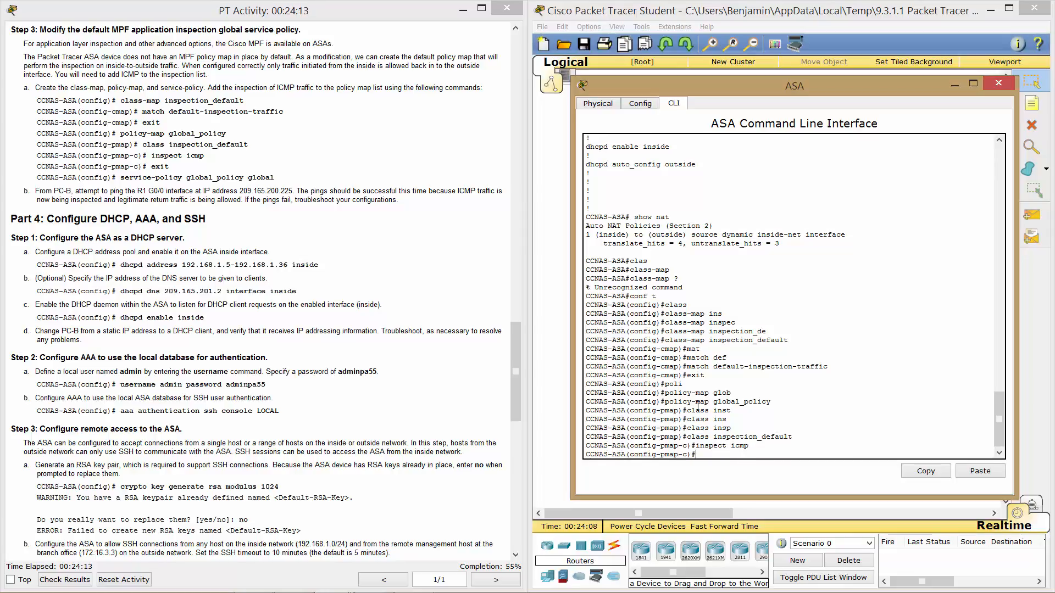
pyautogui.write('exit')
pyautogui.press('Return')
# Apply global_policy to the whole ASA with service-policy global_policy global.
pyautogui.write('s')
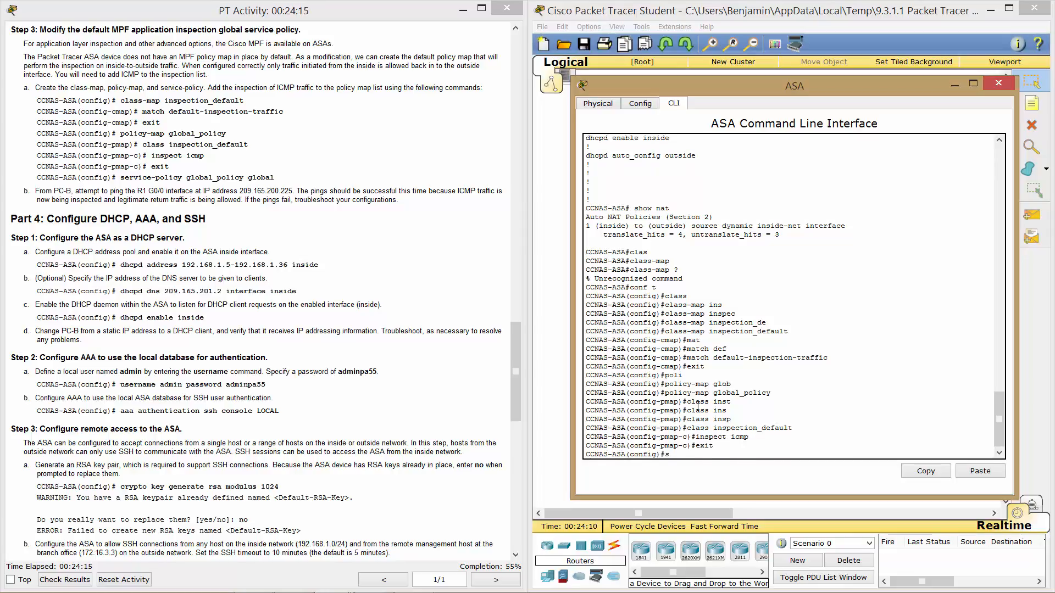
pyautogui.write('revce')
pyautogui.press('BackSpace')
pyautogui.press('BackSpace')
pyautogui.press('BackSpace')
pyautogui.press('BackSpace')
pyautogui.write('rvice')
pyautogui.press('Tab')
pyautogui.write('global ')
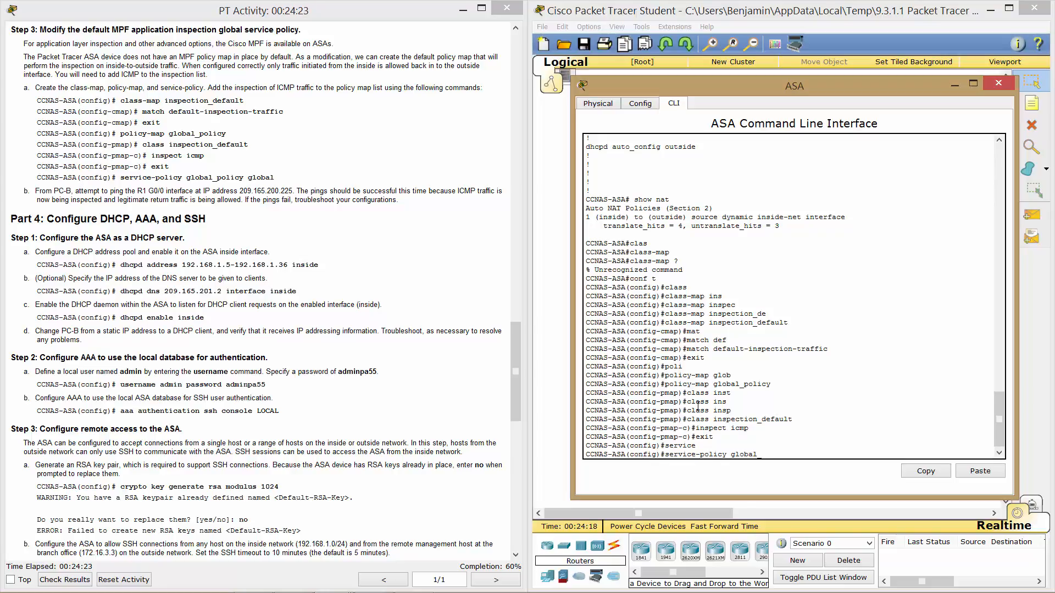
pyautogui.write('policy glo')
pyautogui.press('Tab')
pyautogui.press('Return')
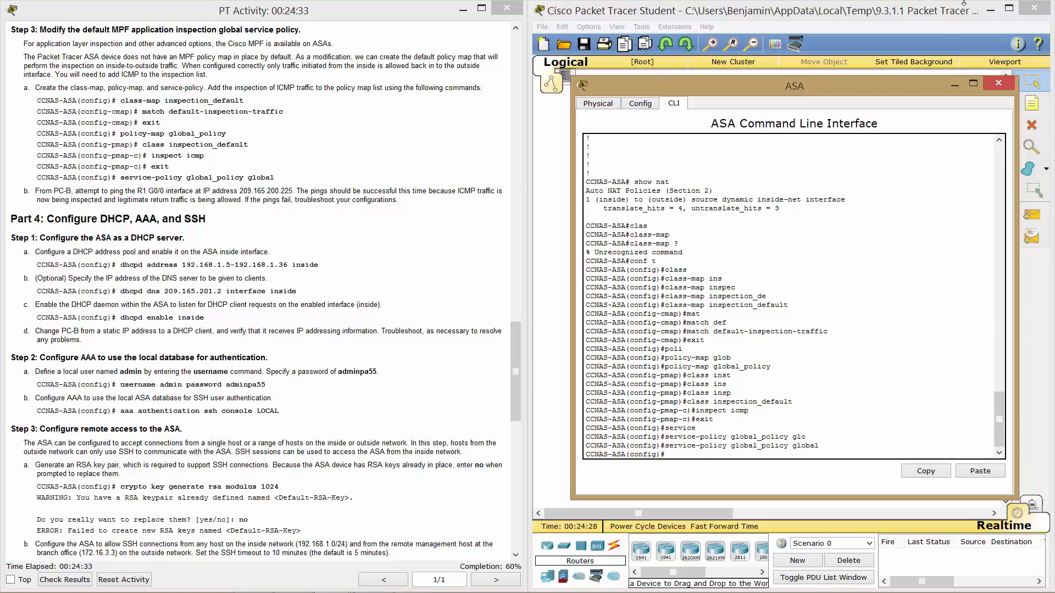
# Rerun PC-B's ping to 209.165.200.225, which now gets 4 of 4 replies.
pyautogui.click(901, 12)
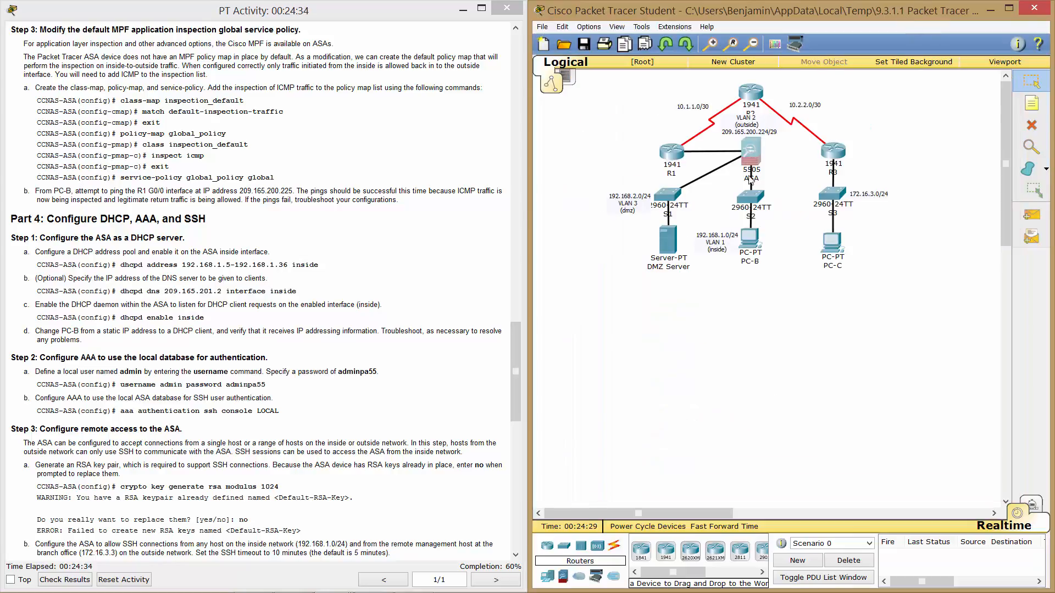
pyautogui.click(754, 243)
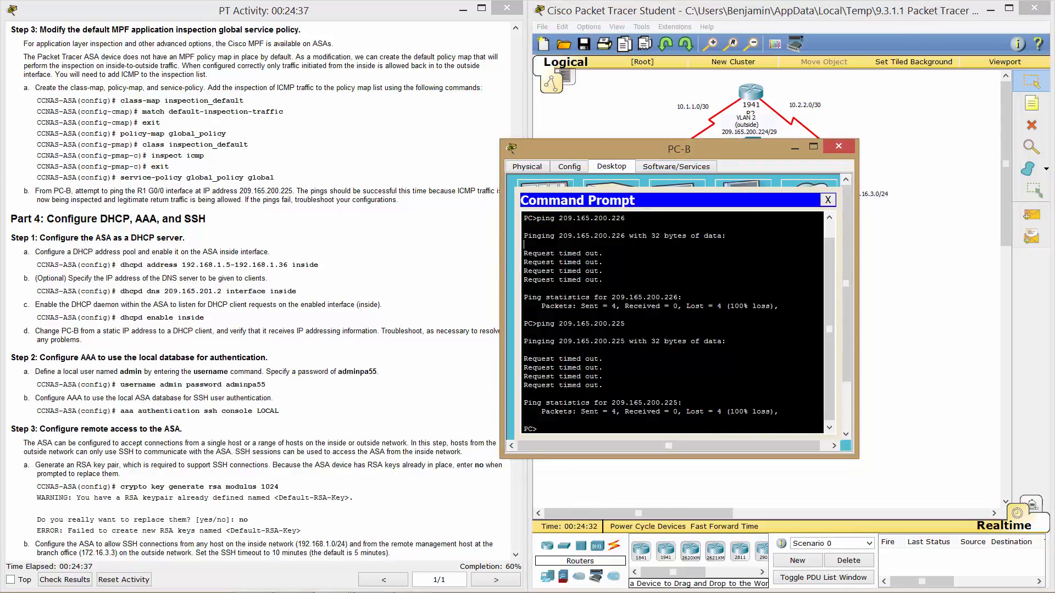
pyautogui.press('Up')
pyautogui.press('Return')
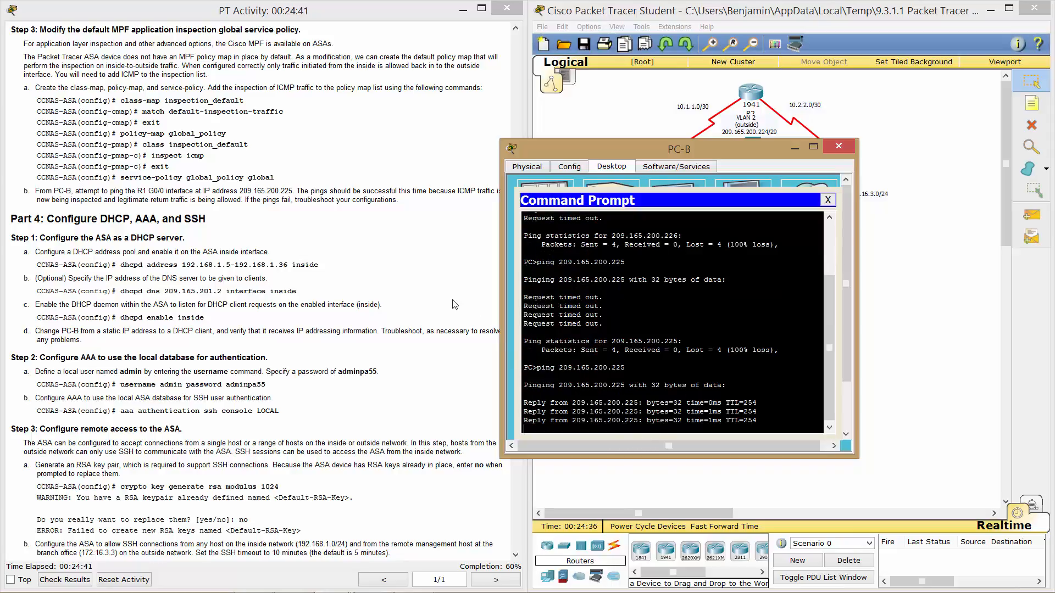
# Return to the topology and scroll the lab instructions down to Part 5.
pyautogui.click(921, 422)
pyautogui.click(400, 317)
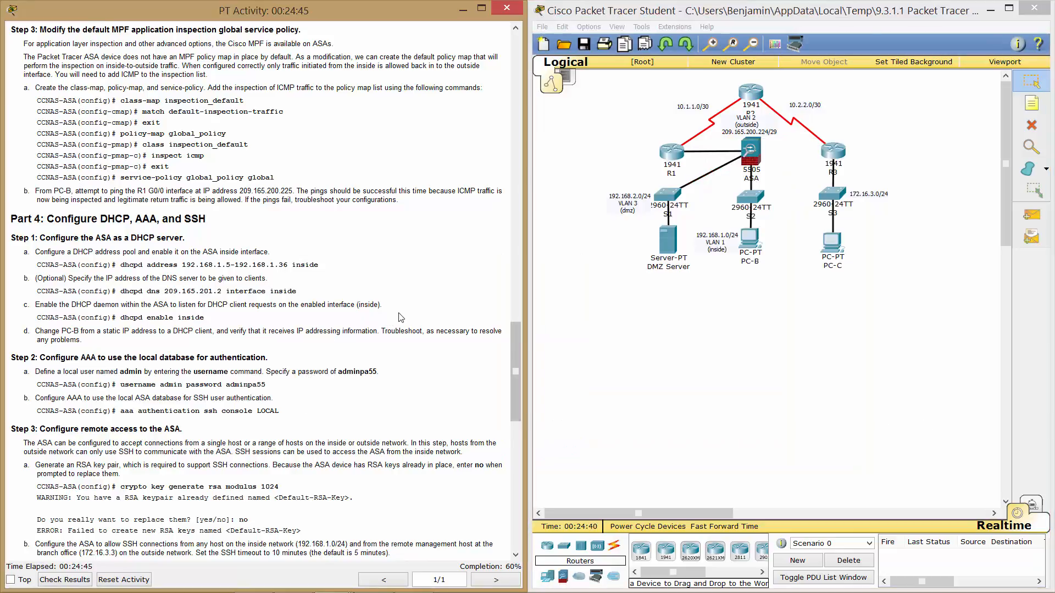
pyautogui.scroll(-5, 401, 317)
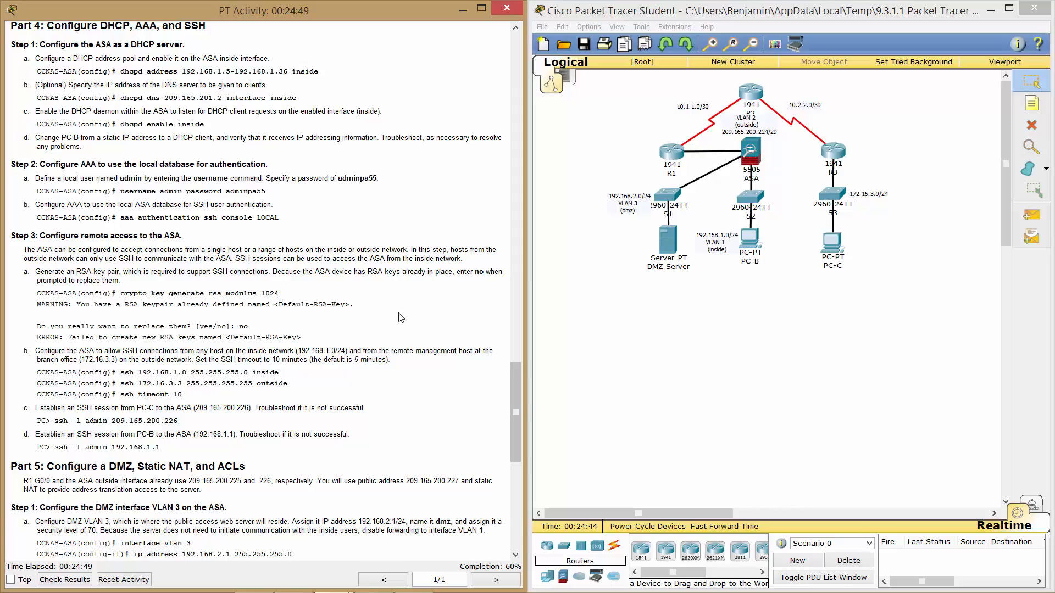
# Create the ASA DHCP address pool 192.168.1.5-192.168.1.36 on the inside interface.
pyautogui.click(749, 156)
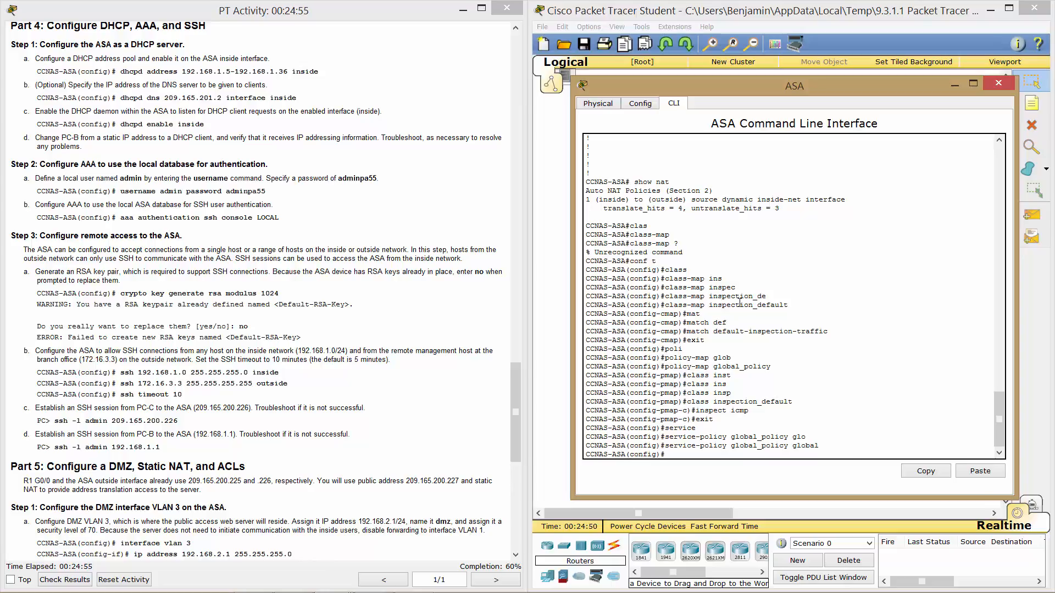
pyautogui.press('Return')
pyautogui.press('Return')
pyautogui.press('Return')
pyautogui.press('Return')
pyautogui.press('Return')
pyautogui.press('Return')
pyautogui.press('Return')
pyautogui.press('Return')
pyautogui.press('Return')
pyautogui.press('Return')
pyautogui.press('Return')
pyautogui.press('Return')
pyautogui.press('Return')
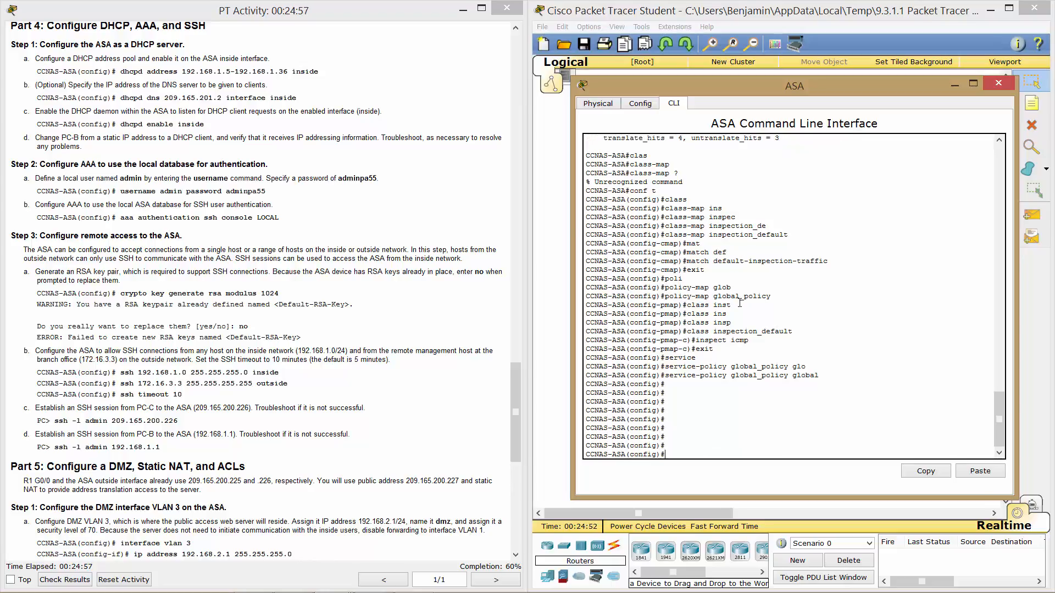
pyautogui.write('dhcpd')
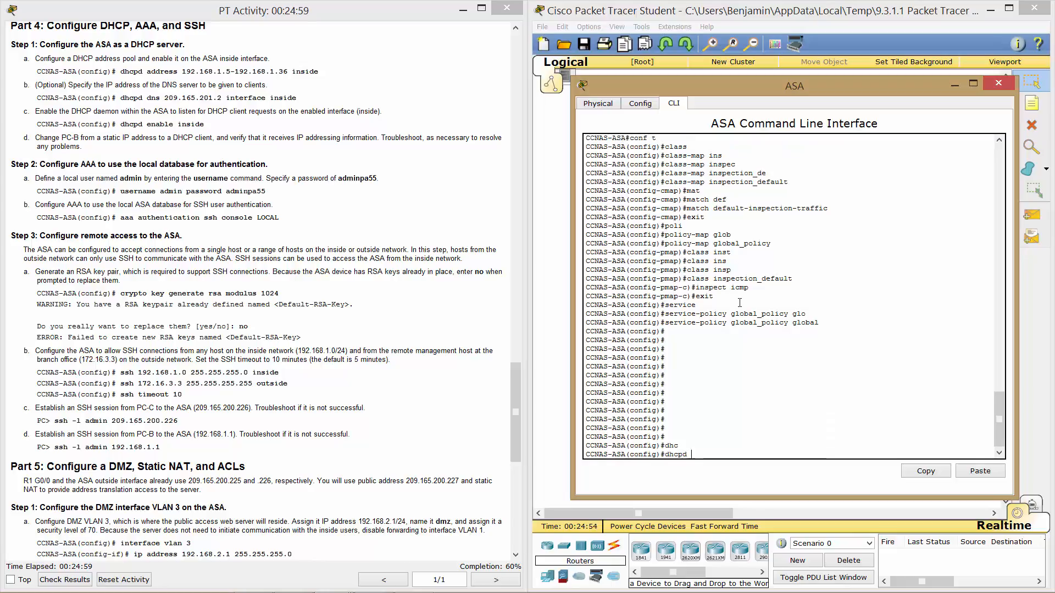
pyautogui.press('Tab')
pyautogui.write('add')
pyautogui.press('Tab')
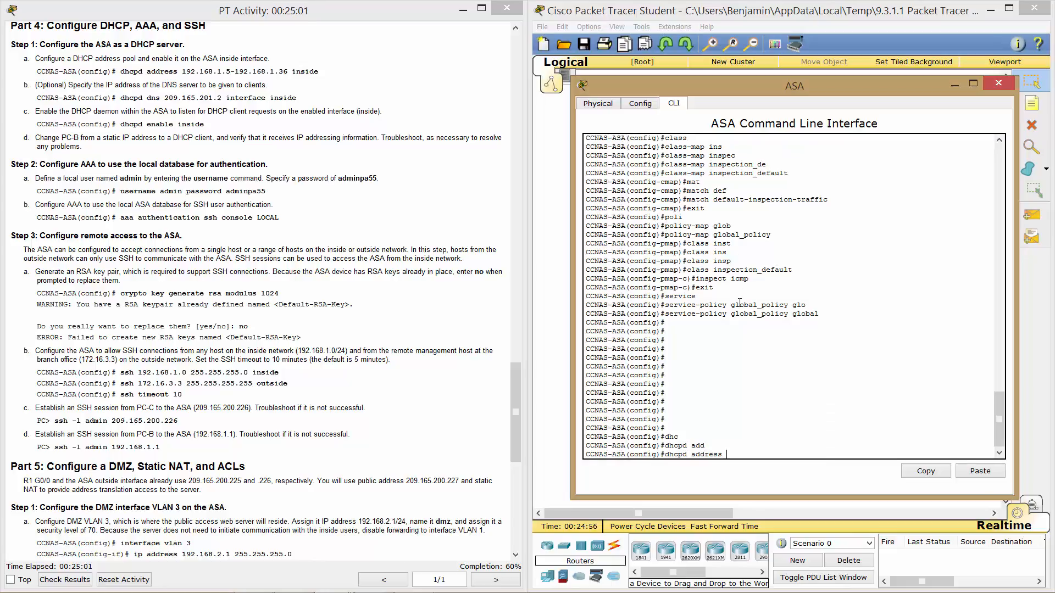
pyautogui.write('192.168.1.5-192.168.1.36 inside')
pyautogui.press('Return')
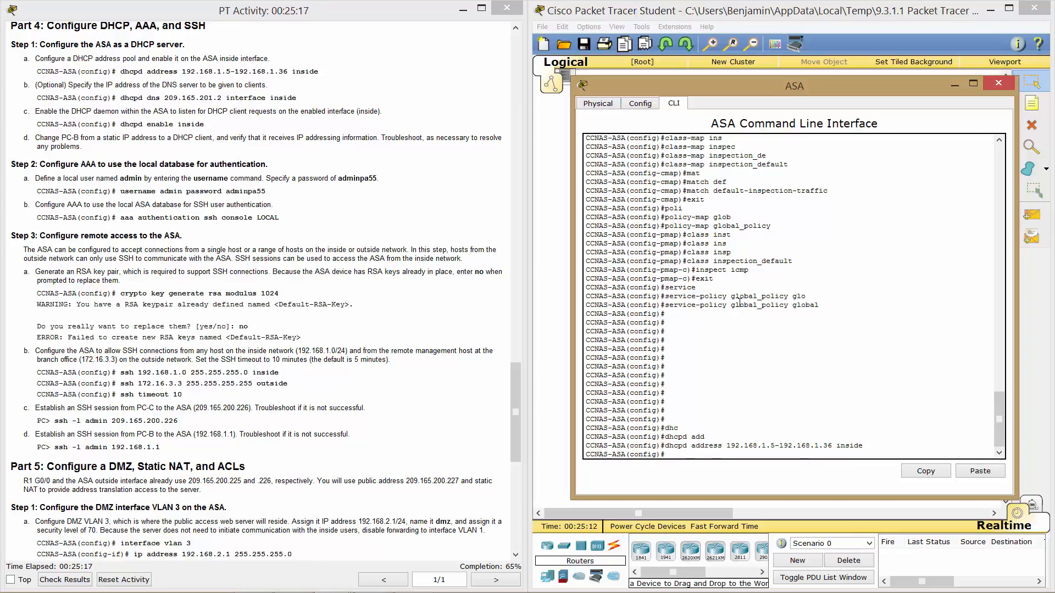
# Set the DHCP DNS server to 209.165.201.2 on interface inside.
pyautogui.write('dhc')
pyautogui.press('Tab')
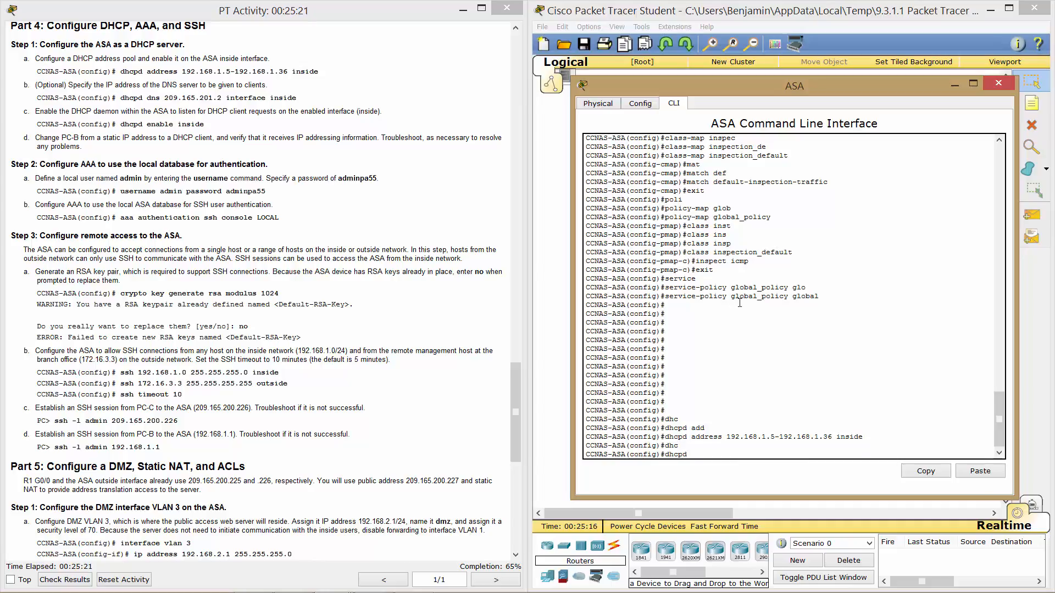
pyautogui.write('dn')
pyautogui.press('Tab')
pyautogui.write('20')
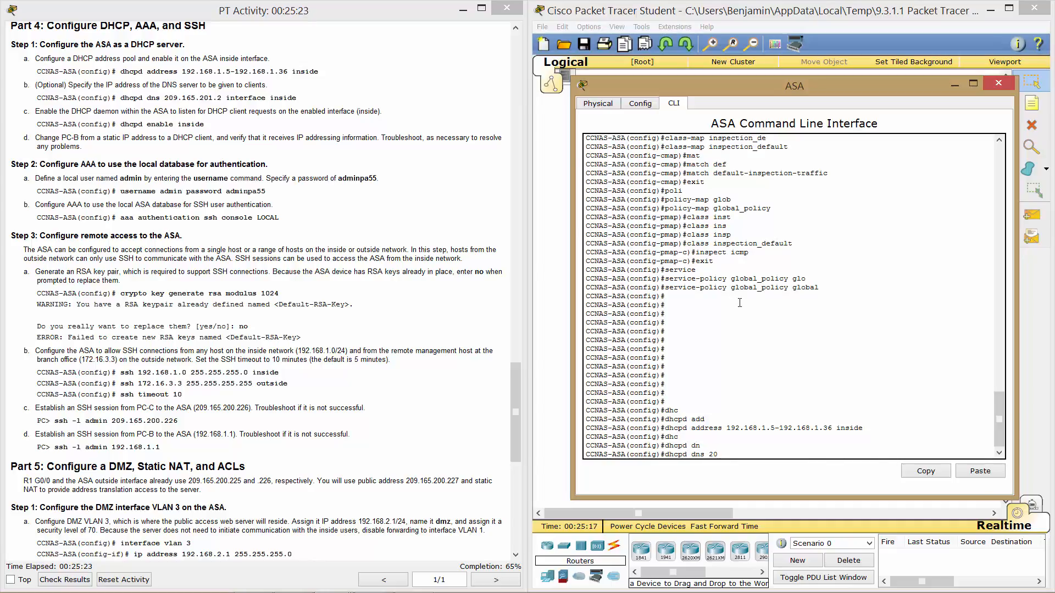
pyautogui.write('9.165.201.2 interf')
pyautogui.press('Tab')
pyautogui.write('inside')
pyautogui.press('Return')
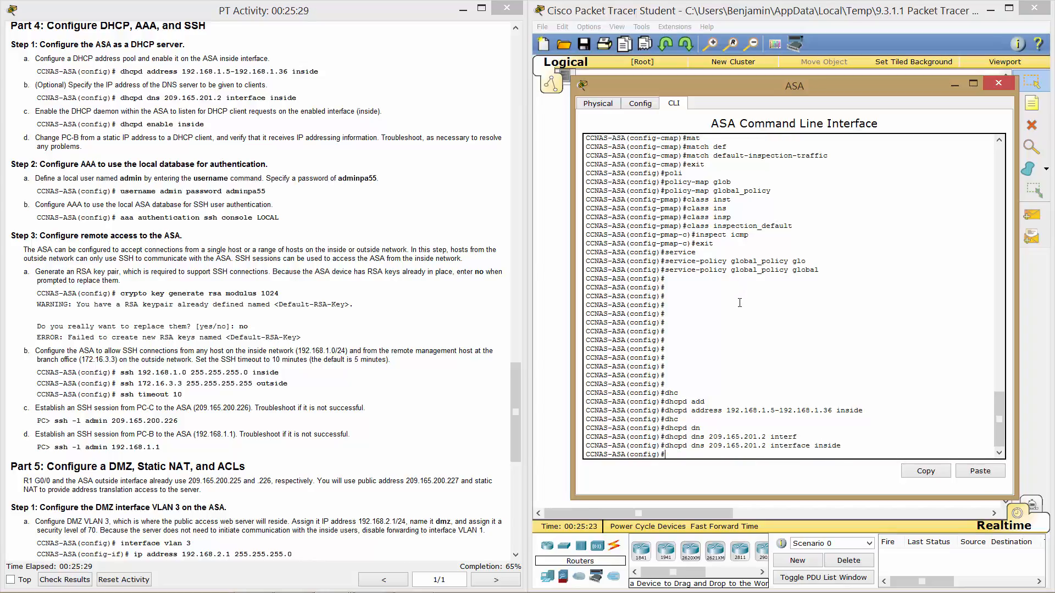
pyautogui.press('Return')
pyautogui.press('Return')
pyautogui.press('Return')
pyautogui.press('Return')
pyautogui.press('Return')
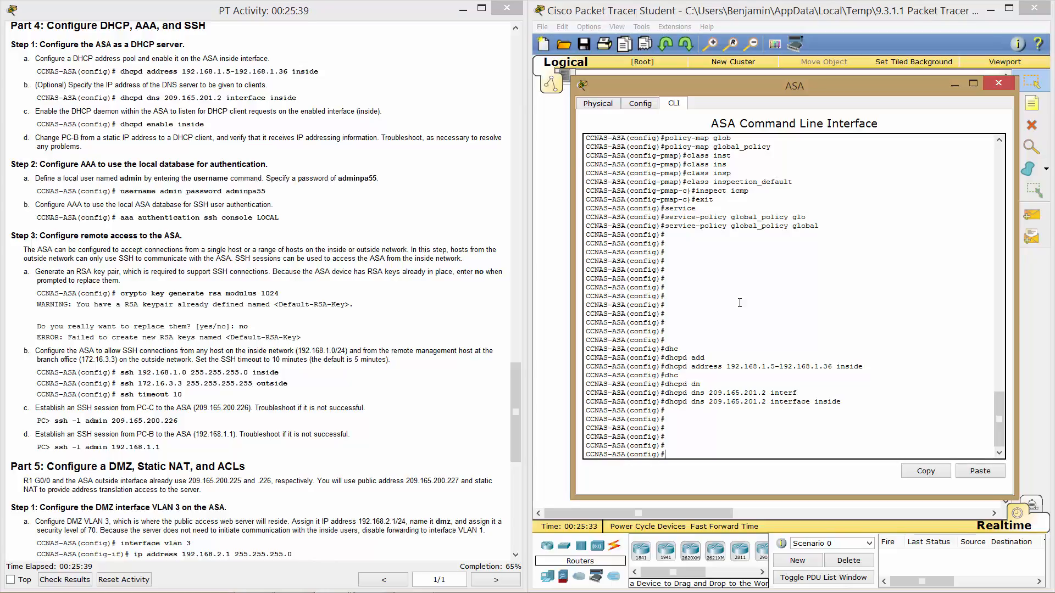
# Enable the DHCP server on inside with dhcpd enable inside, then begin the username admin command.
pyautogui.write('dhc')
pyautogui.press('Tab')
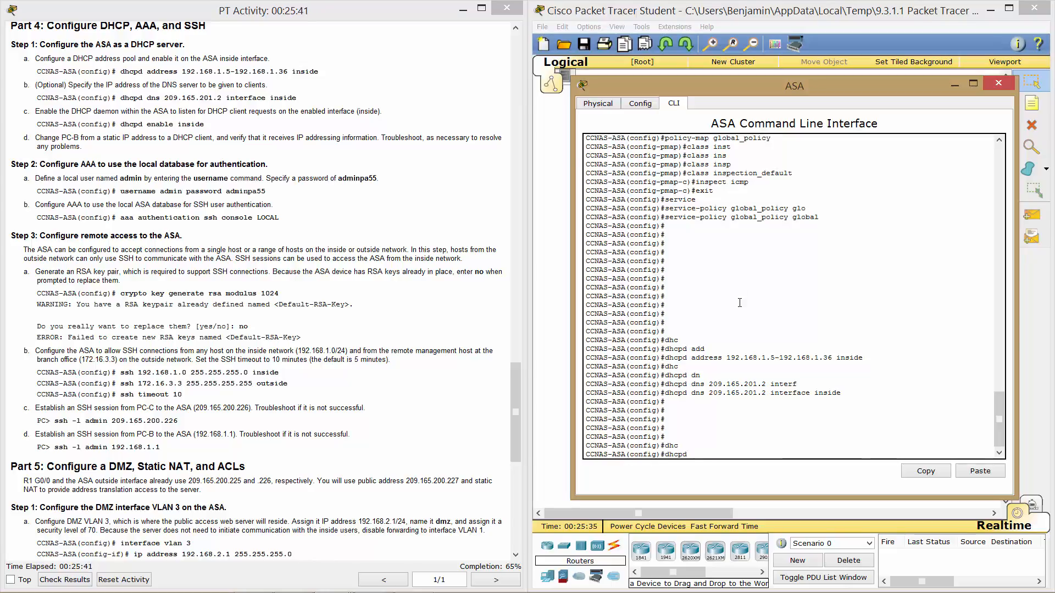
pyautogui.write('en')
pyautogui.press('Tab')
pyautogui.write('ins')
pyautogui.press('Tab')
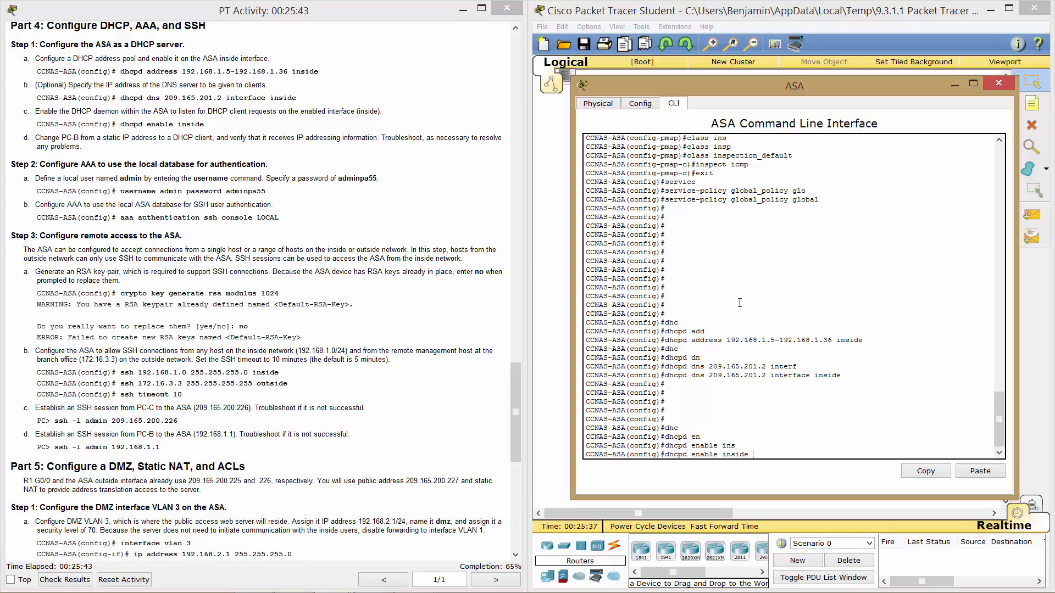
pyautogui.press('Return')
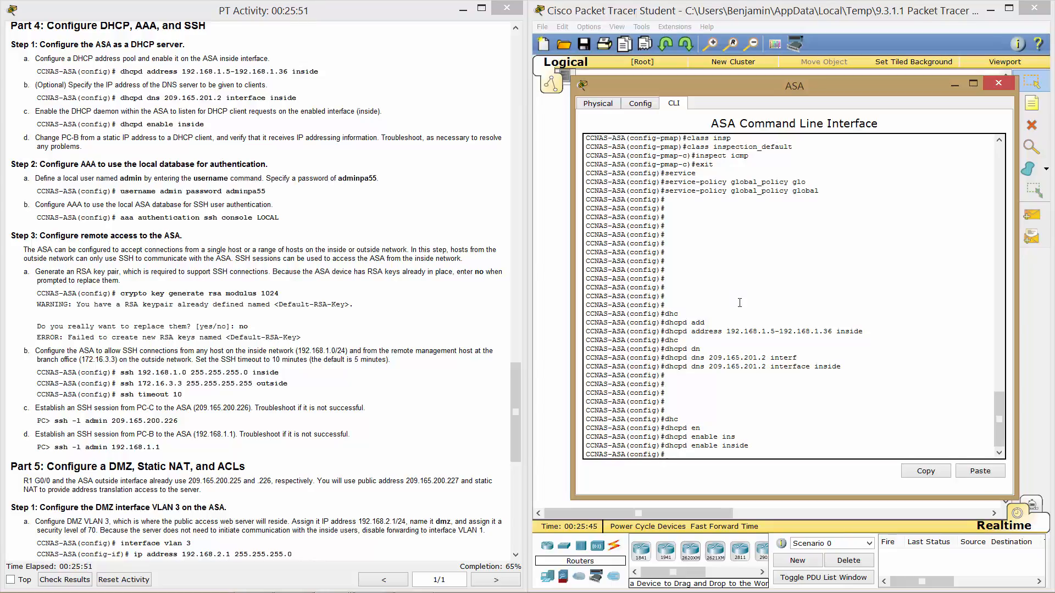
pyautogui.write('n')
pyautogui.press('Tab')
pyautogui.write('admin')
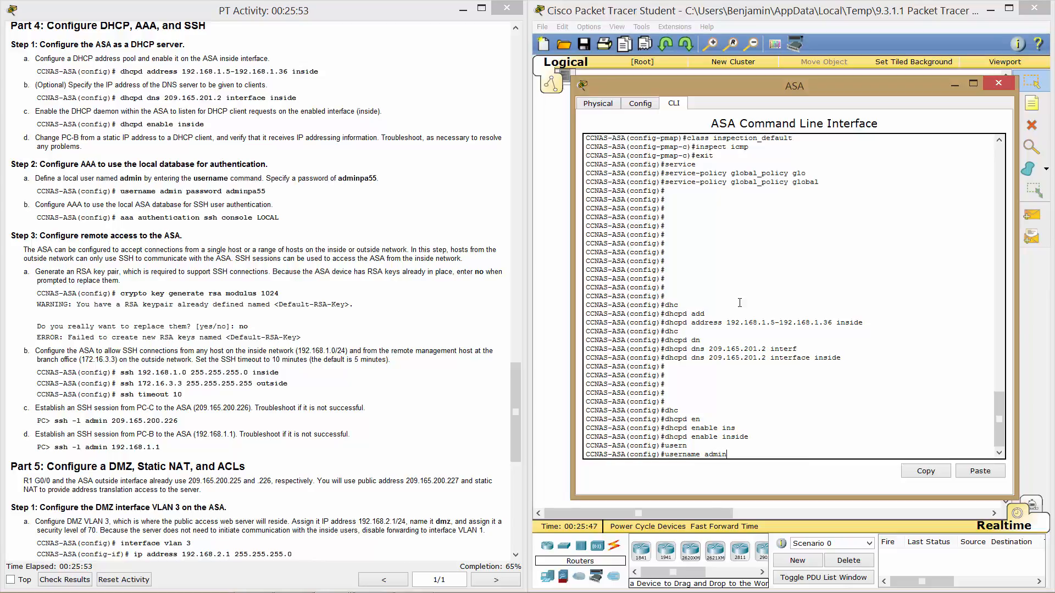
pyautogui.write(' ?')
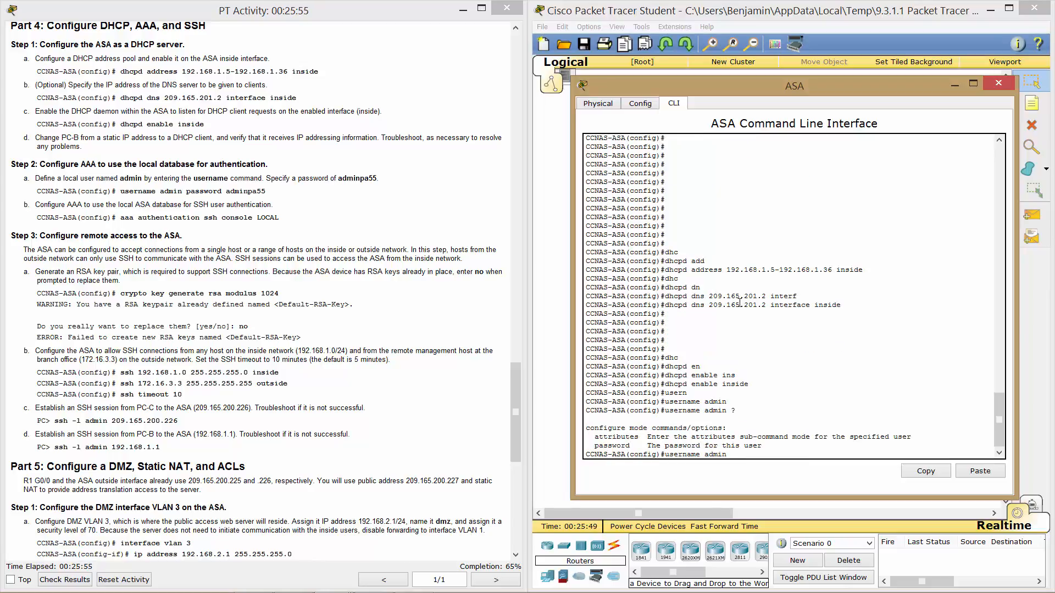
pyautogui.write('pas')
# Finish creating the local user admin with its password.
pyautogui.press('Tab')
pyautogui.write('?')
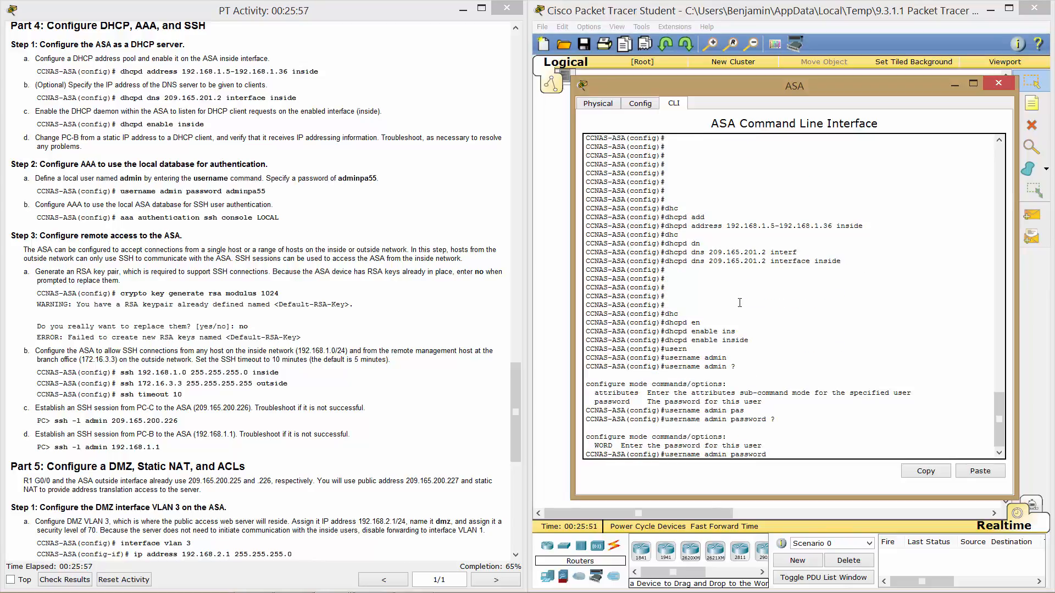
pyautogui.write('adminpa55')
pyautogui.press('Return')
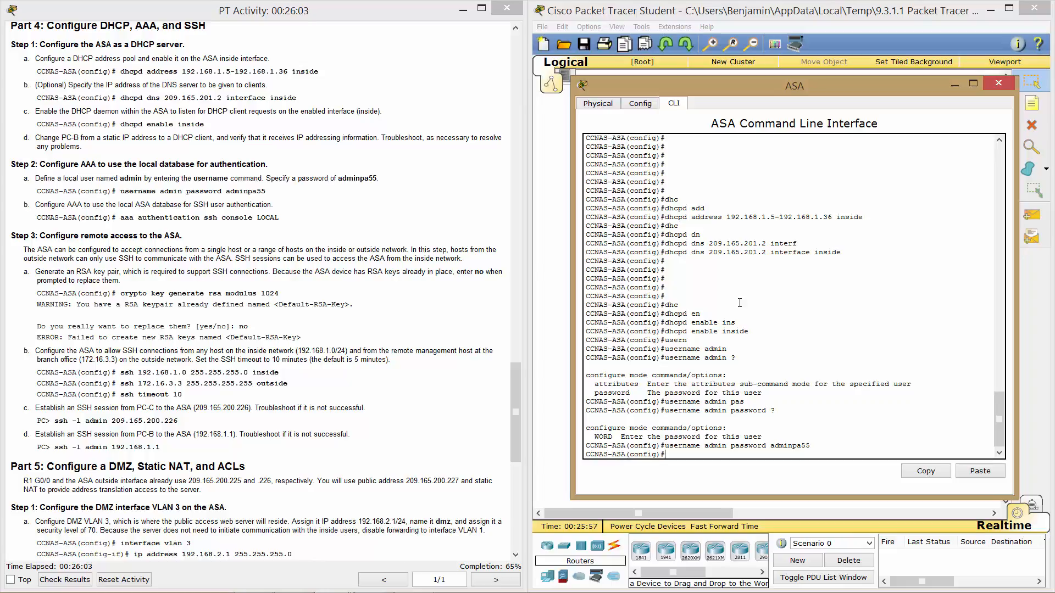
pyautogui.press('Return')
pyautogui.press('Return')
pyautogui.press('Return')
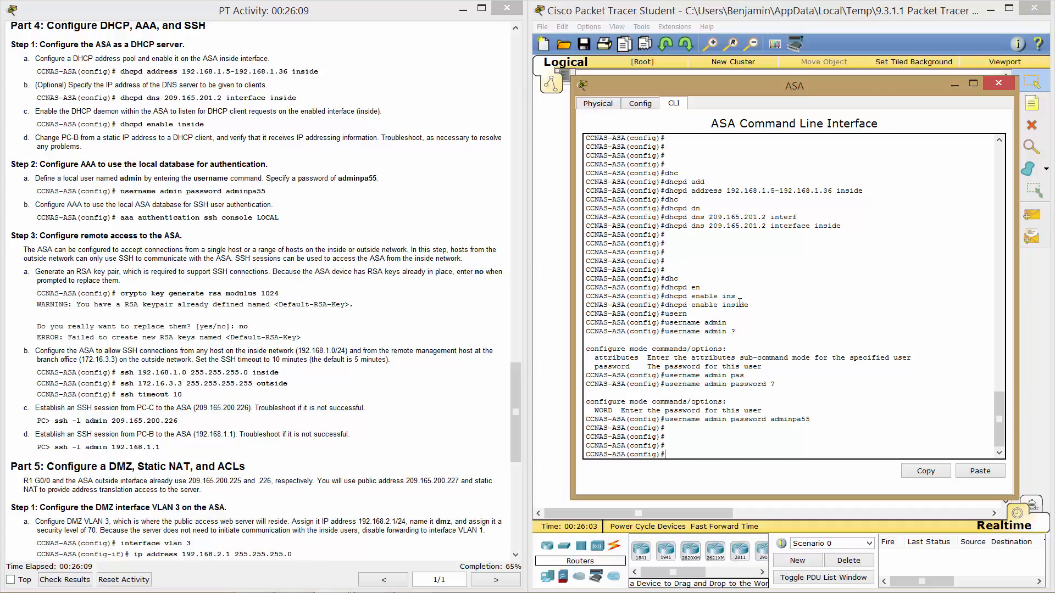
# Require LOCAL authentication for SSH console logins with aaa authentication ssh console LOCAL.
pyautogui.write('a auth')
pyautogui.press('Tab')
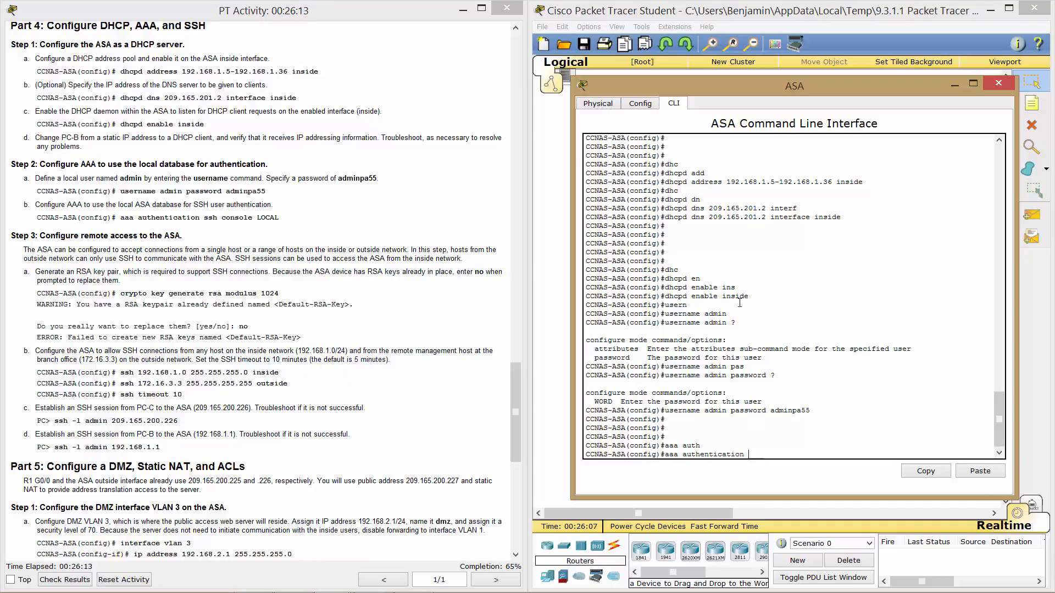
pyautogui.write('ssh console')
pyautogui.press('Tab')
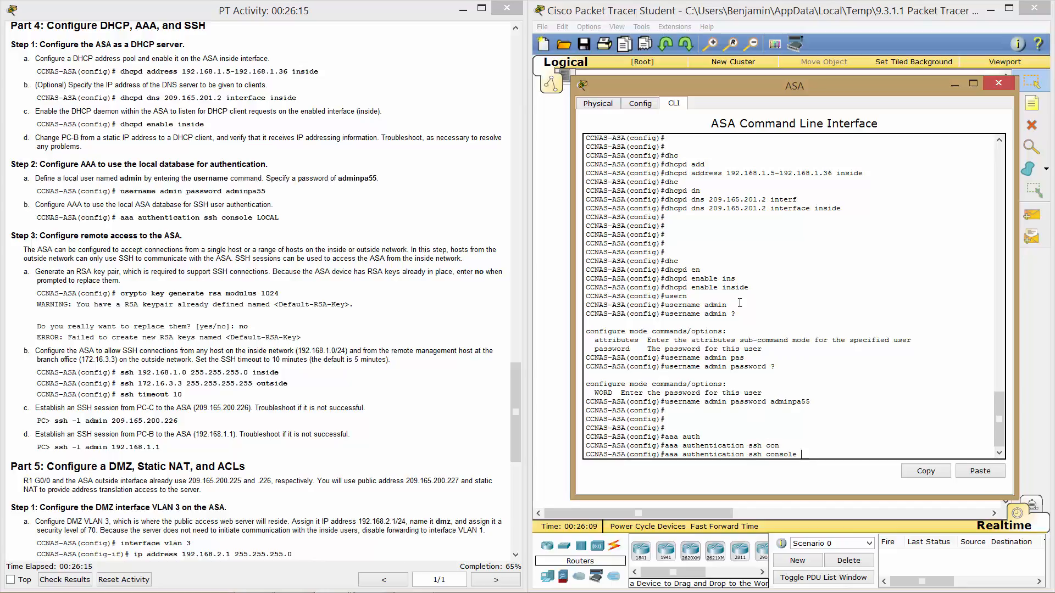
pyautogui.write('LOCAL')
pyautogui.press('Return')
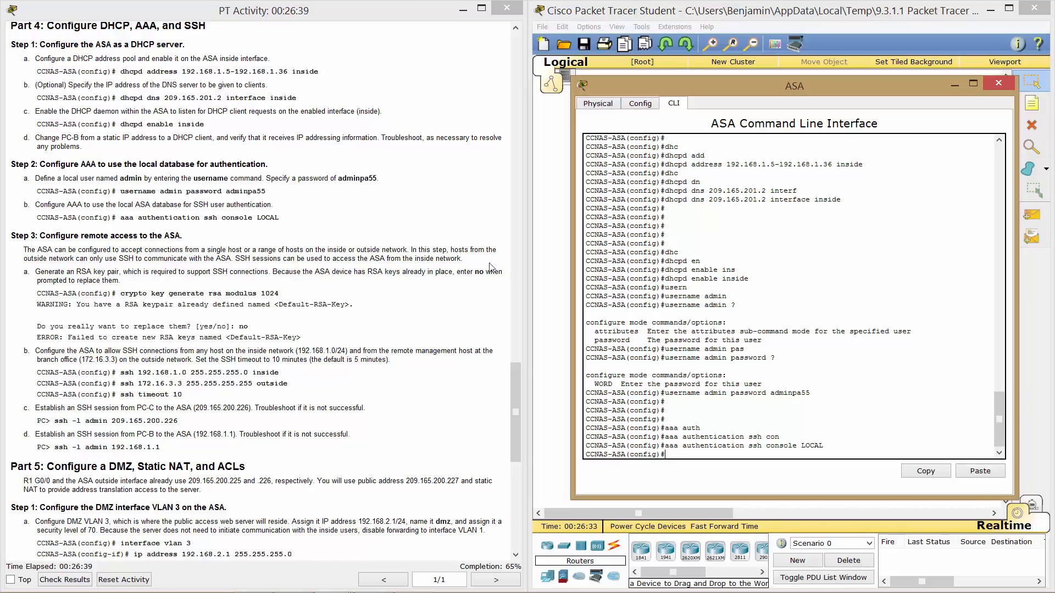
# Scroll the lab instructions and highlight the note about existing RSA keys.
pyautogui.click(369, 257)
pyautogui.scroll(-3, 369, 257)
pyautogui.scroll(-1, 369, 258)
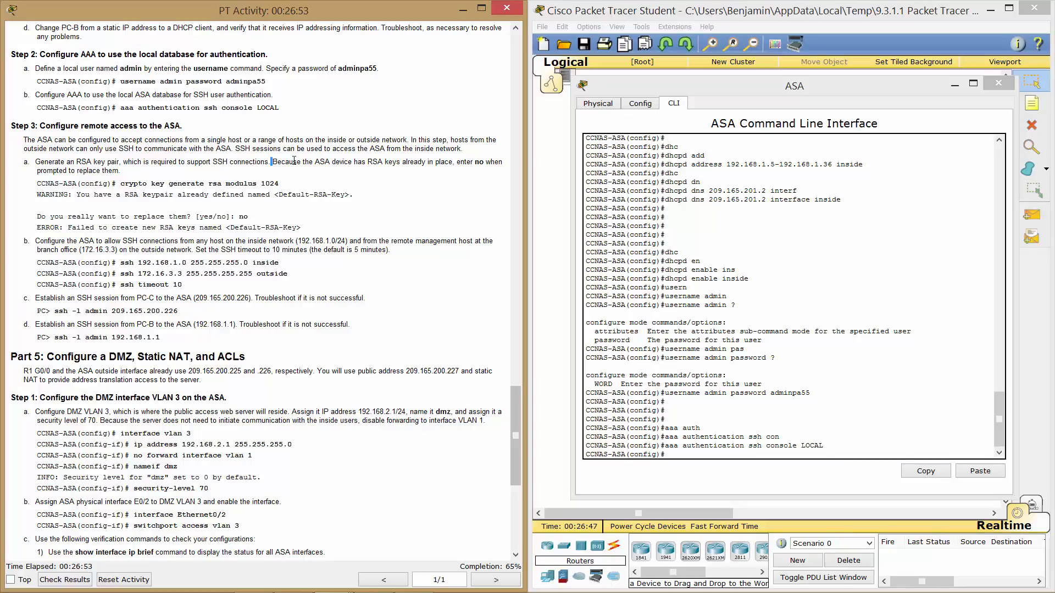
pyautogui.moveTo(270, 161); pyautogui.dragTo(146, 172)
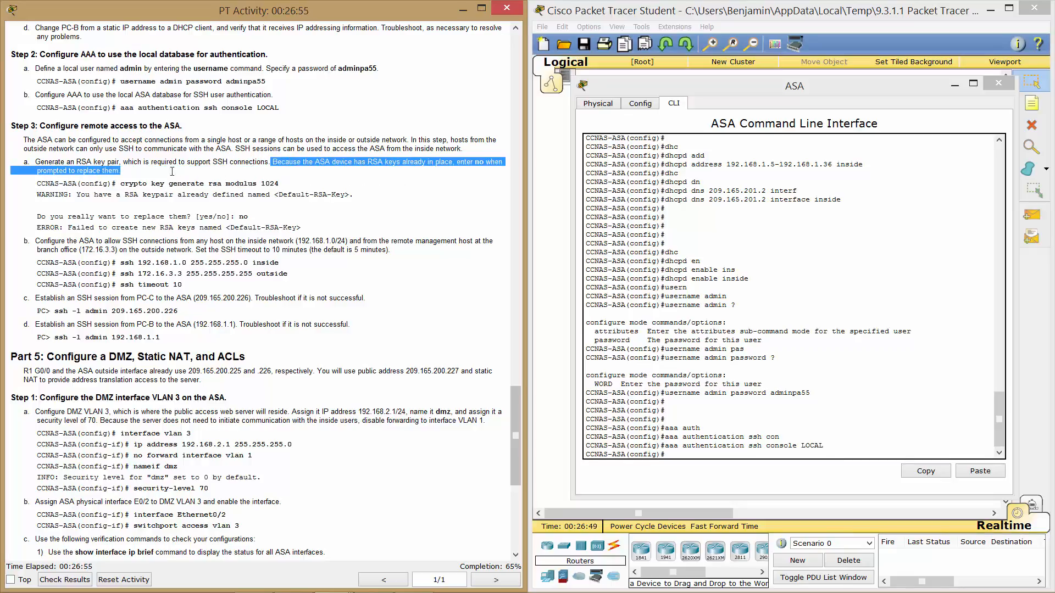
pyautogui.click(211, 211)
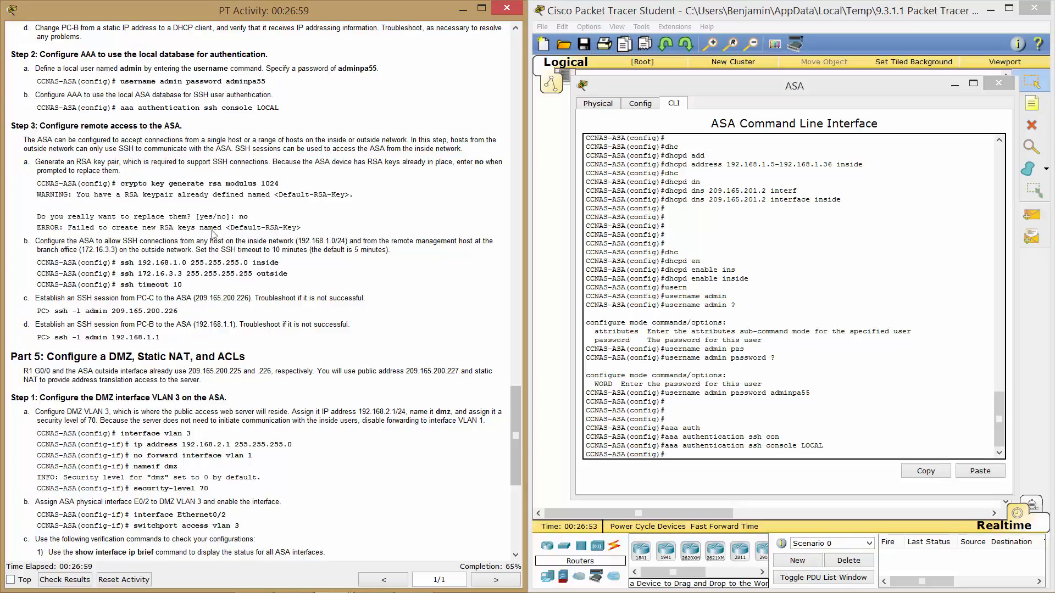
# Run crypto key generate rsa modulus 1024 on the ASA.
pyautogui.click(682, 453)
pyautogui.write('cry')
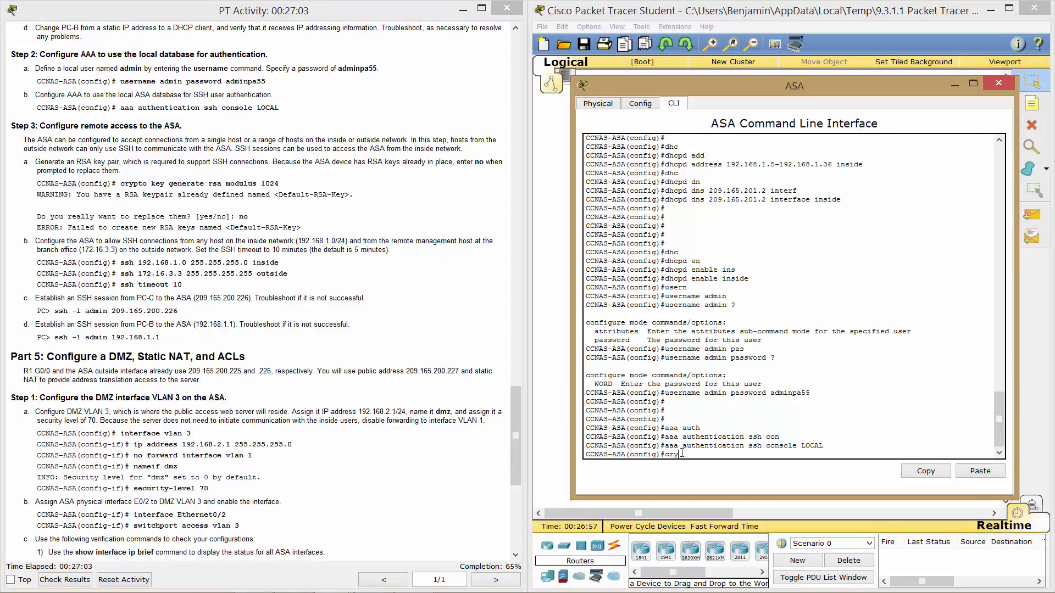
pyautogui.press('Tab')
pyautogui.write('key')
pyautogui.press('Tab')
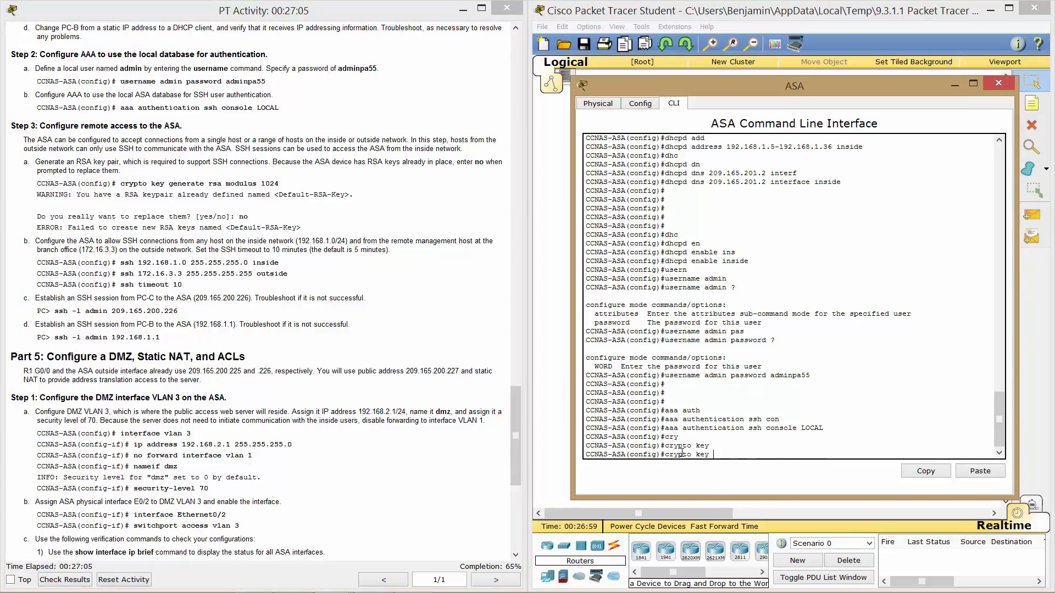
pyautogui.write('gen')
pyautogui.press('Tab')
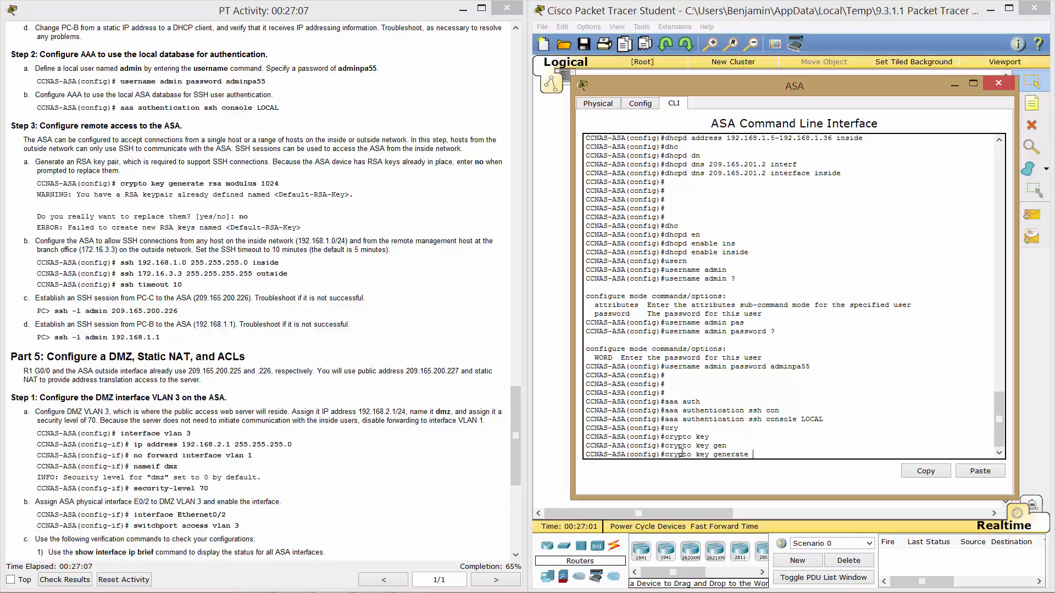
pyautogui.write('rsa')
pyautogui.press('Tab')
pyautogui.write('mod')
pyautogui.press('Tab')
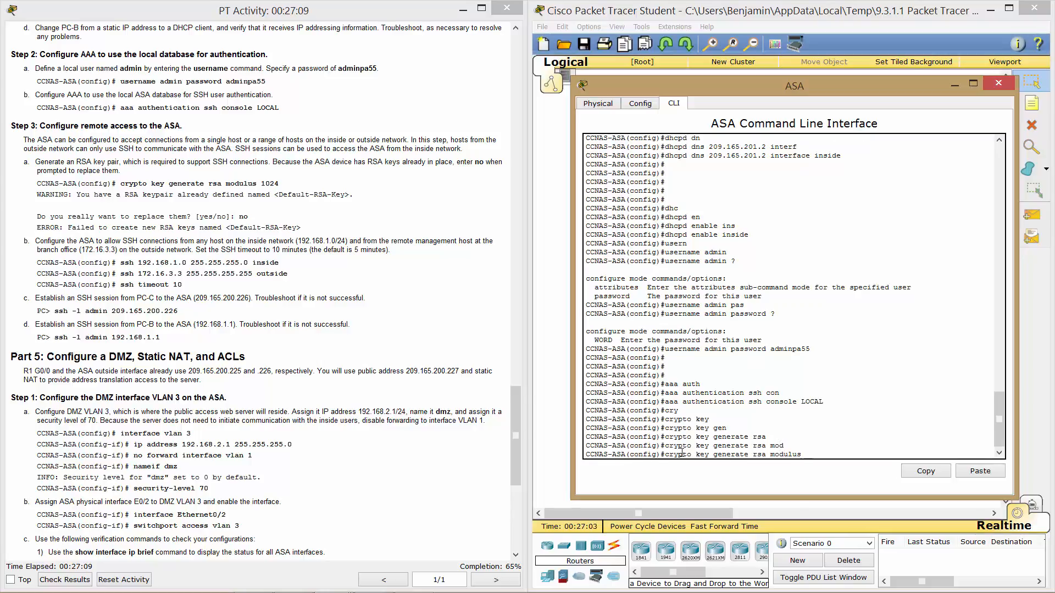
pyautogui.write('1024')
pyautogui.press('Return')
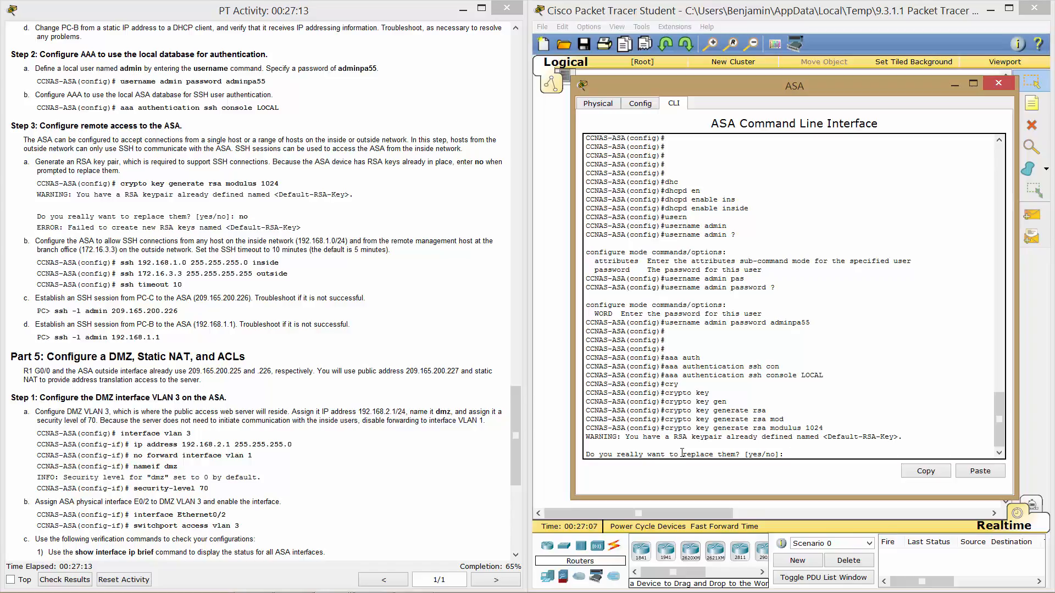
# Answer no to keep the existing Default-RSA-Key pair, then scroll the instructions further.
pyautogui.write('no')
pyautogui.press('Return')
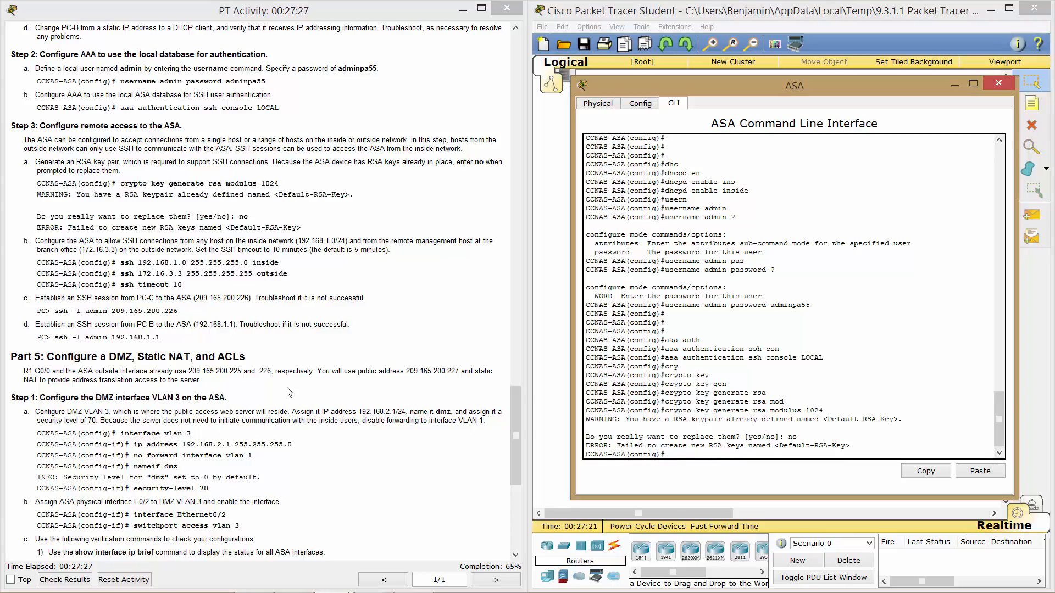
pyautogui.click(309, 342)
pyautogui.scroll(-3, 308, 342)
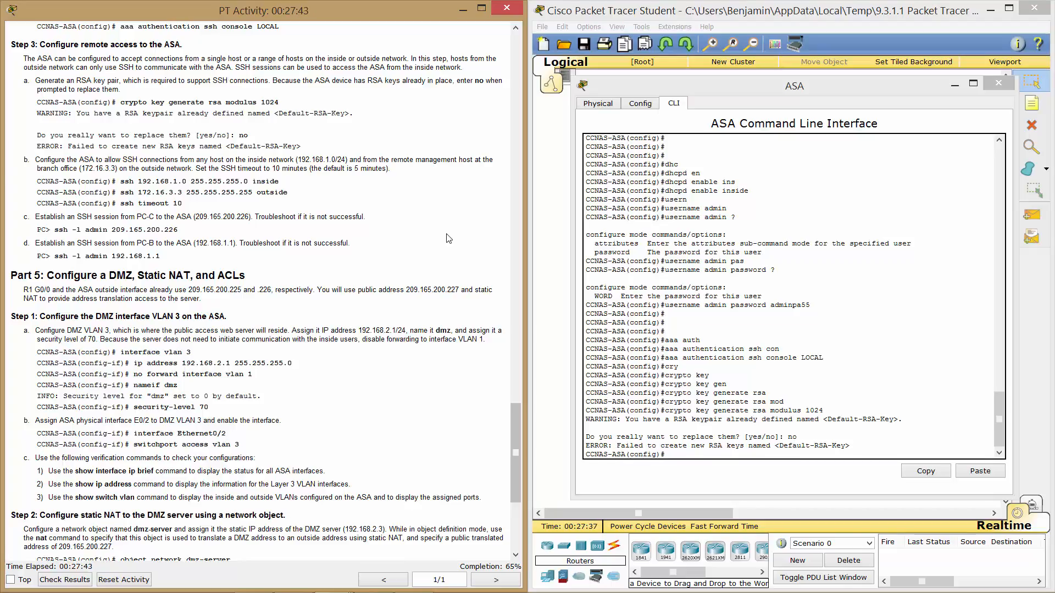
# Permit SSH from 192.168.1.0 255.255.255.0 inside and 172.16.3.3 outside, with ssh timeout 10.
pyautogui.scroll(-3, 449, 238)
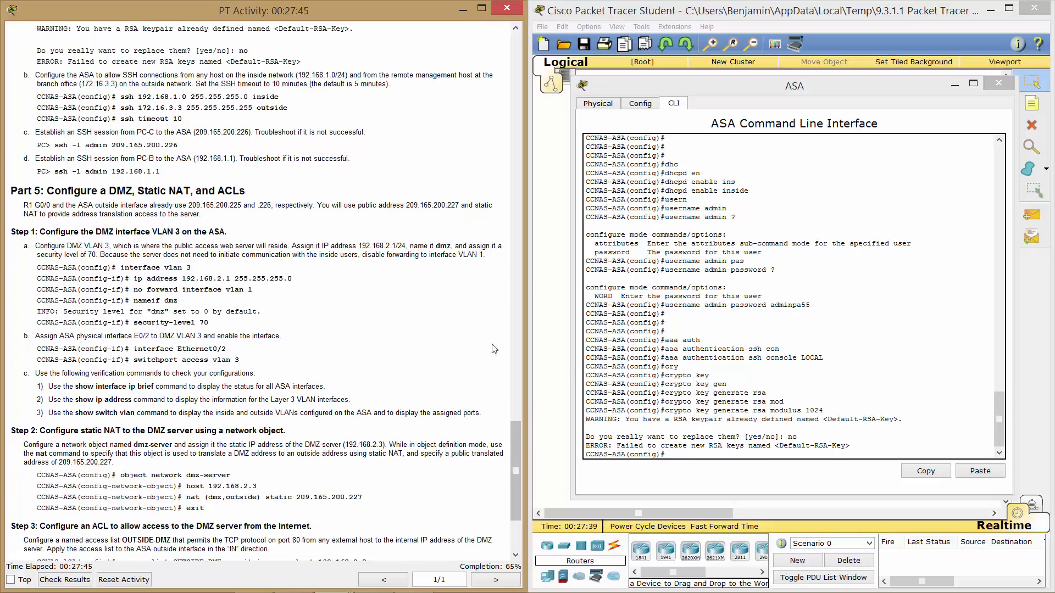
pyautogui.click(621, 369)
pyautogui.write('ssh')
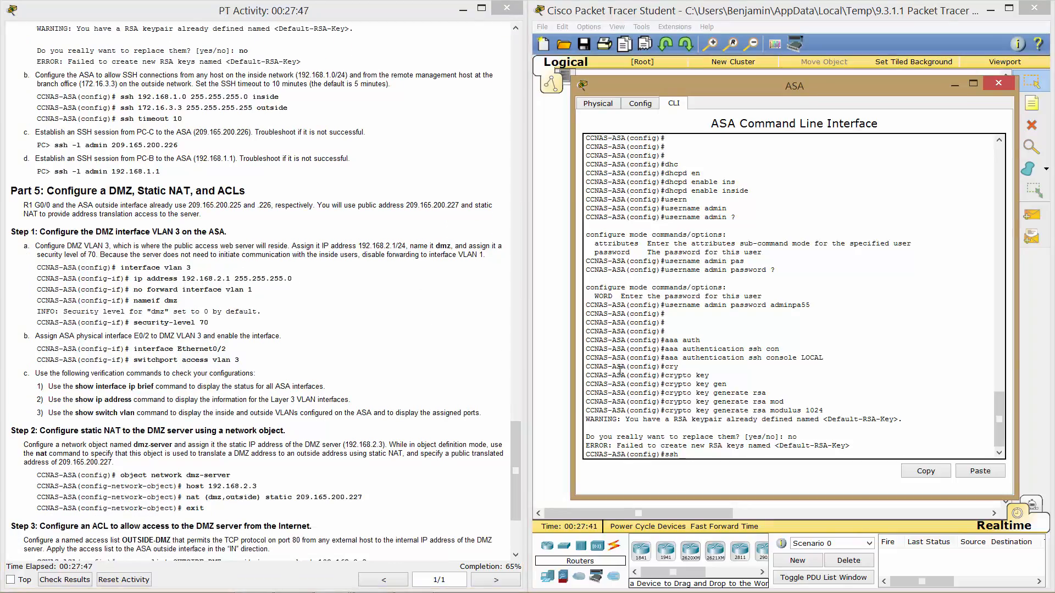
pyautogui.write(' 192.168.1.0 255.255.255.0 inside')
pyautogui.press('Return')
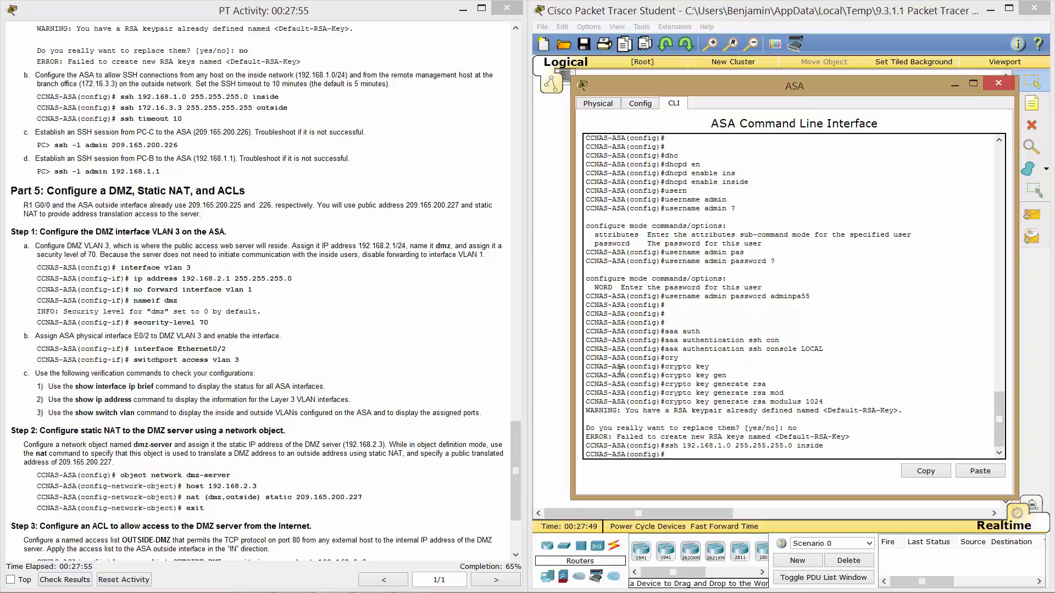
pyautogui.write('ssh 172.16.3.3 255.255.255.255')
pyautogui.write('outside')
pyautogui.press('Return')
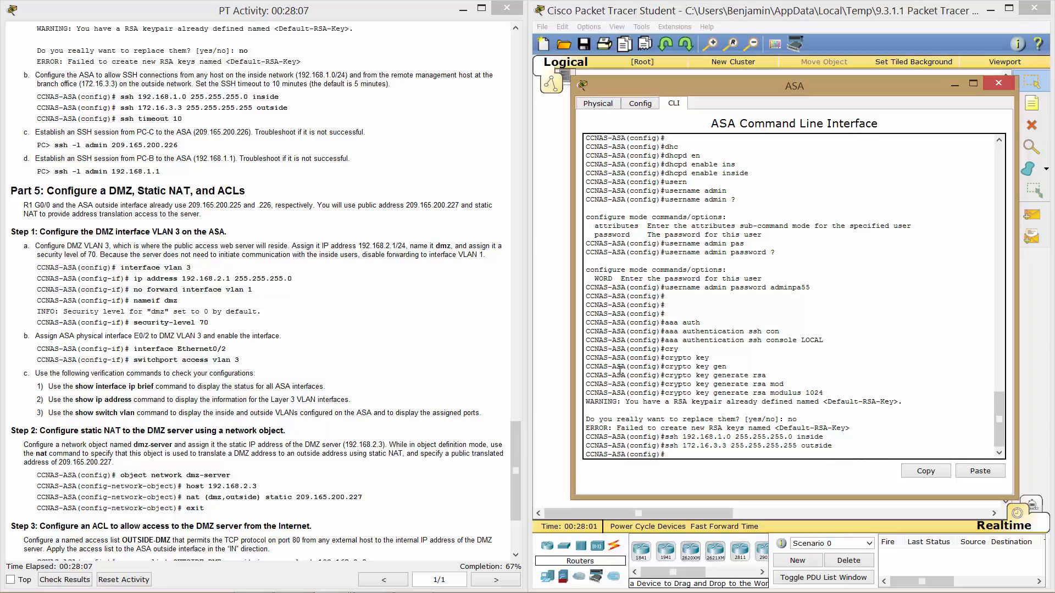
pyautogui.write('ssh timeout 10')
pyautogui.press('Return')
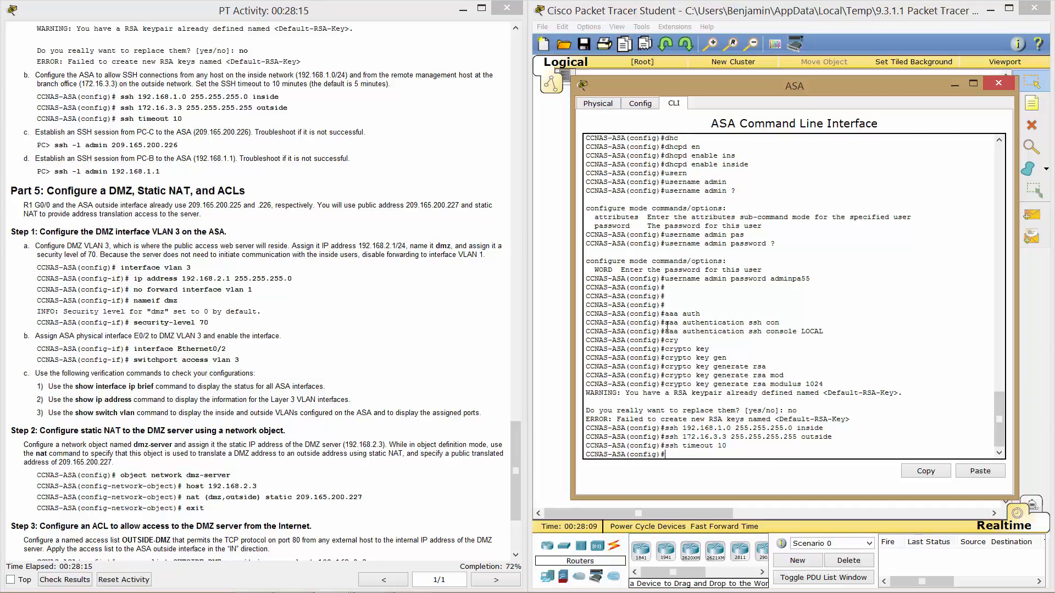
# Close the ASA window and open PC-C's Command Prompt.
pyautogui.click(845, 14)
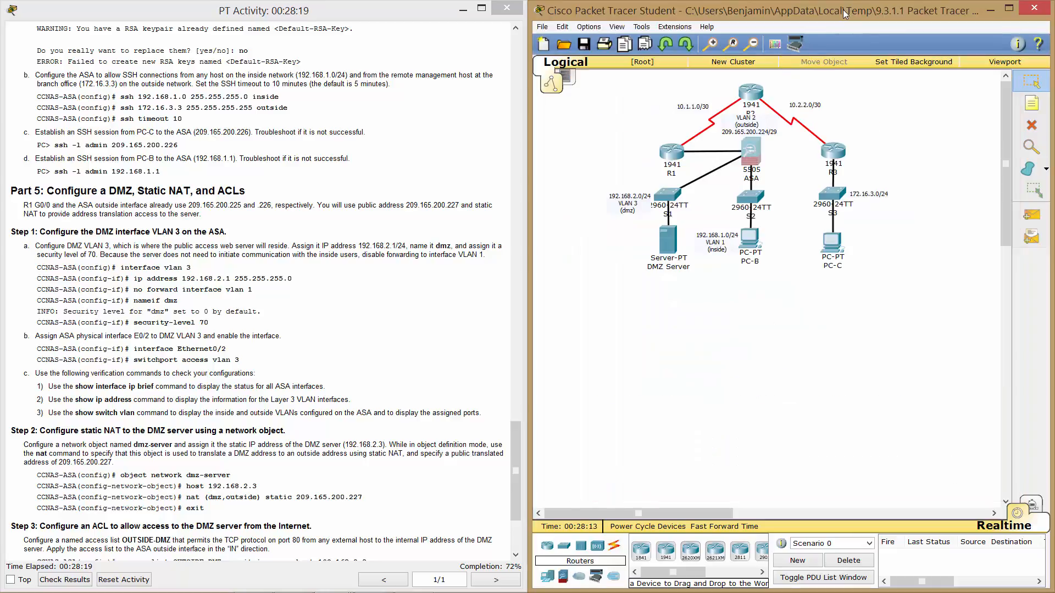
pyautogui.click(829, 245)
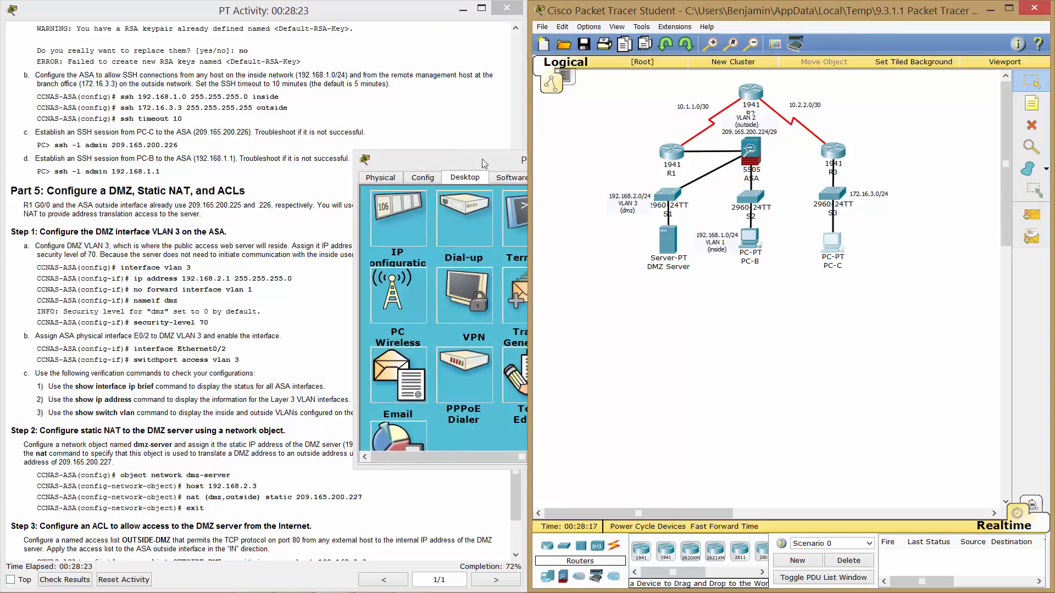
pyautogui.click(482, 160)
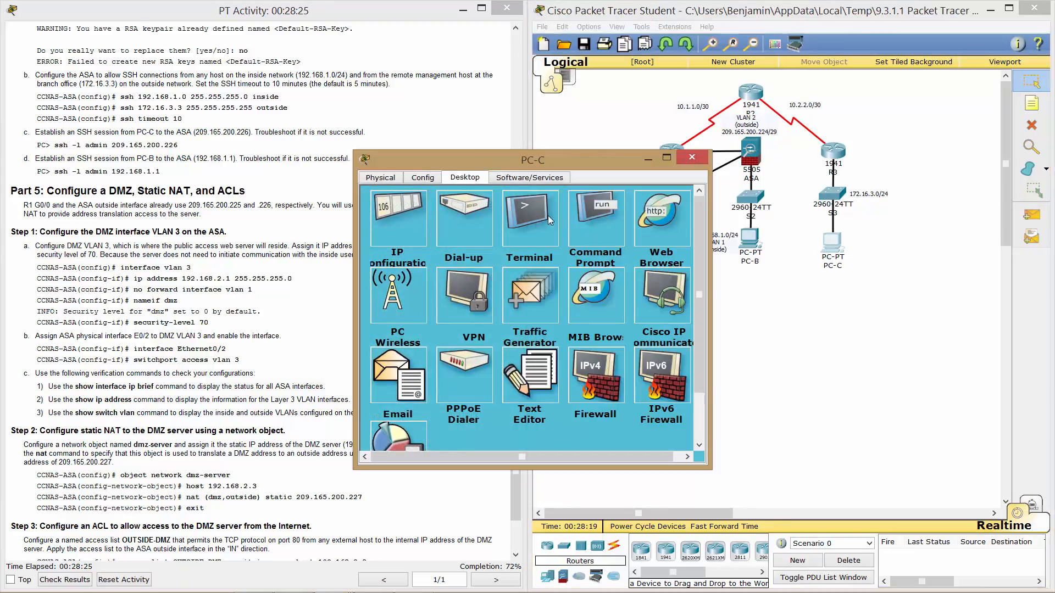
pyautogui.click(583, 222)
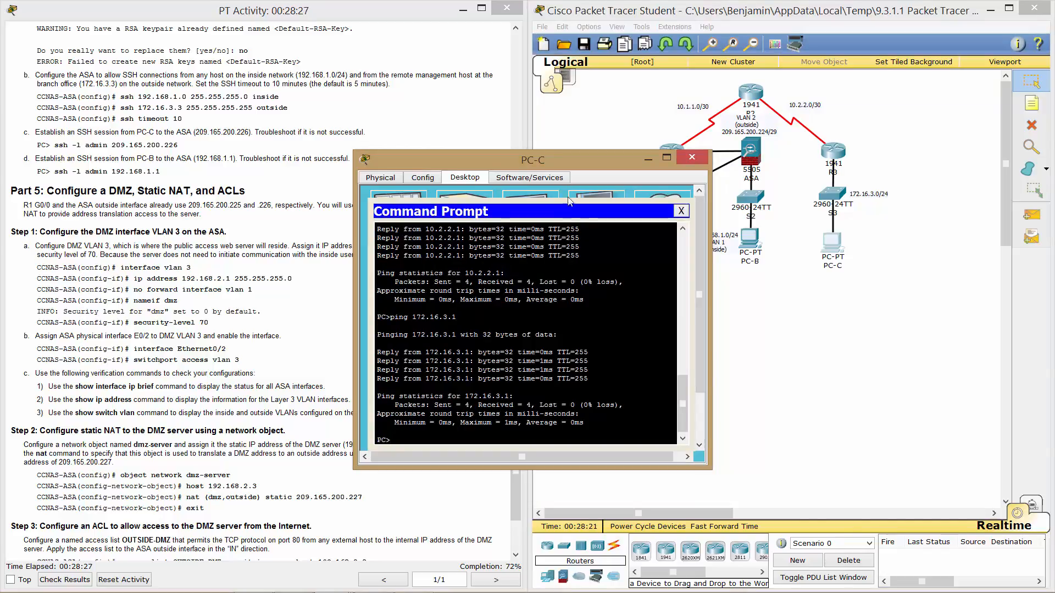
pyautogui.moveTo(557, 161); pyautogui.dragTo(789, 148)
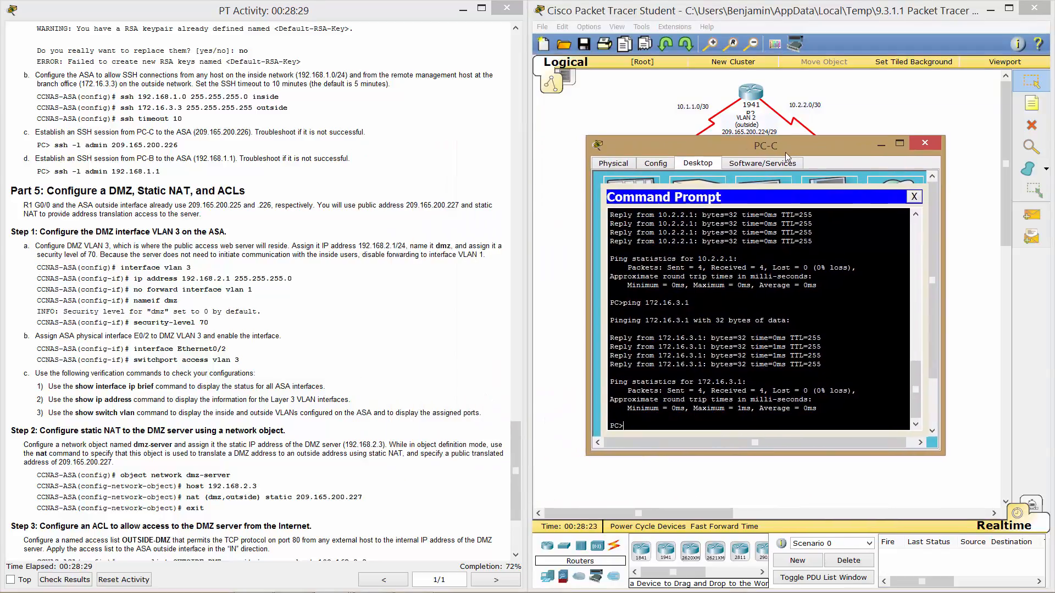
# SSH as admin to 209.165.200.226, enter the password, then logout.
pyautogui.write('ssh -l admin 209.165.200.226')
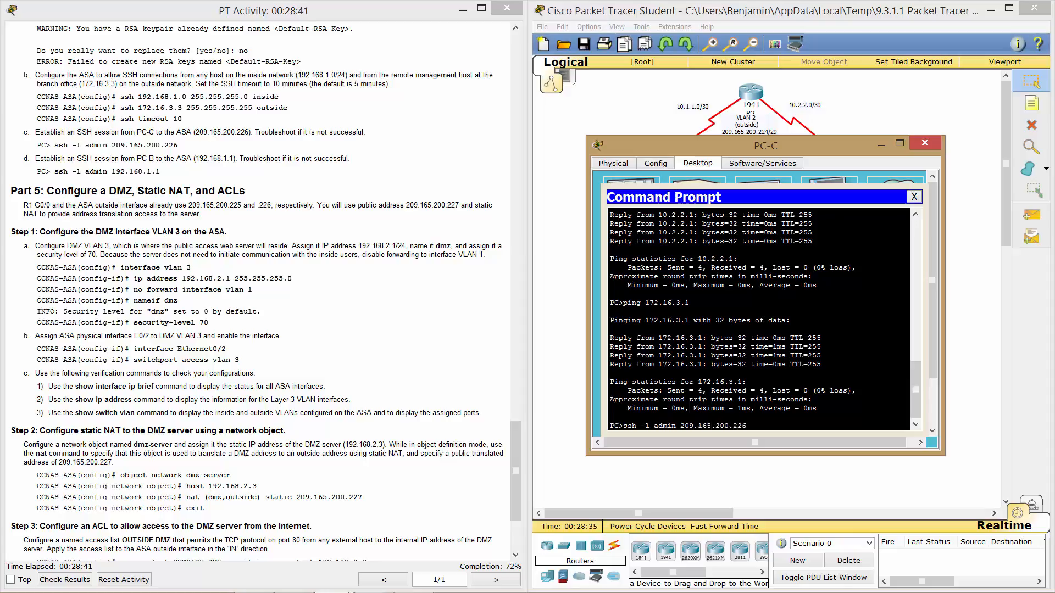
pyautogui.press('Return')
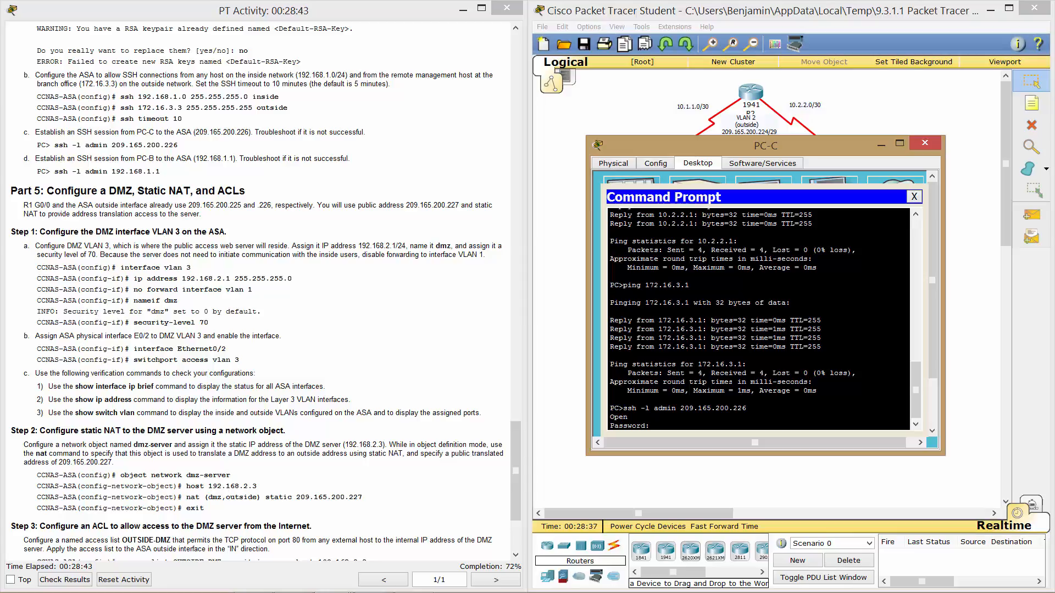
pyautogui.press('Return')
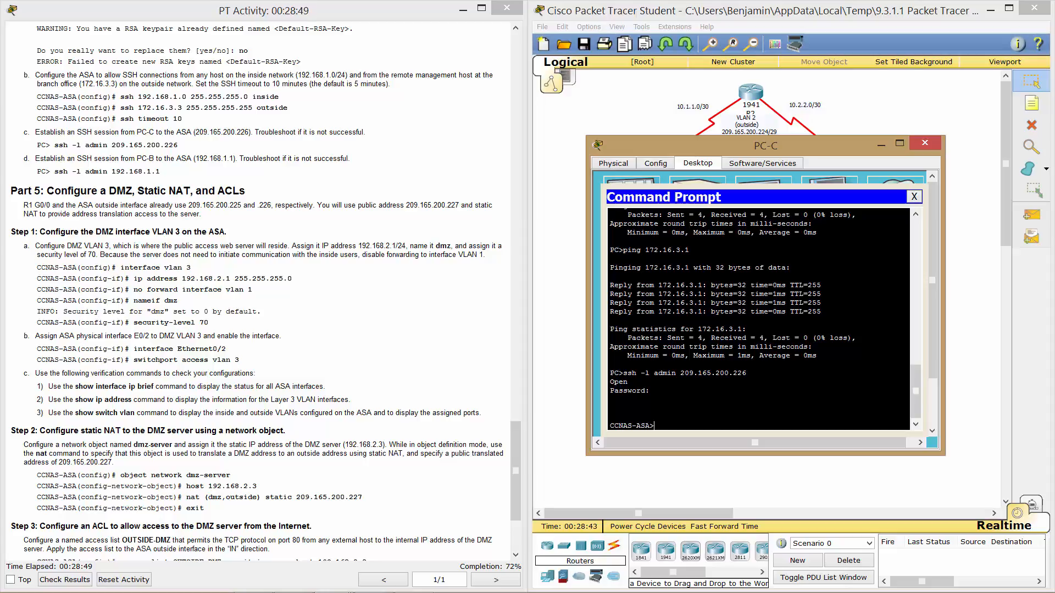
pyautogui.write('logout')
pyautogui.press('Return')
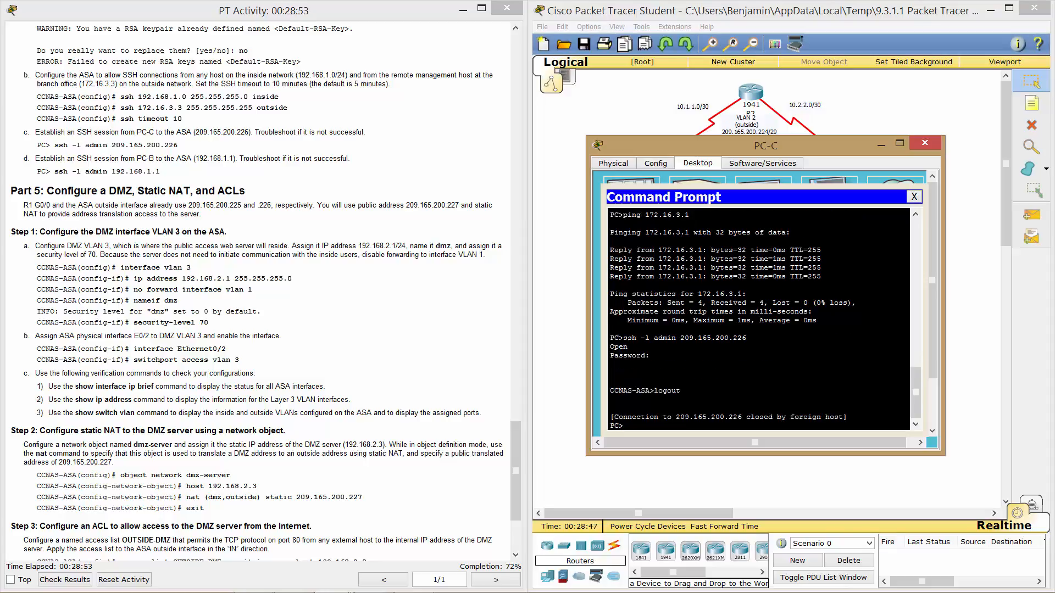
# From PC-B's Command Prompt, SSH to the ASA at 192.168.1.1 as admin and log in.
pyautogui.click(925, 143)
pyautogui.click(752, 242)
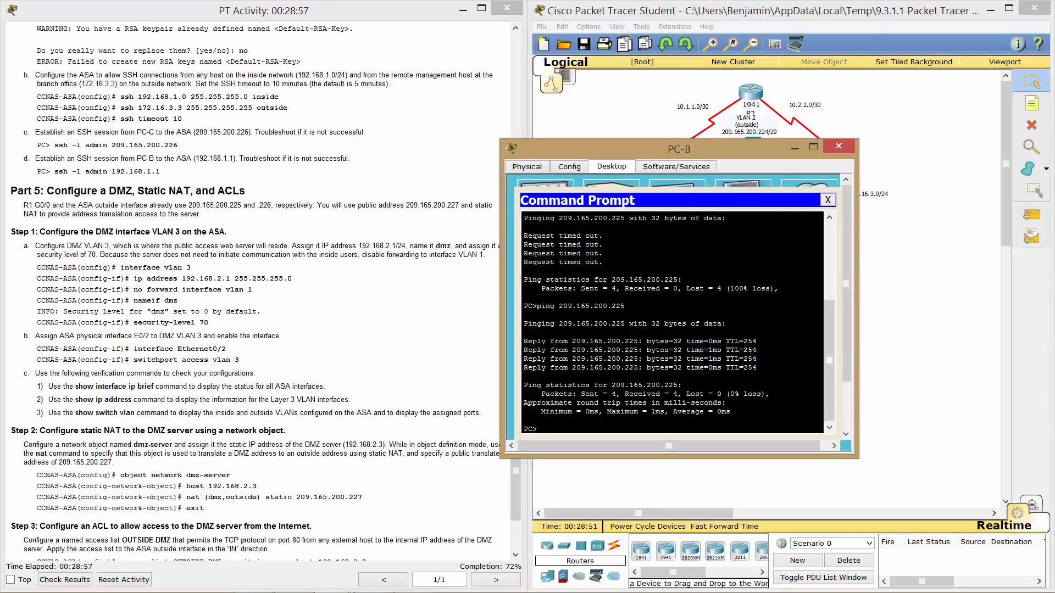
pyautogui.write('ssh -l')
pyautogui.write(' 19')
pyautogui.write('2.168')
pyautogui.write('.1')
pyautogui.write('admin')
pyautogui.press('Return')
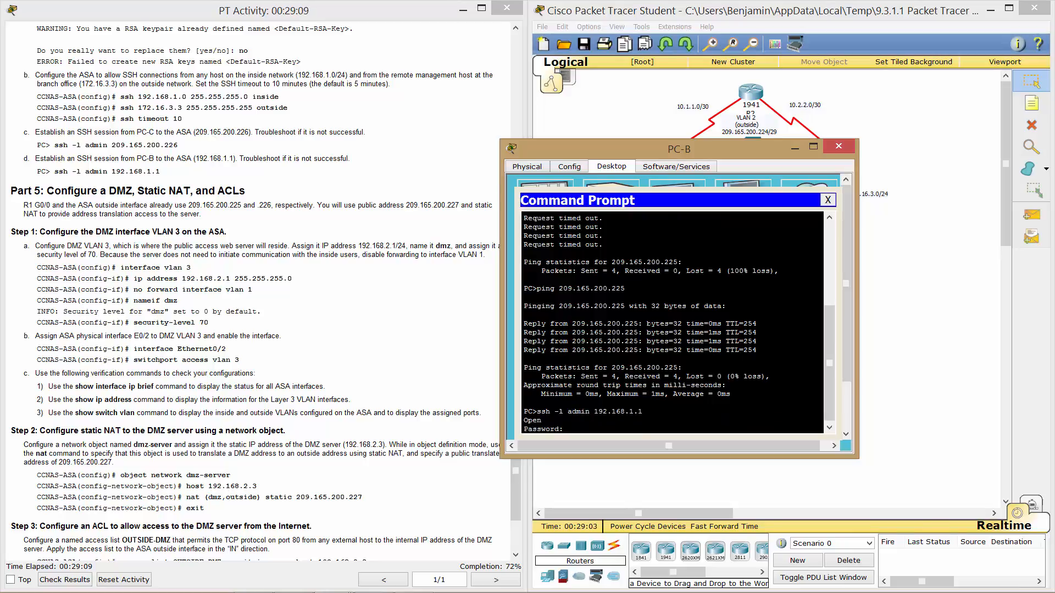
pyautogui.press('Return')
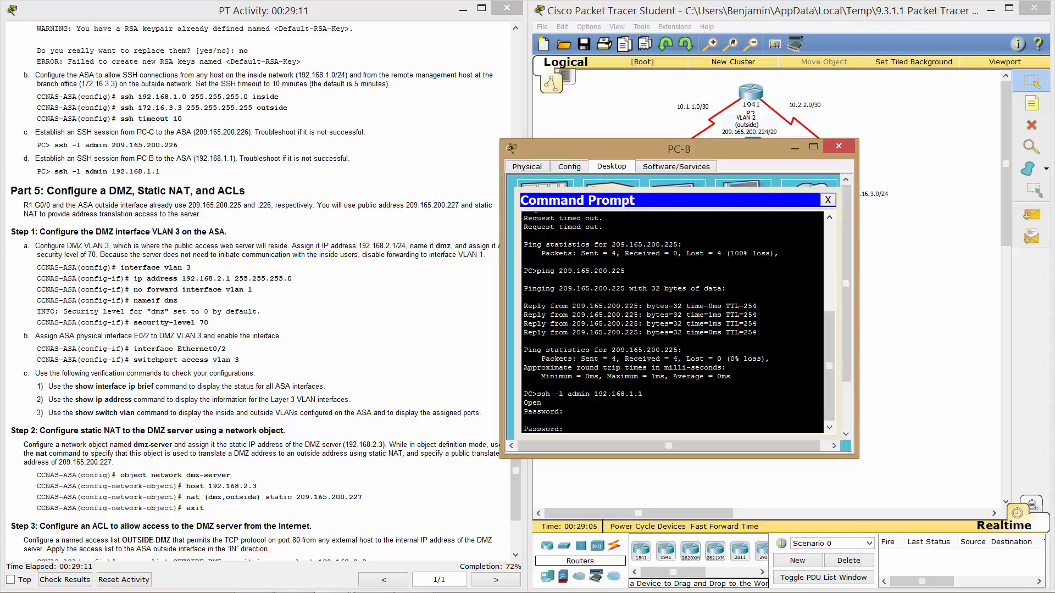
pyautogui.press('Return')
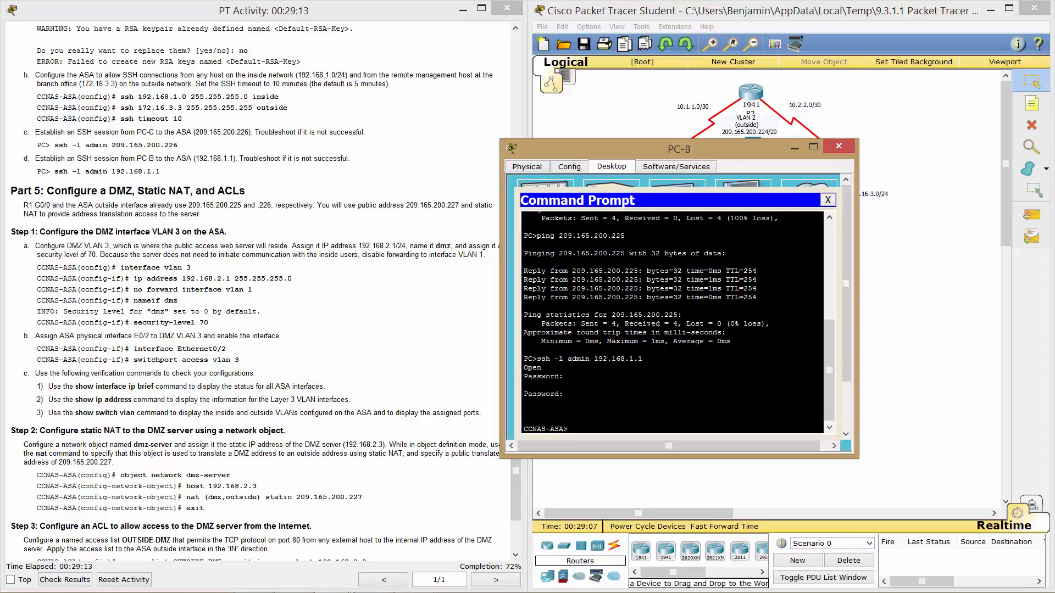
# Enter privileged mode with enable, log out of the SSH session, and close PC-B.
pyautogui.write('en')
pyautogui.press('Return')
pyautogui.press('Return')
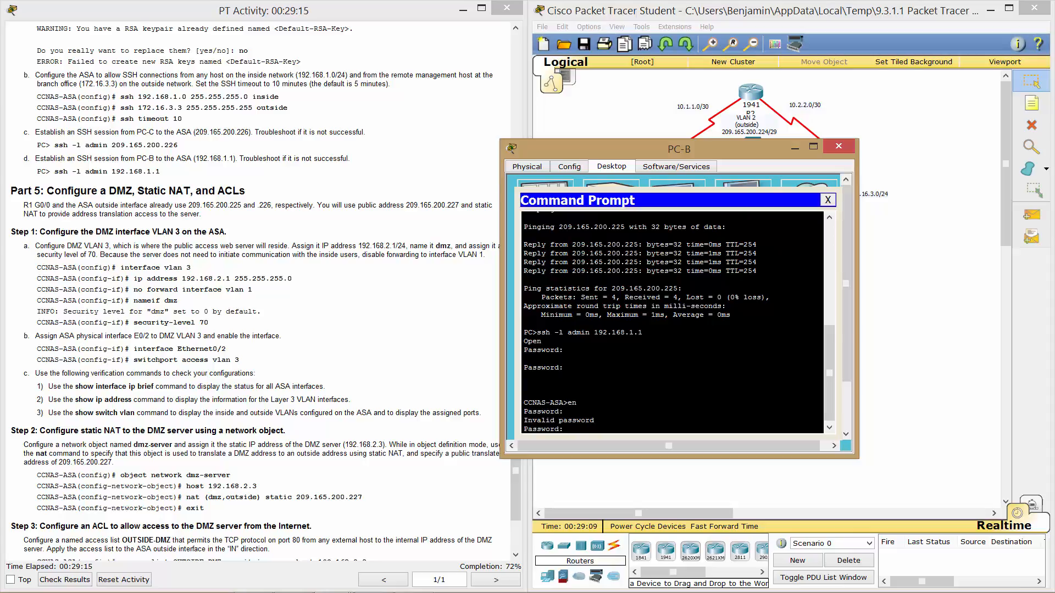
pyautogui.press('Return')
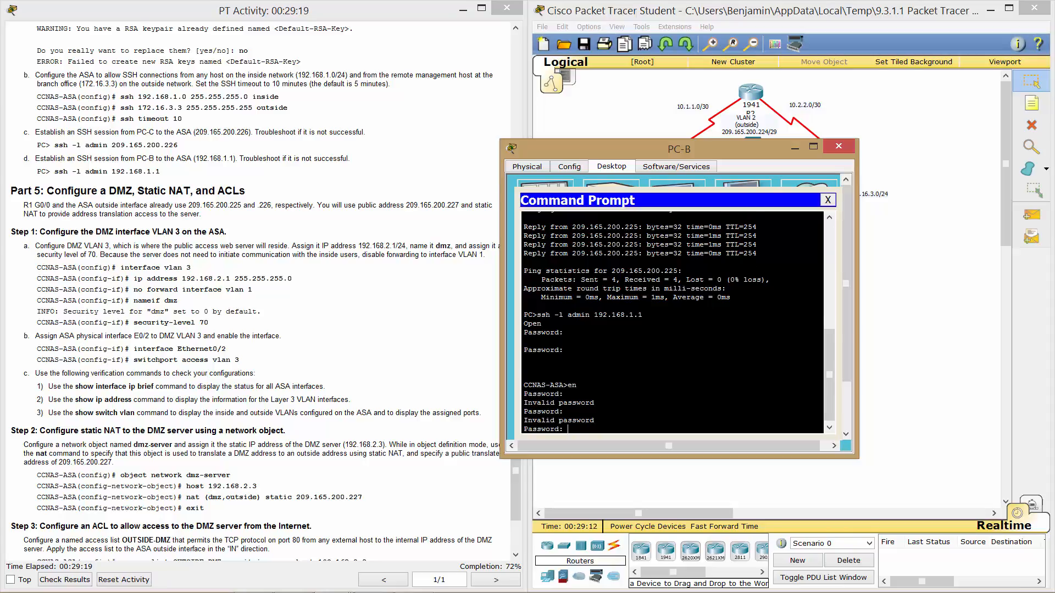
pyautogui.press('Return')
pyautogui.write('ogout')
pyautogui.press('Return')
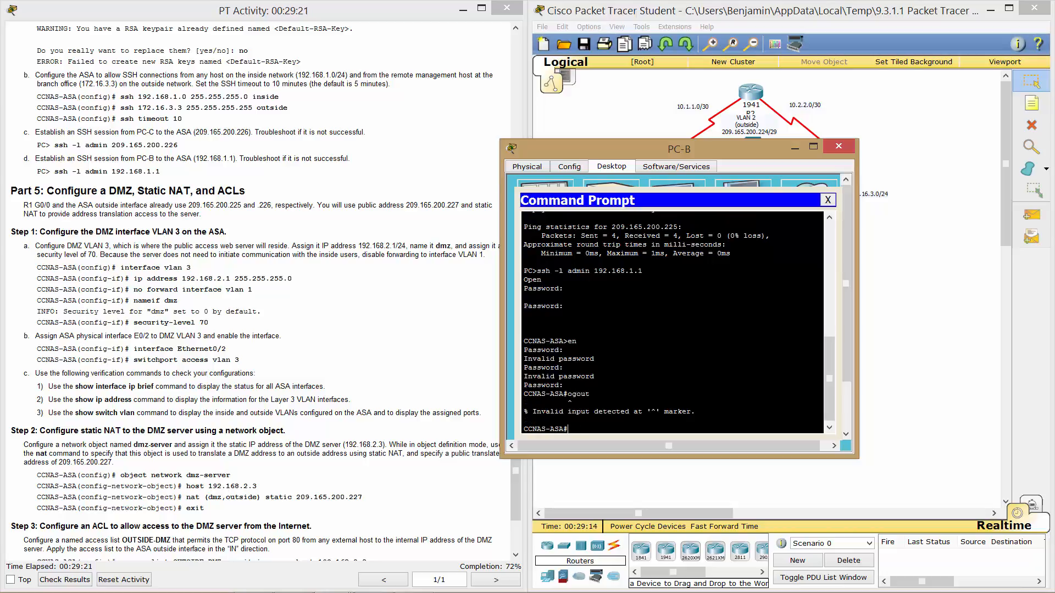
pyautogui.write('logou')
pyautogui.press('Return')
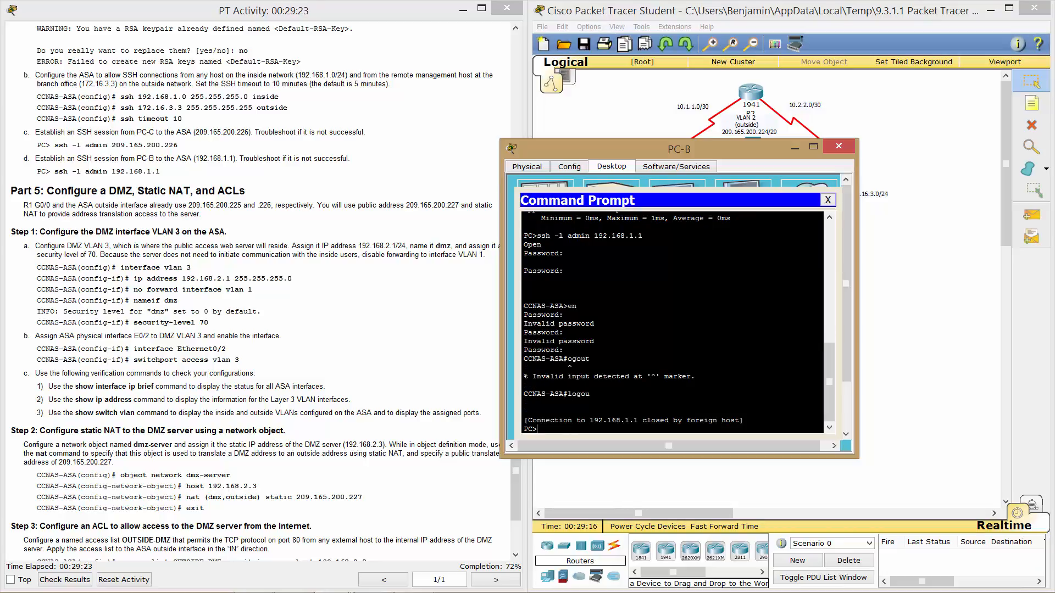
pyautogui.write('logout')
pyautogui.press('Return')
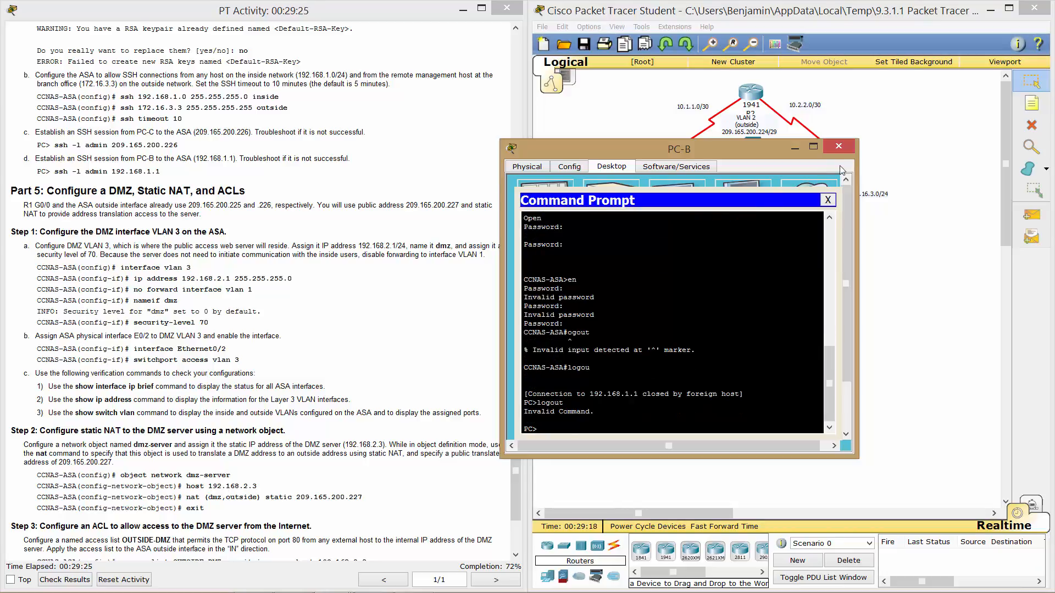
pyautogui.click(841, 147)
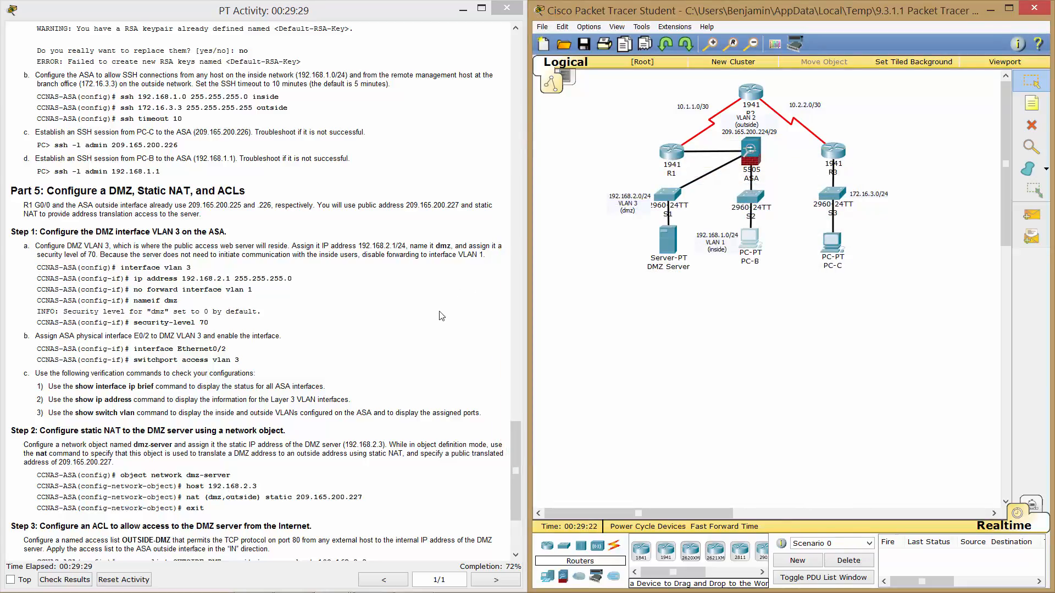
pyautogui.scroll(-5, 441, 316)
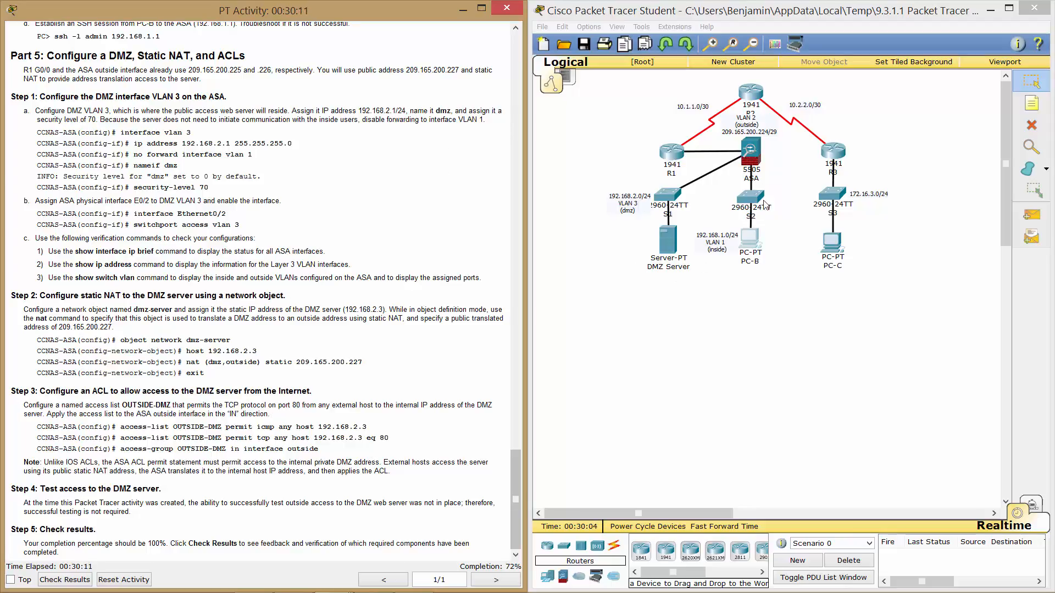
# On the ASA CLI, configure interface VLAN 3 with IP address 192.168.2.1 255.255.255.0.
pyautogui.click(751, 154)
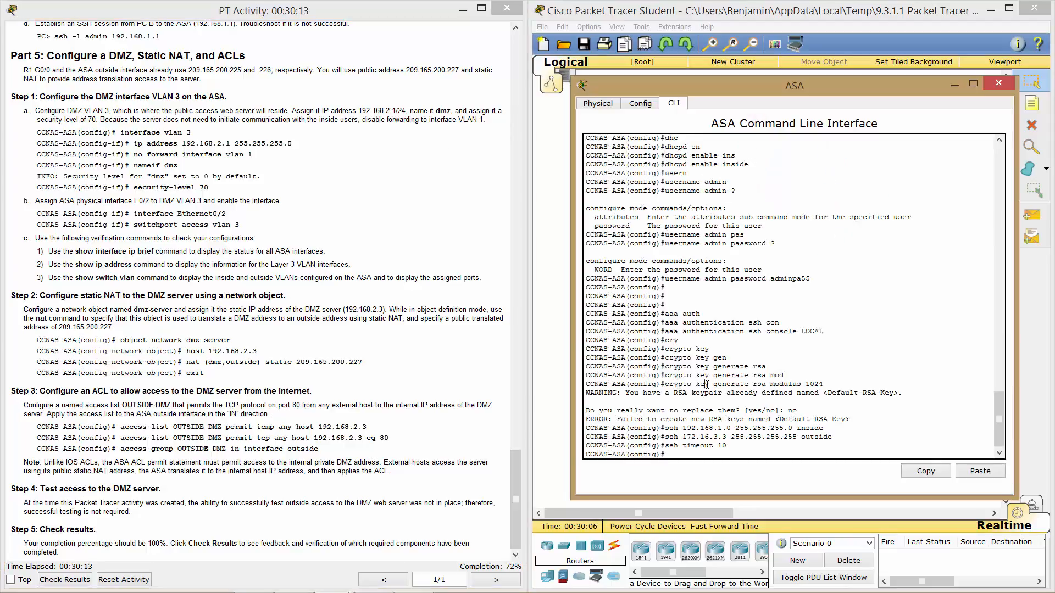
pyautogui.press('Return')
pyautogui.press('Return')
pyautogui.press('Return')
pyautogui.press('Return')
pyautogui.write('inter')
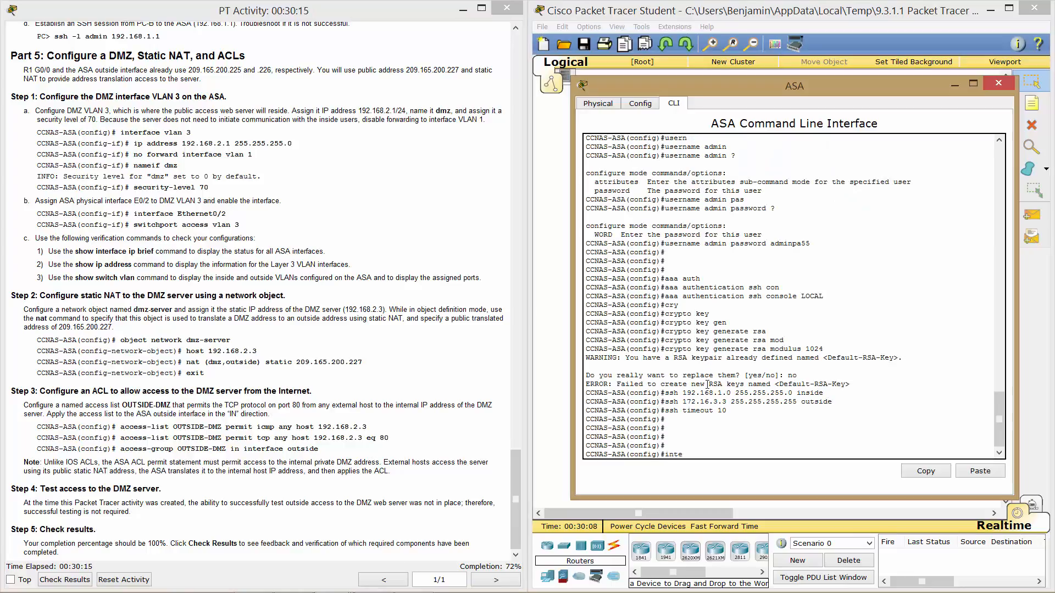
pyautogui.press('Tab')
pyautogui.write('vlan 3')
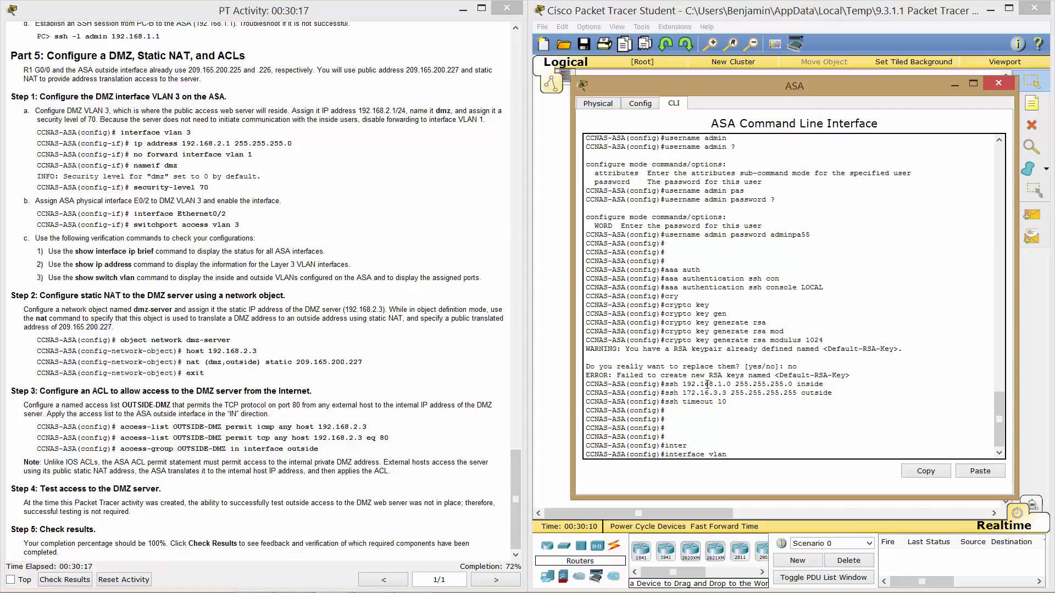
pyautogui.press('Return')
pyautogui.write('ip ad')
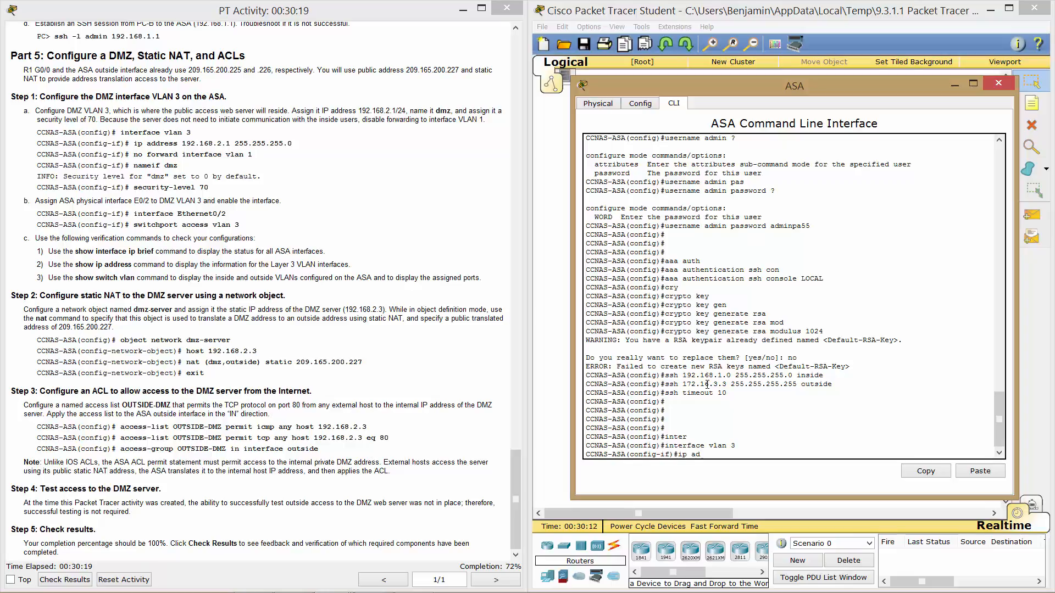
pyautogui.write('dress 192.168.2.1 255.255.255.0')
pyautogui.press('Return')
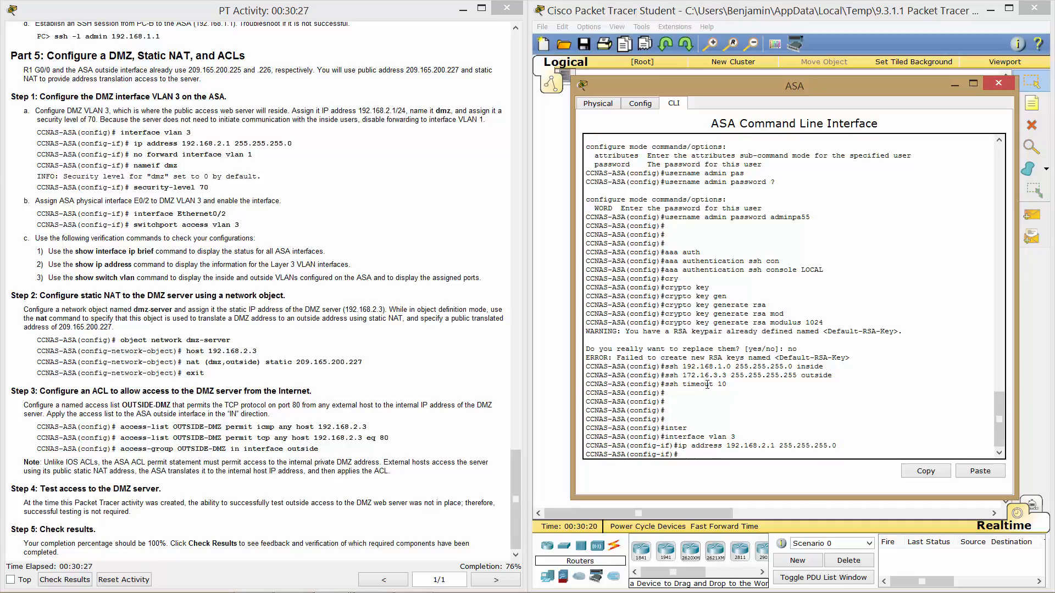
# Block VLAN 3 from forwarding to VLAN 1 with no forward interface vlan 1.
pyautogui.write('no forward int')
pyautogui.press('Tab')
pyautogui.write('vl')
pyautogui.press('Tab')
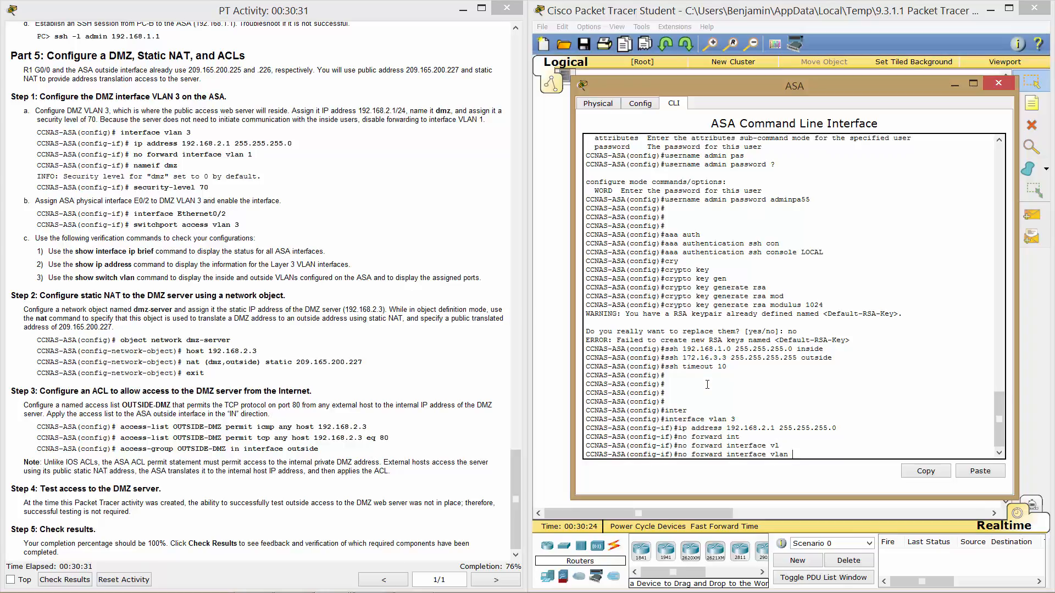
pyautogui.write('1')
pyautogui.press('Return')
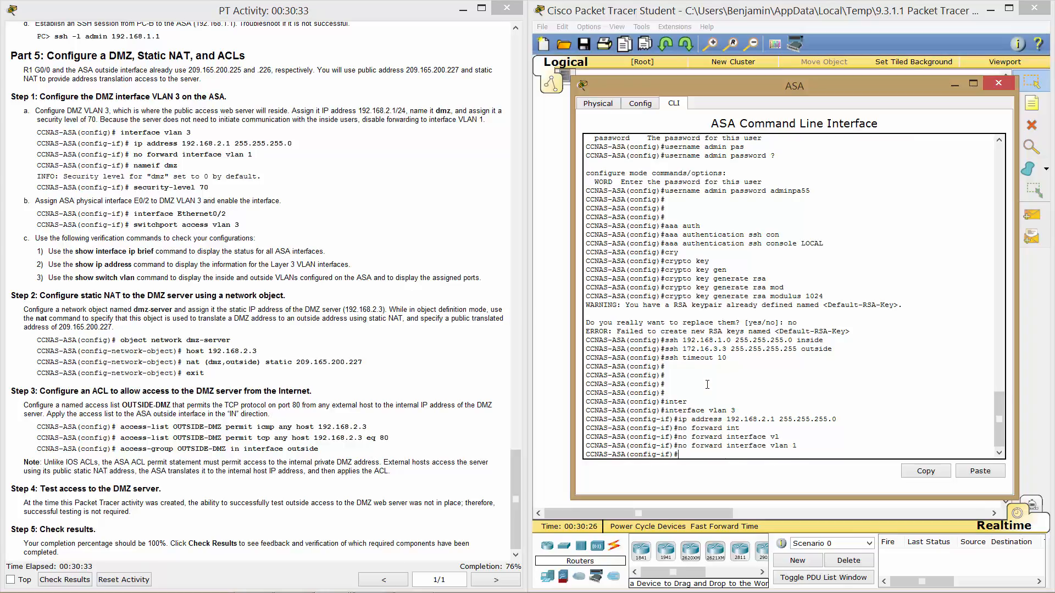
# Name the VLAN 3 interface dmz and give it security level 70.
pyautogui.write('na')
pyautogui.press('Tab')
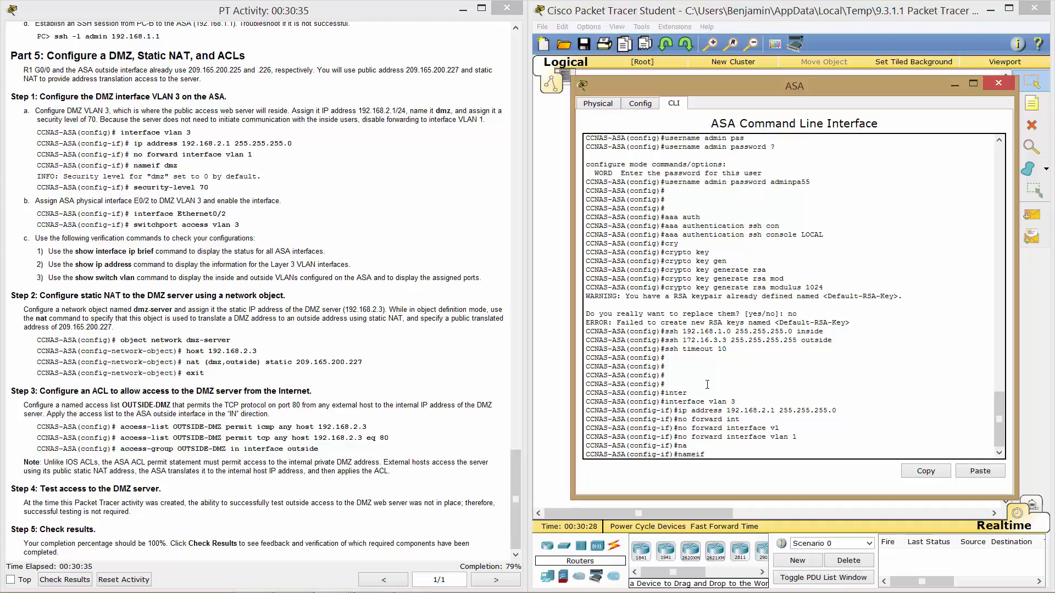
pyautogui.write('dmz')
pyautogui.press('Return')
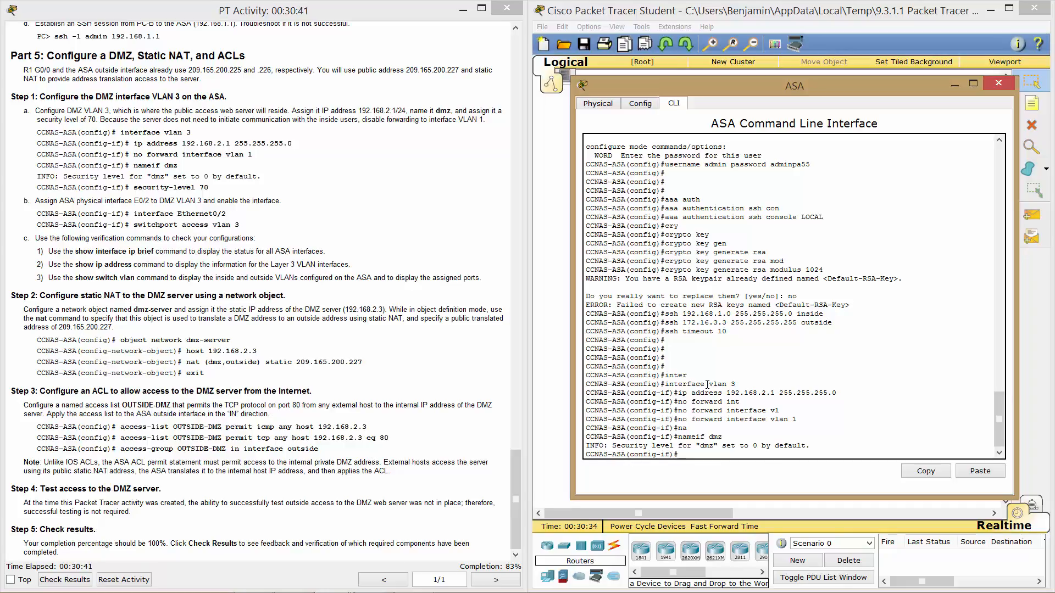
pyautogui.write('ser')
pyautogui.press('BackSpace')
pyautogui.press('Tab')
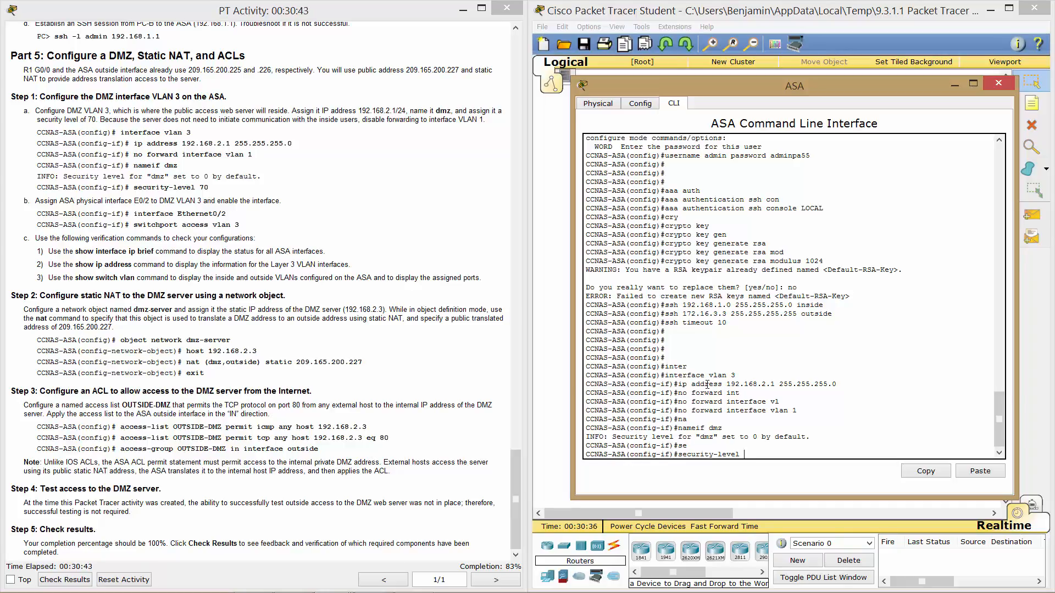
pyautogui.write('7.')
pyautogui.write('0')
pyautogui.press('Return')
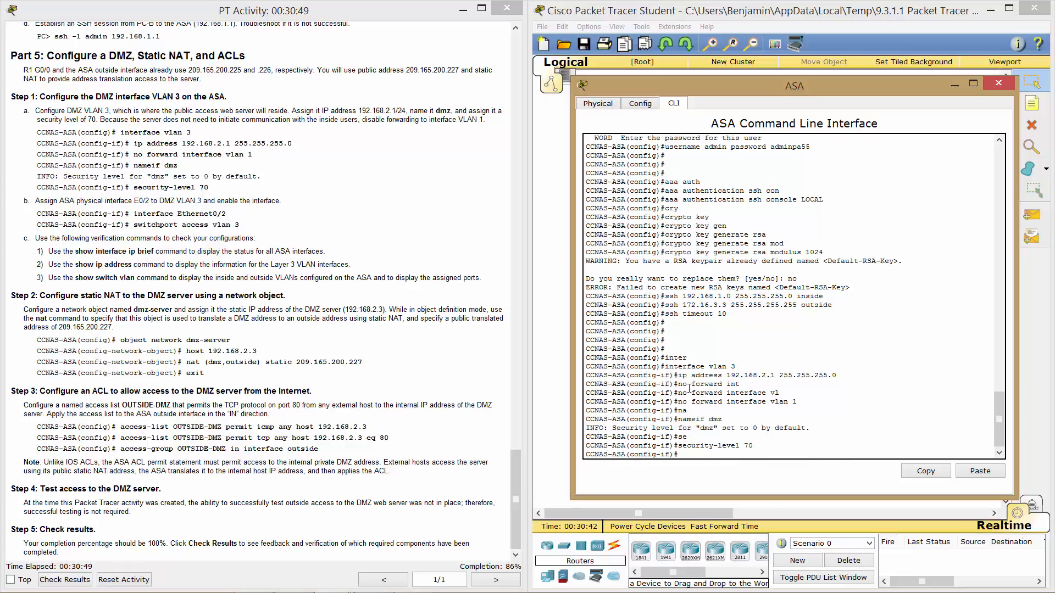
pyautogui.click(513, 486)
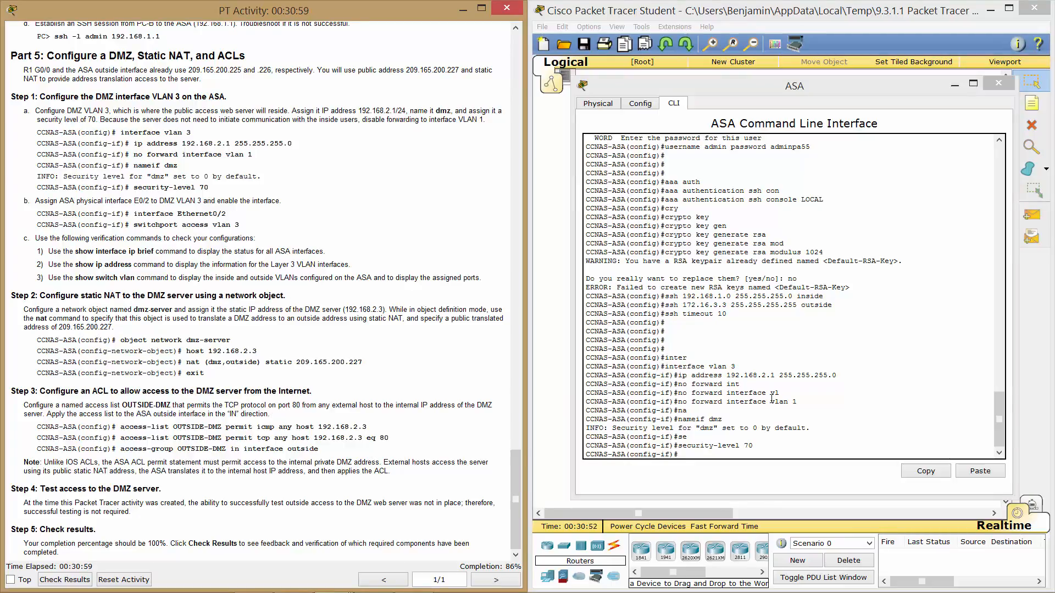
# Enter configuration mode for the ASA's interface Ethernet0/2.
pyautogui.click(808, 412)
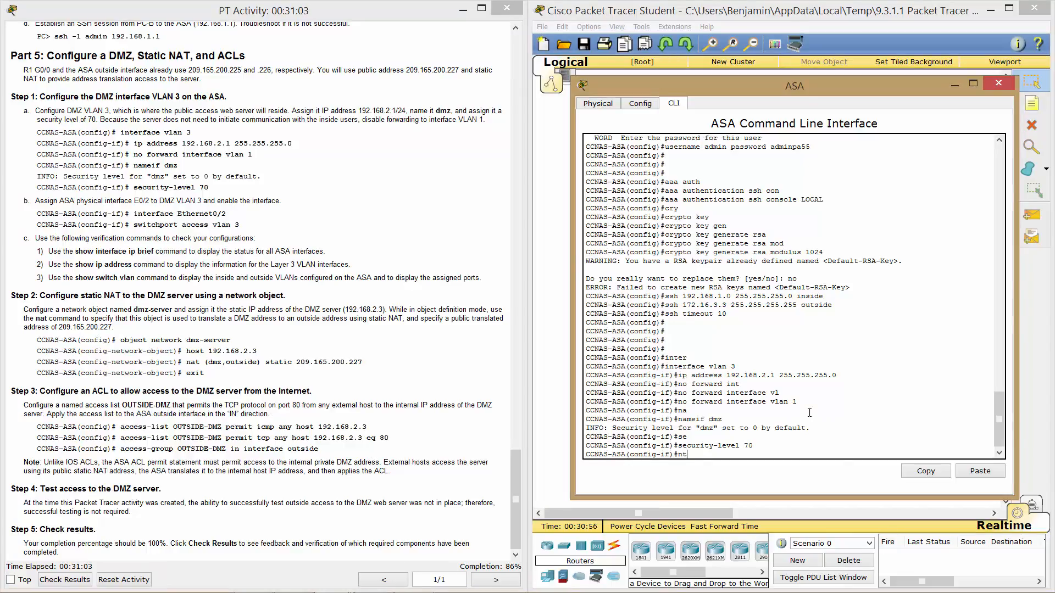
pyautogui.write('in')
pyautogui.press('Tab')
pyautogui.write('ter')
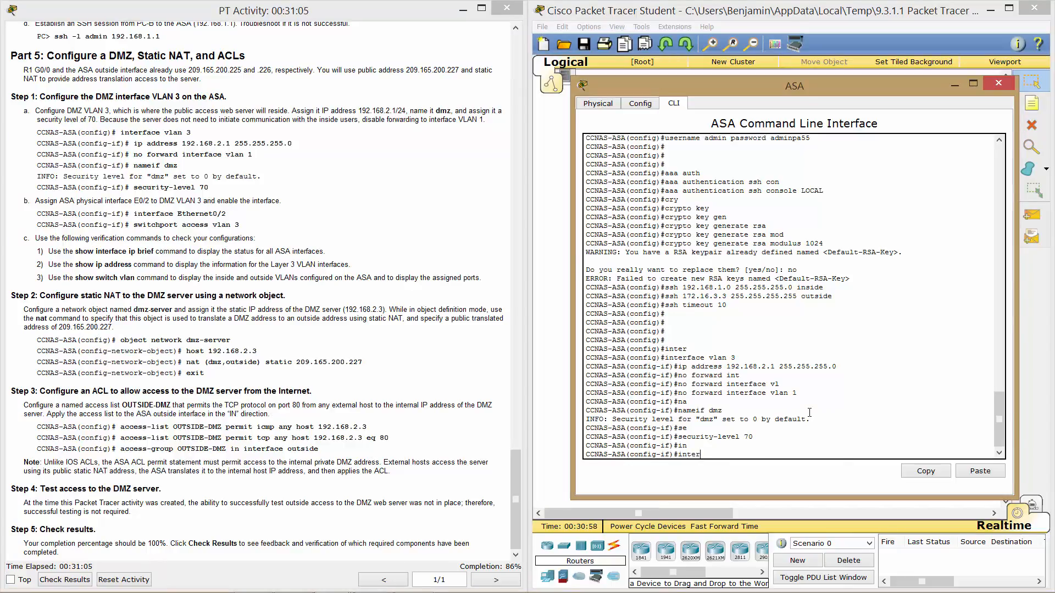
pyautogui.press('Tab')
pyautogui.write('face ')
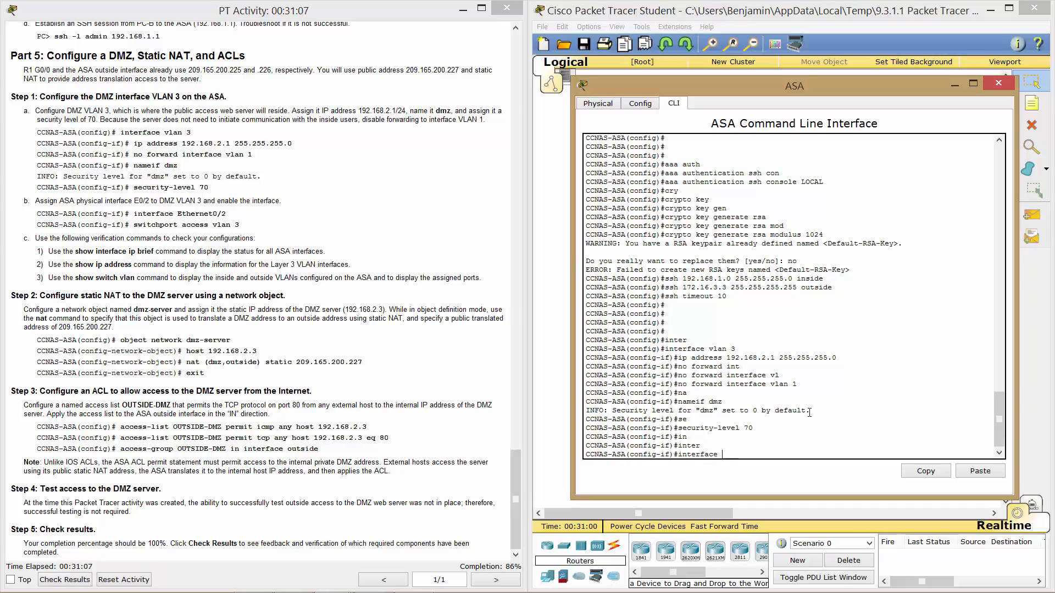
pyautogui.write('Eth')
pyautogui.press('Tab')
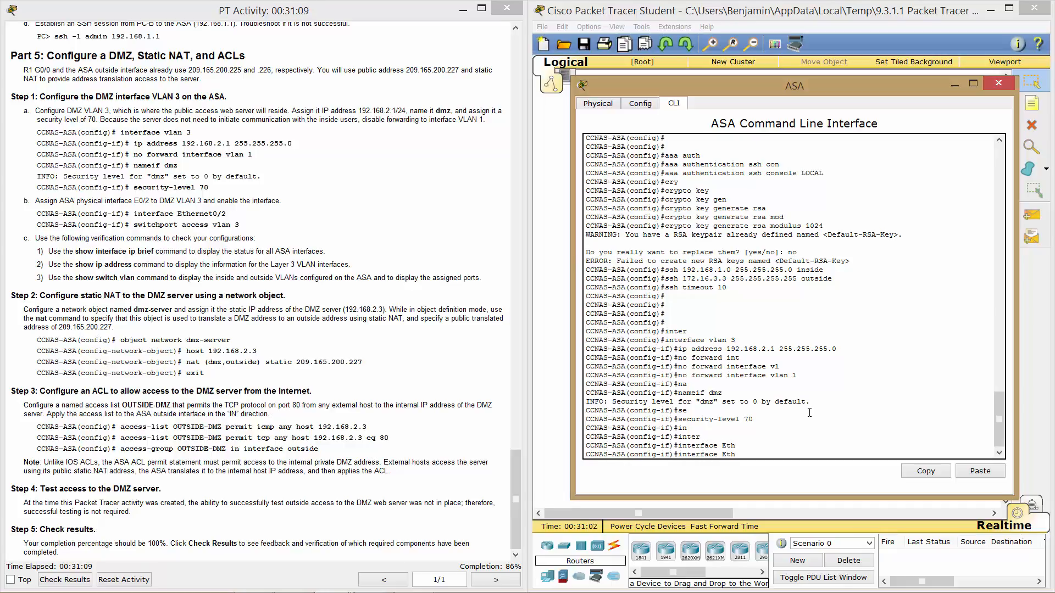
pyautogui.write('erne0/2')
pyautogui.press('Return')
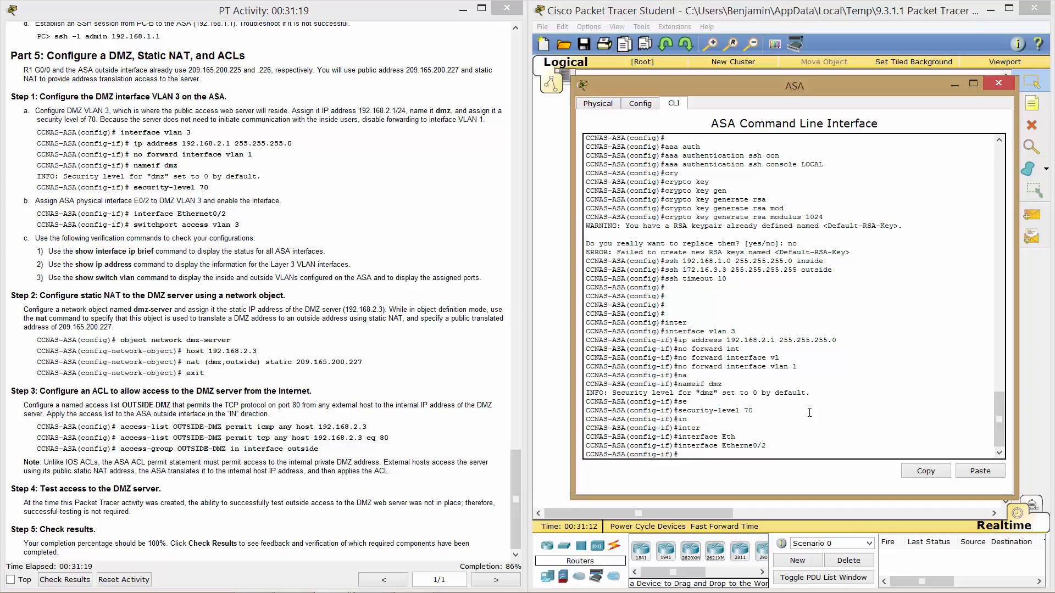
# Make Ethernet0/2 an access port in VLAN 3 with switchport access vlan 3.
pyautogui.write('swit')
pyautogui.press('Tab')
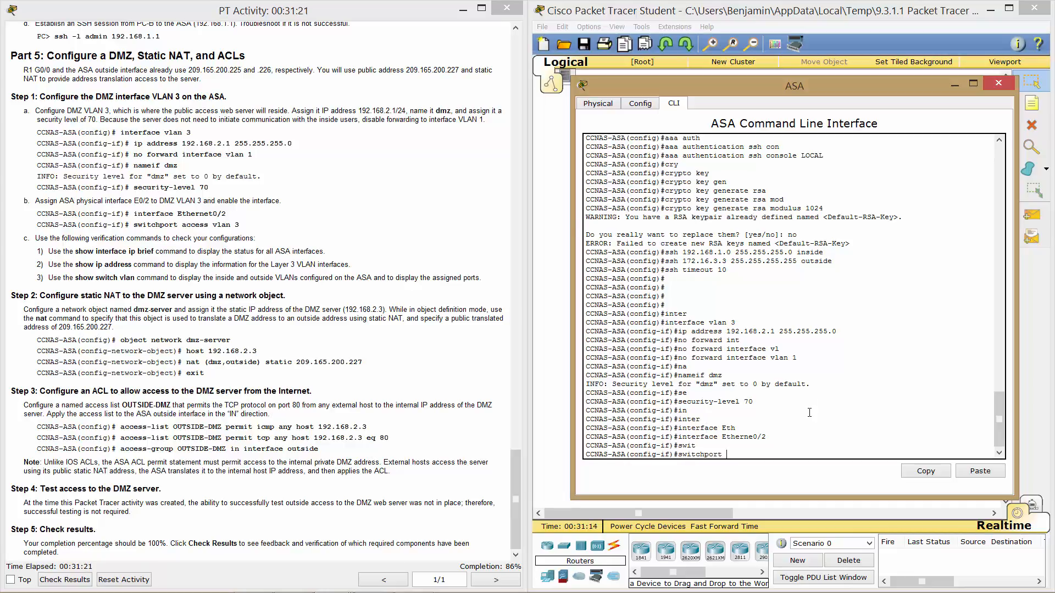
pyautogui.write('acc')
pyautogui.press('Tab')
pyautogui.write('n 3')
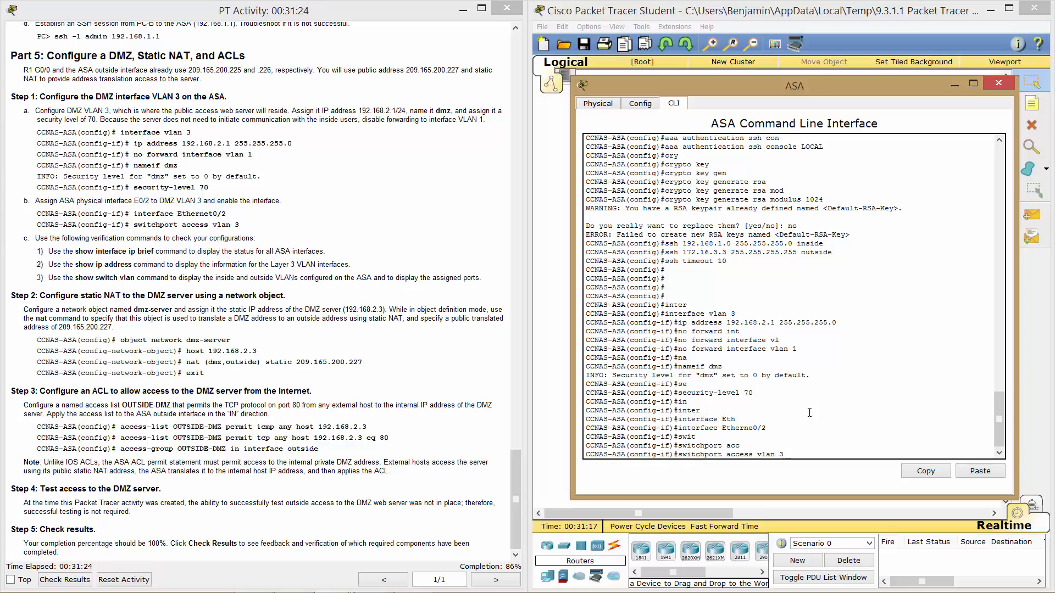
pyautogui.press('Return')
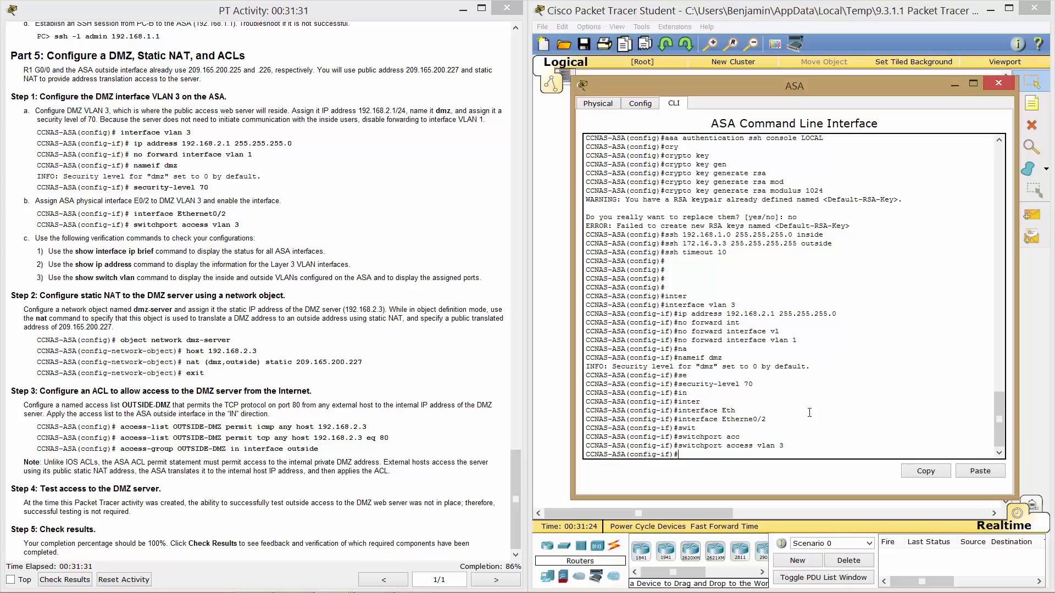
pyautogui.click(402, 398)
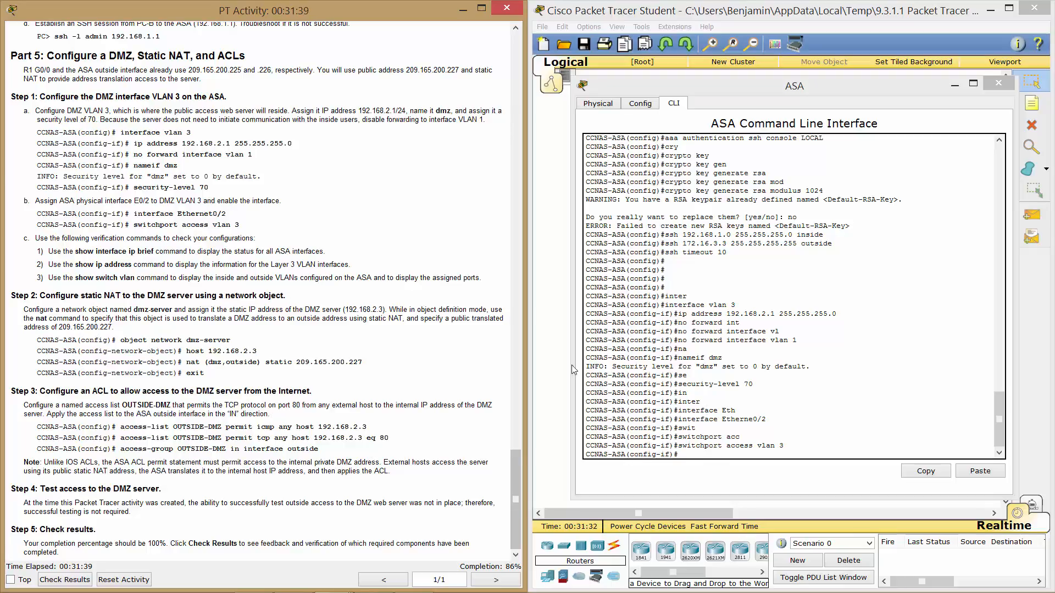
# Run show interface ip brief on the ASA and page through the full list.
pyautogui.click(747, 387)
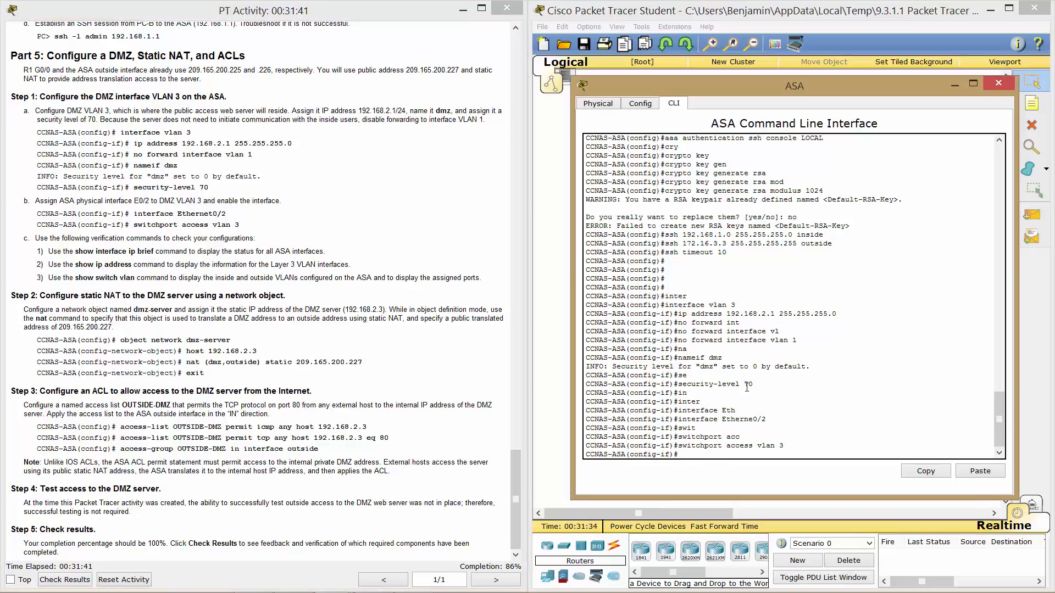
pyautogui.write('show int')
pyautogui.press('Tab')
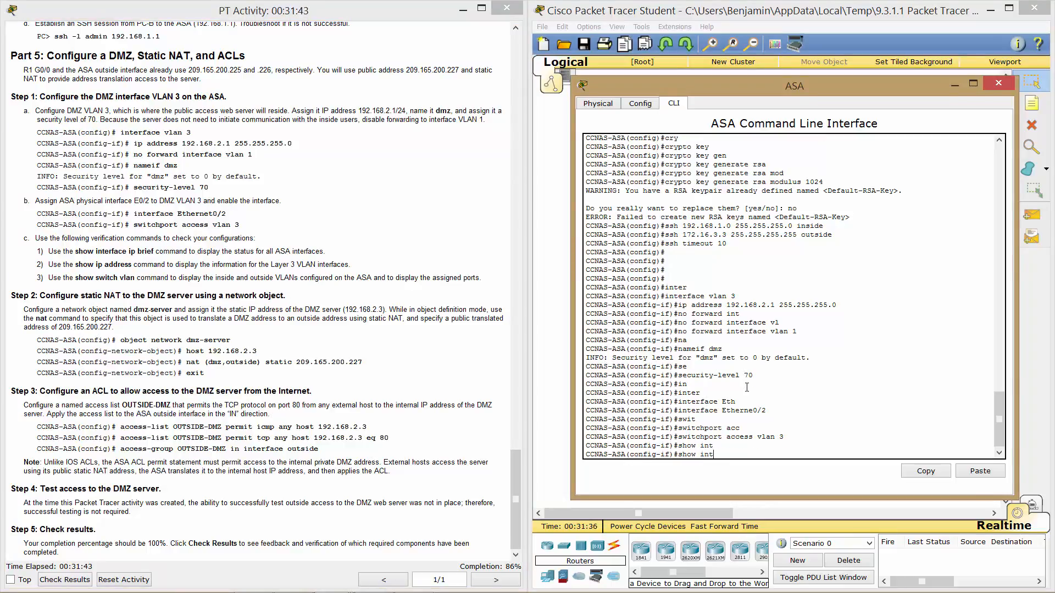
pyautogui.write('erface ip brief')
pyautogui.press('Return')
pyautogui.press('space')
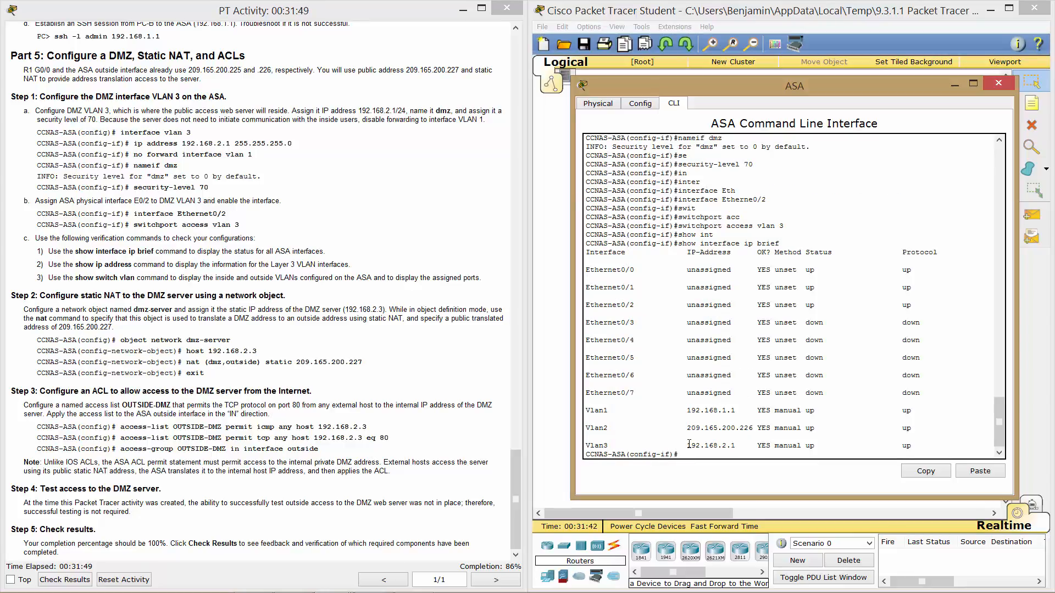
pyautogui.moveTo(688, 444); pyautogui.dragTo(775, 440)
pyautogui.click(775, 442)
# Run show ip address and show switch vlan to confirm Vlan3 dmz and Et0/2.
pyautogui.write('show ip address')
pyautogui.press('Return')
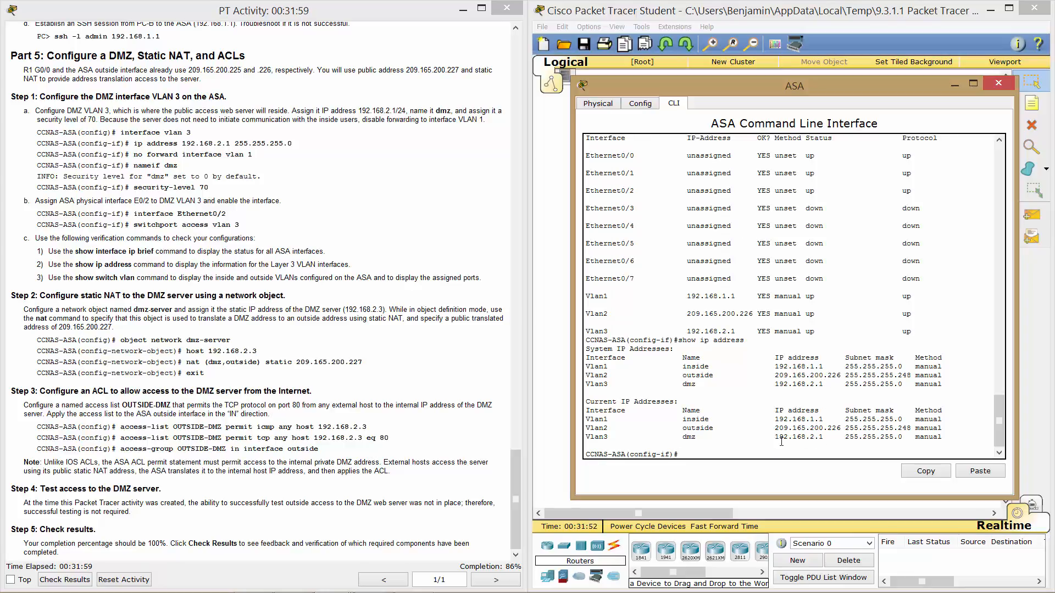
pyautogui.write('show s')
pyautogui.write('with ')
pyautogui.write('ch vlan')
pyautogui.press('Return')
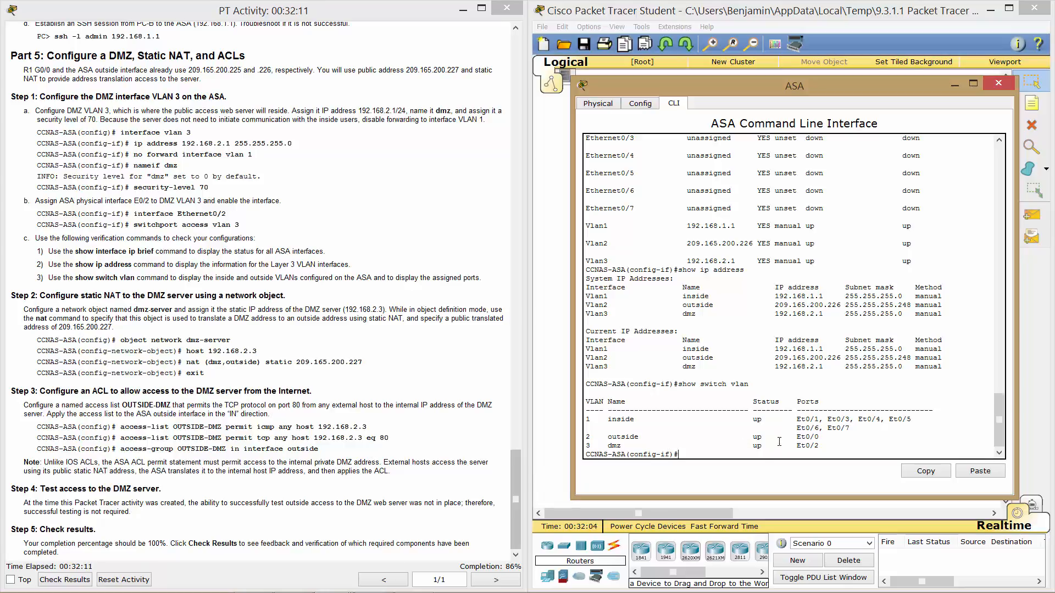
pyautogui.press('Return')
pyautogui.press('Return')
pyautogui.press('Return')
pyautogui.press('Return')
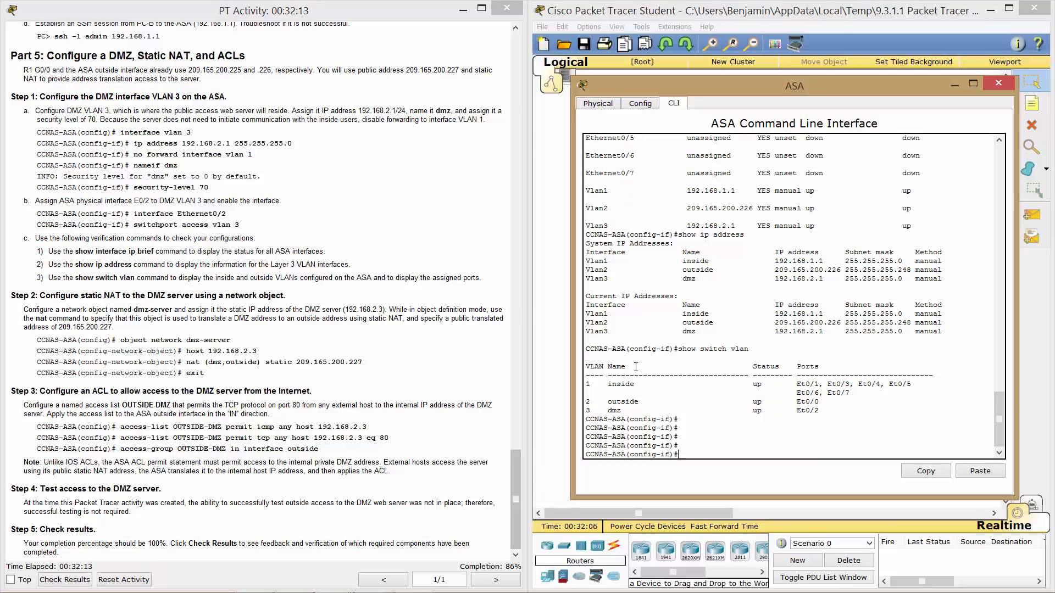
pyautogui.click(276, 253)
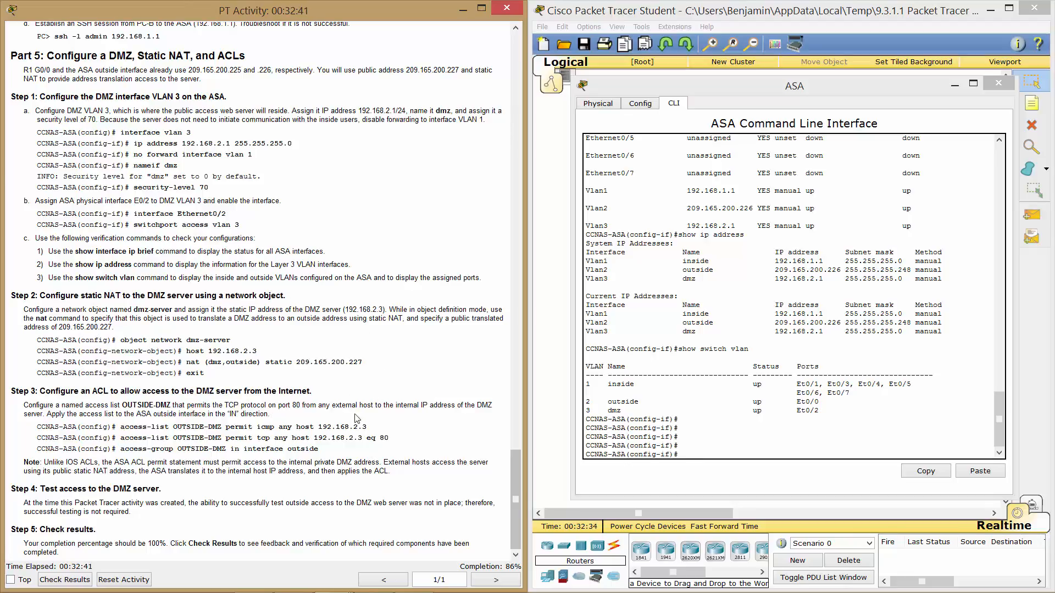
# Attempt the dmz-server object command, then exit interface configuration mode.
pyautogui.click(714, 395)
pyautogui.write('object')
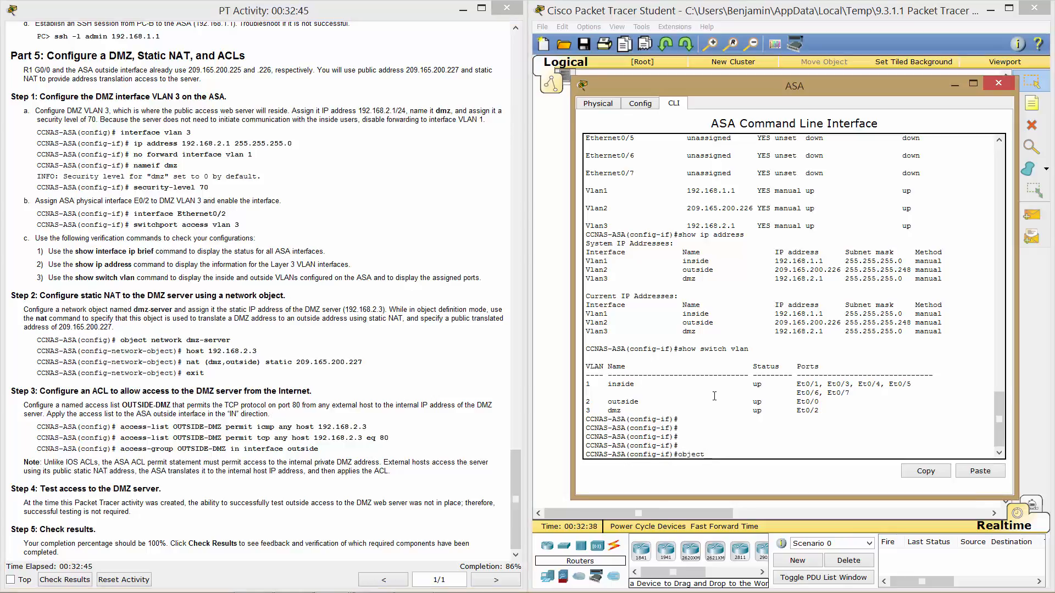
pyautogui.write(' ntework dmz-server')
pyautogui.press('Return')
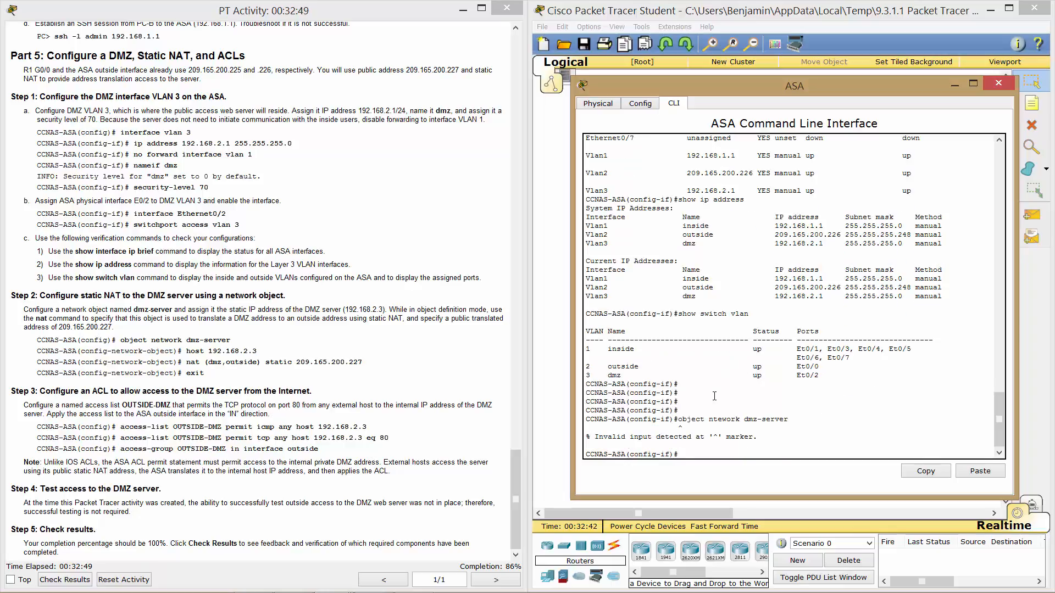
pyautogui.write('exit')
pyautogui.press('Return')
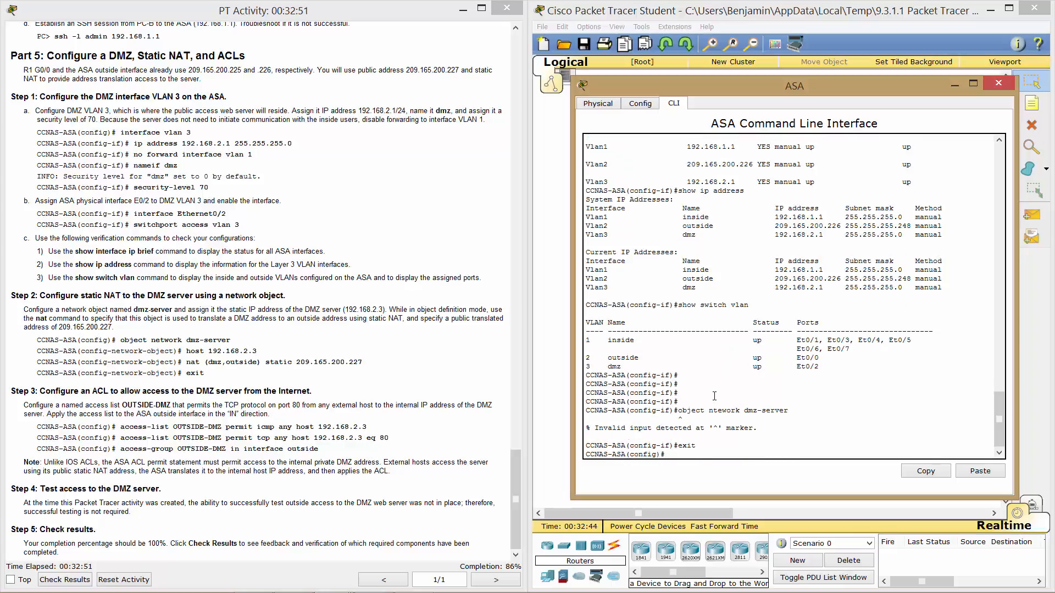
# Create network object dmz-server with host 192.168.2.3.
pyautogui.write('obj')
pyautogui.press('Tab')
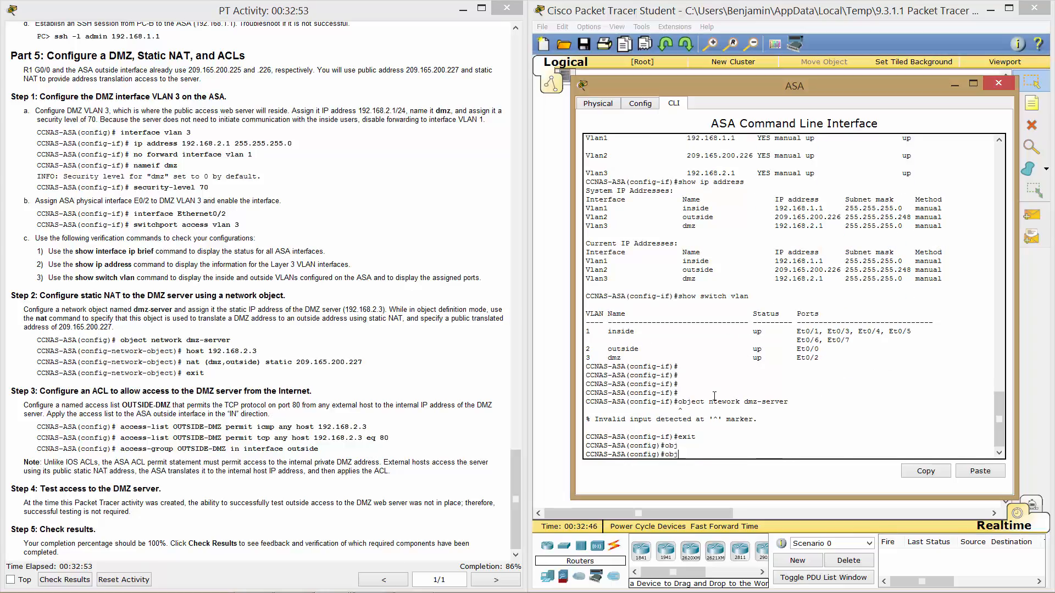
pyautogui.write('ect network dmz-server')
pyautogui.press('Return')
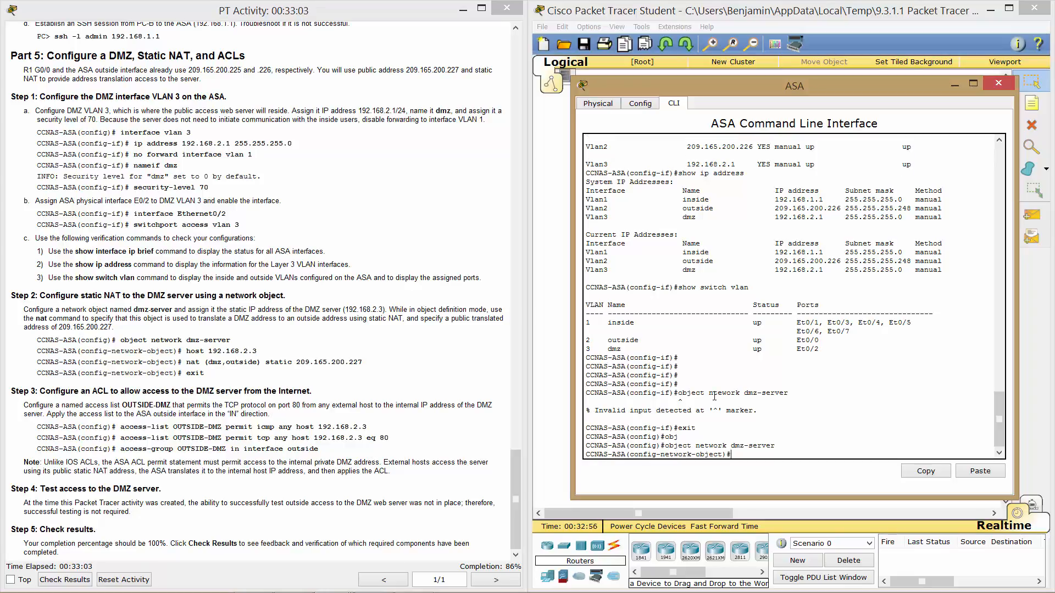
pyautogui.write('host 192.168.2.3')
pyautogui.press('Return')
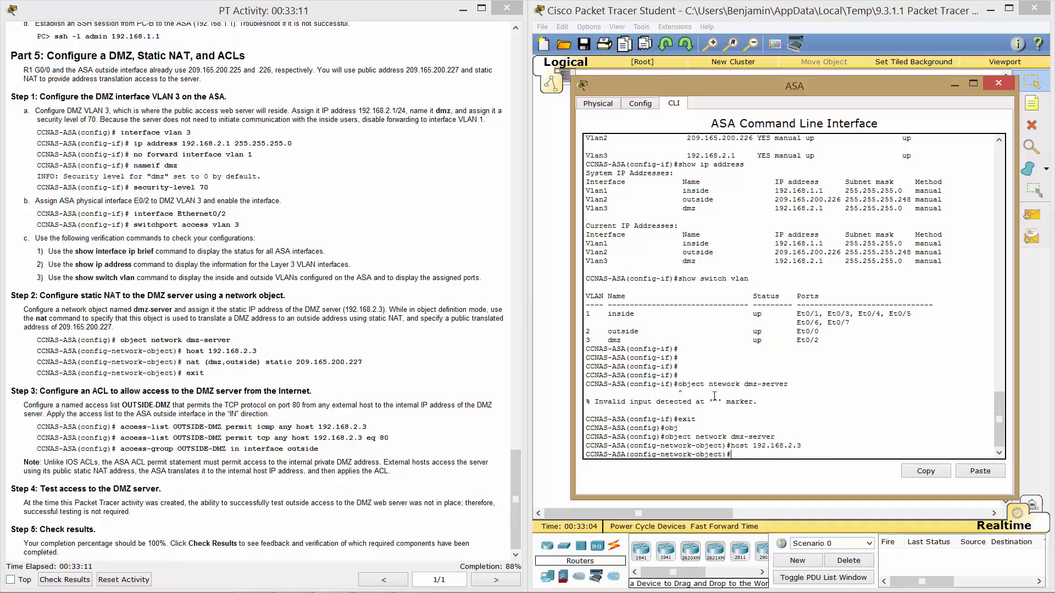
# Add static NAT (dmz,outside) to 209.165.200.227 for dmz-server and exit the object.
pyautogui.write('nat (dmz,outside) static 209.165.20')
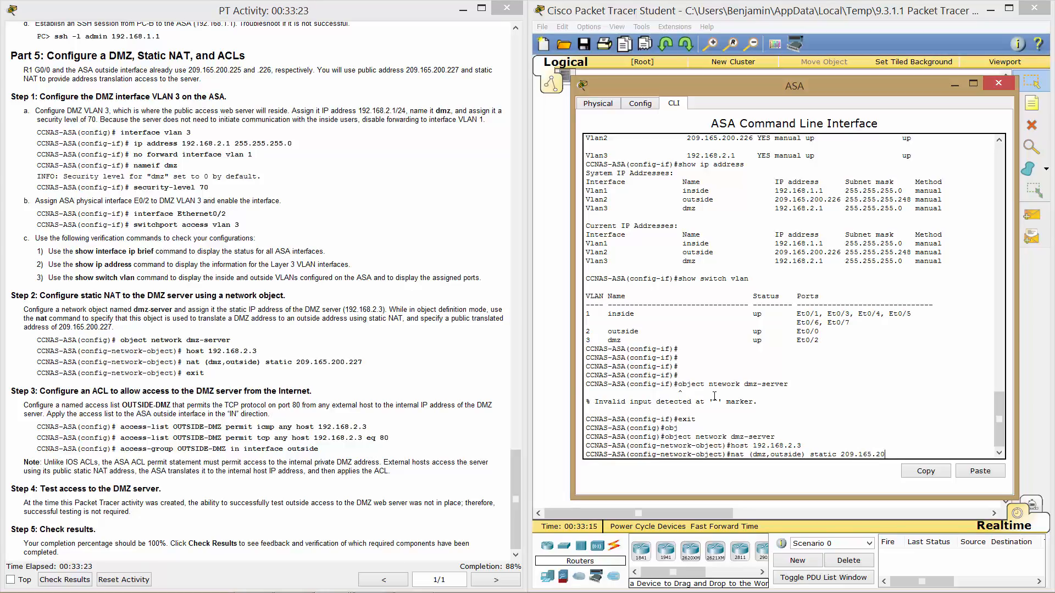
pyautogui.write('0.227')
pyautogui.press('Return')
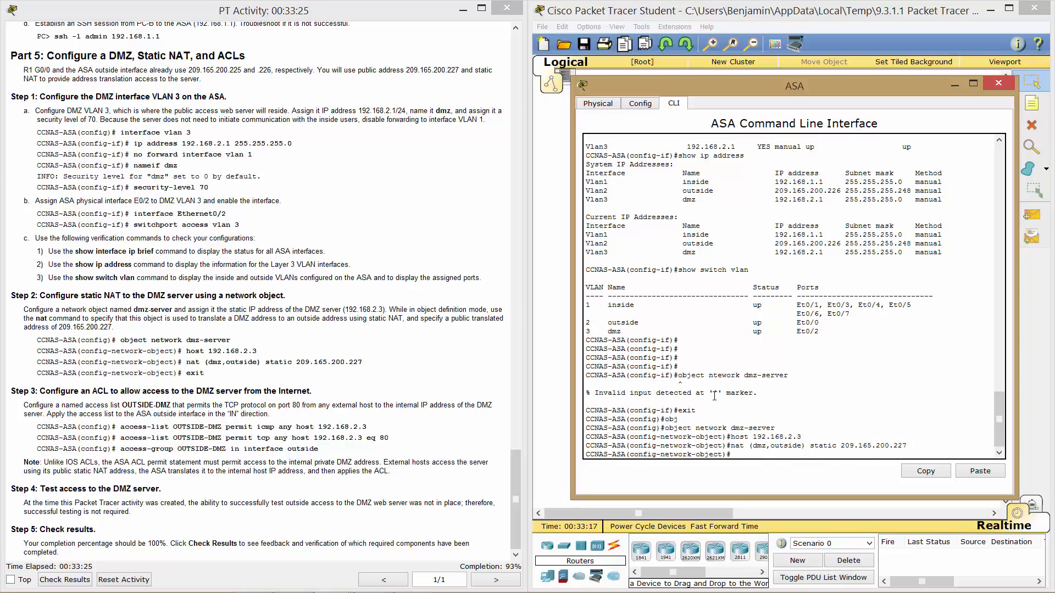
pyautogui.write('exit')
pyautogui.press('Return')
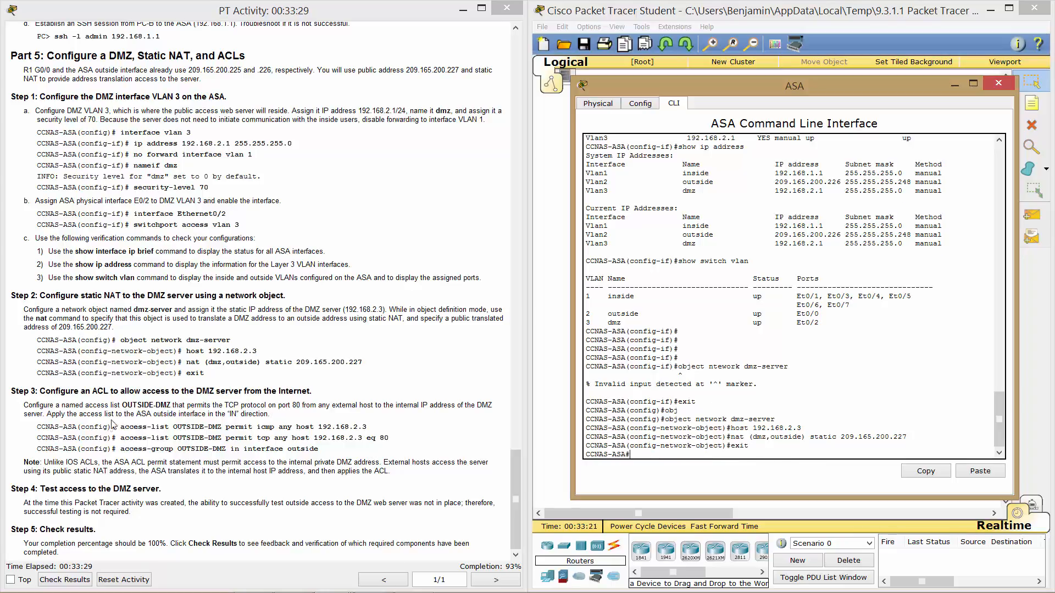
pyautogui.click(139, 438)
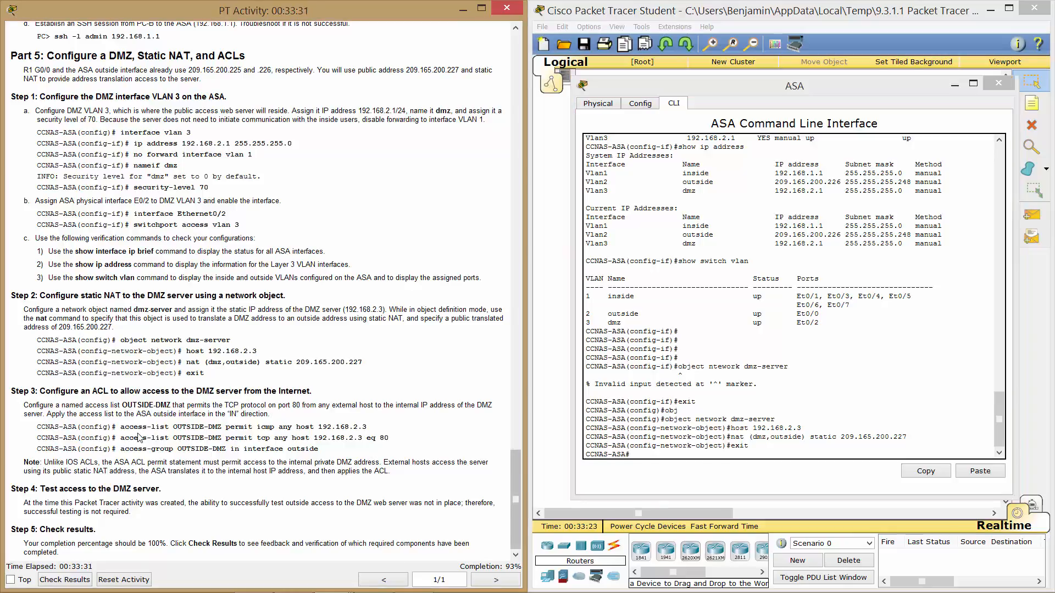
# Review the OUTSIDE-DMZ ACL commands, then enter global configuration mode on the ASA with conf t.
pyautogui.moveTo(133, 427); pyautogui.dragTo(283, 467)
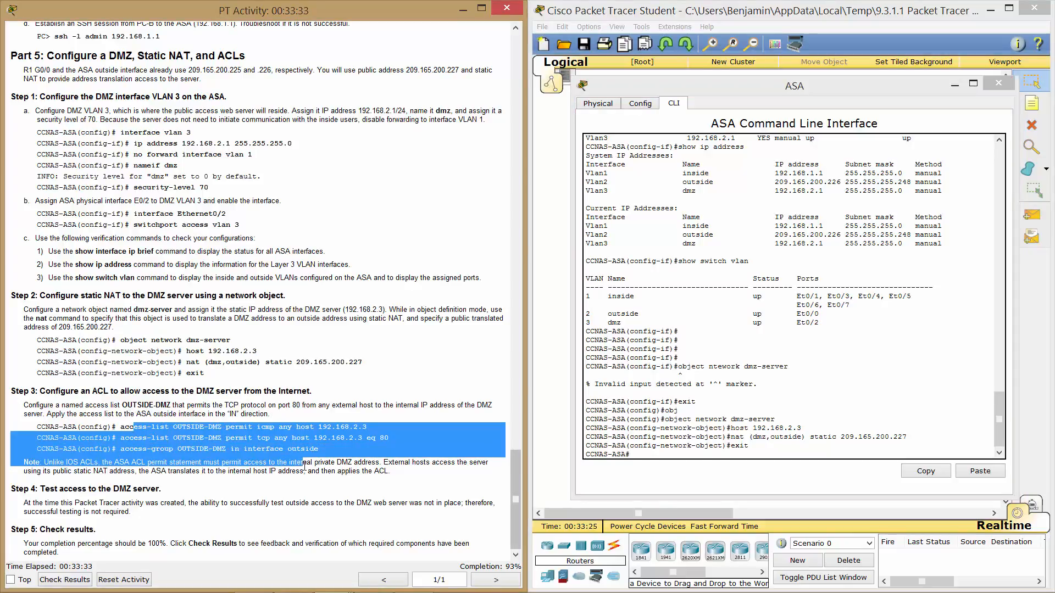
pyautogui.click(153, 450)
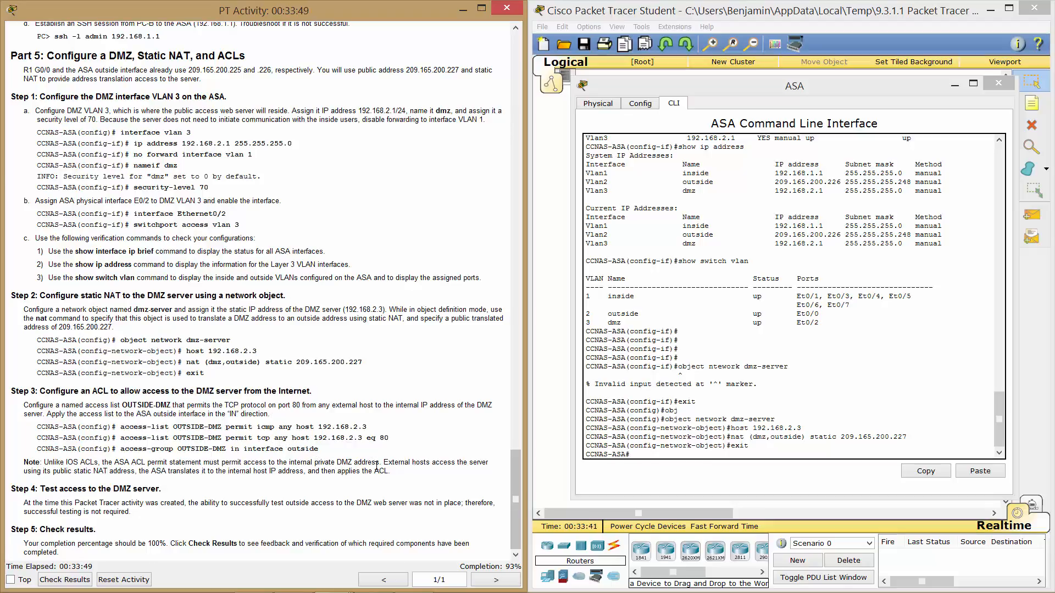
pyautogui.click(715, 421)
pyautogui.write('acc')
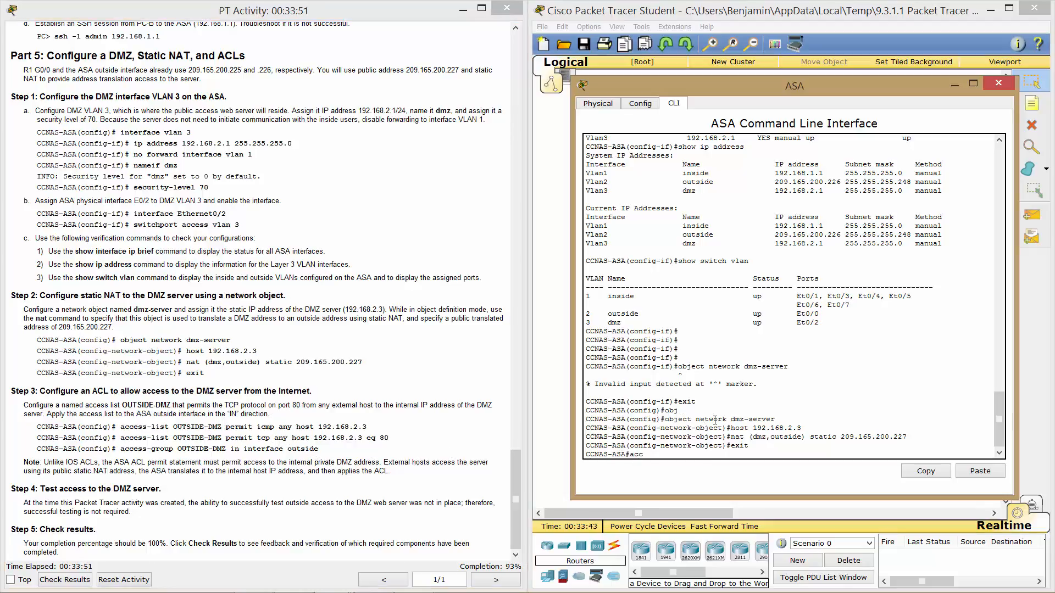
pyautogui.write('e')
pyautogui.press('Tab')
pyautogui.write('ss-list')
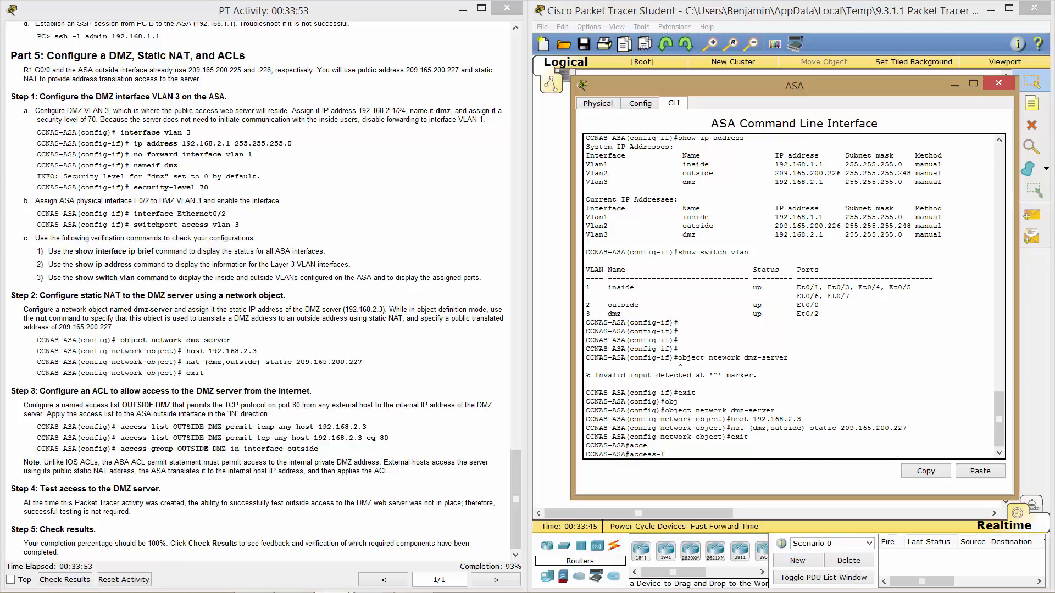
pyautogui.press('BackSpace')
pyautogui.press('BackSpace')
pyautogui.press('BackSpace')
pyautogui.press('BackSpace')
pyautogui.press('BackSpace')
pyautogui.press('BackSpace')
pyautogui.press('BackSpace')
pyautogui.press('BackSpace')
pyautogui.press('BackSpace')
pyautogui.press('BackSpace')
pyautogui.press('BackSpace')
pyautogui.write('conf t')
pyautogui.press('Return')
pyautogui.write('acce')
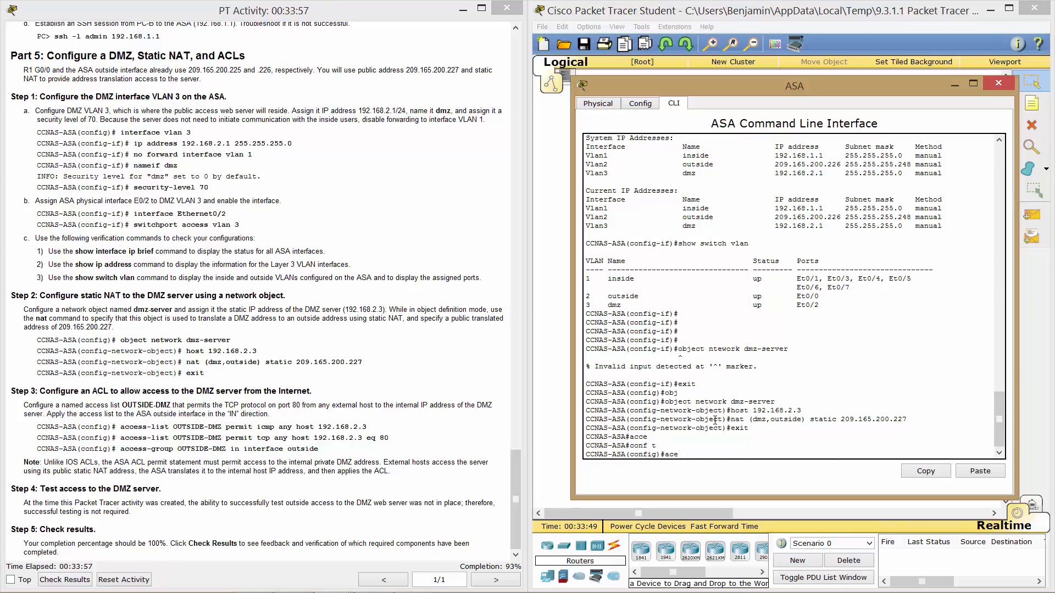
# Enter access-list OUTSIDE-DMZ permit icmp any host 192.168.2.3.
pyautogui.press('Tab')
pyautogui.press('BackSpace')
pyautogui.write('ce')
pyautogui.press('Tab')
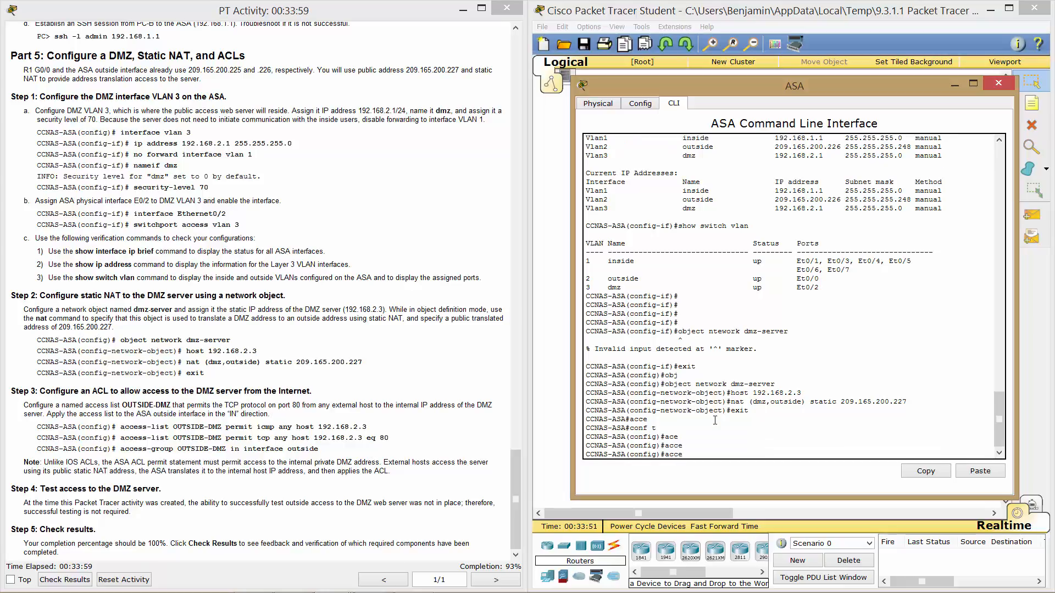
pyautogui.write('ss-li')
pyautogui.press('Tab')
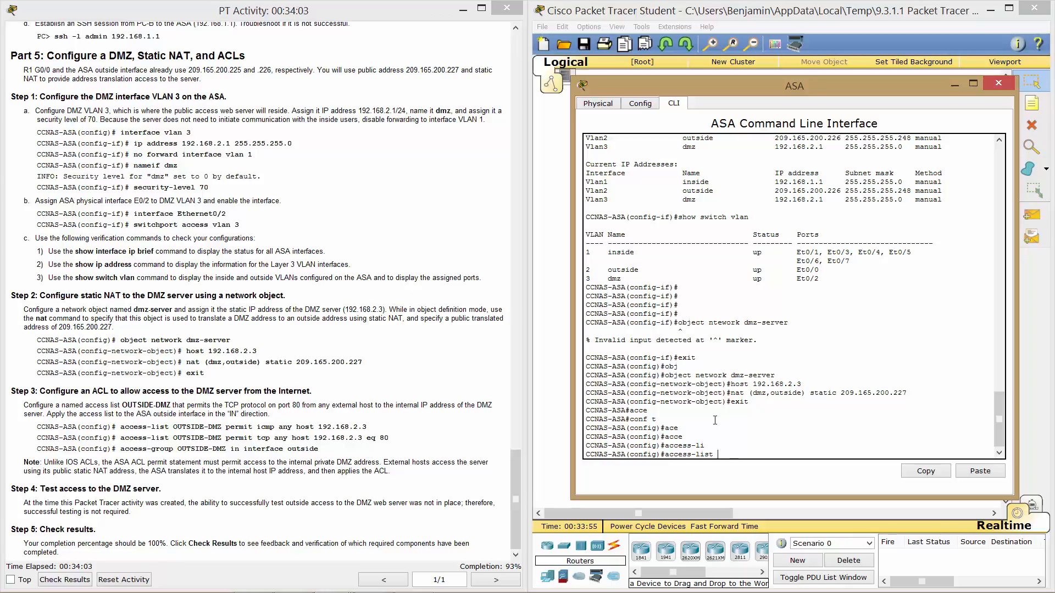
pyautogui.write('OUTSIDE-DMZ per')
pyautogui.press('Tab')
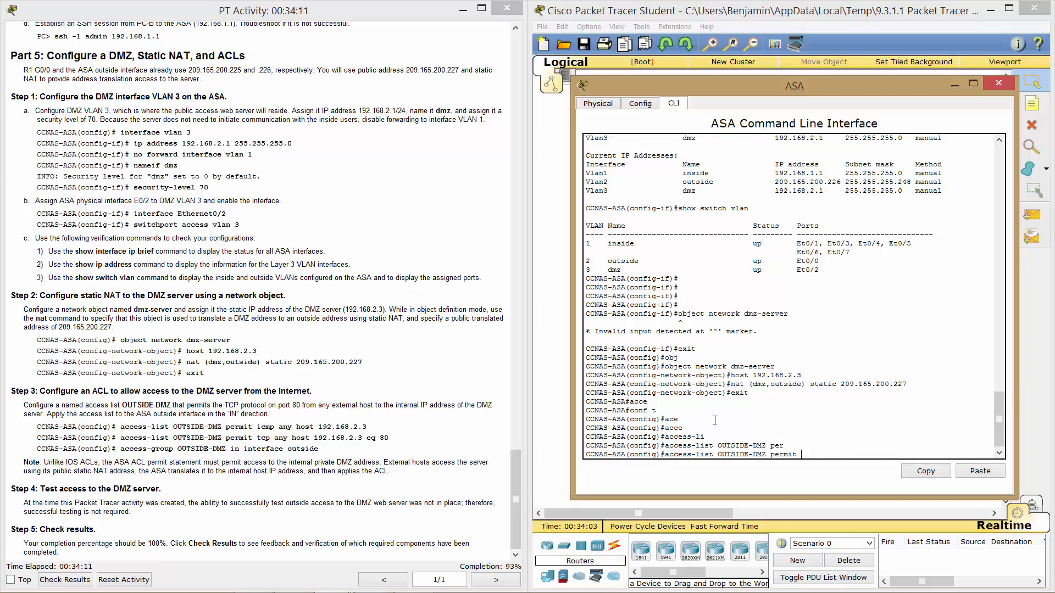
pyautogui.write('ic')
pyautogui.press('Tab')
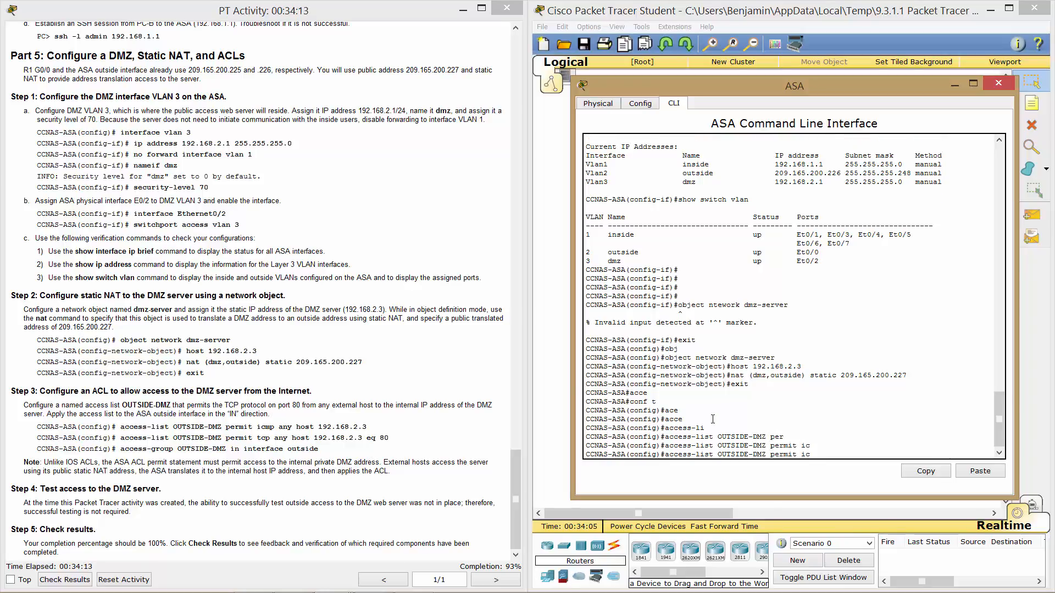
pyautogui.write('m')
pyautogui.press('Tab')
pyautogui.write('p')
pyautogui.press('Tab')
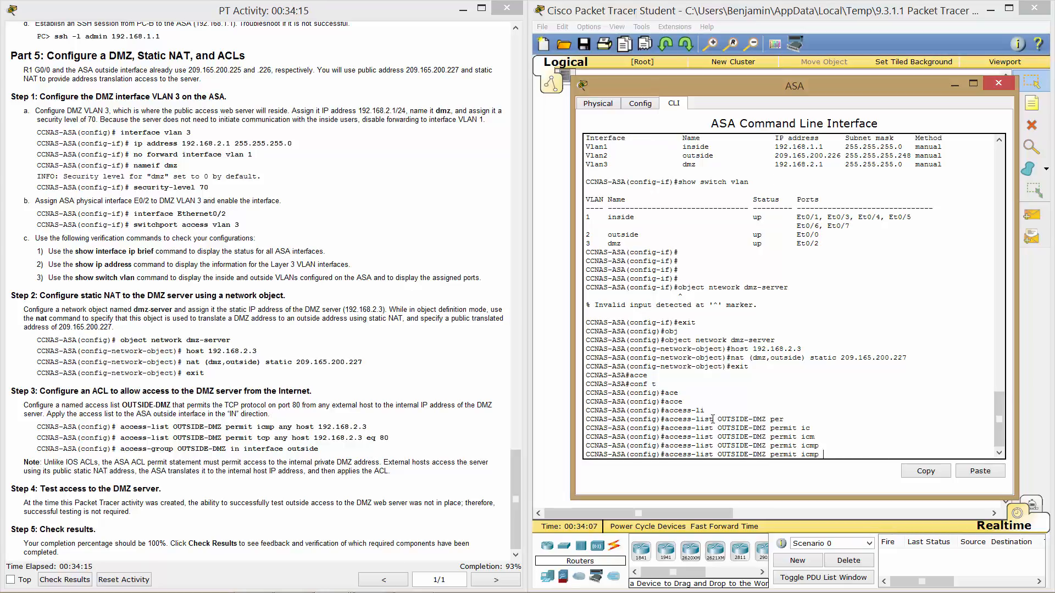
pyautogui.write('any host 192.168.2.3')
pyautogui.press('Return')
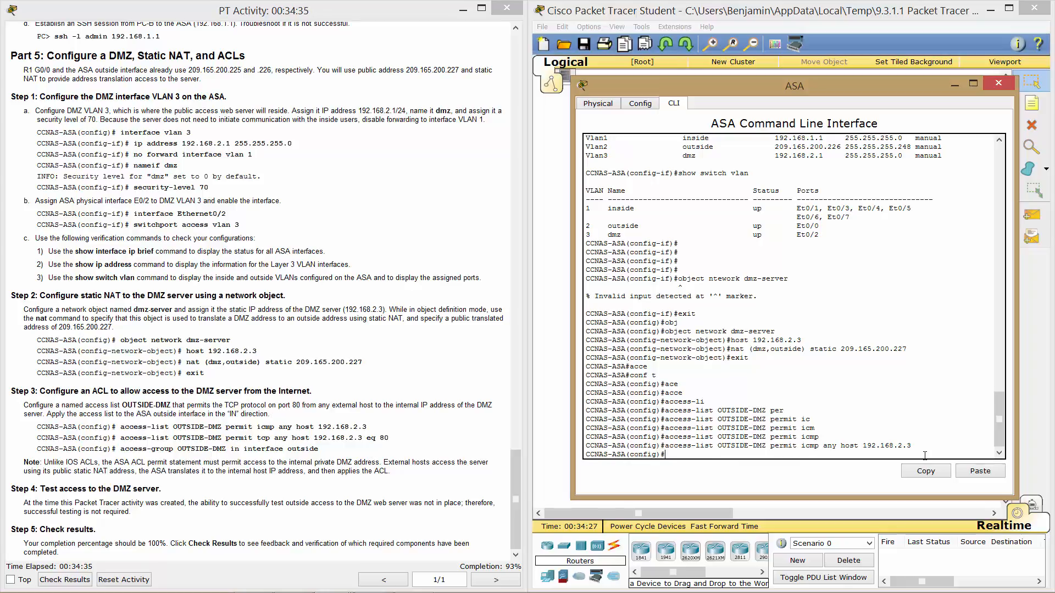
# Add access-list OUTSIDE-DMZ permit tcp any host 192.168.2.3 eq 80.
pyautogui.write('access-l')
pyautogui.press('Tab')
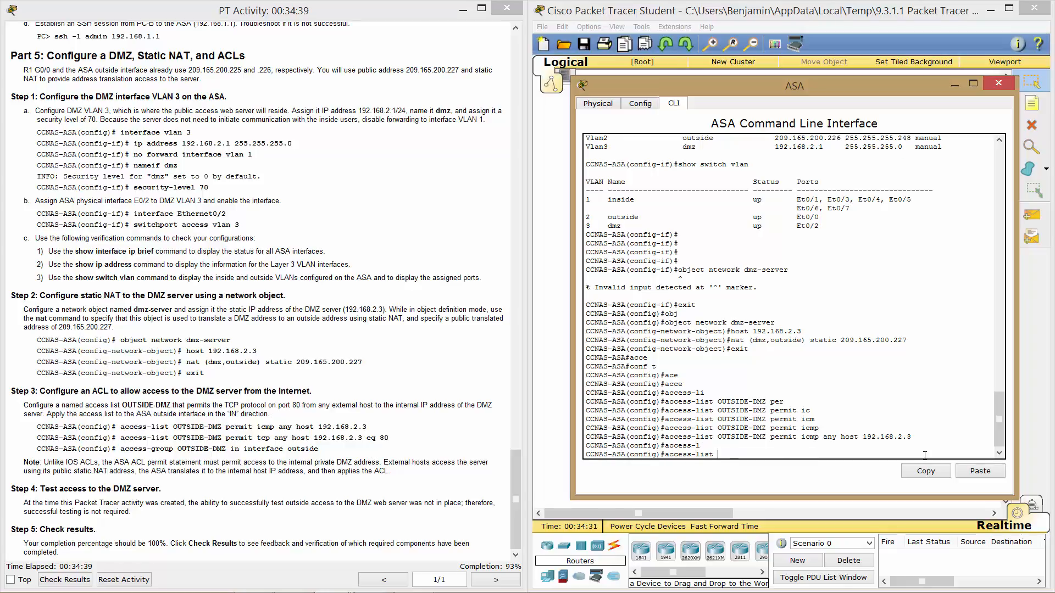
pyautogui.write('OUTSIDE-DMZ per')
pyautogui.write('mit tcp any host 192.168')
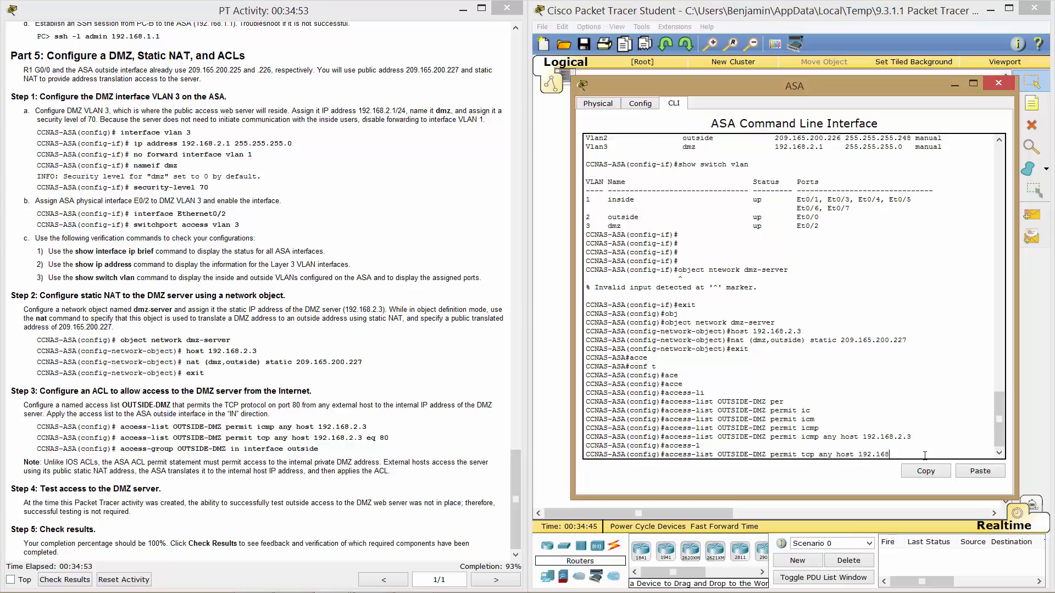
pyautogui.write('.2.3 eq 80')
pyautogui.press('Return')
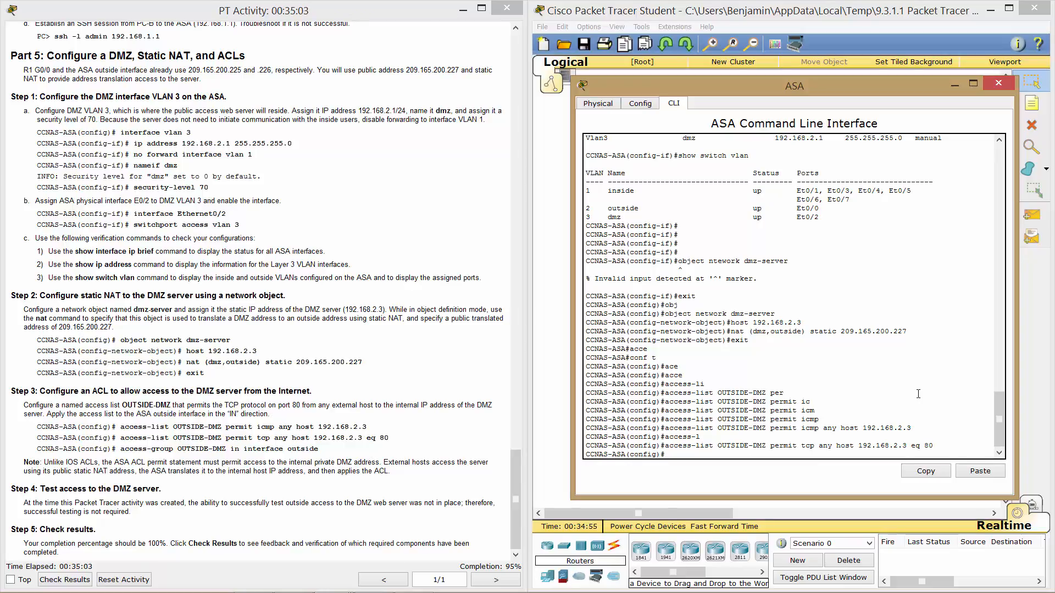
# Enter access-group OUTSIDE-DMZ in interface outside on the ASA.
pyautogui.write('access-gr')
pyautogui.press('Tab')
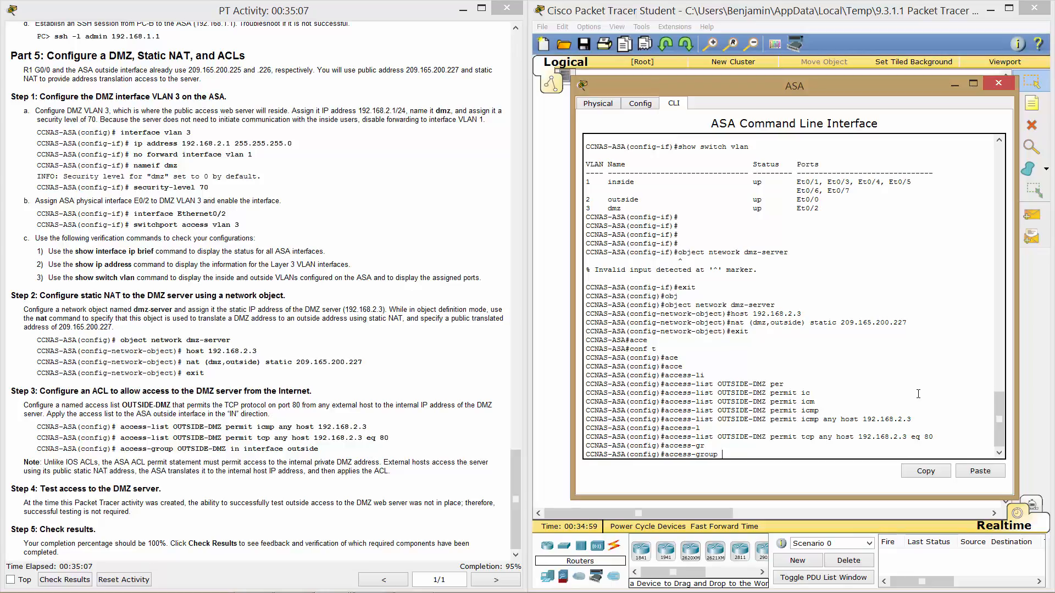
pyautogui.write('OUTSIDE-DMZ in interface oust')
pyautogui.press('BackSpace')
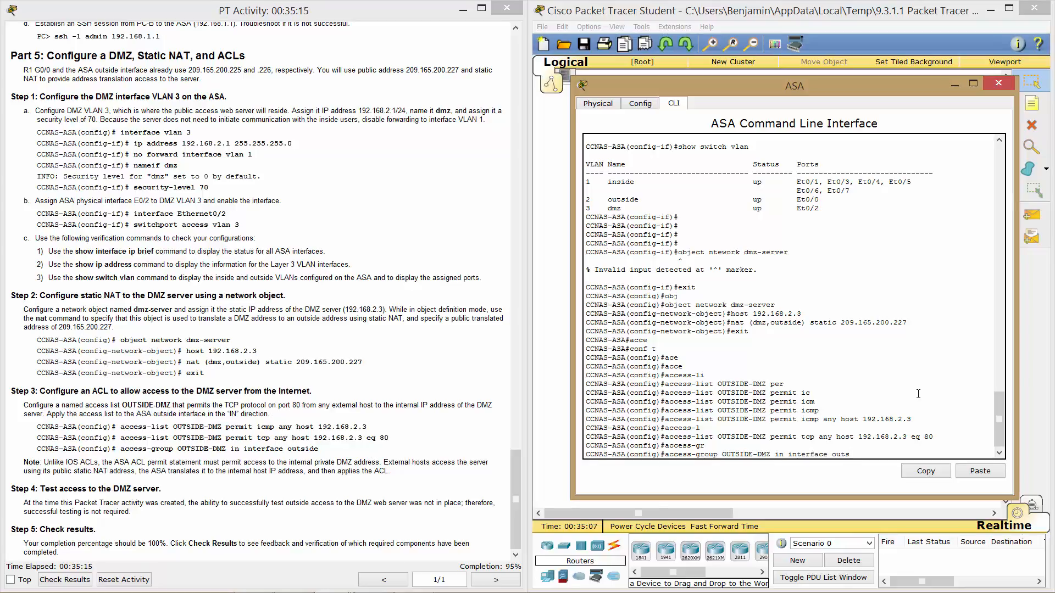
pyautogui.press('Return')
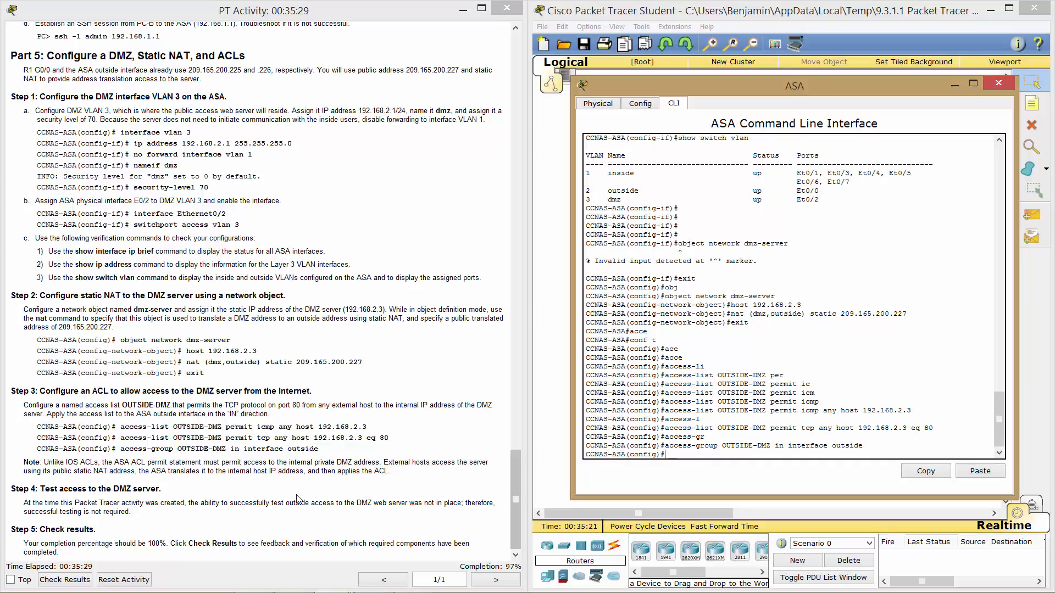
pyautogui.click(352, 517)
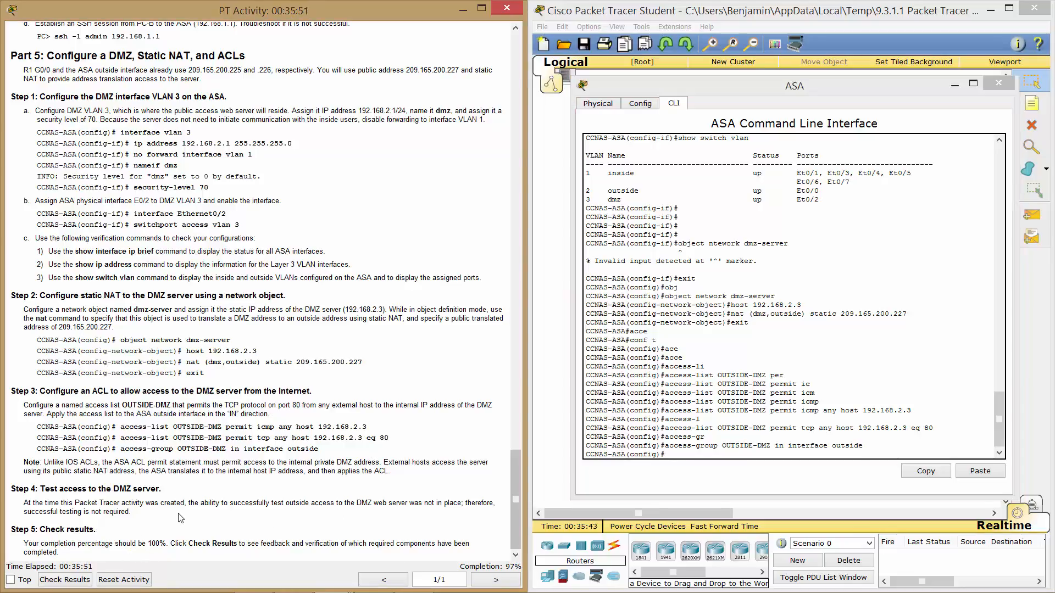
pyautogui.scroll(6, 180, 518)
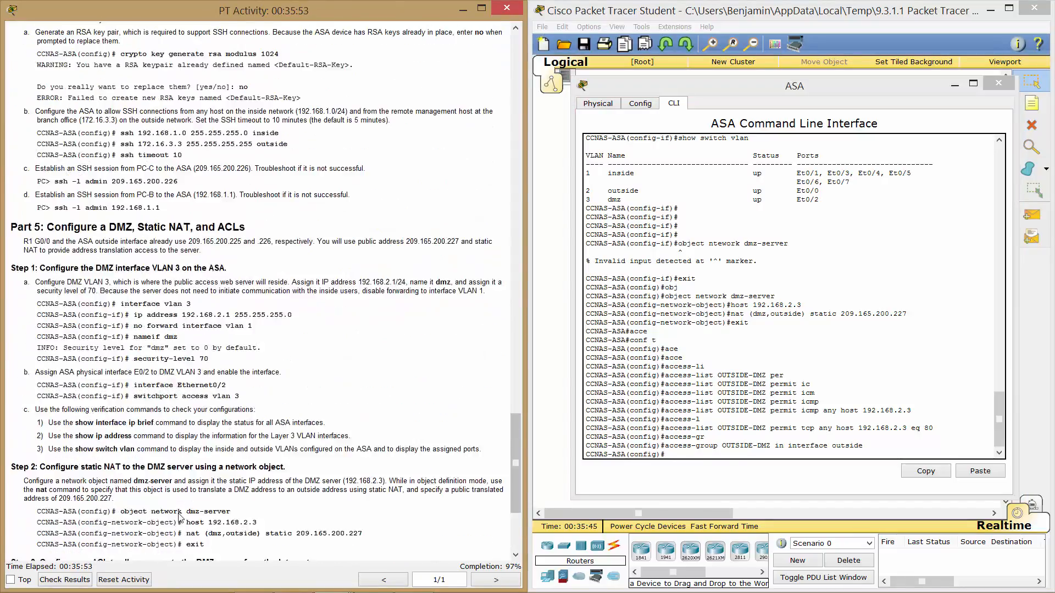
pyautogui.scroll(-6, 181, 518)
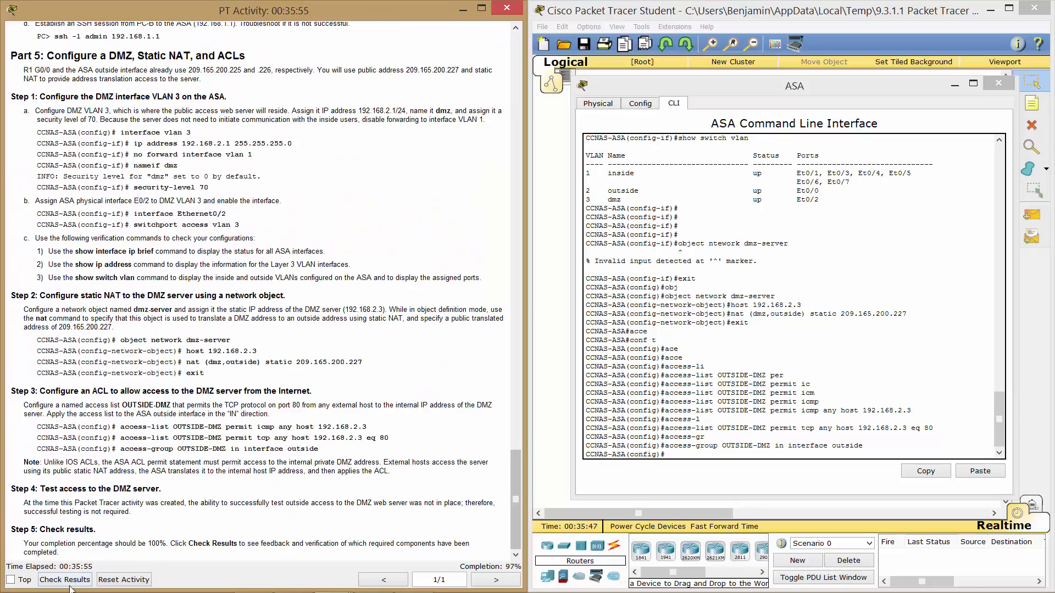
# Check results on the Assessment Items page: 42/43, only PC-B's DHCP client failing; close it.
pyautogui.click(69, 581)
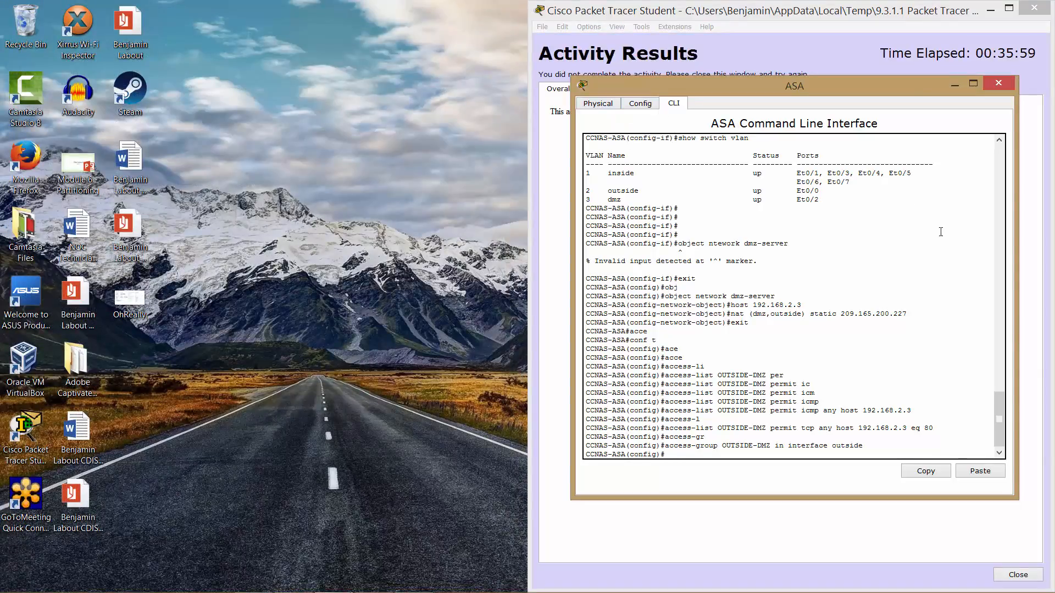
pyautogui.click(830, 71)
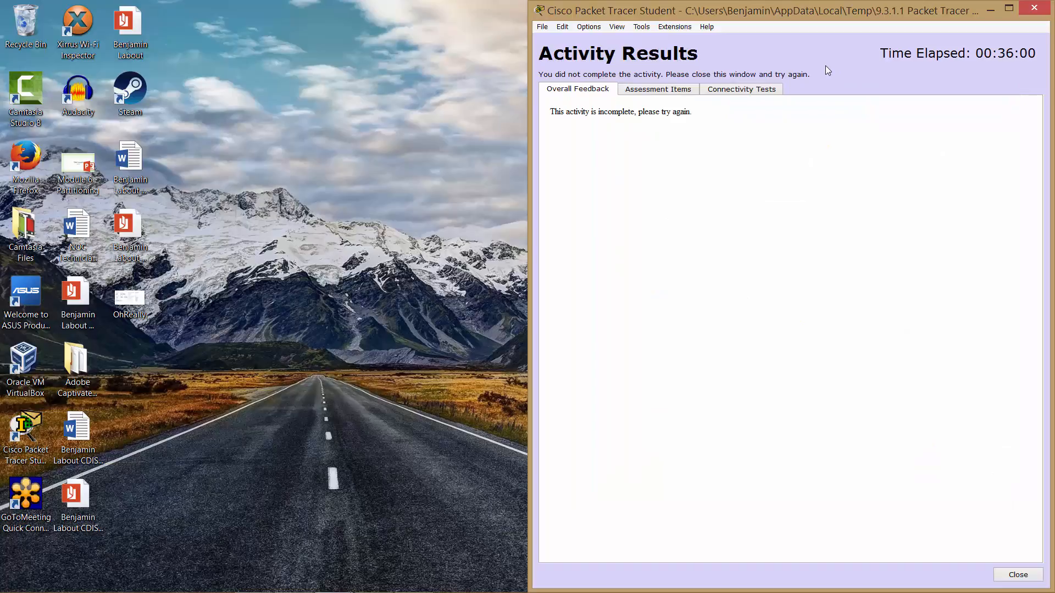
pyautogui.click(674, 92)
pyautogui.scroll(-10, 683, 187)
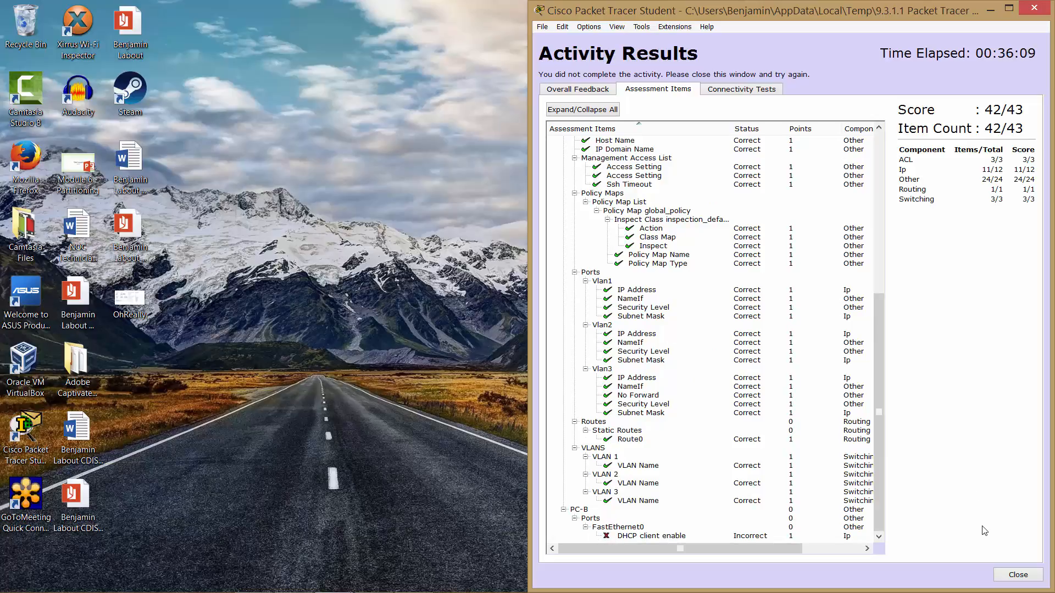
pyautogui.click(1018, 575)
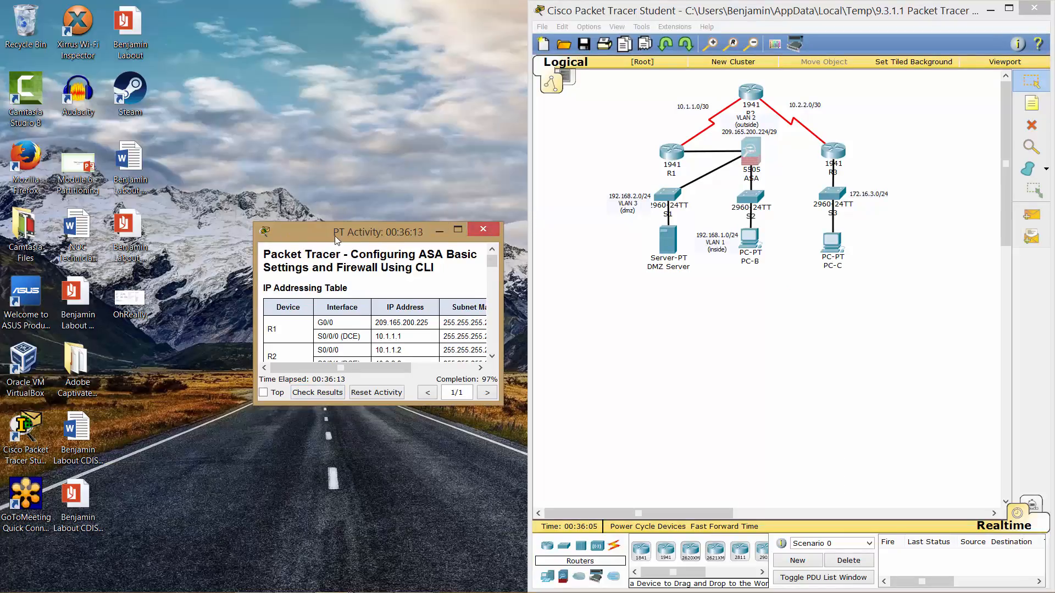
# Set PC-B's IP configuration to DHCP so it receives 192.168.1.5, then close PC-B.
pyautogui.moveTo(336, 239); pyautogui.dragTo(1, 192)
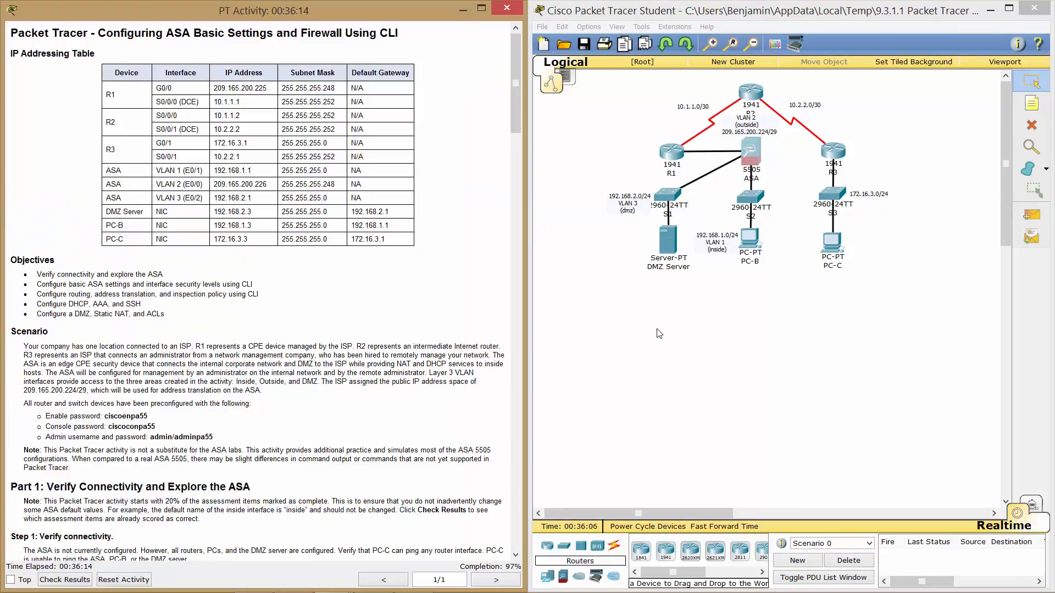
pyautogui.doubleClick(750, 238)
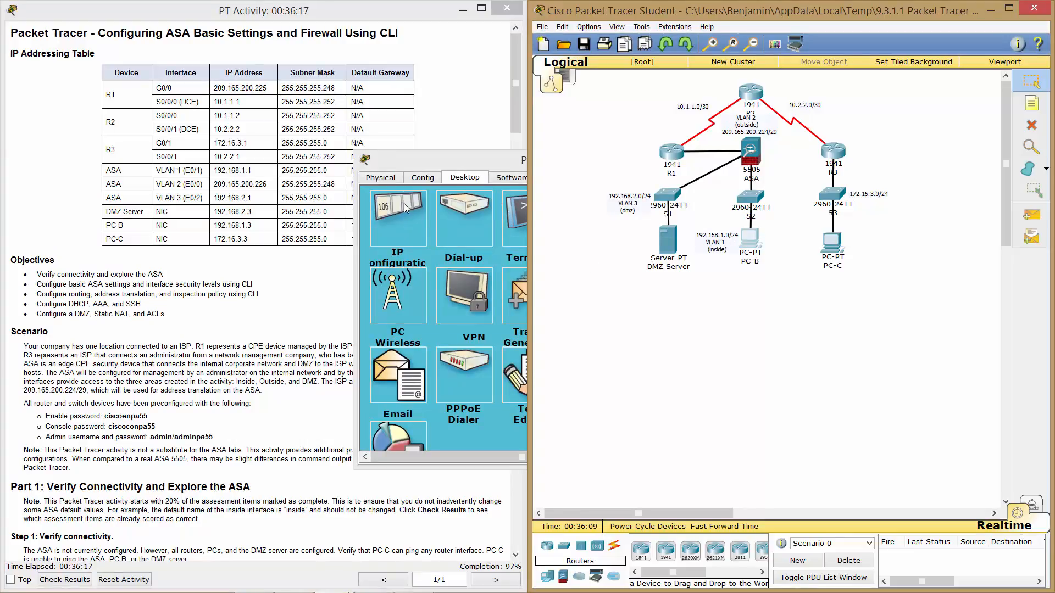
pyautogui.click(406, 208)
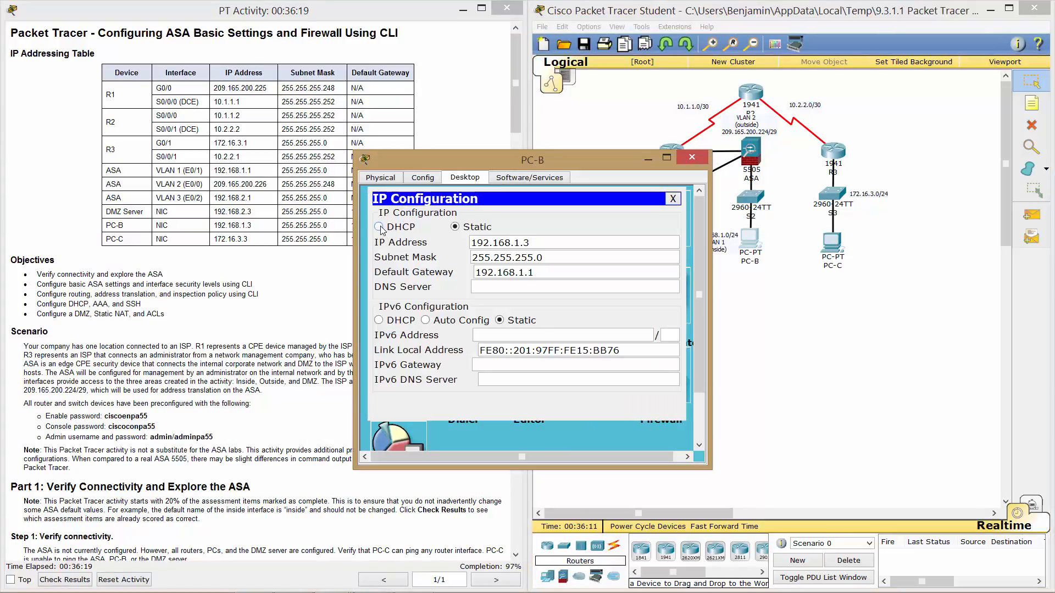
pyautogui.click(380, 226)
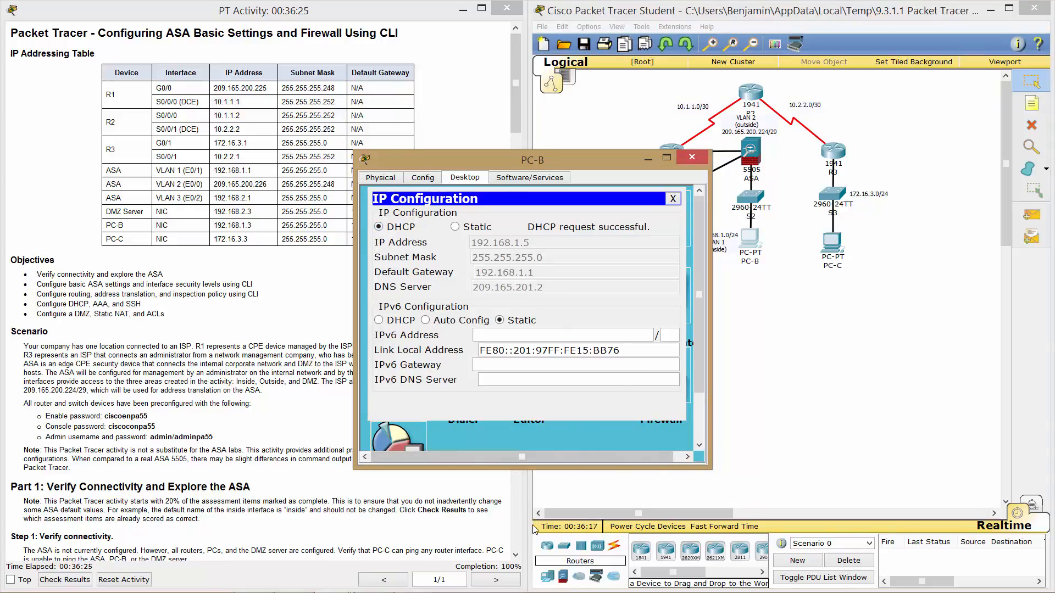
pyautogui.click(693, 159)
pyautogui.scroll(-10, 296, 393)
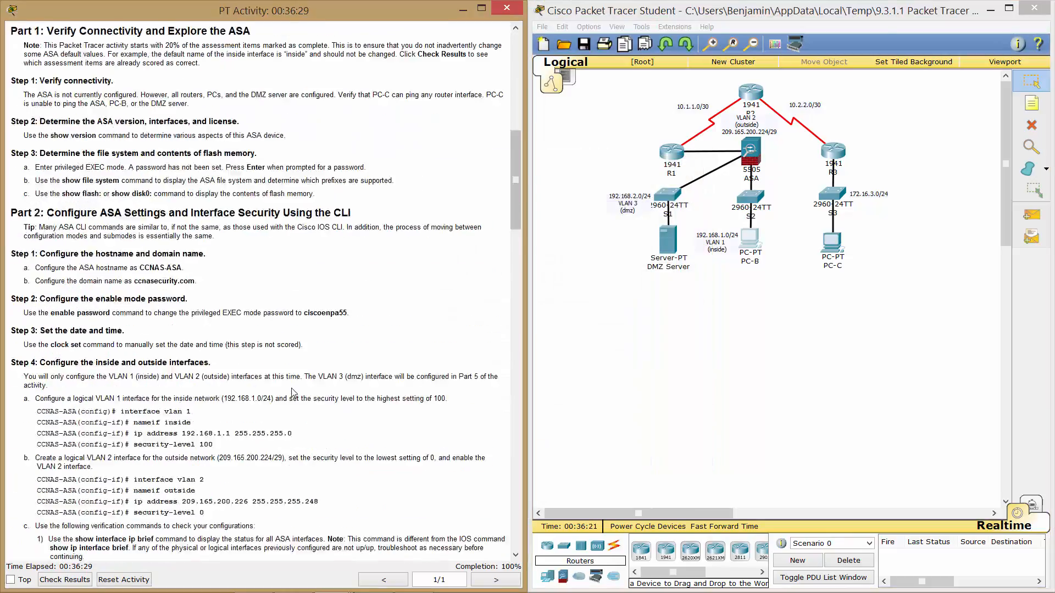
pyautogui.scroll(-20, 294, 393)
pyautogui.scroll(15, 294, 393)
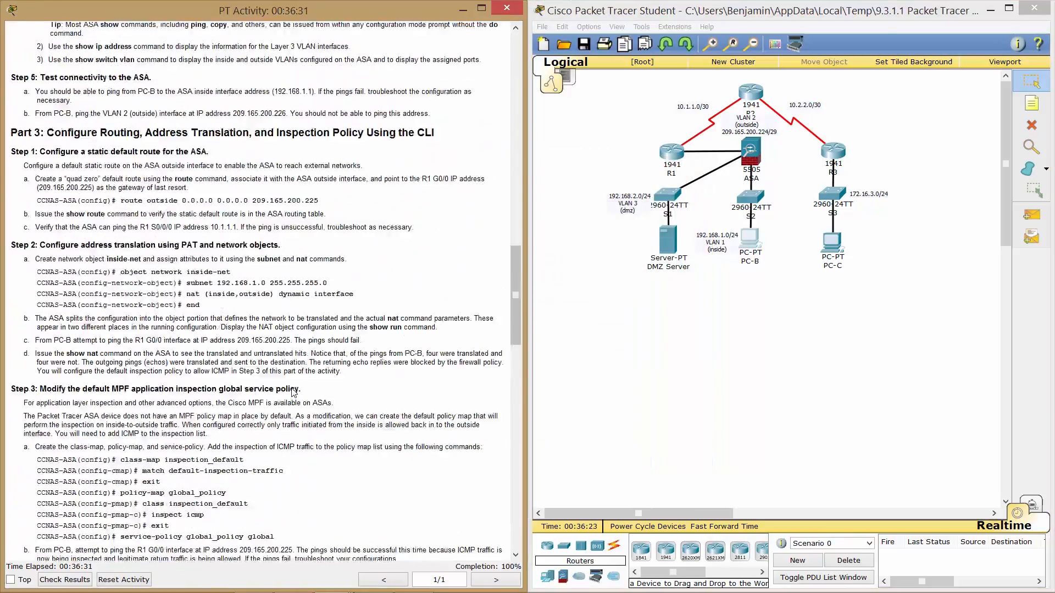
pyautogui.scroll(20, 294, 391)
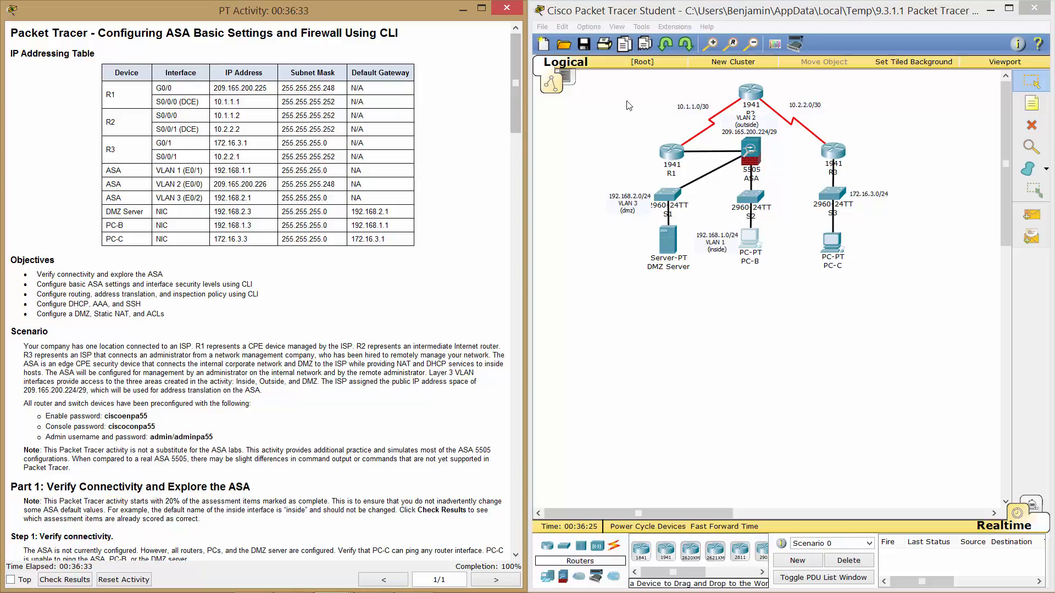
# Use Save As to store the completed activity on the Desktop as a .pka file, with the student's full name prepended to the file name.
pyautogui.click(541, 28)
pyautogui.click(580, 102)
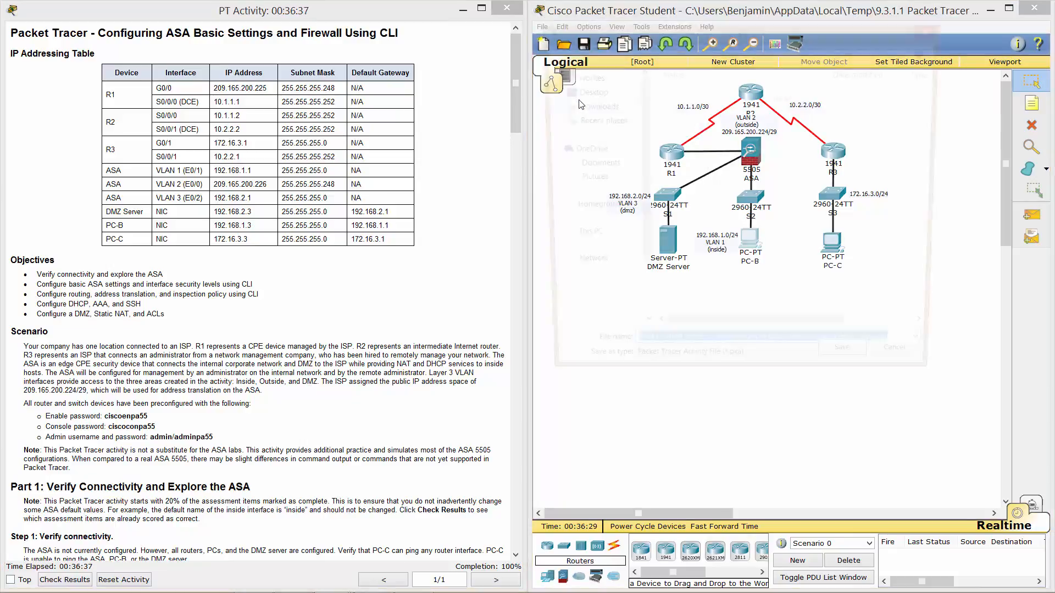
pyautogui.click(580, 115)
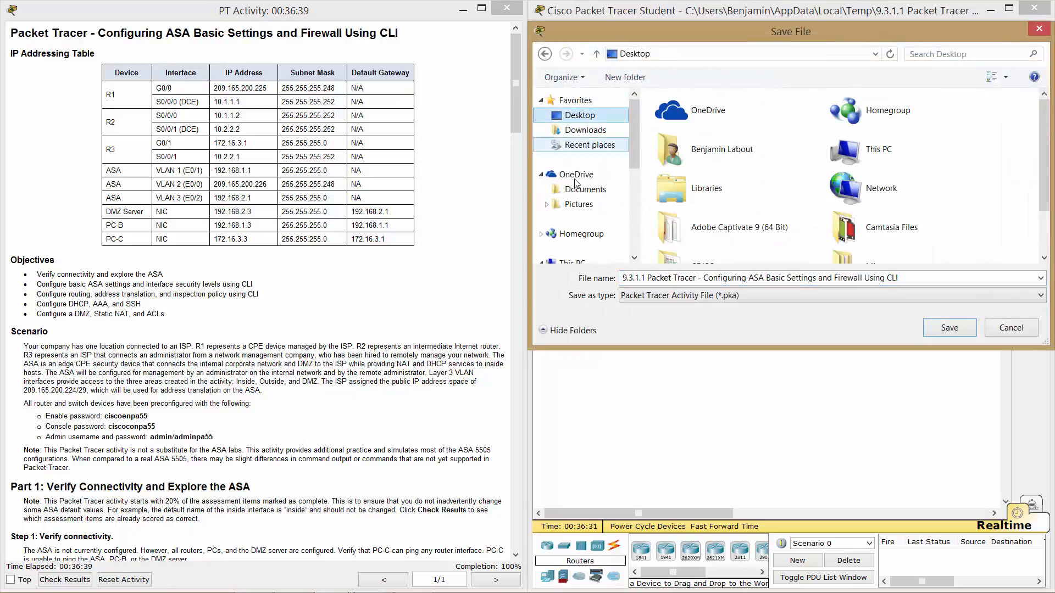
pyautogui.doubleClick(623, 279)
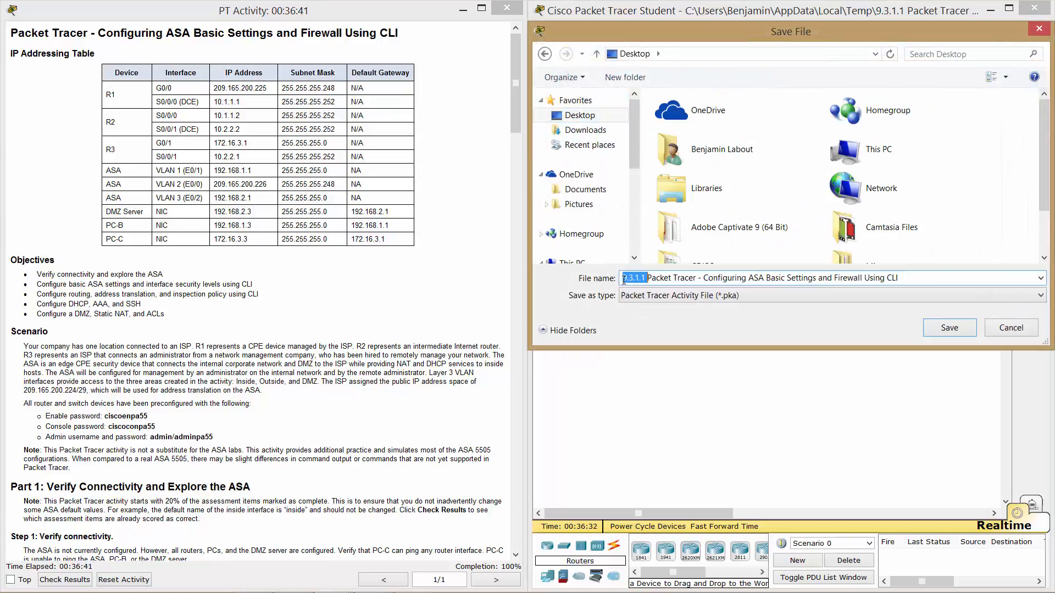
pyautogui.click(623, 279)
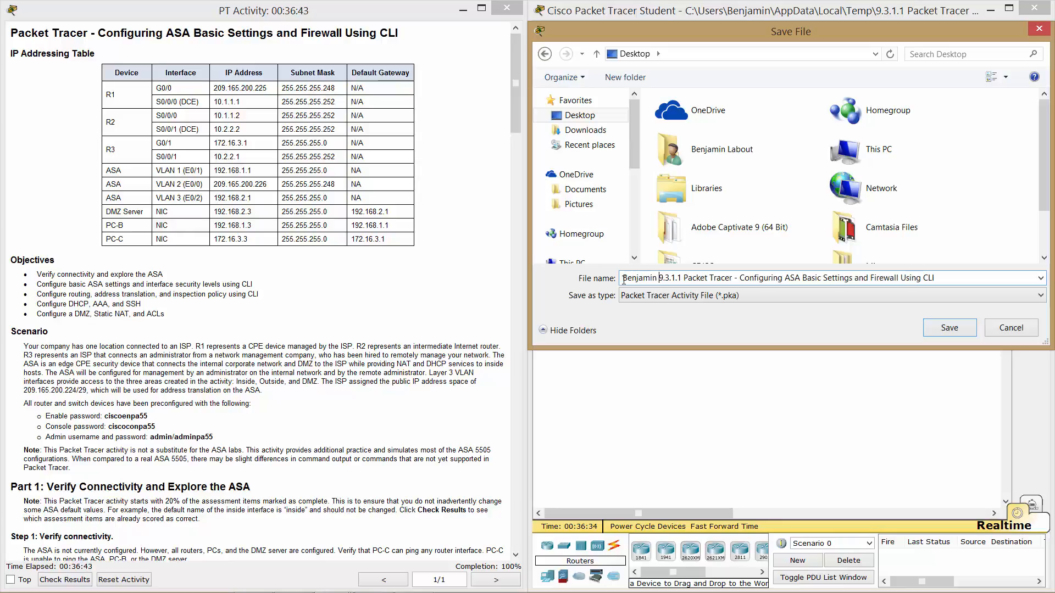
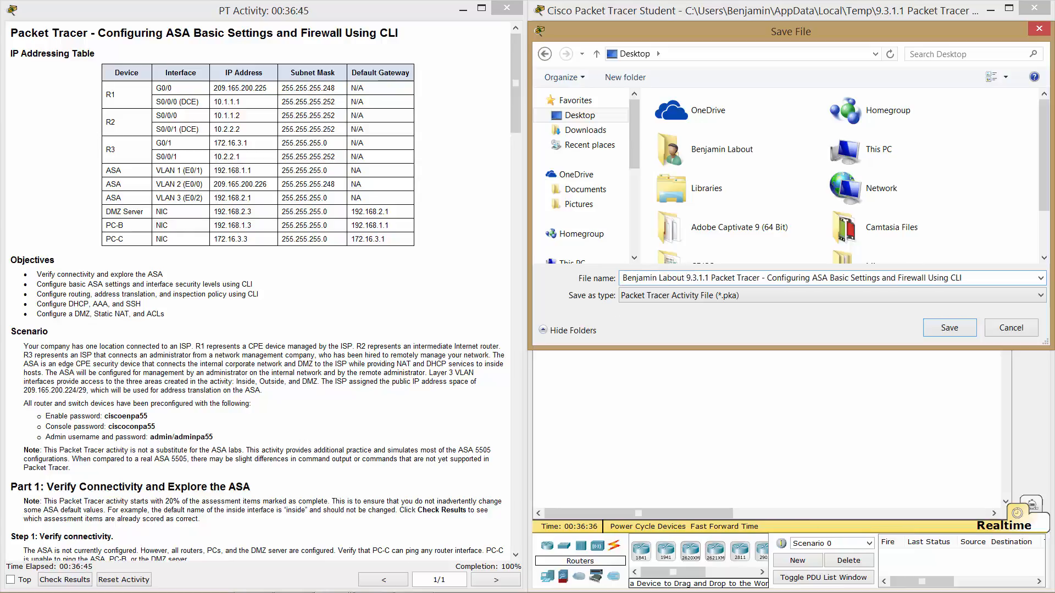
pyautogui.click(949, 335)
pyautogui.moveTo(380, 592)
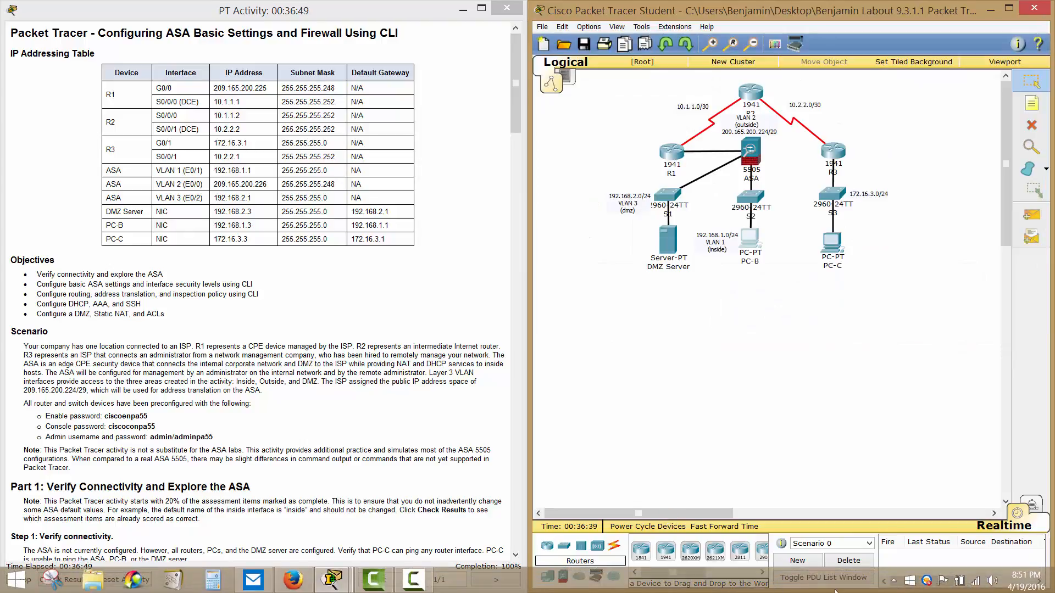
pyautogui.click(416, 583)
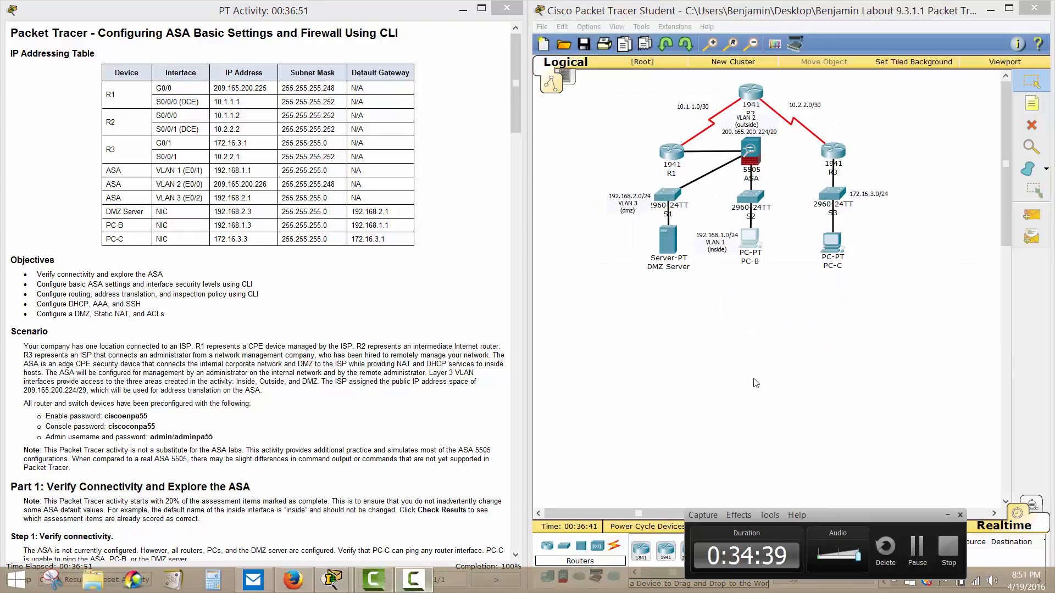